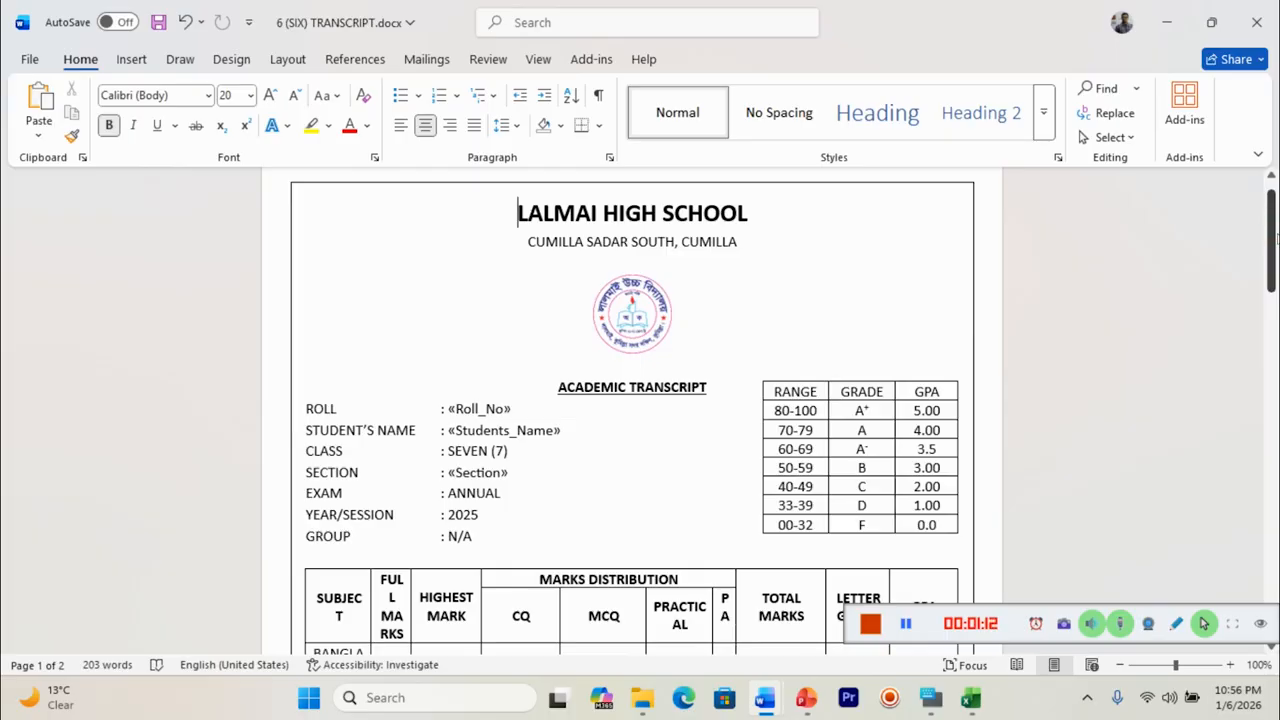
# - Review the academic transcript template from the school header through the marks table to the signature area
pyautogui.moveTo(1271, 233); pyautogui.dragTo(1272, 297)
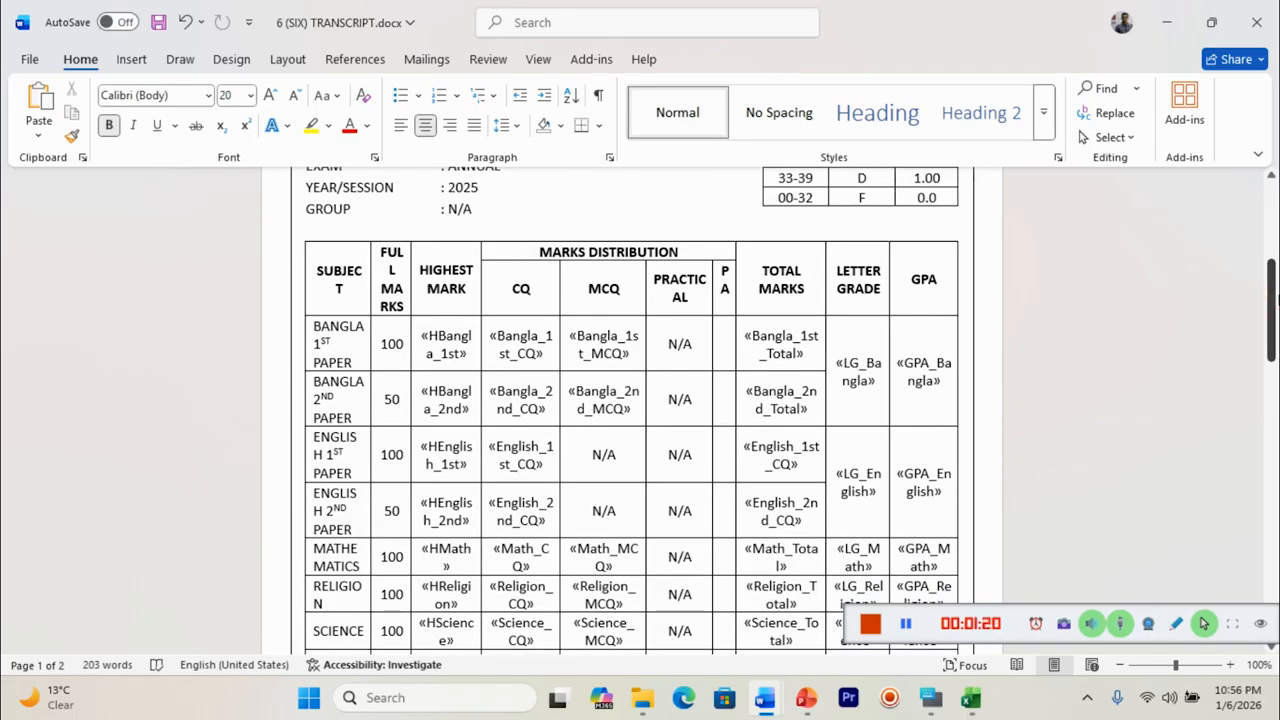
pyautogui.moveTo(1274, 298); pyautogui.dragTo(1276, 420)
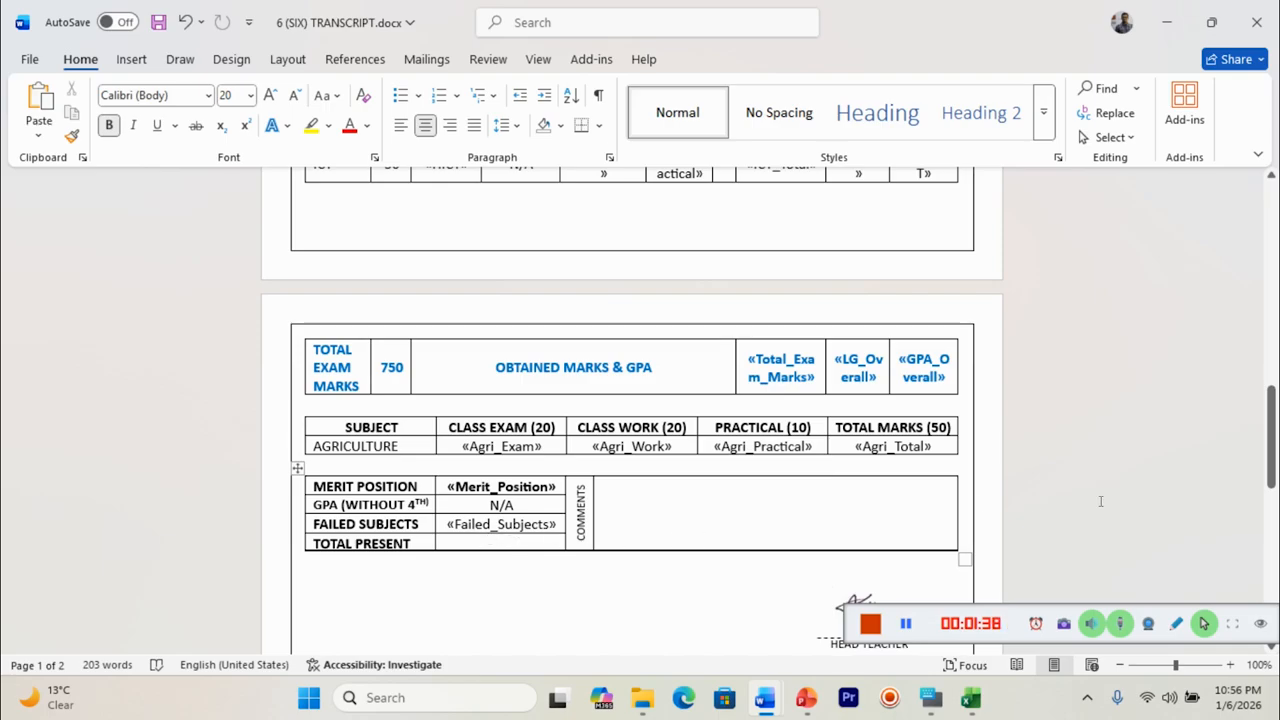
pyautogui.moveTo(1270, 440); pyautogui.dragTo(1275, 232)
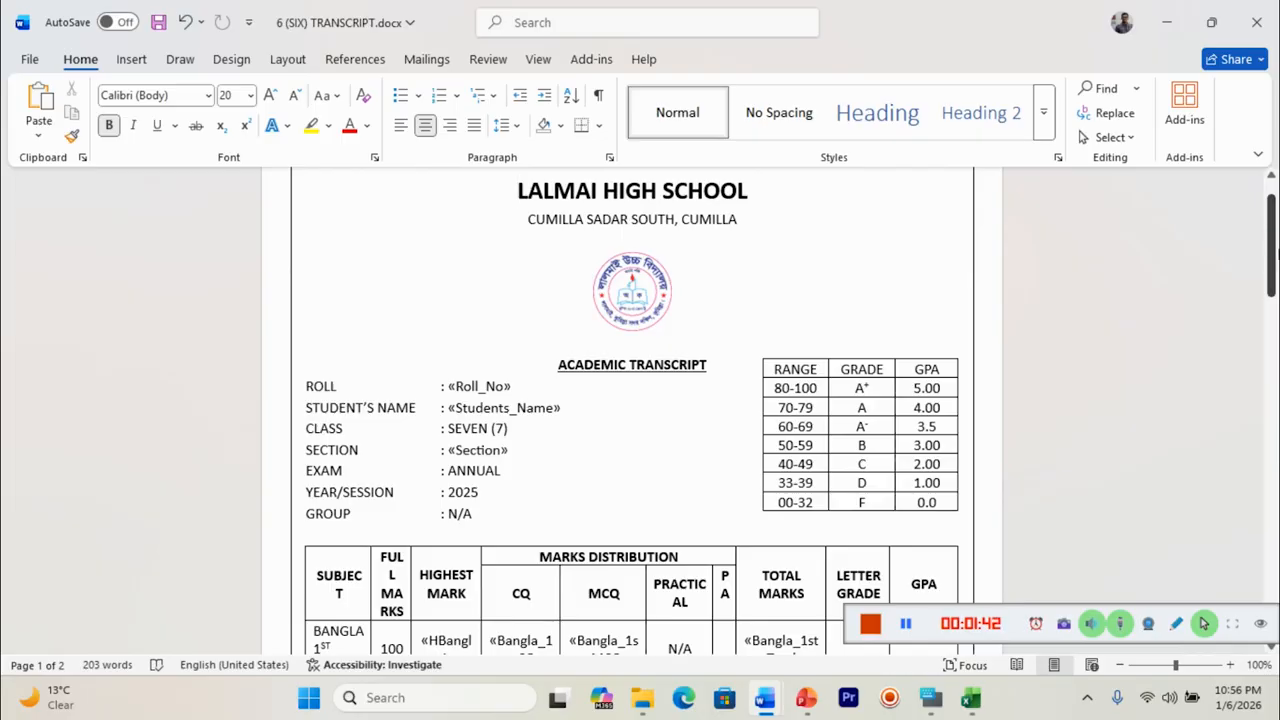
pyautogui.scroll(1, 1273, 250)
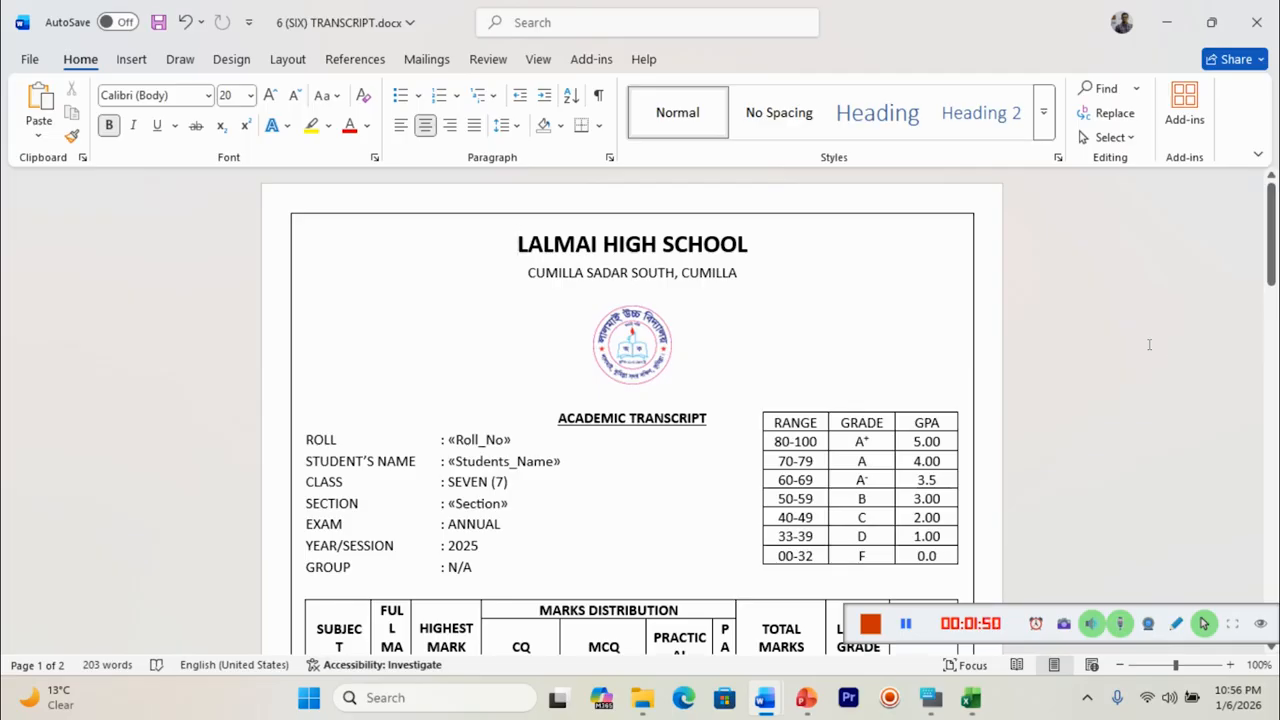
# - Switch to the 6 (SIX) GRADE SHEET.xlsx workbook in Excel and examine the TABULATION sheet, including its Marge Score and Merit List formulas
pyautogui.moveTo(969, 699)
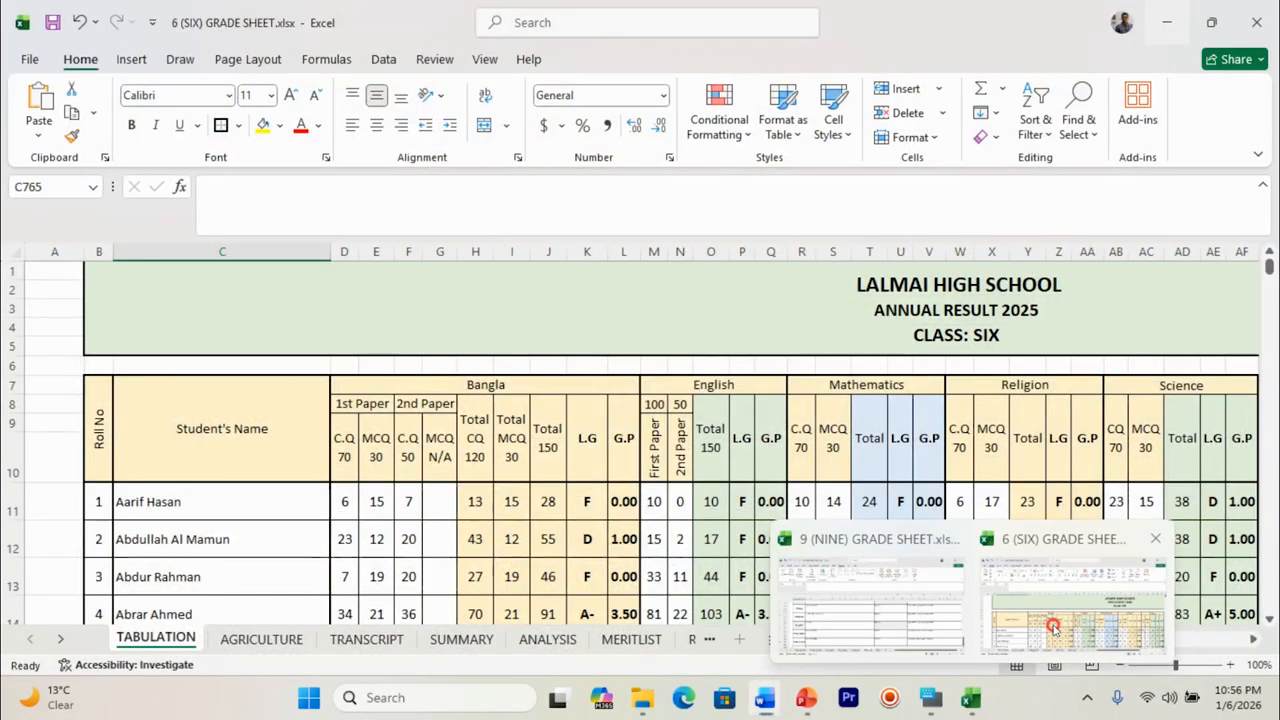
pyautogui.click(1055, 625)
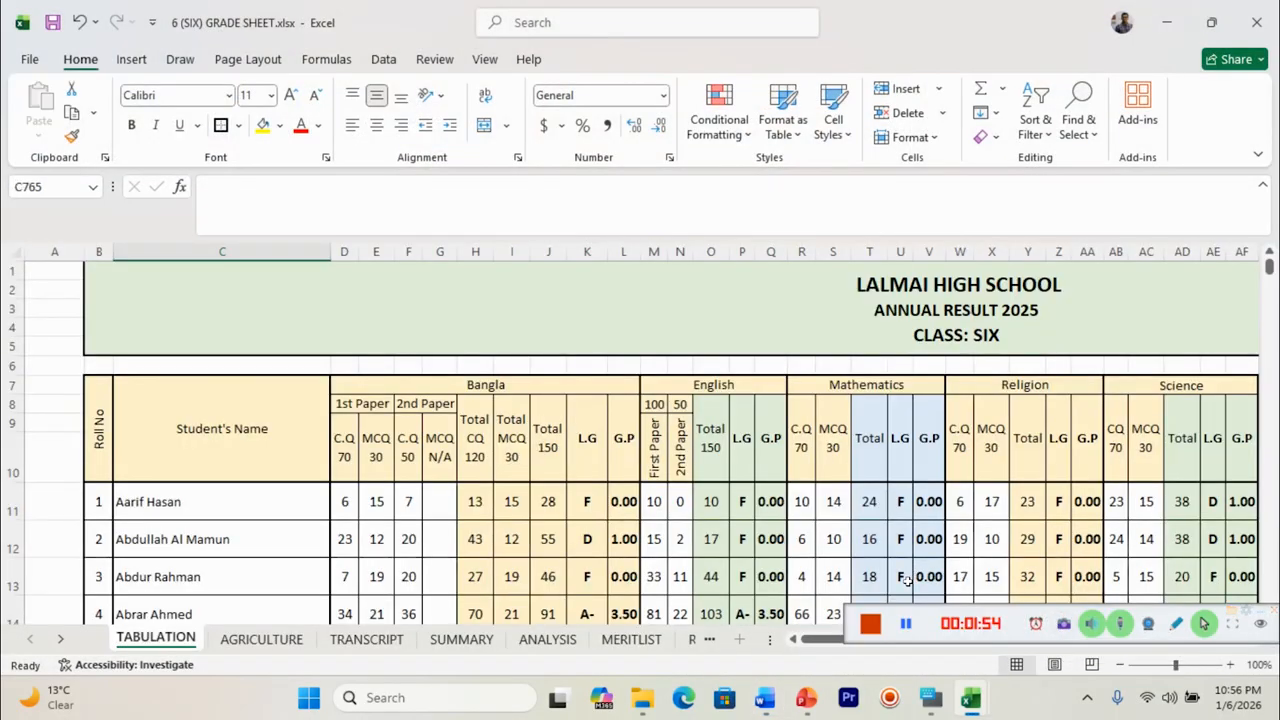
pyautogui.moveTo(829, 640); pyautogui.dragTo(910, 640)
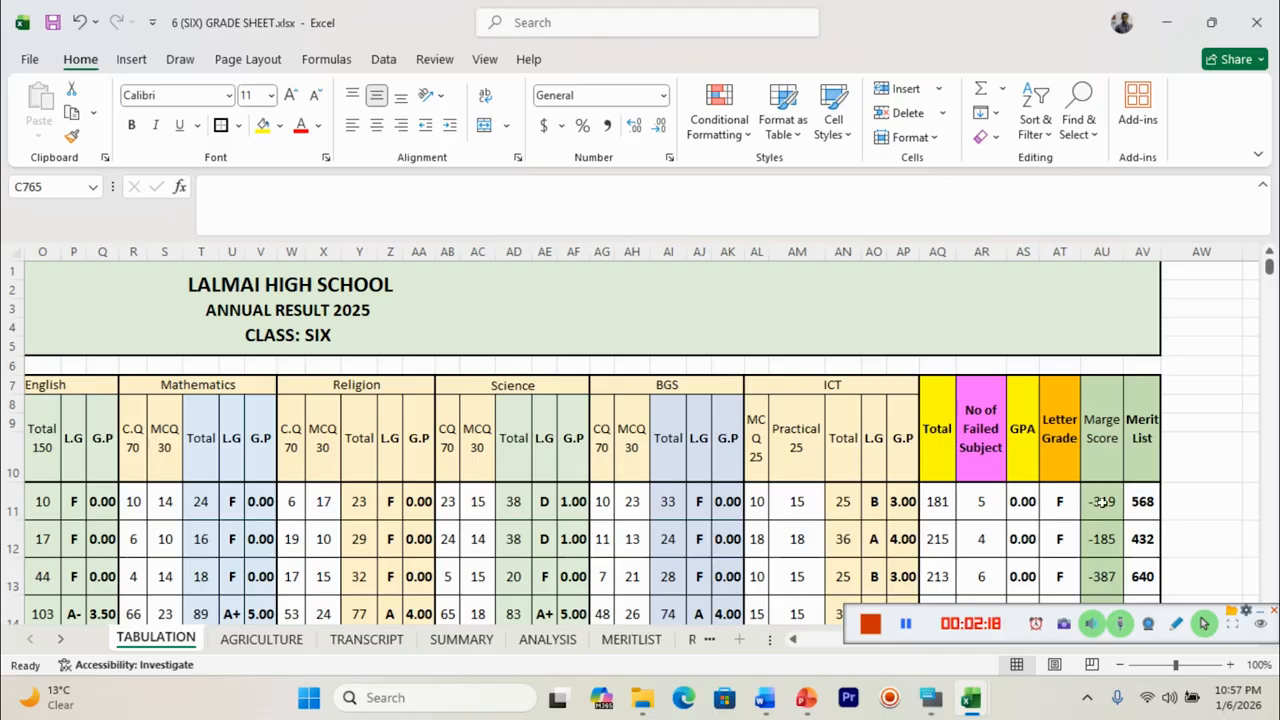
pyautogui.click(1143, 438)
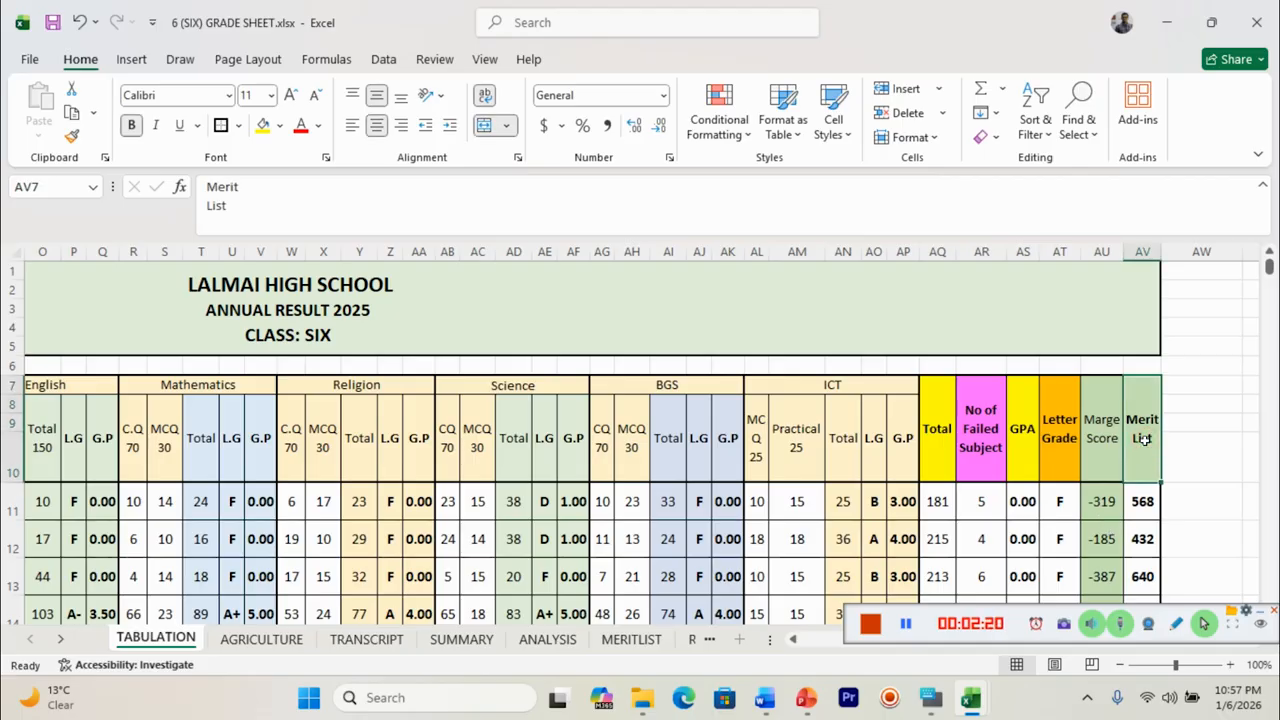
pyautogui.click(1143, 501)
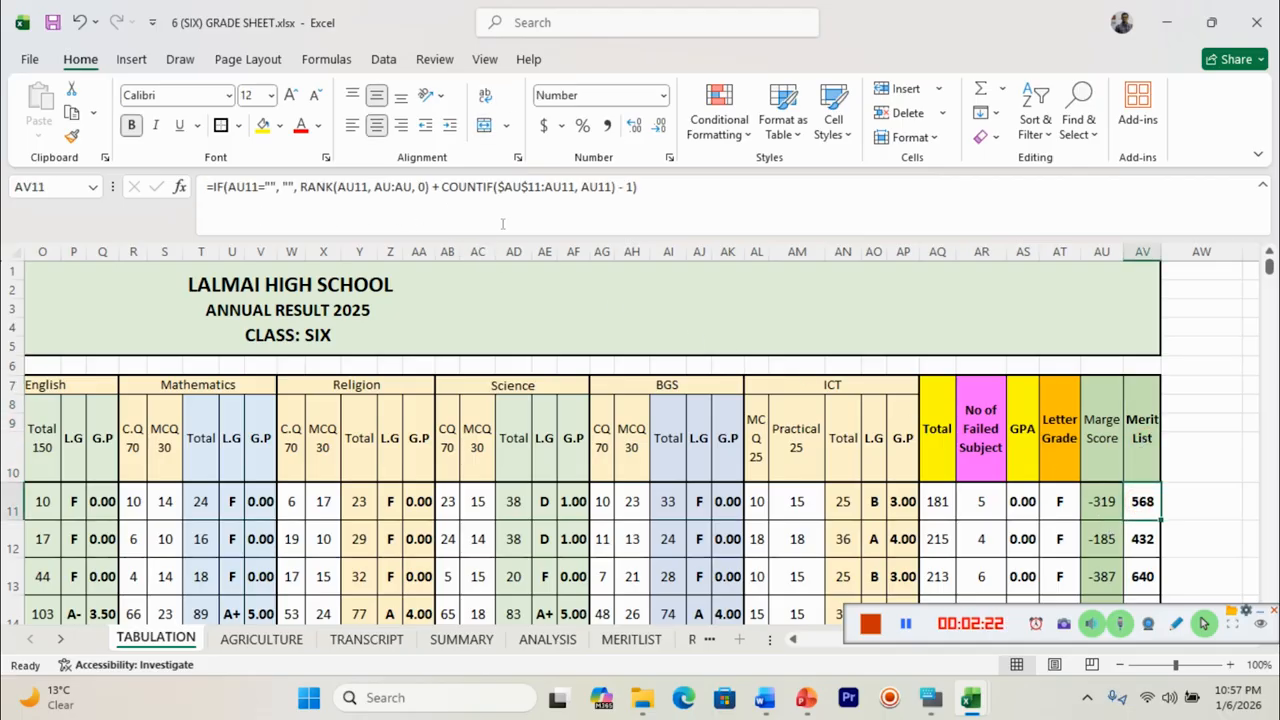
pyautogui.click(1105, 503)
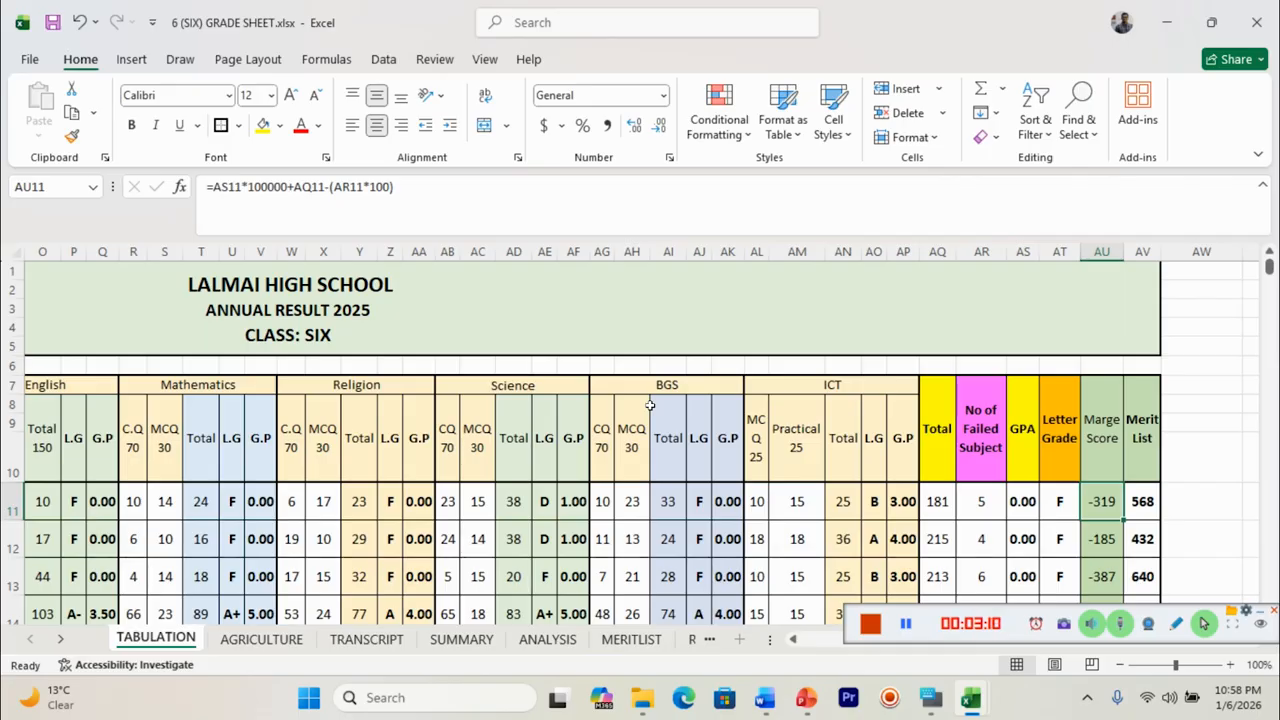
pyautogui.click(792, 639)
pyautogui.click(792, 639)
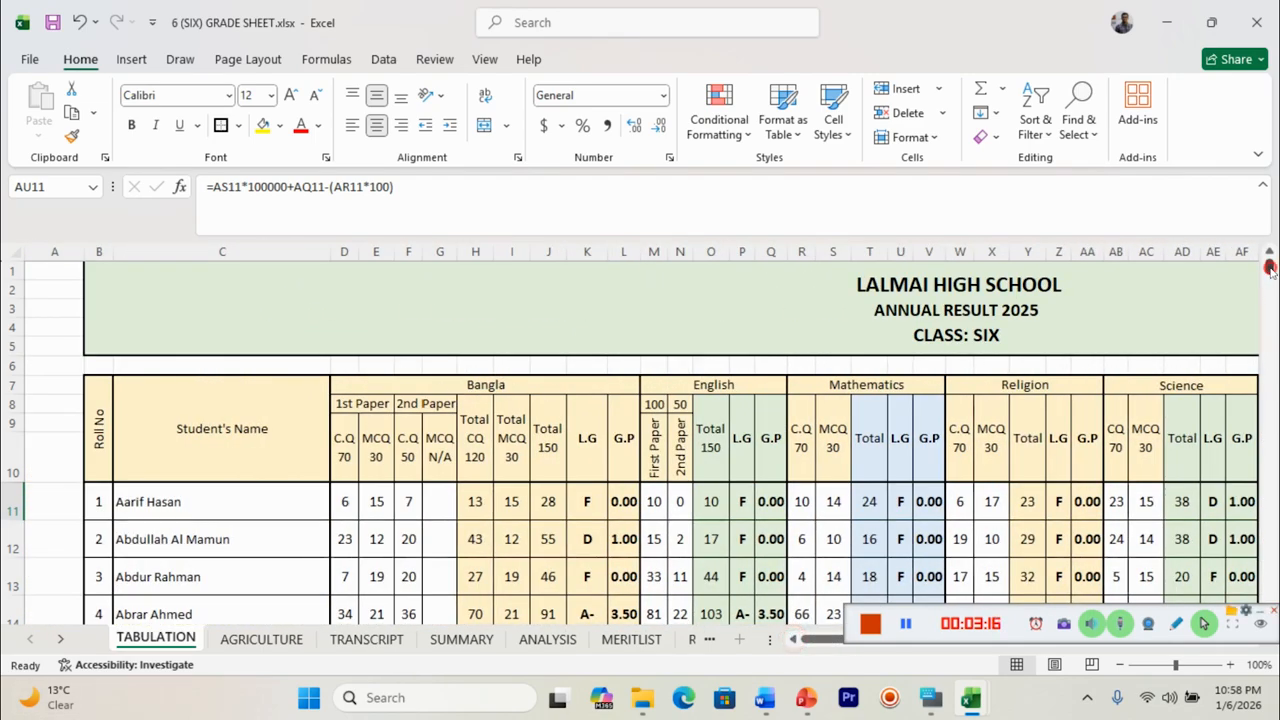
pyautogui.moveTo(1268, 270)
pyautogui.mouseDown()
pyautogui.moveTo(1273, 645)
pyautogui.moveTo(1271, 252)
pyautogui.mouseUp()
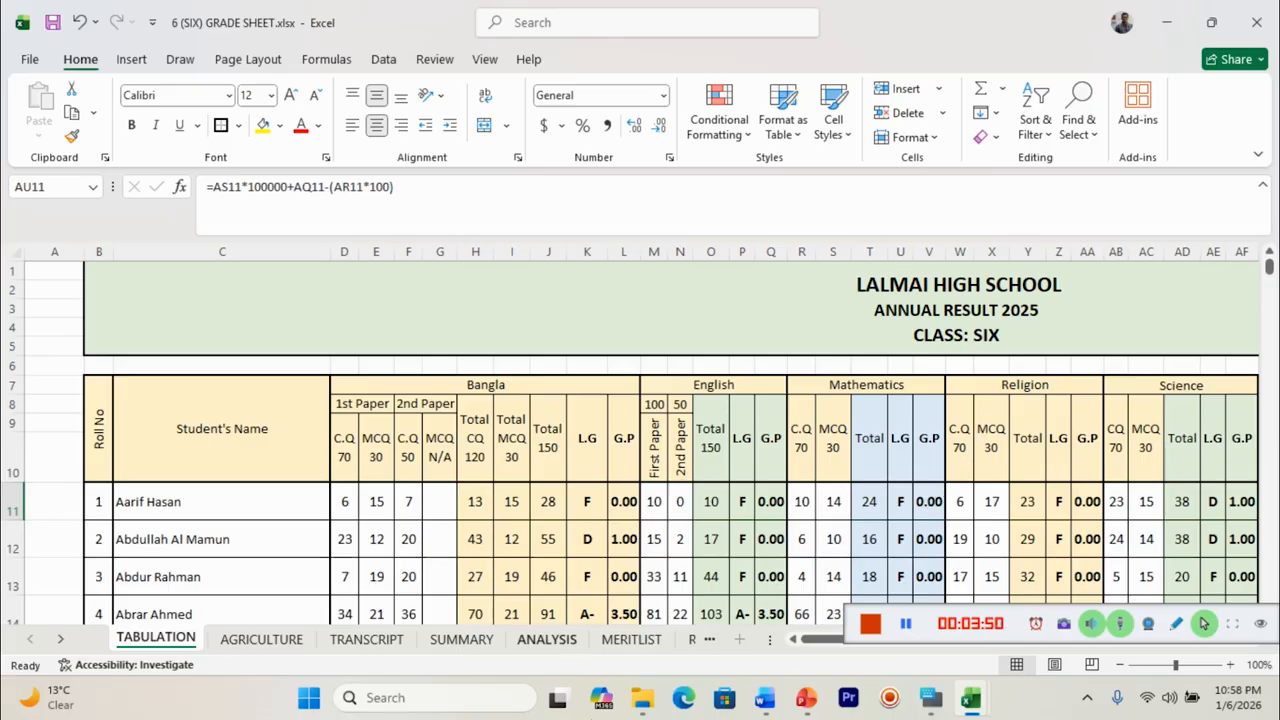
# - Examine the TRANSCRIPT sheet's data columns, from the highest marks back to the Bangla and English marks
pyautogui.click(364, 639)
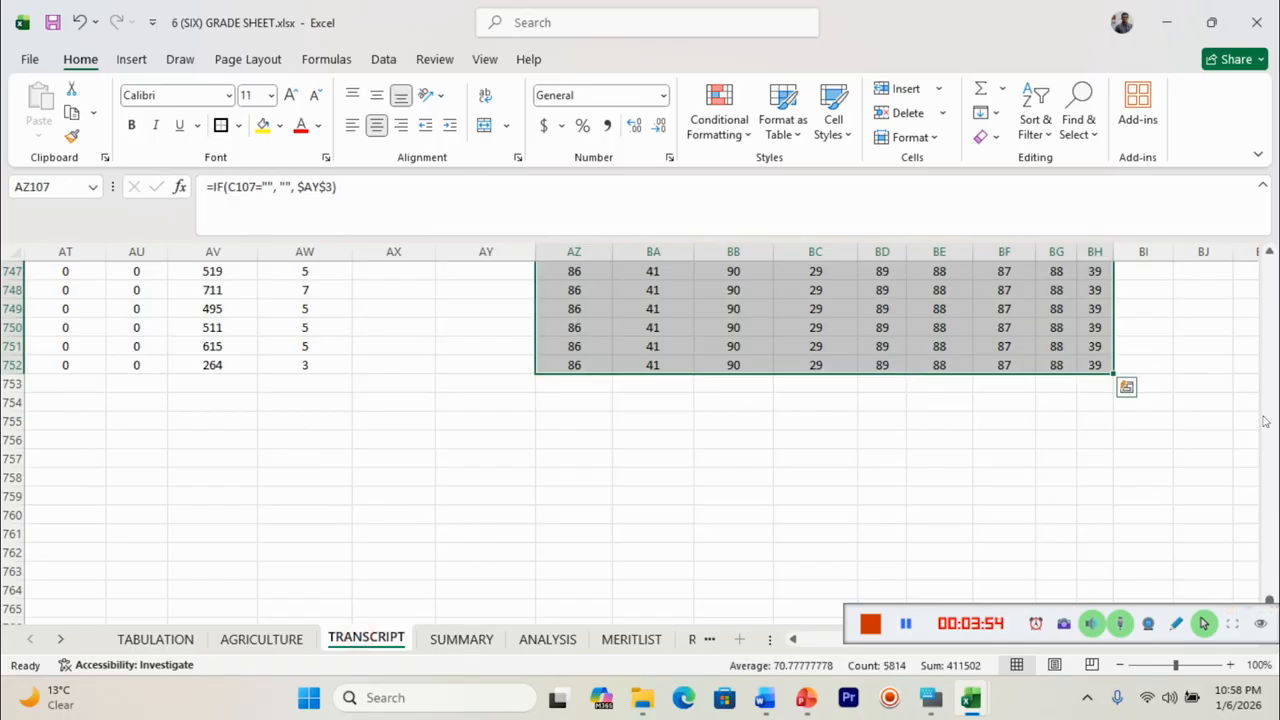
pyautogui.moveTo(1270, 600); pyautogui.dragTo(1272, 236)
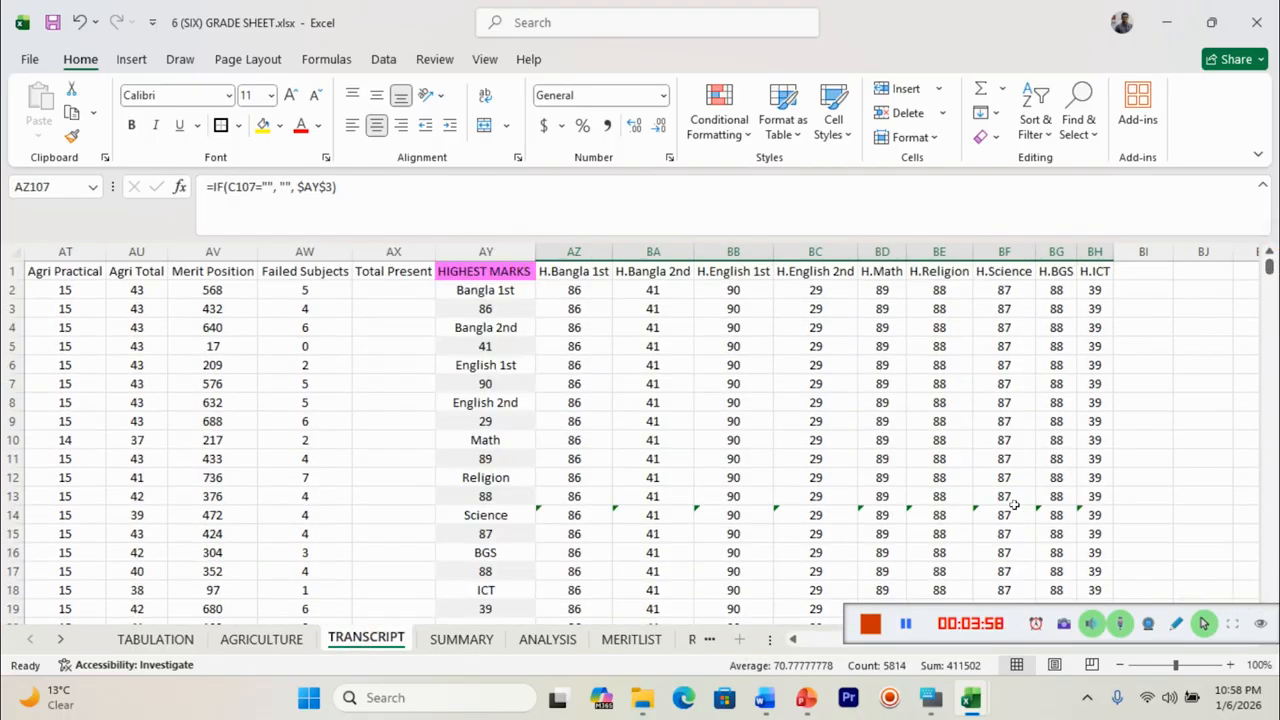
pyautogui.click(792, 640)
pyautogui.click(792, 640)
pyautogui.moveTo(792, 640); pyautogui.dragTo(792, 640)
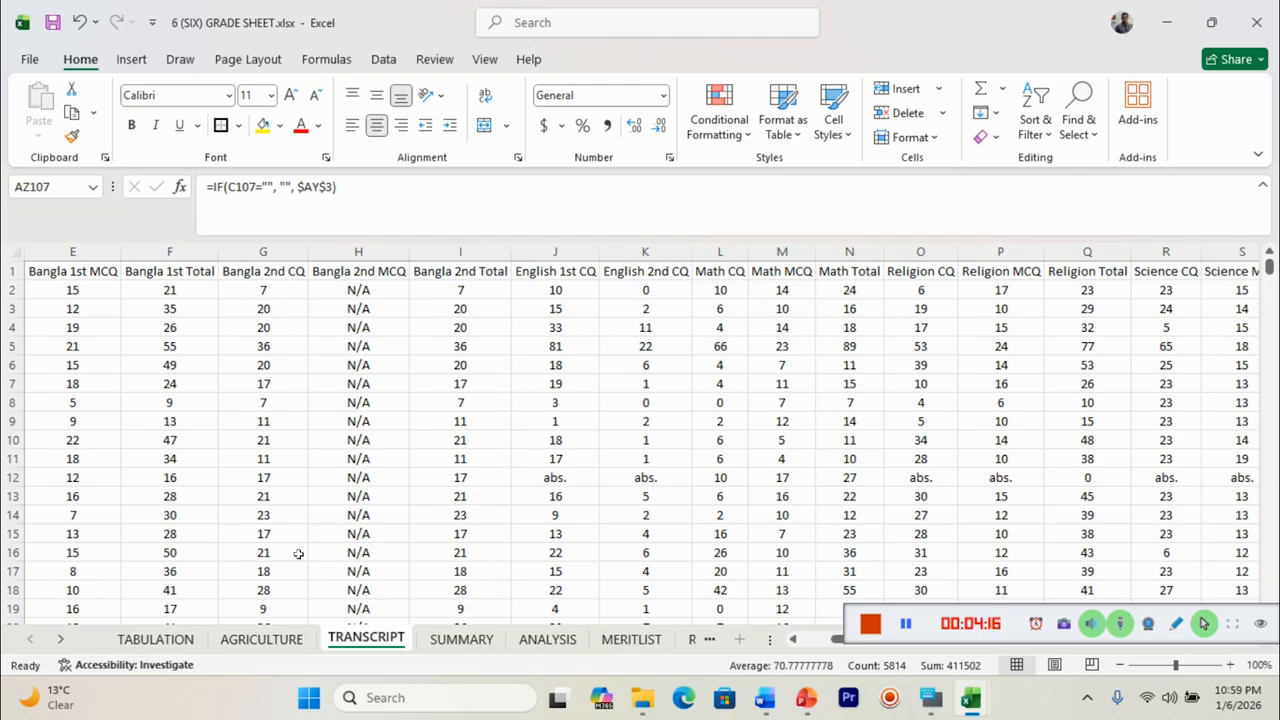
# - Review the SUMMARY sheet's grade counts, pass and fail percentages and grade-wise roll table, checking back against the TABULATION sheet
pyautogui.click(462, 639)
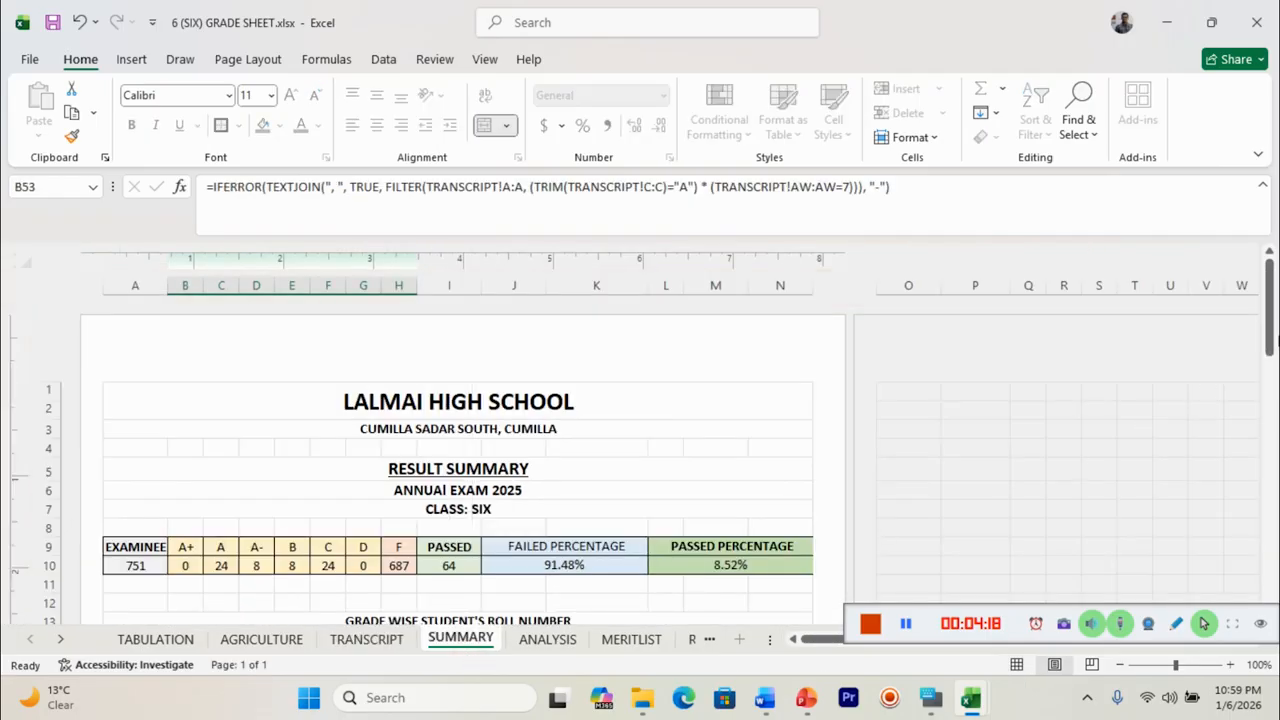
pyautogui.click(1271, 301)
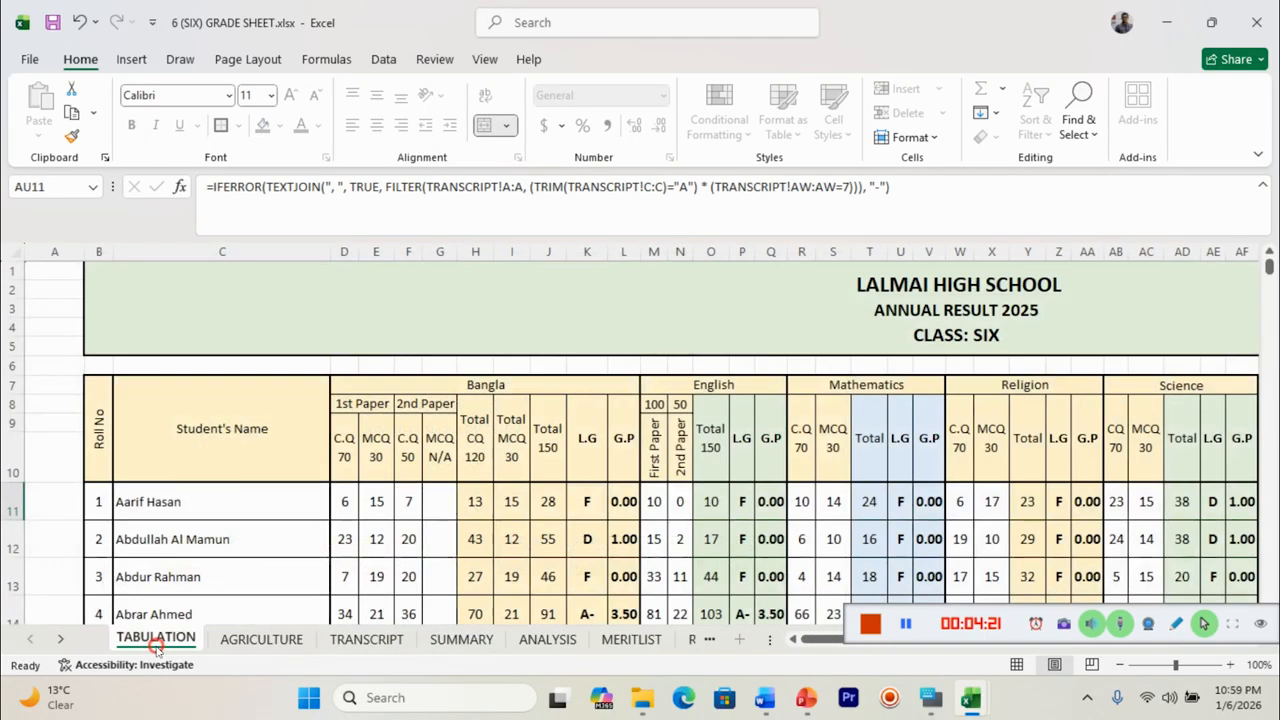
pyautogui.click(156, 639)
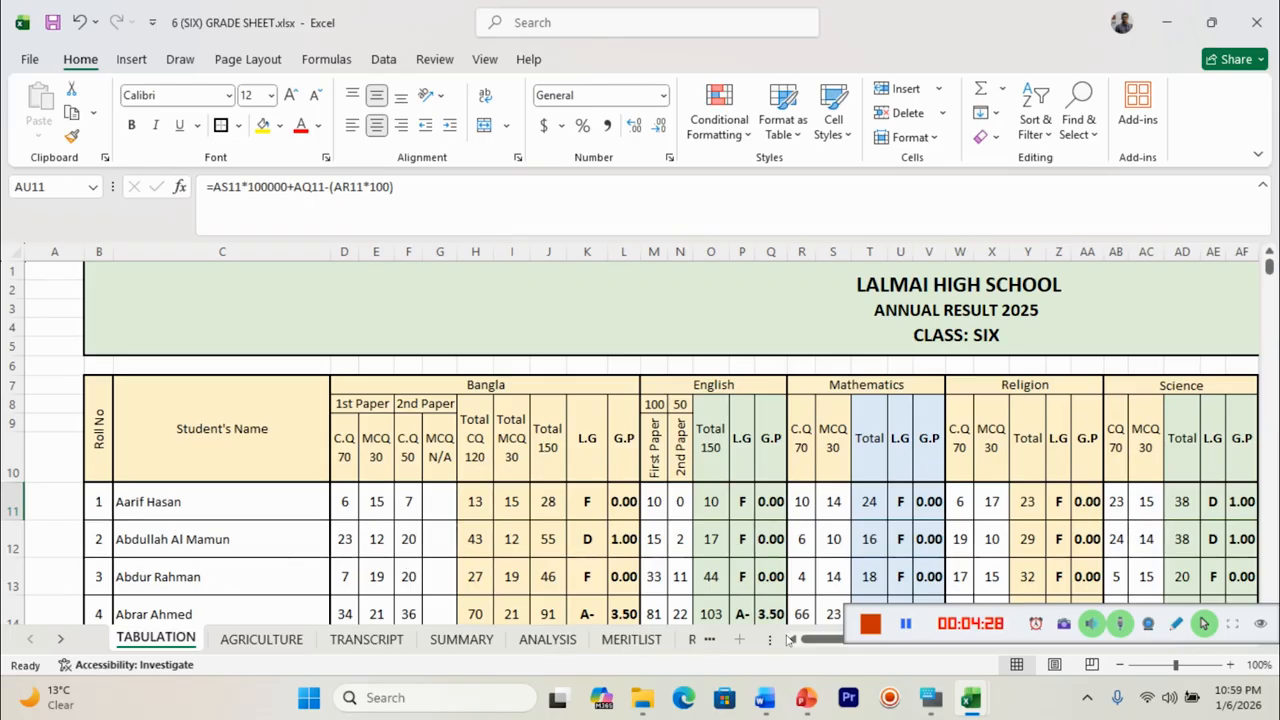
pyautogui.click(446, 646)
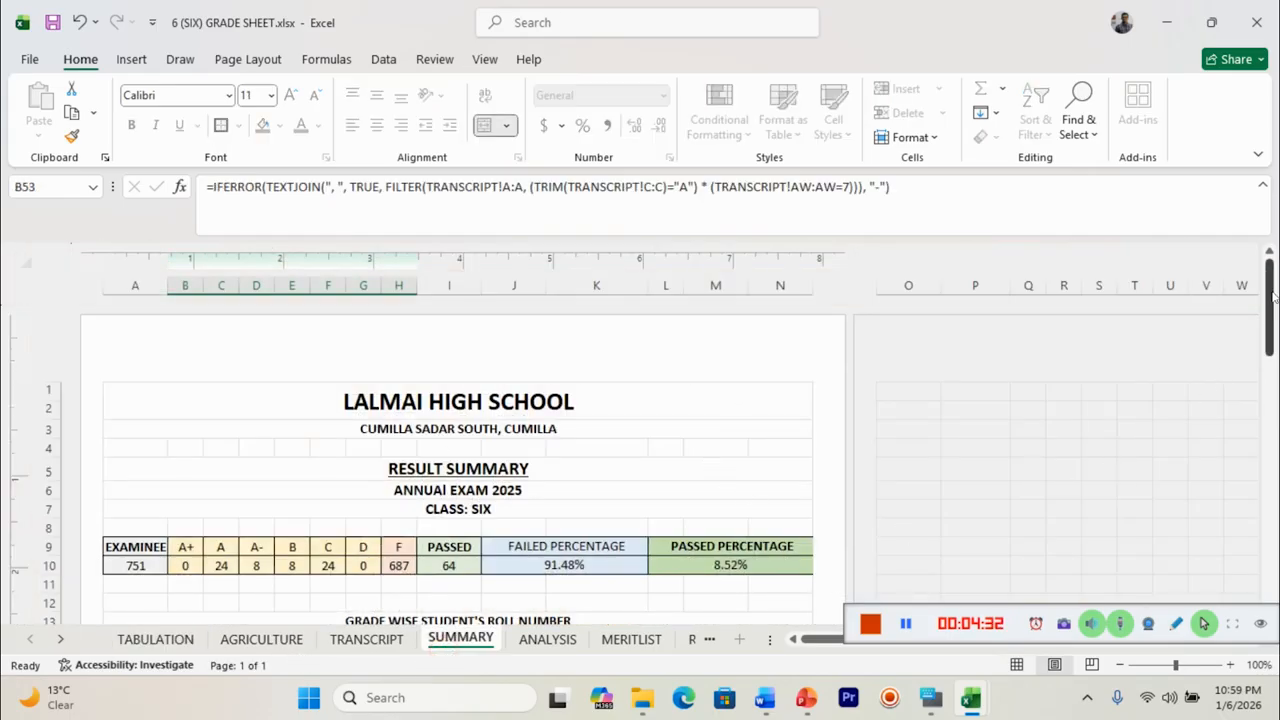
pyautogui.moveTo(1268, 298); pyautogui.dragTo(1268, 323)
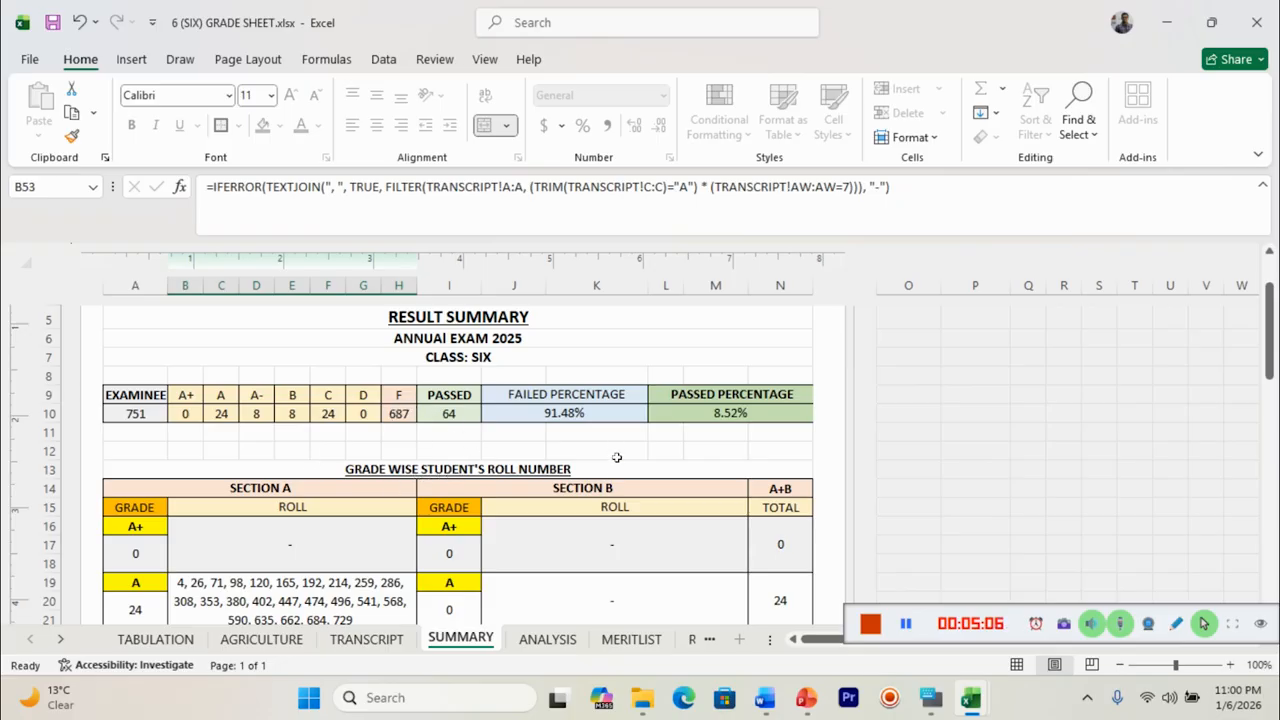
pyautogui.moveTo(1270, 338); pyautogui.dragTo(1270, 352)
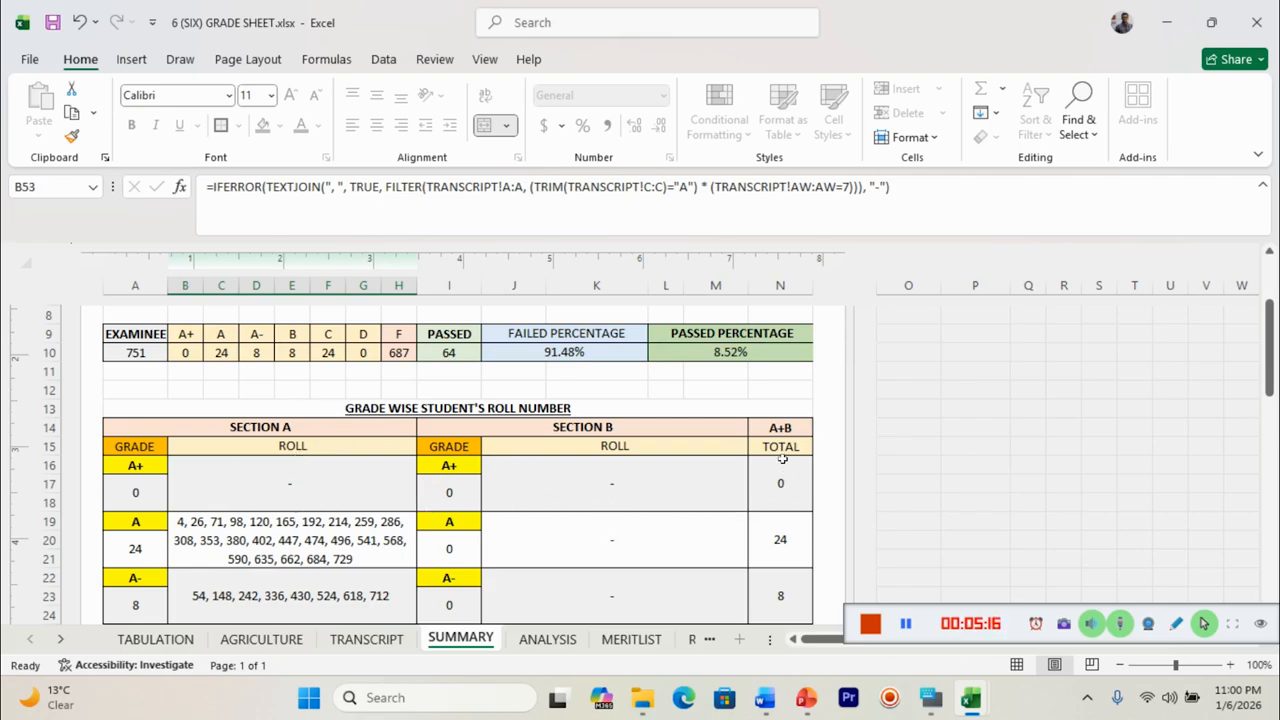
pyautogui.moveTo(1272, 335); pyautogui.dragTo(1272, 370)
# - Inspect the SUMMARY formulas that list the Section A roll numbers for grades A and A-, comparing with the TABULATION sheet
pyautogui.click(288, 414)
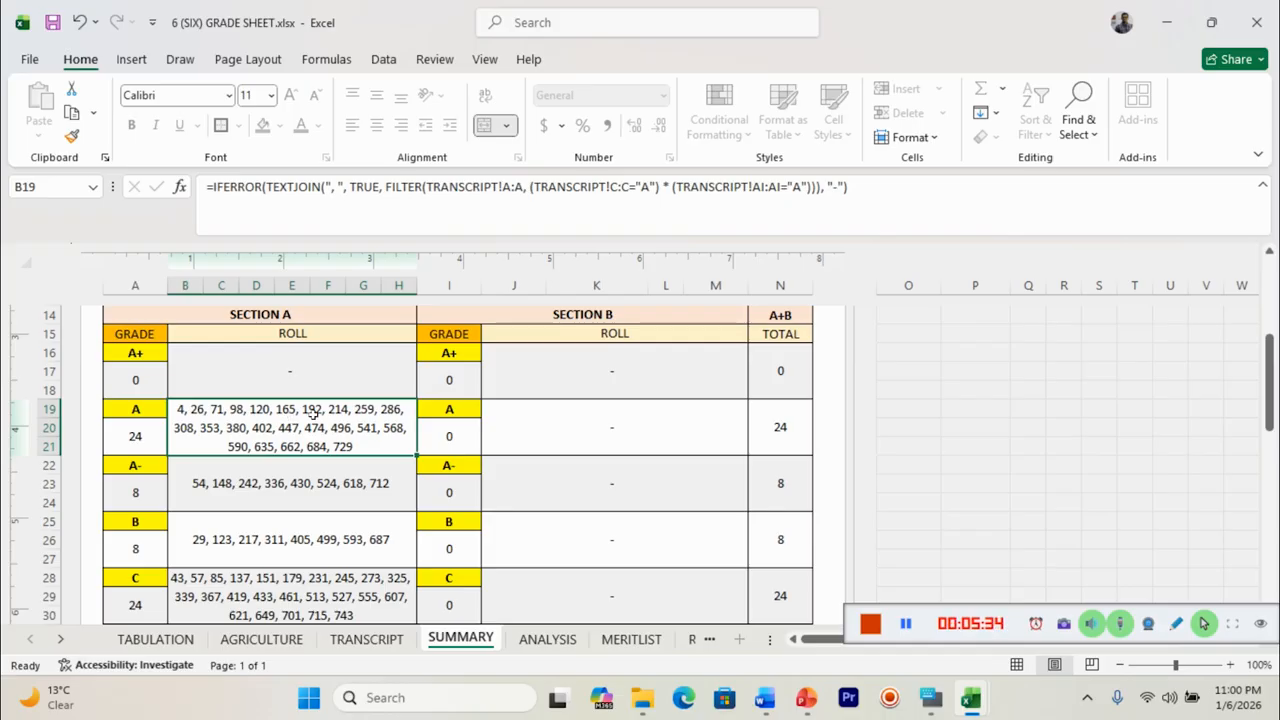
pyautogui.click(148, 496)
pyautogui.click(268, 504)
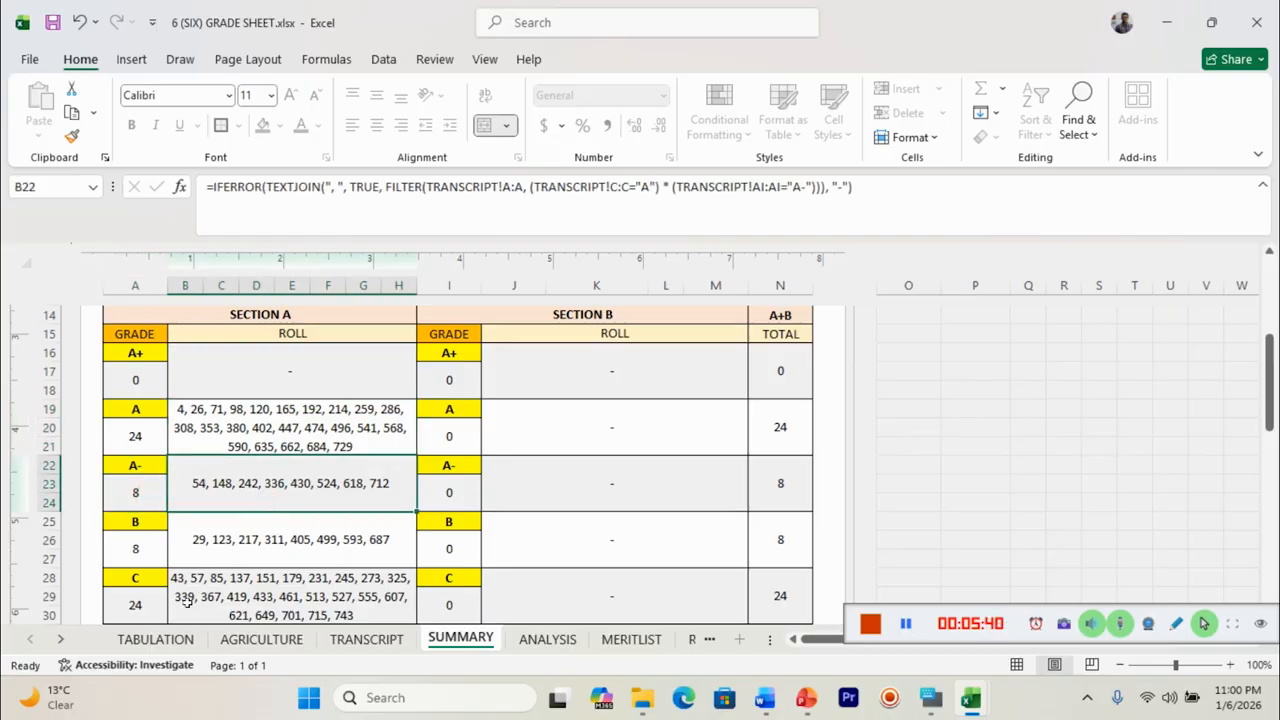
pyautogui.click(152, 639)
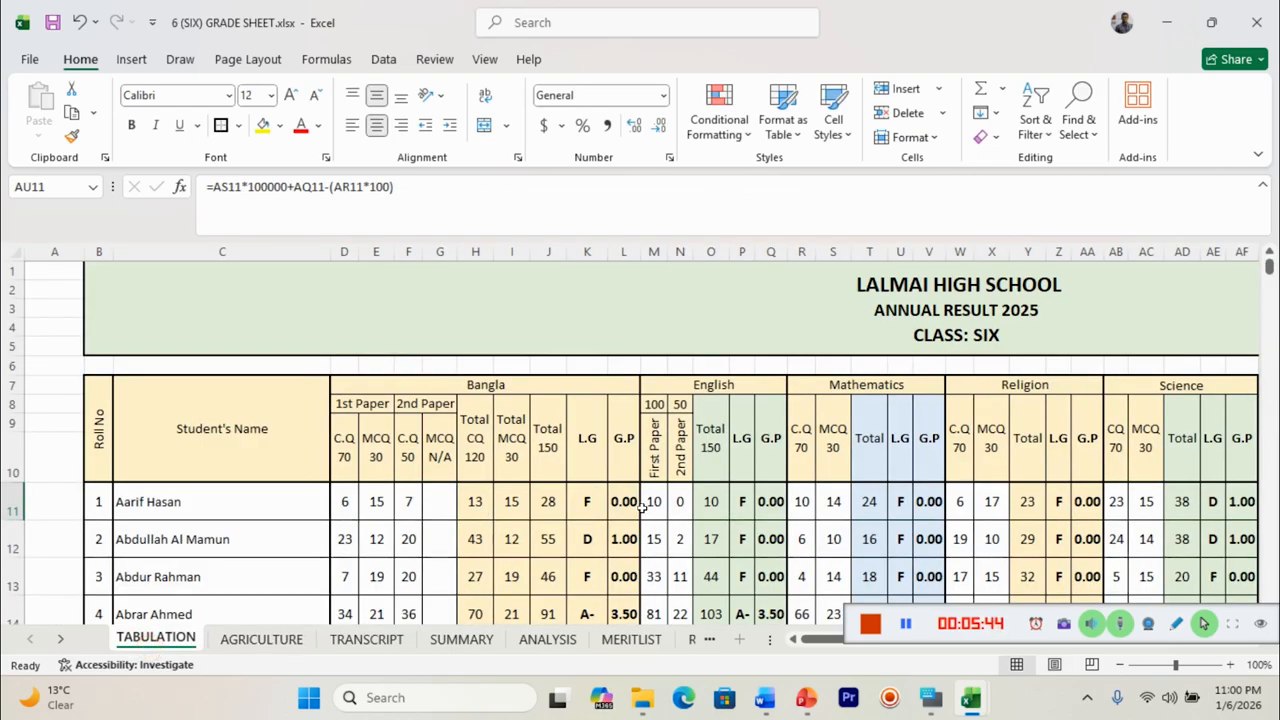
pyautogui.click(455, 639)
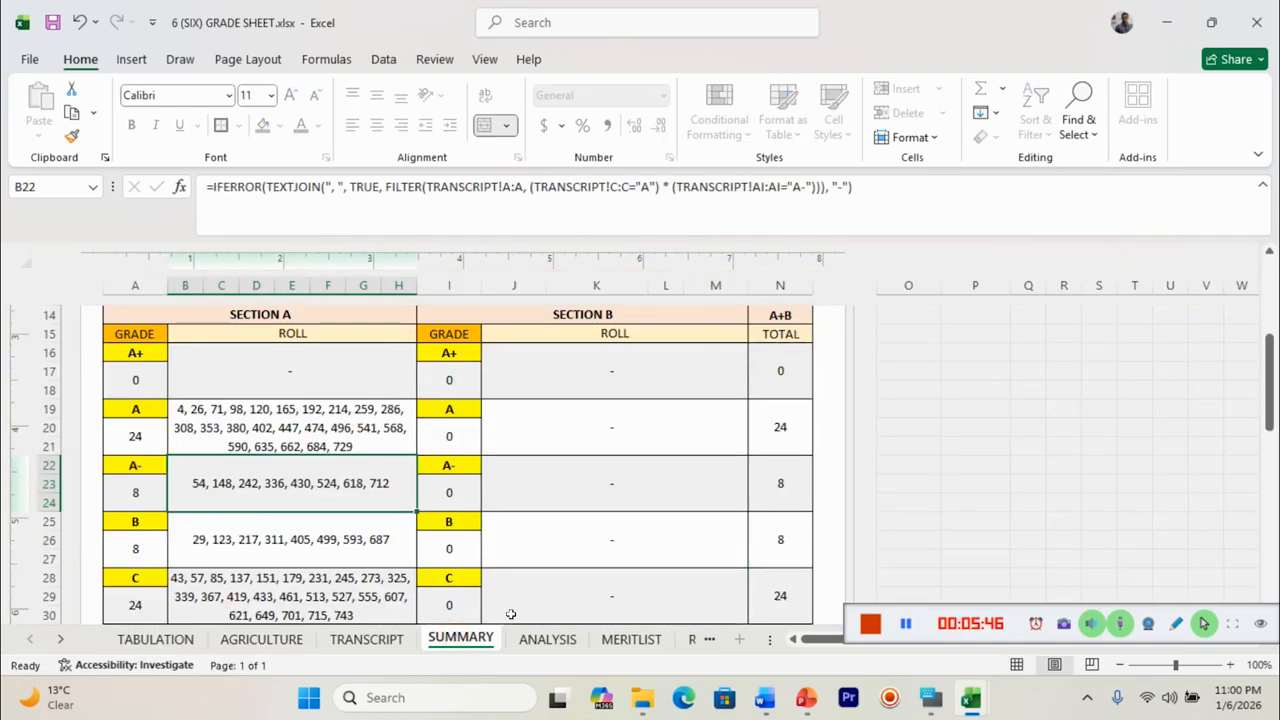
# - Inspect the SUMMARY formulas for the F1 count, Section B roll list and combined total, plus the Section A F6 roll list
pyautogui.moveTo(1270, 385); pyautogui.dragTo(1274, 477)
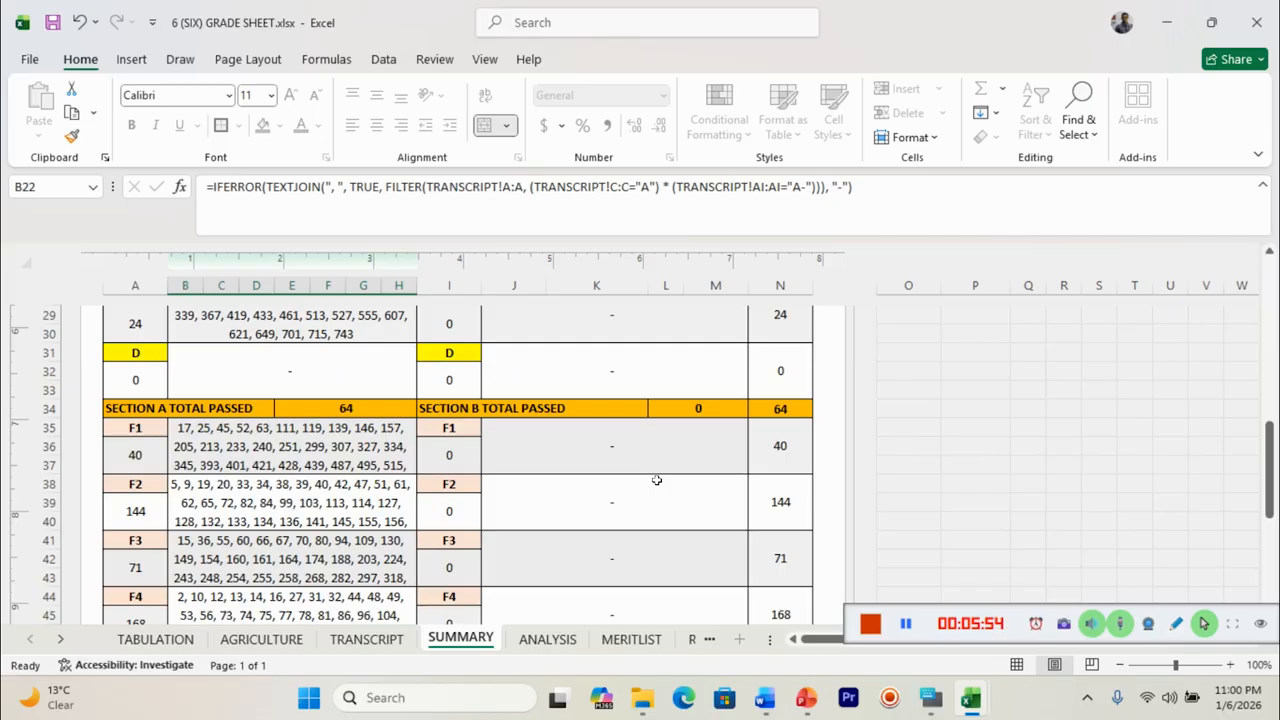
pyautogui.click(160, 444)
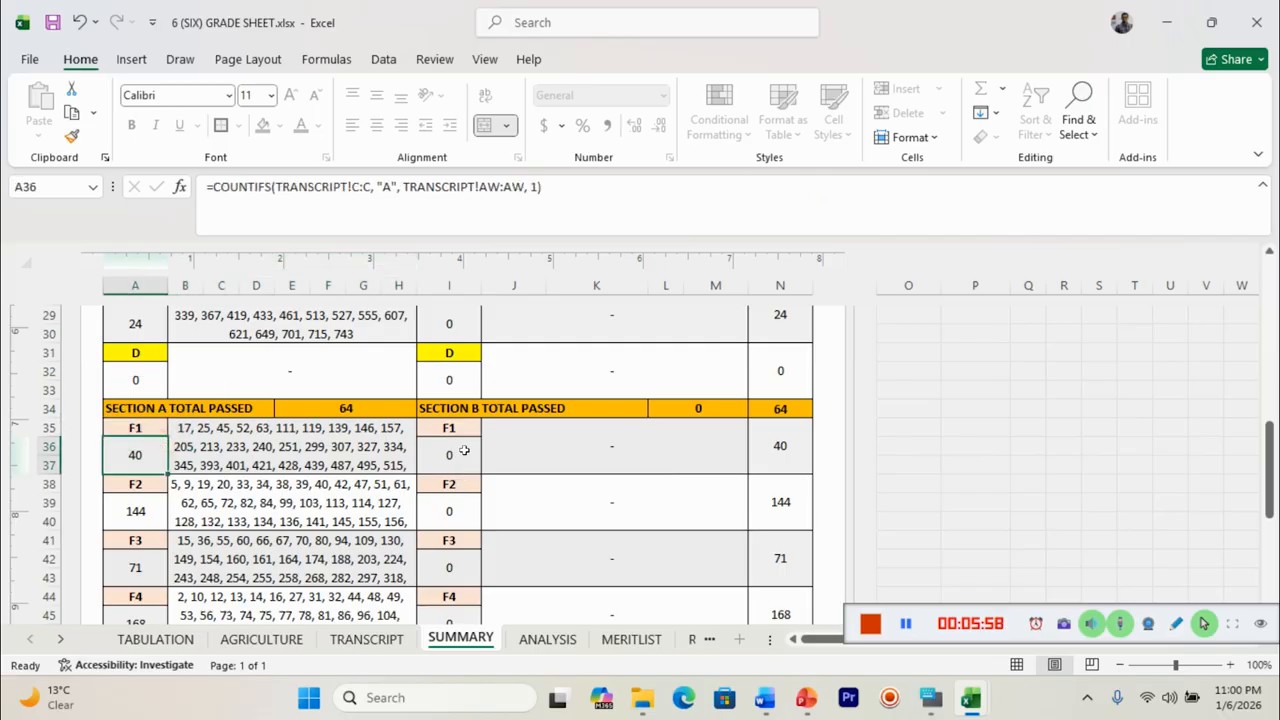
pyautogui.click(512, 457)
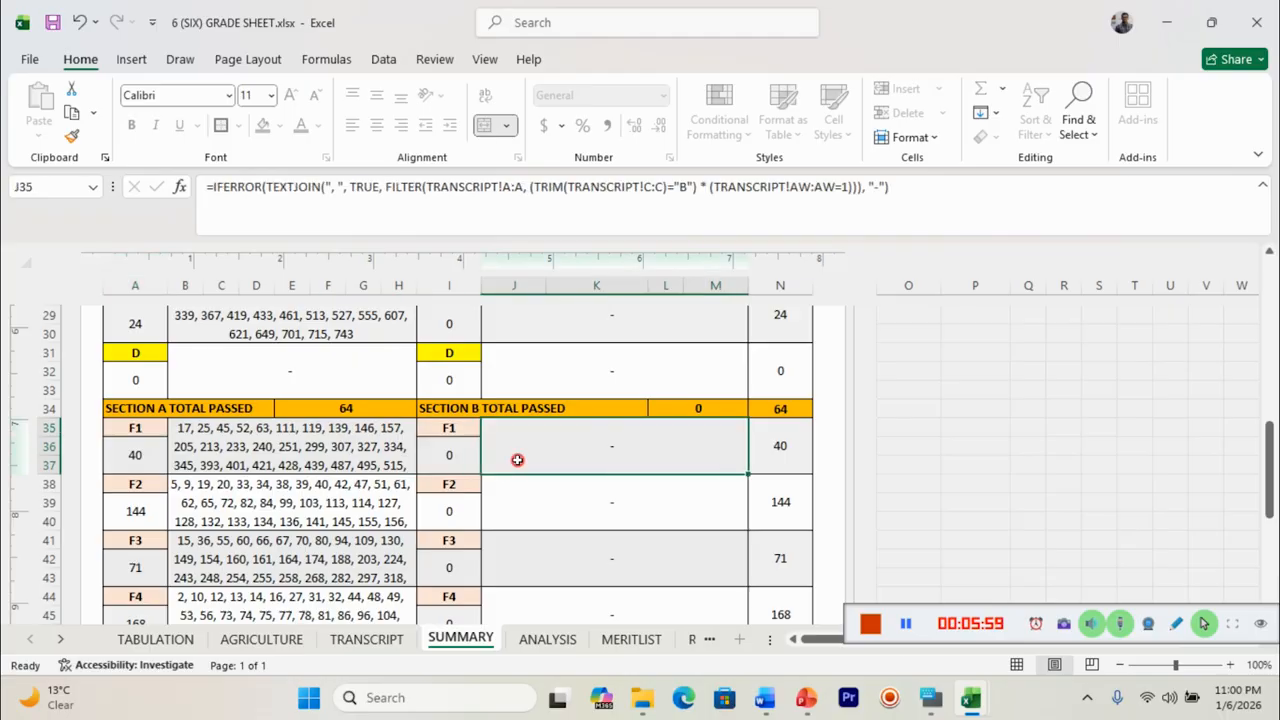
pyautogui.click(770, 457)
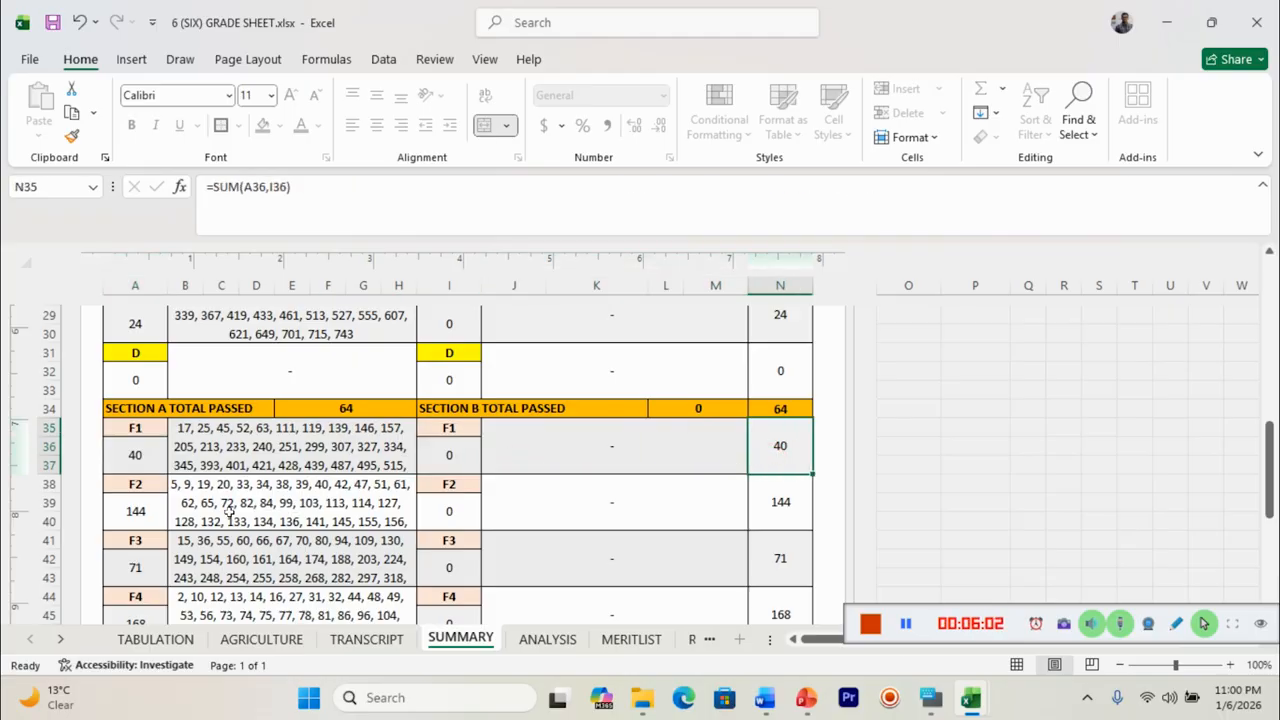
pyautogui.moveTo(1270, 470); pyautogui.dragTo(1274, 562)
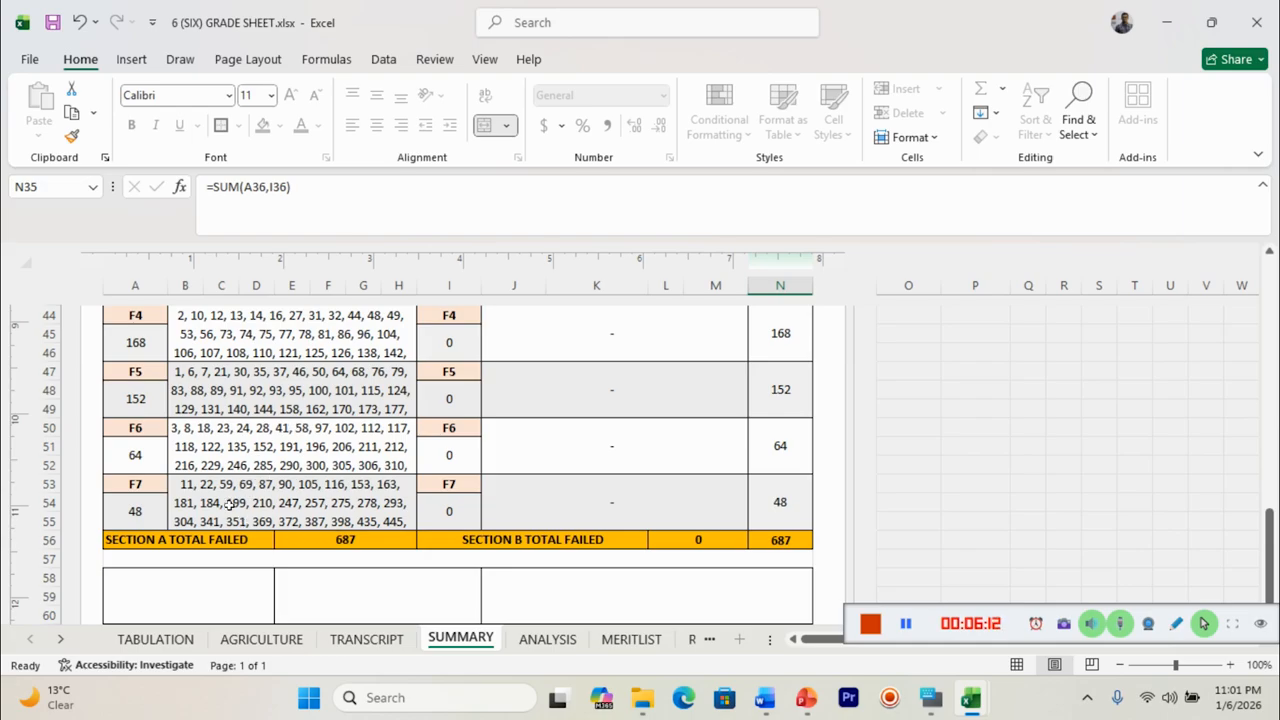
pyautogui.click(274, 447)
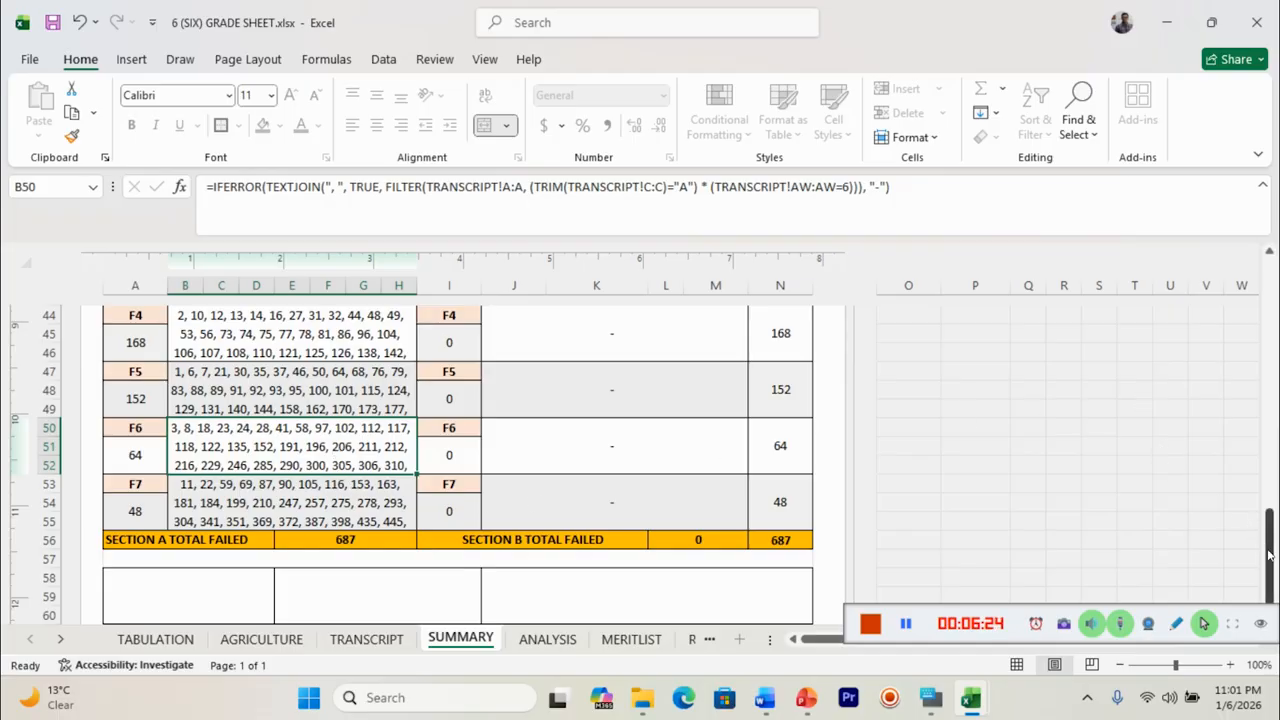
pyautogui.moveTo(1270, 555); pyautogui.dragTo(1270, 305)
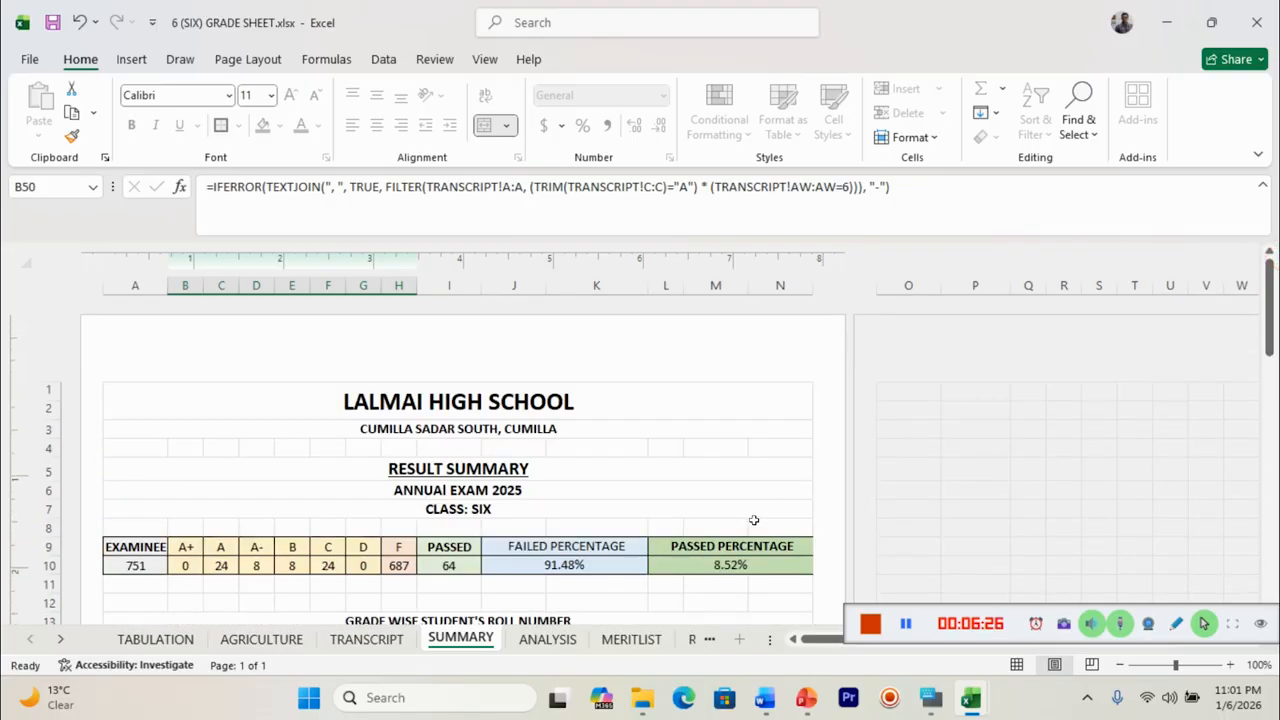
# - Open the ANALYSIS sheet and inspect the formulas for the roll range and total examinee cells
pyautogui.click(532, 640)
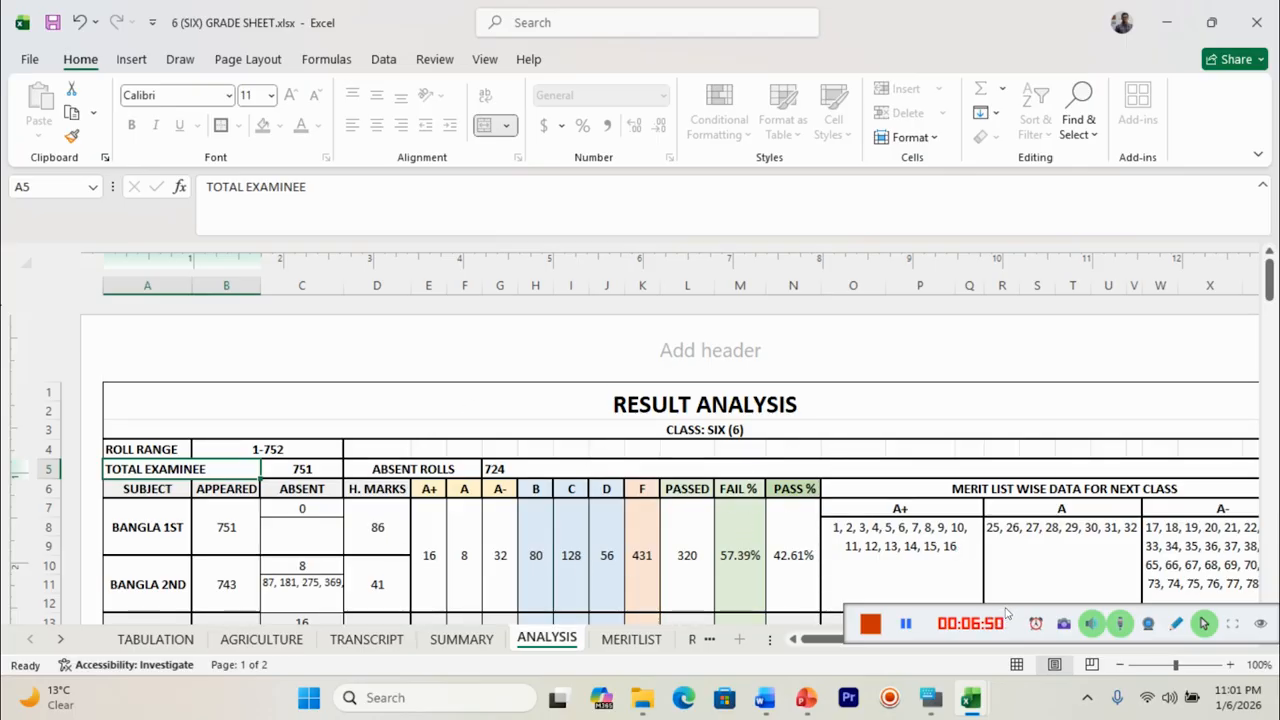
pyautogui.click(811, 637)
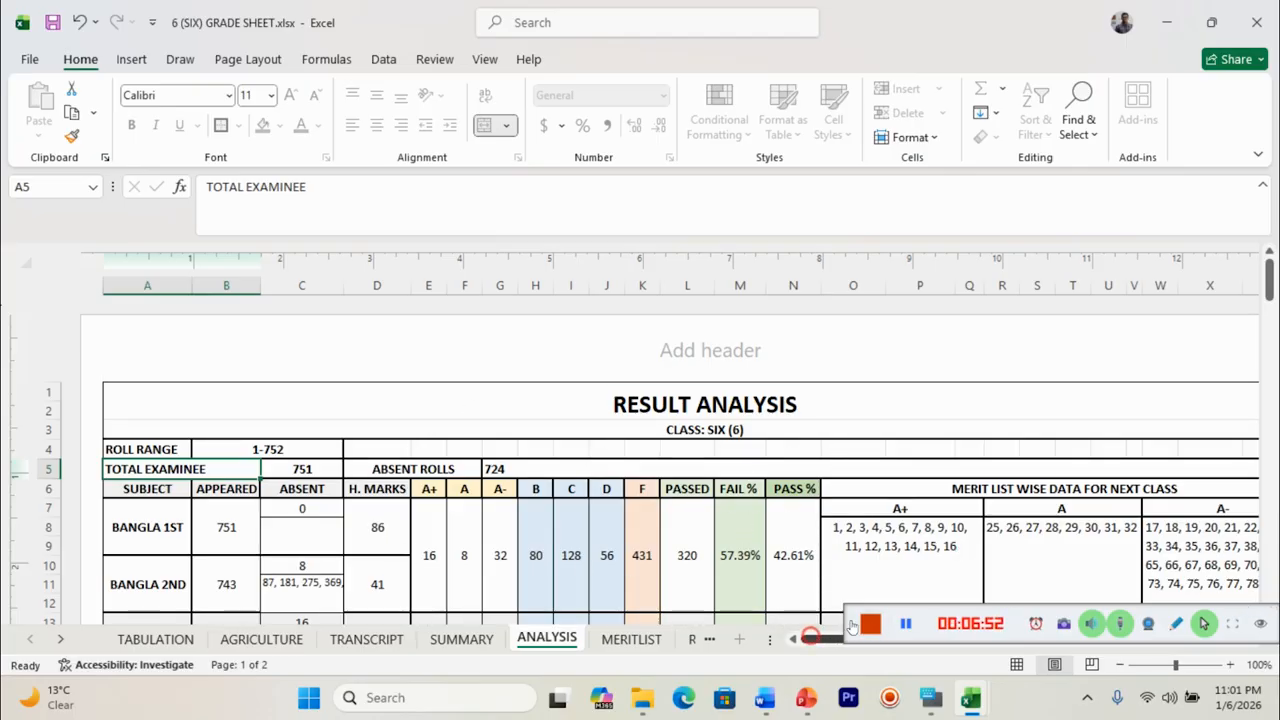
pyautogui.moveTo(1270, 276); pyautogui.dragTo(1270, 272)
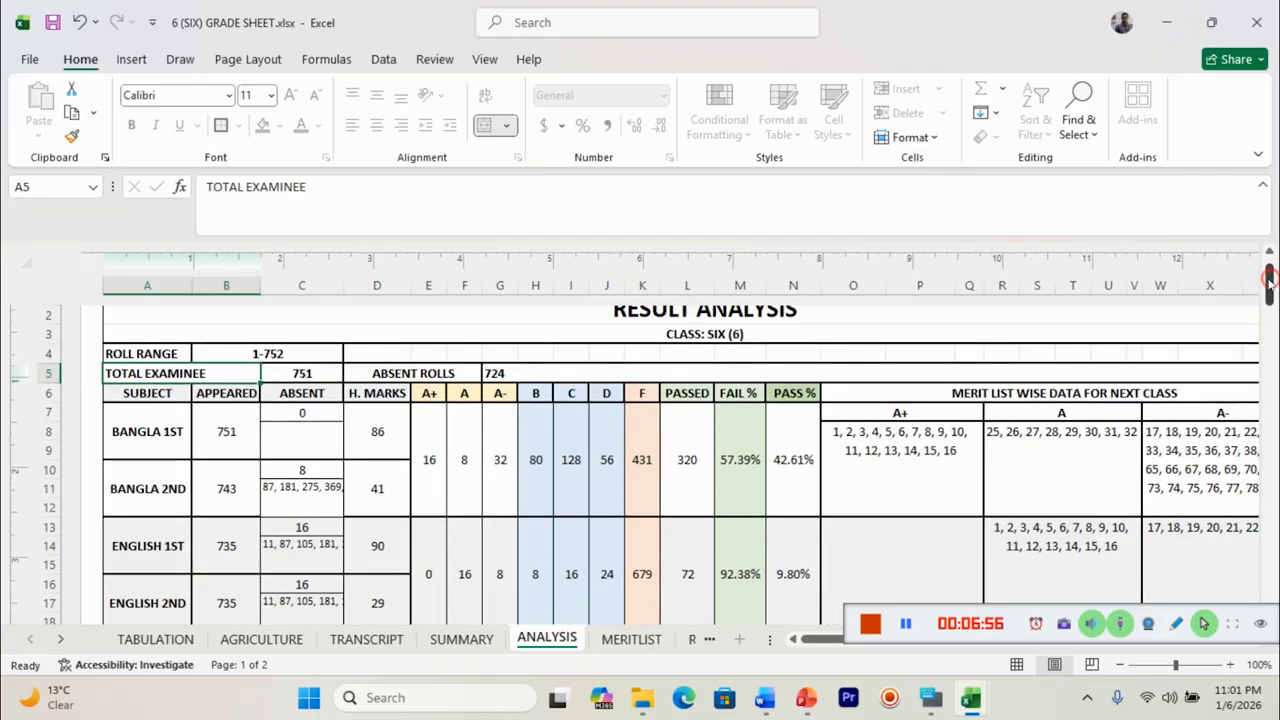
pyautogui.click(157, 354)
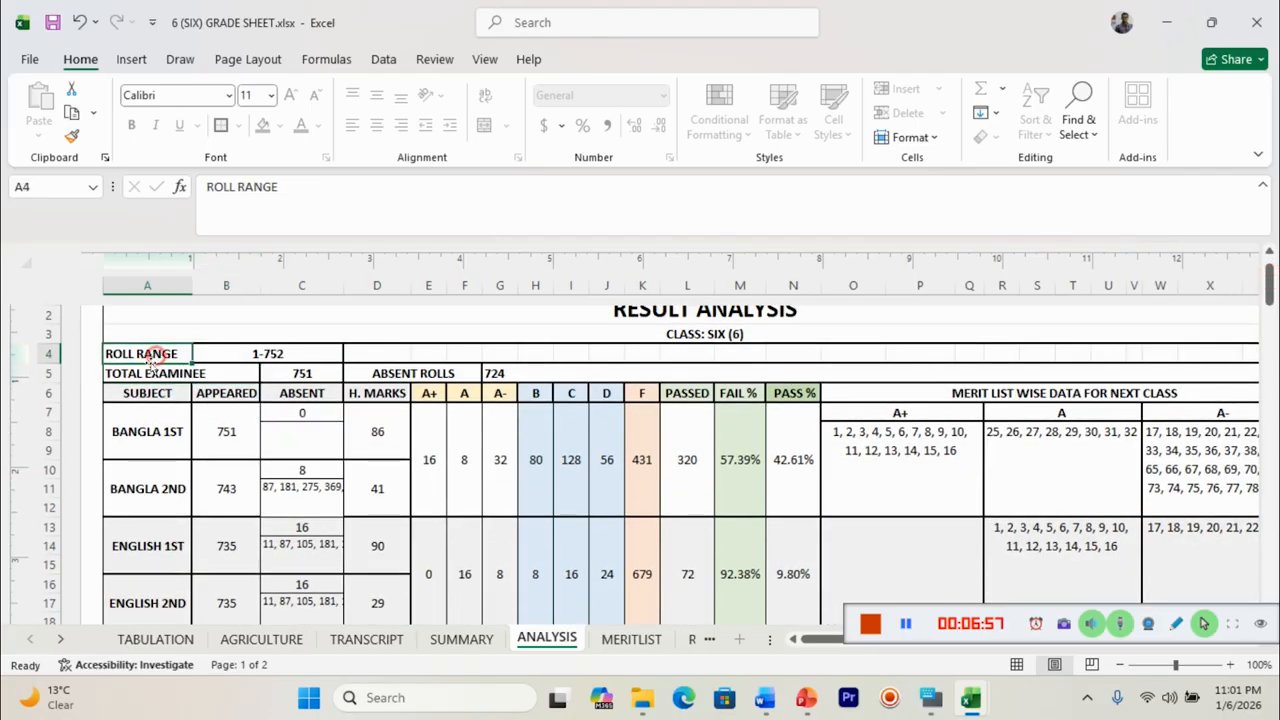
pyautogui.click(267, 361)
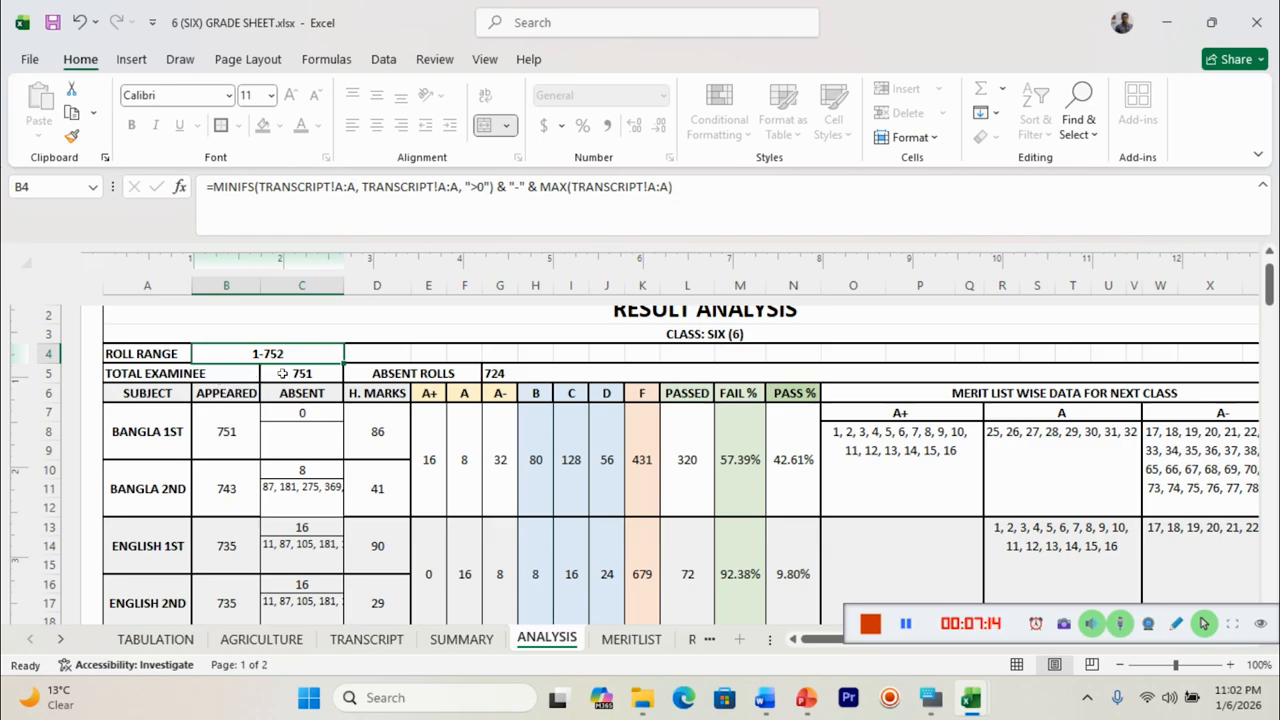
pyautogui.click(281, 374)
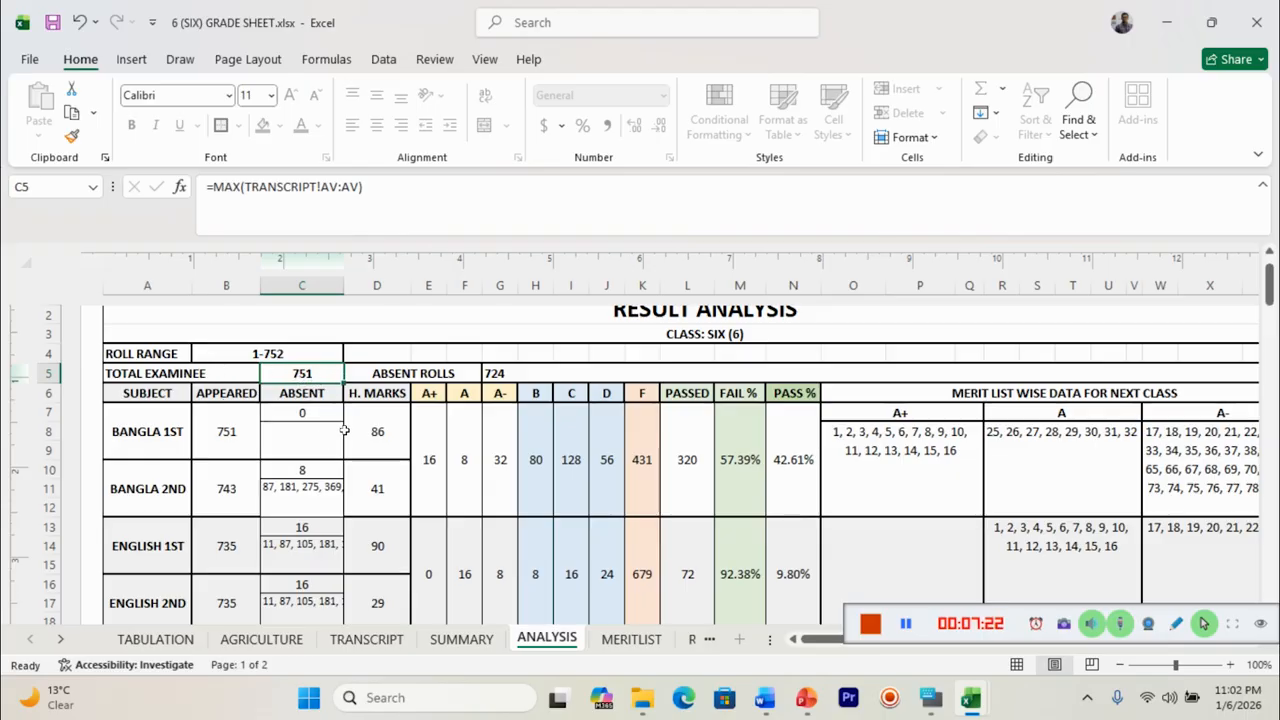
# - Compare the total examinee formula with the roll range formula, and inspect the formula that lists the absent rolls
pyautogui.click(190, 374)
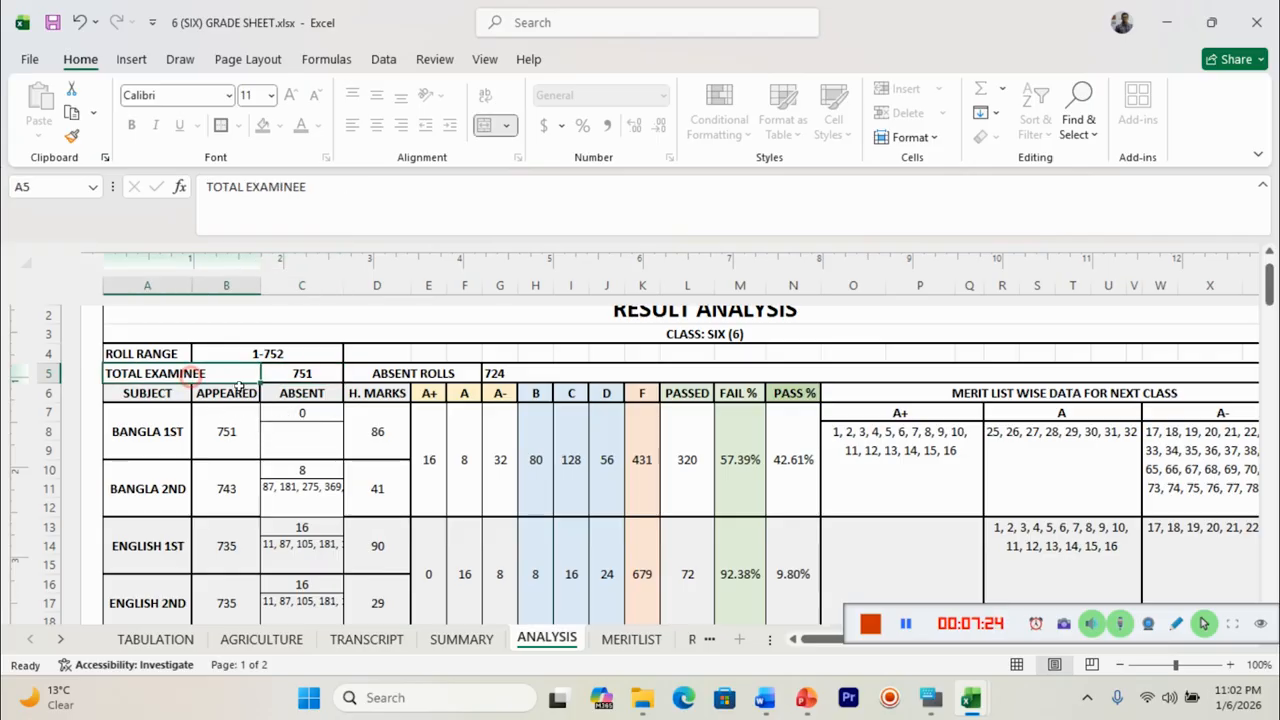
pyautogui.click(278, 374)
pyautogui.click(255, 354)
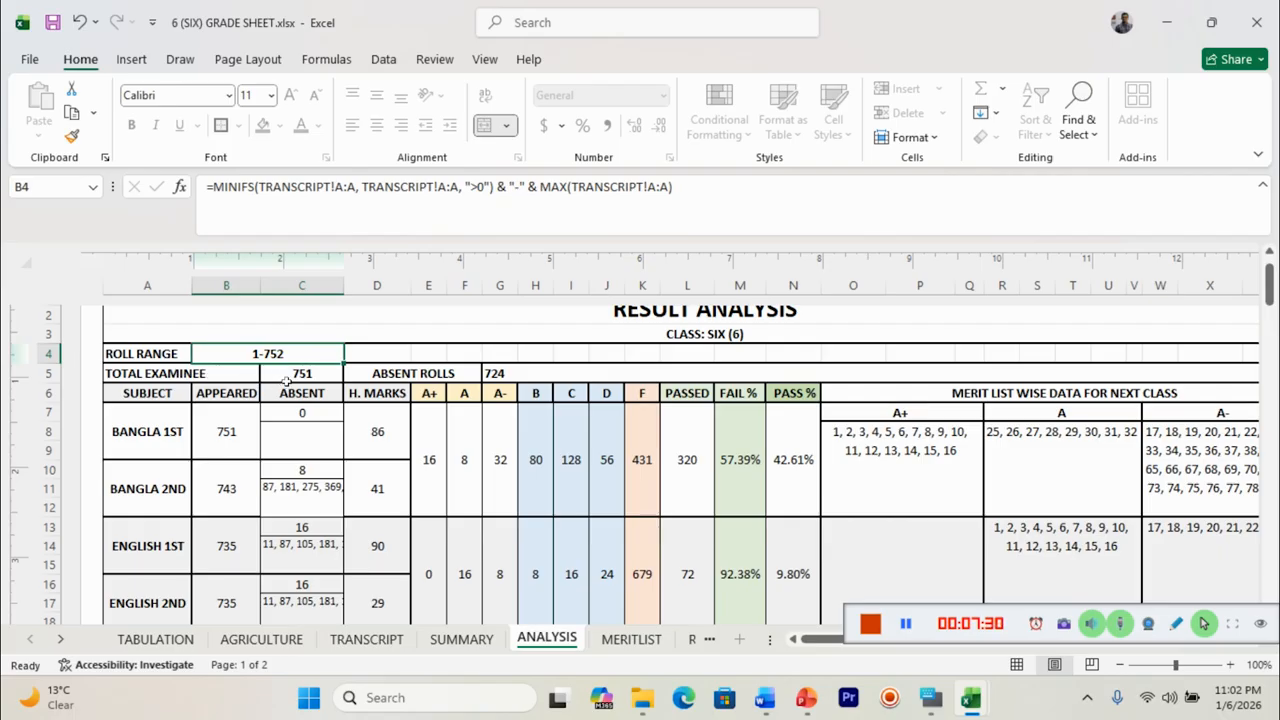
pyautogui.click(288, 374)
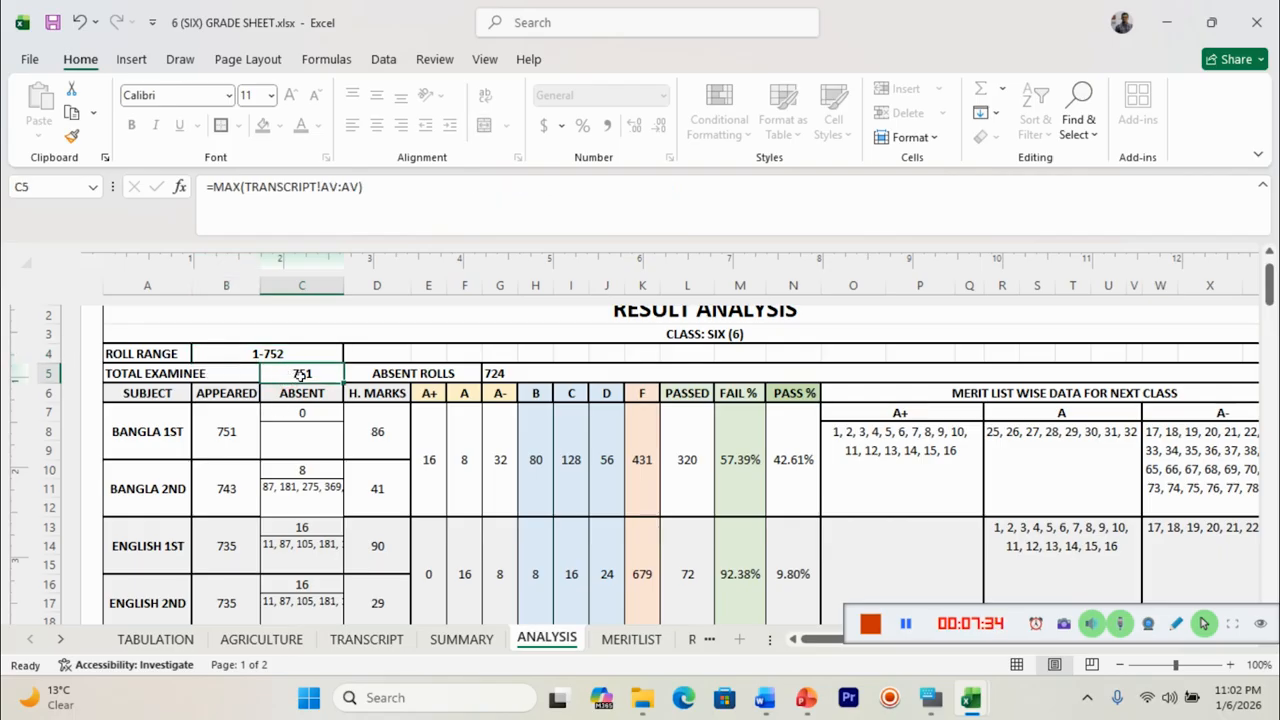
pyautogui.click(420, 378)
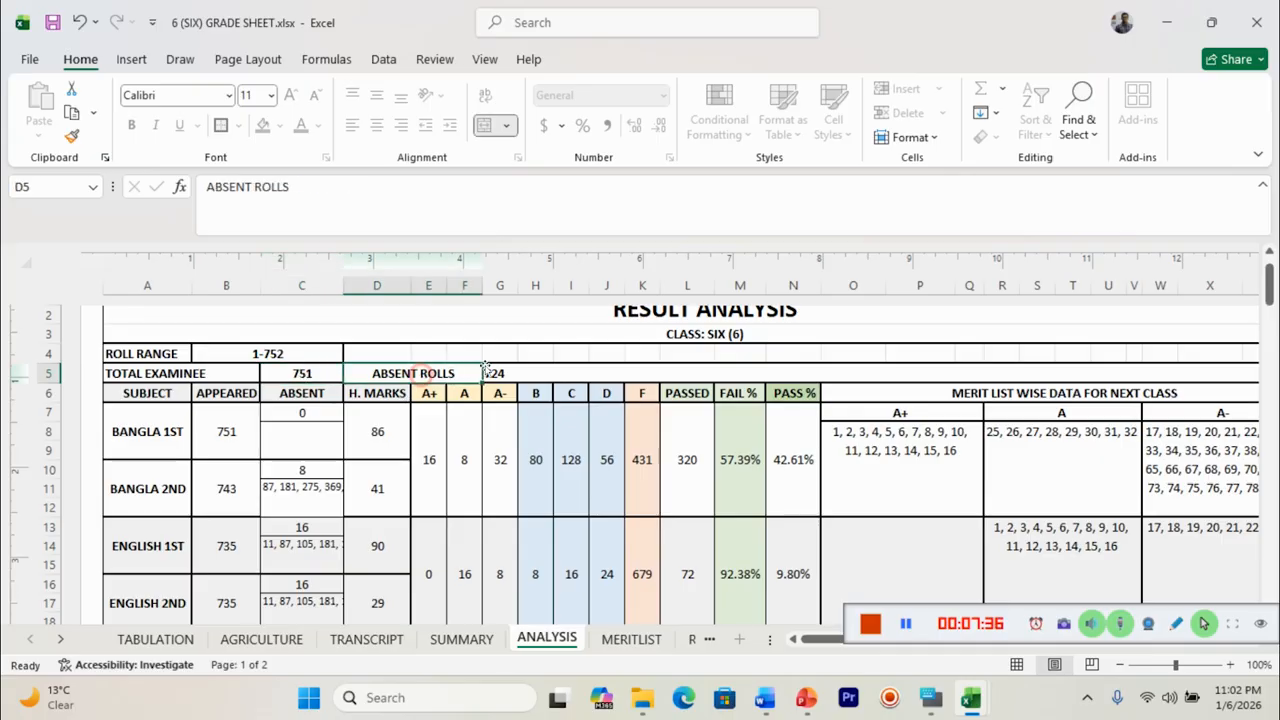
pyautogui.click(516, 374)
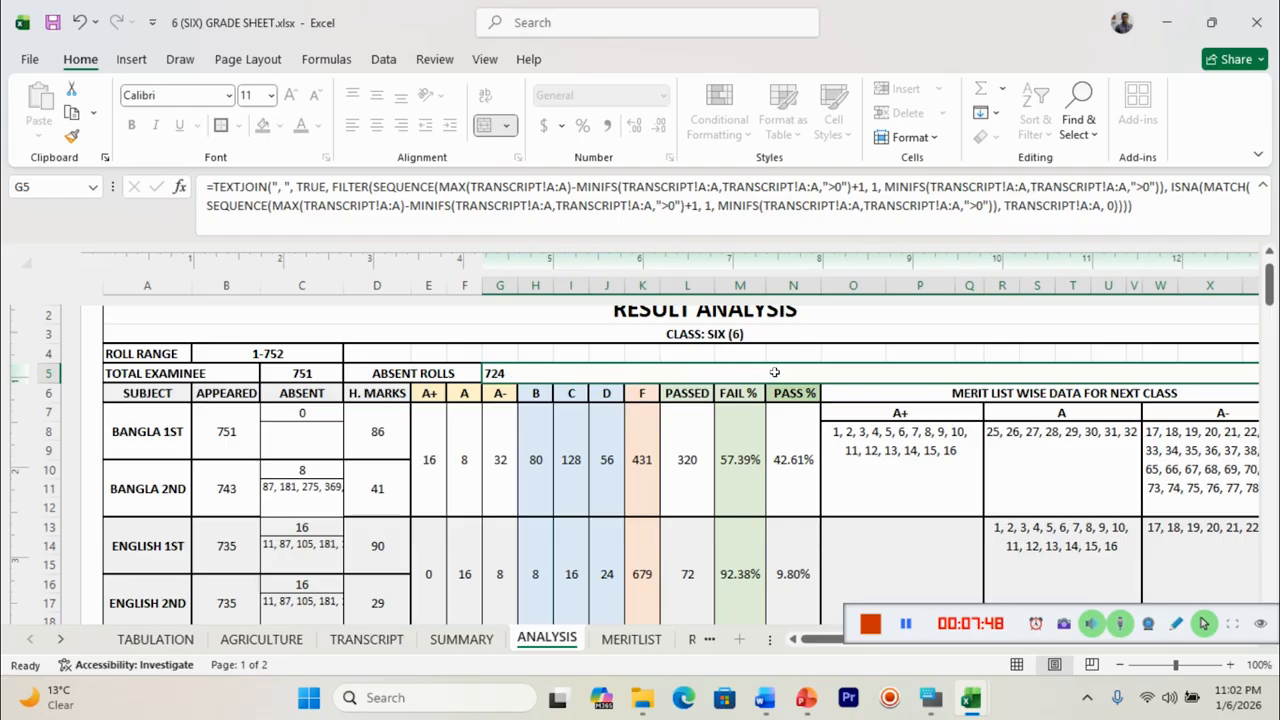
# - Inspect the BANGLA 1ST appeared count formula and compare it with the total examinee cell
pyautogui.click(150, 433)
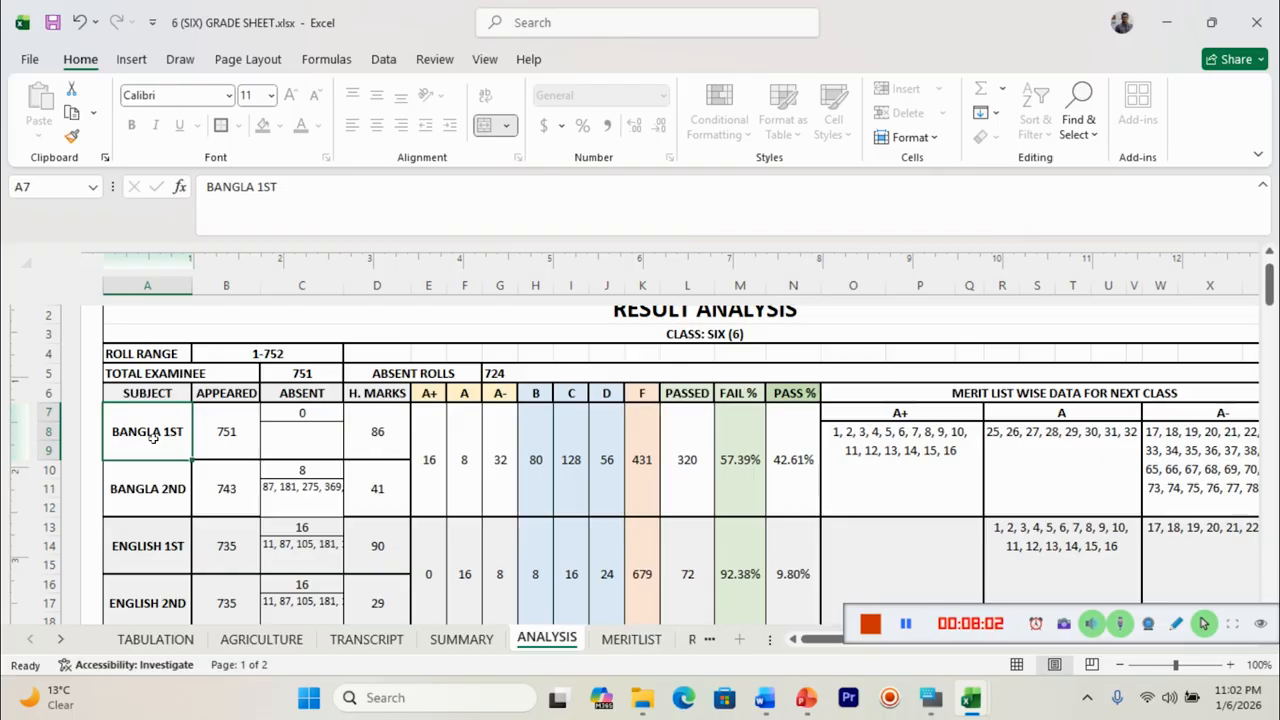
pyautogui.click(238, 436)
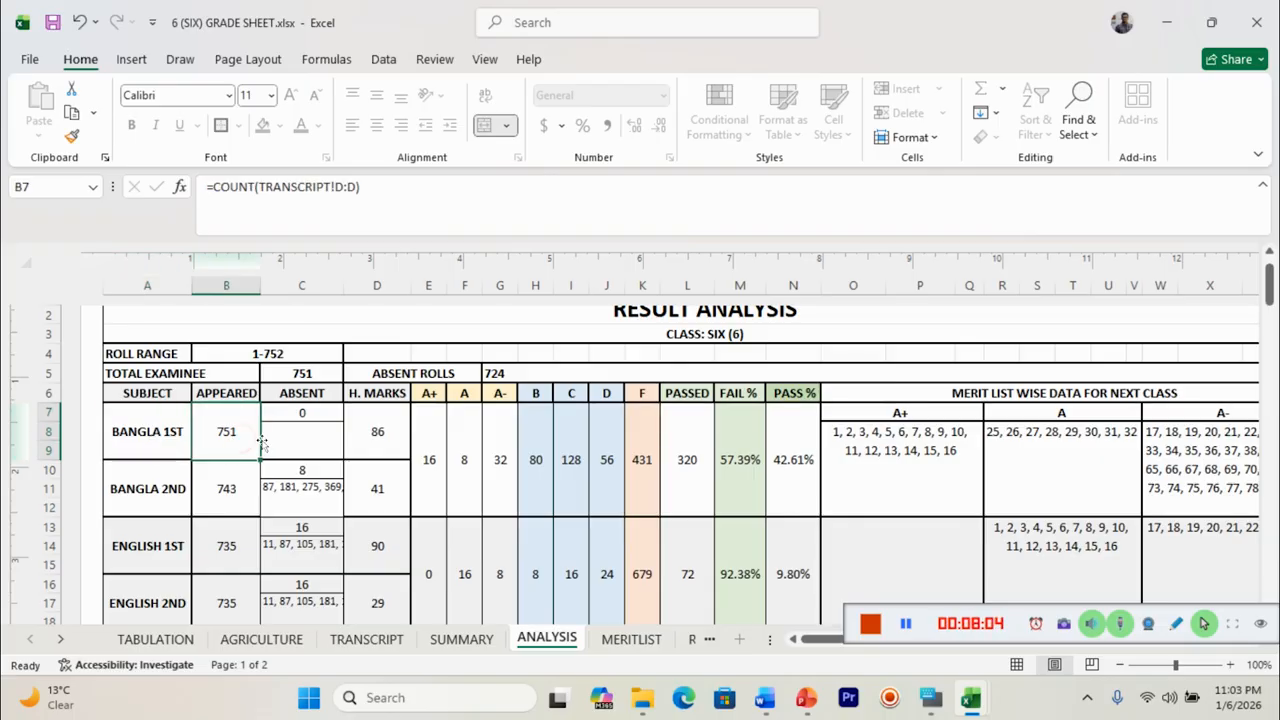
pyautogui.click(319, 374)
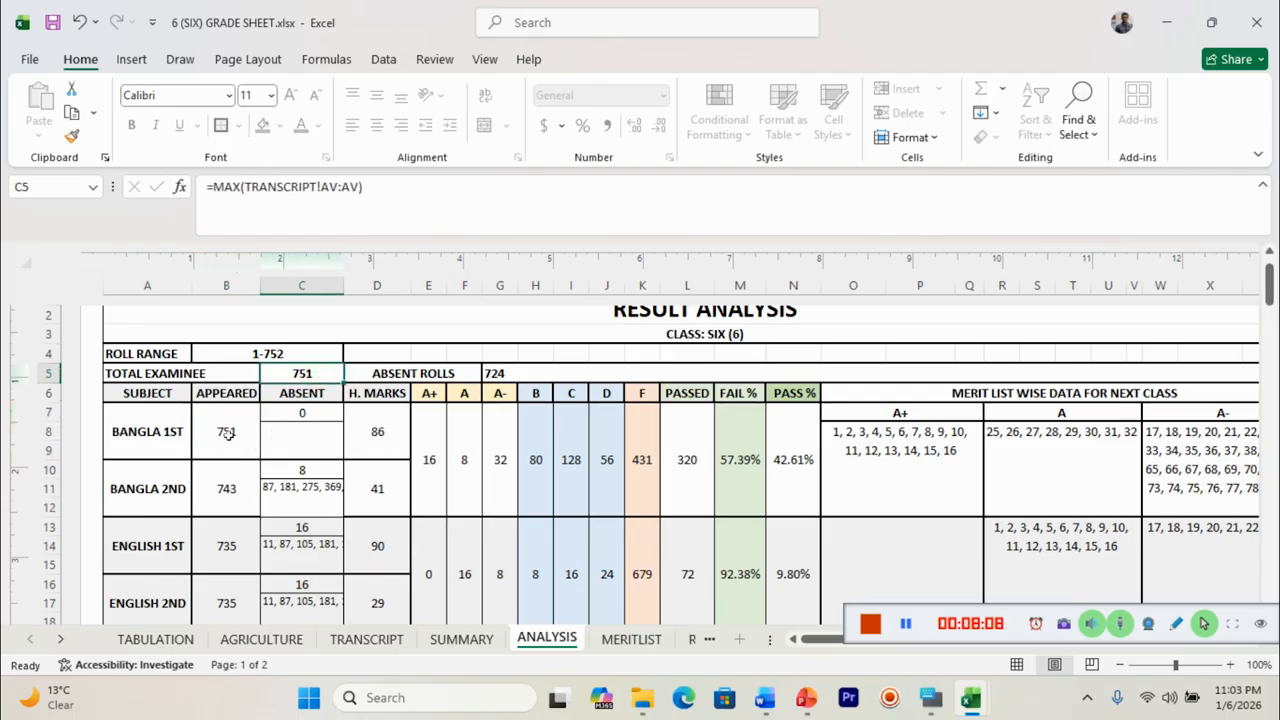
pyautogui.click(228, 434)
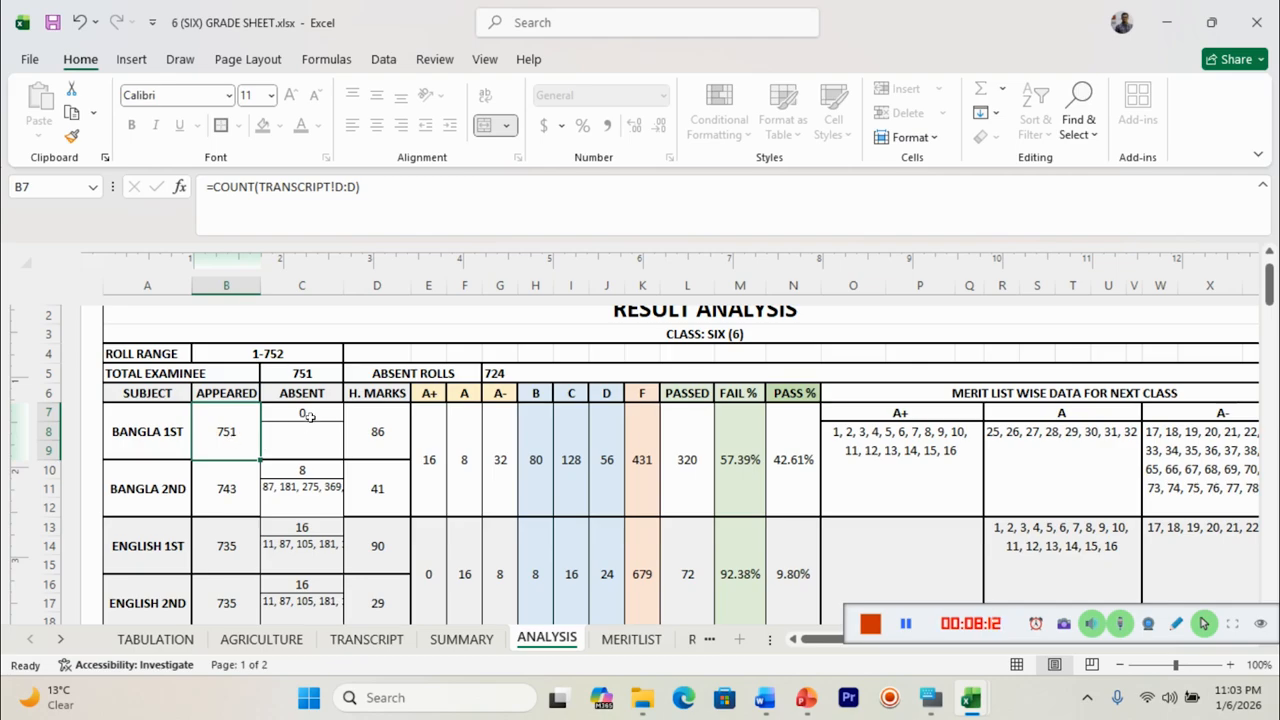
# - Inspect the BANGLA 2ND appeared count against the total examinee cell, plus its absent count and absent roll list
pyautogui.click(145, 492)
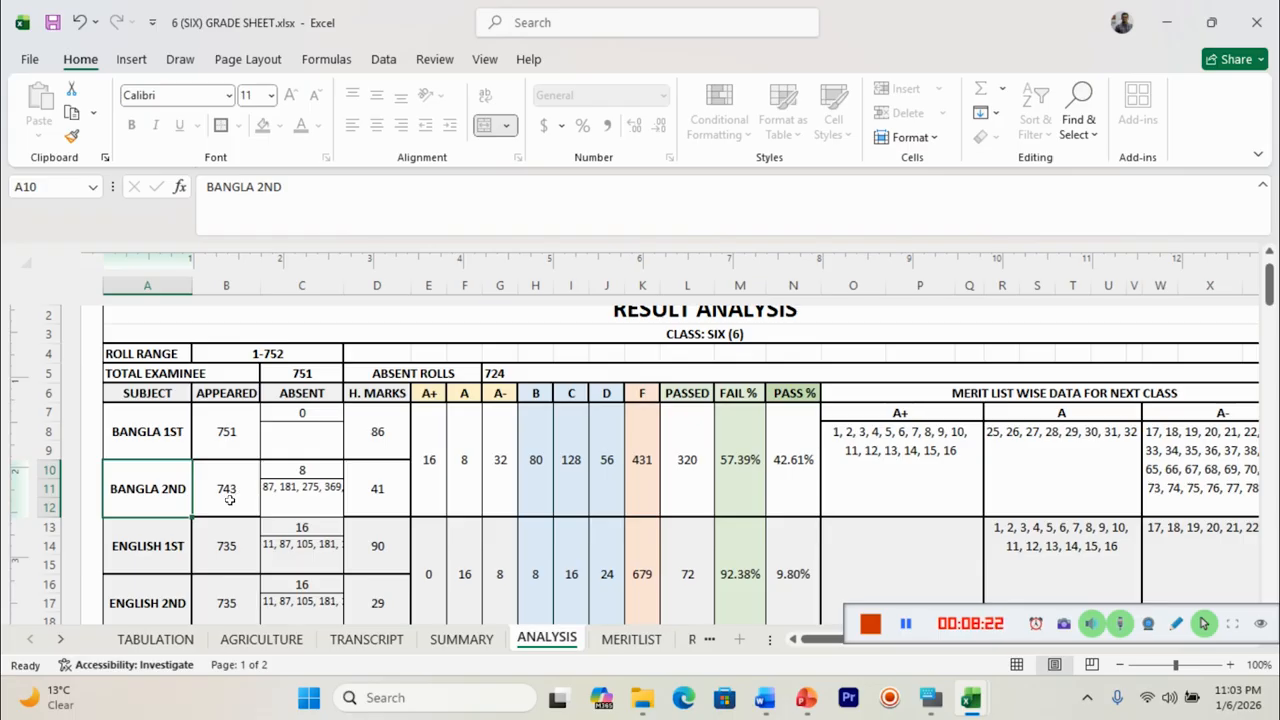
pyautogui.click(238, 495)
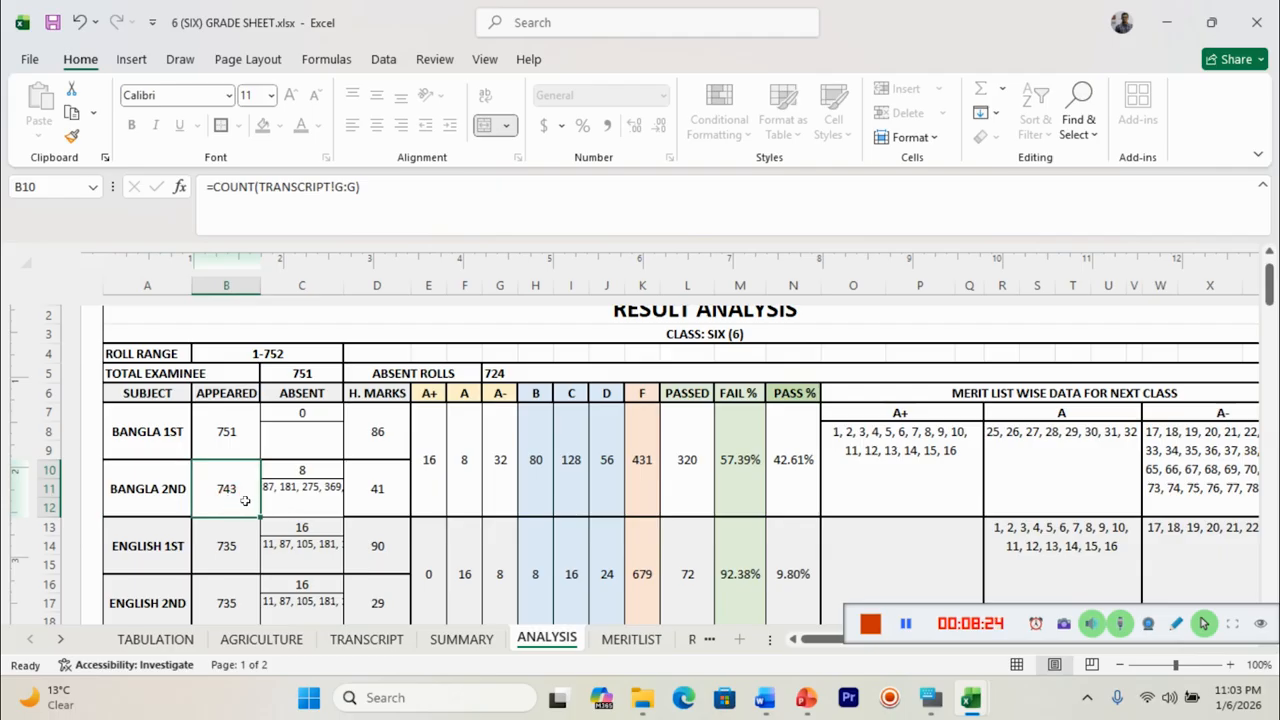
pyautogui.click(300, 369)
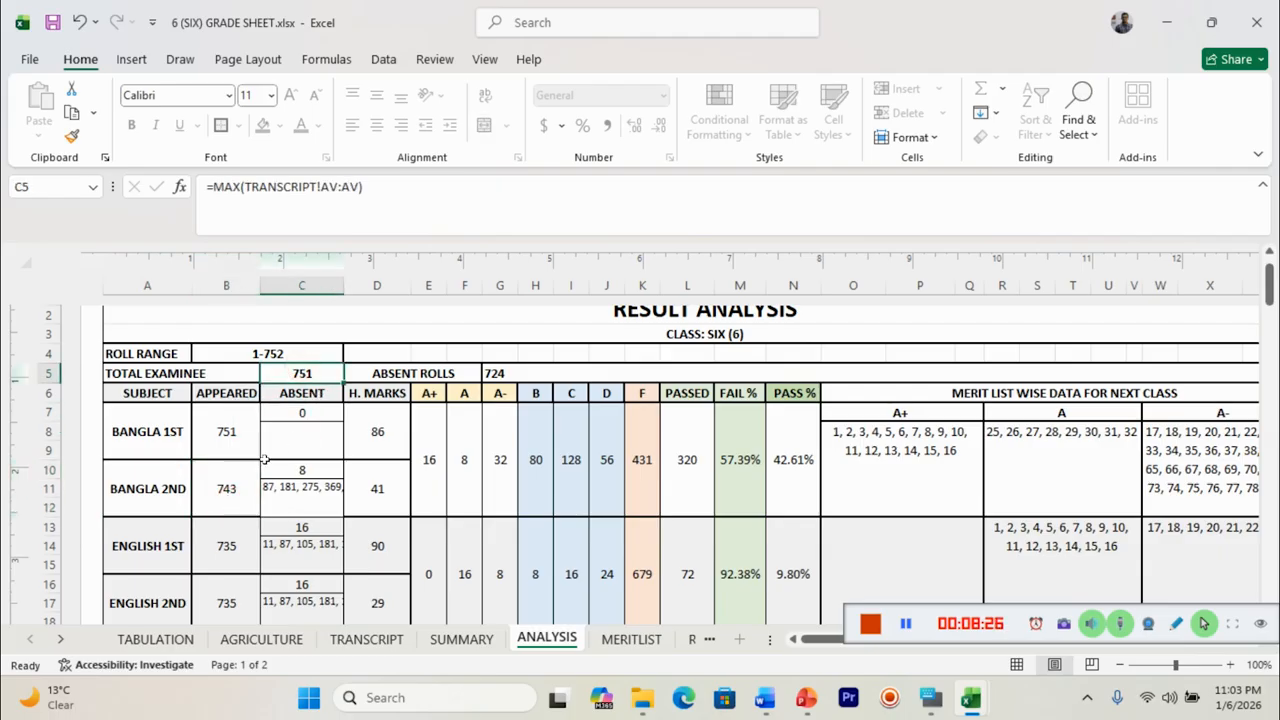
pyautogui.click(222, 480)
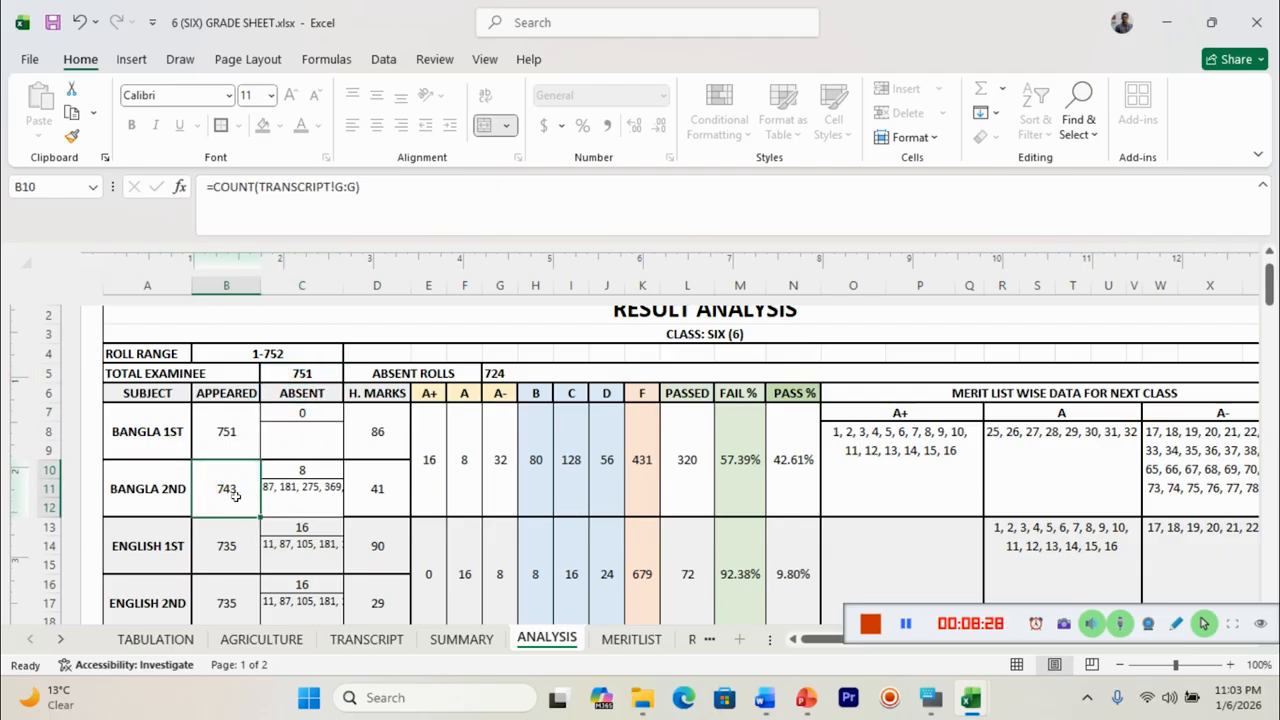
pyautogui.click(330, 472)
pyautogui.click(330, 488)
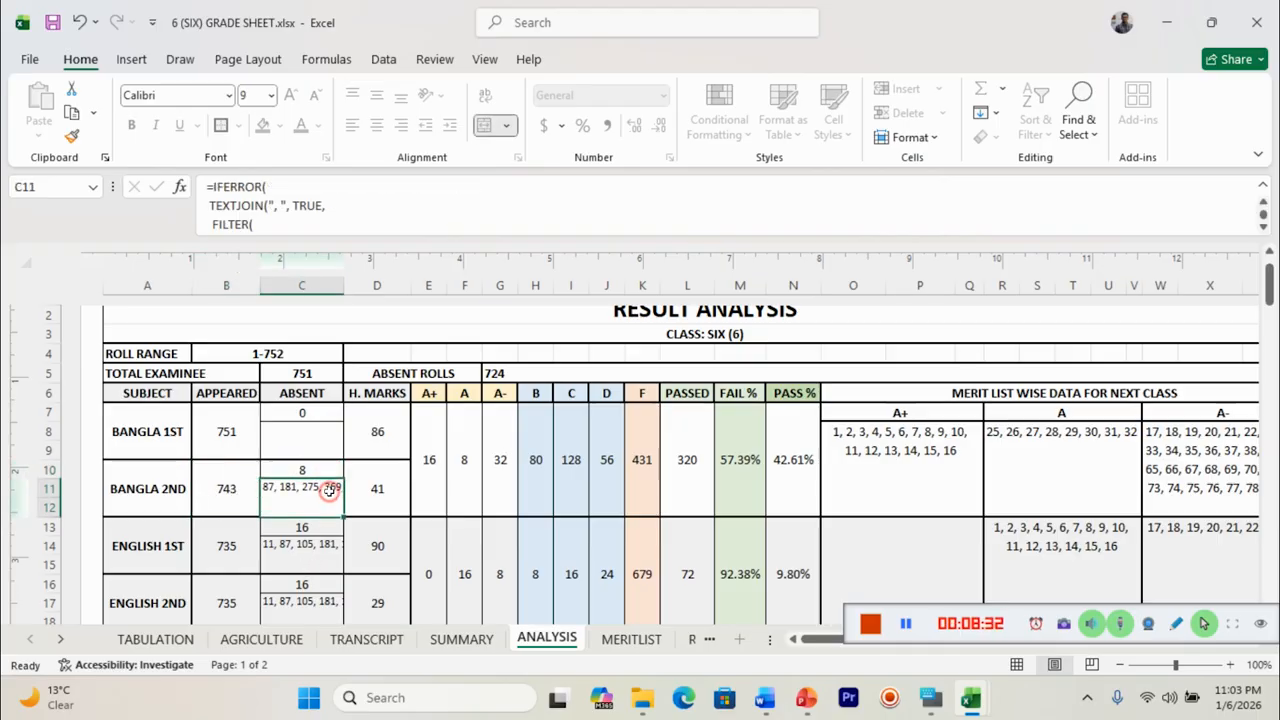
pyautogui.click(547, 23)
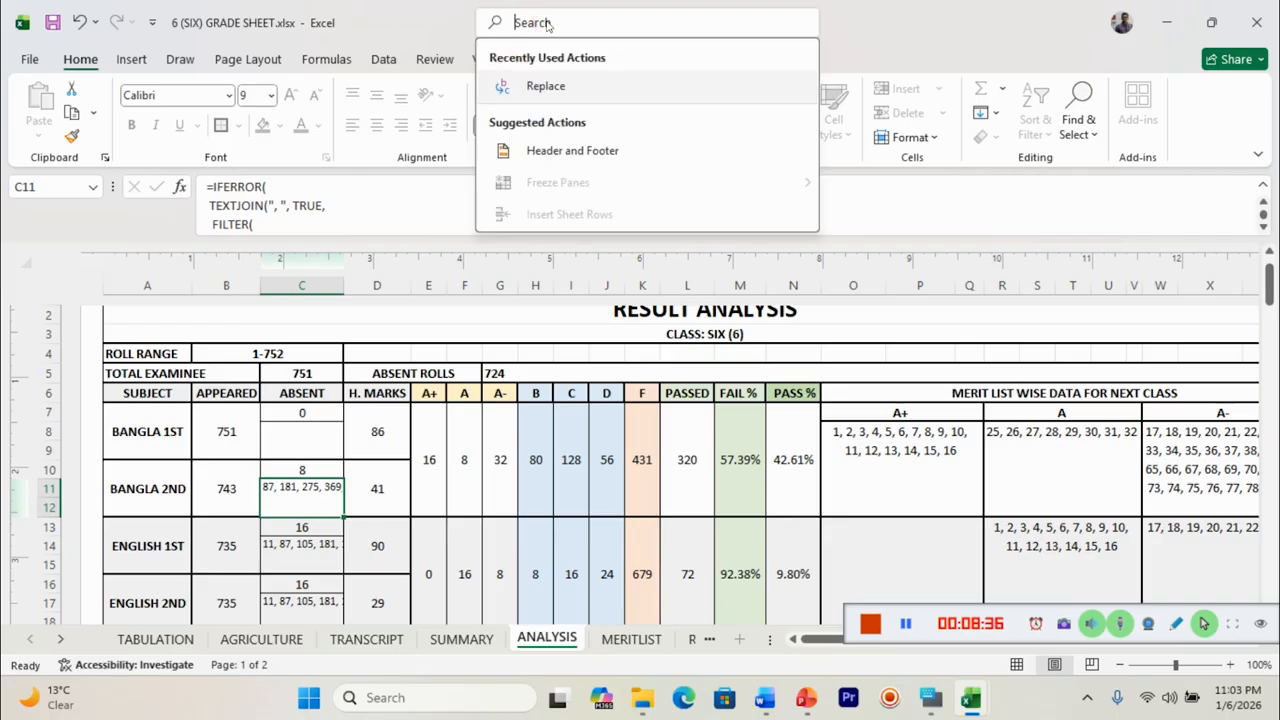
pyautogui.write('w')
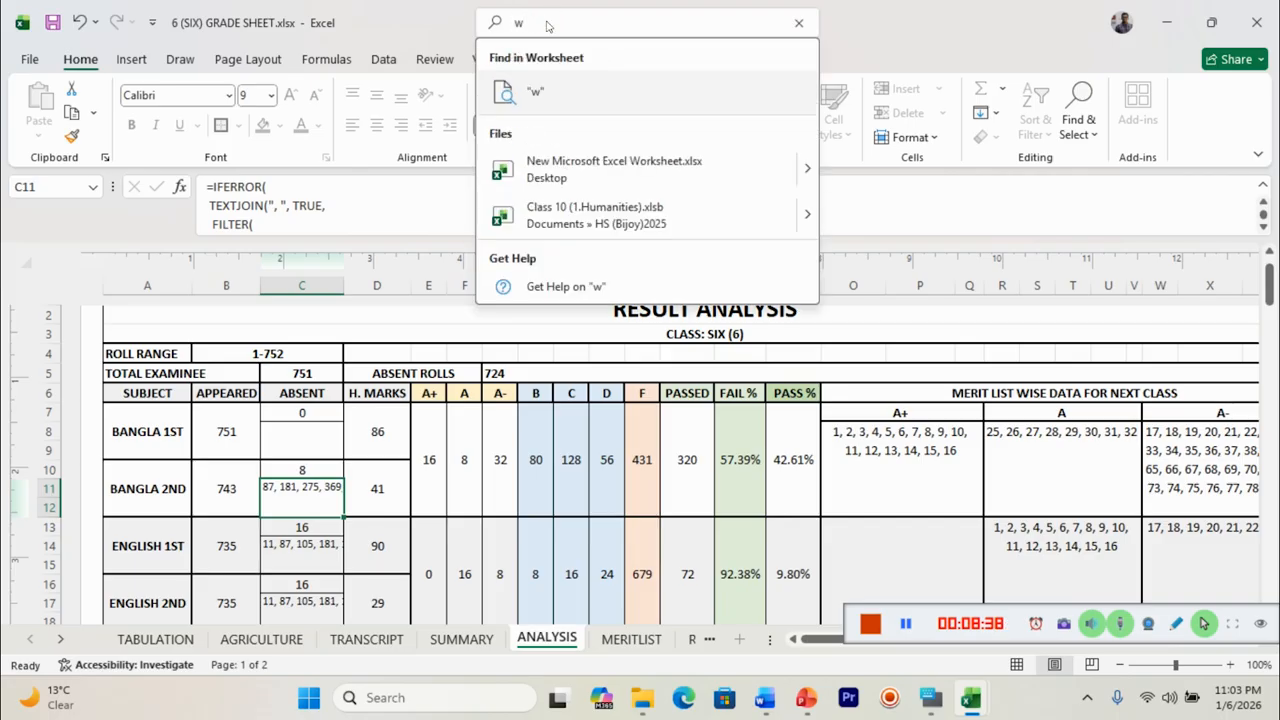
pyautogui.write('r')
pyautogui.press('BackSpace')
pyautogui.press('BackSpace')
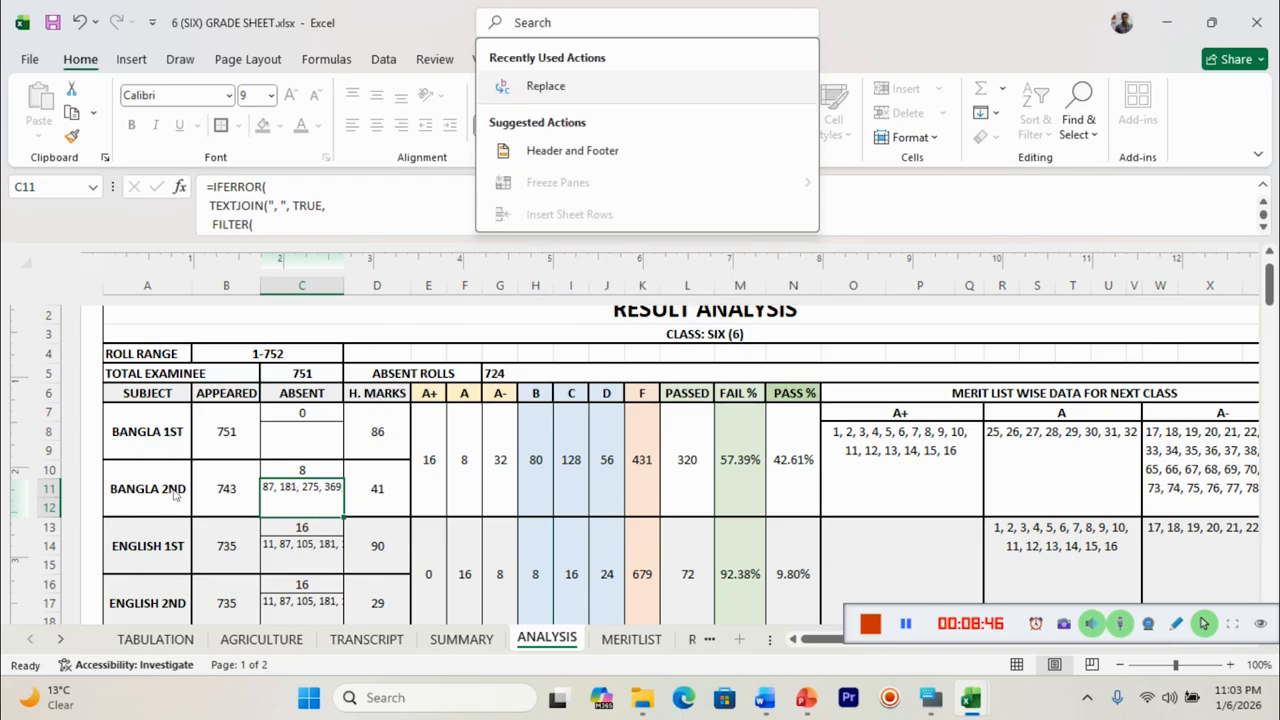
# - Inspect the highest marks formulas for both Bangla and both English papers, and view the merit list wise data for the next class
pyautogui.moveTo(1273, 282)
pyautogui.mouseDown()
pyautogui.moveTo(1272, 368)
pyautogui.moveTo(1273, 282)
pyautogui.mouseUp()
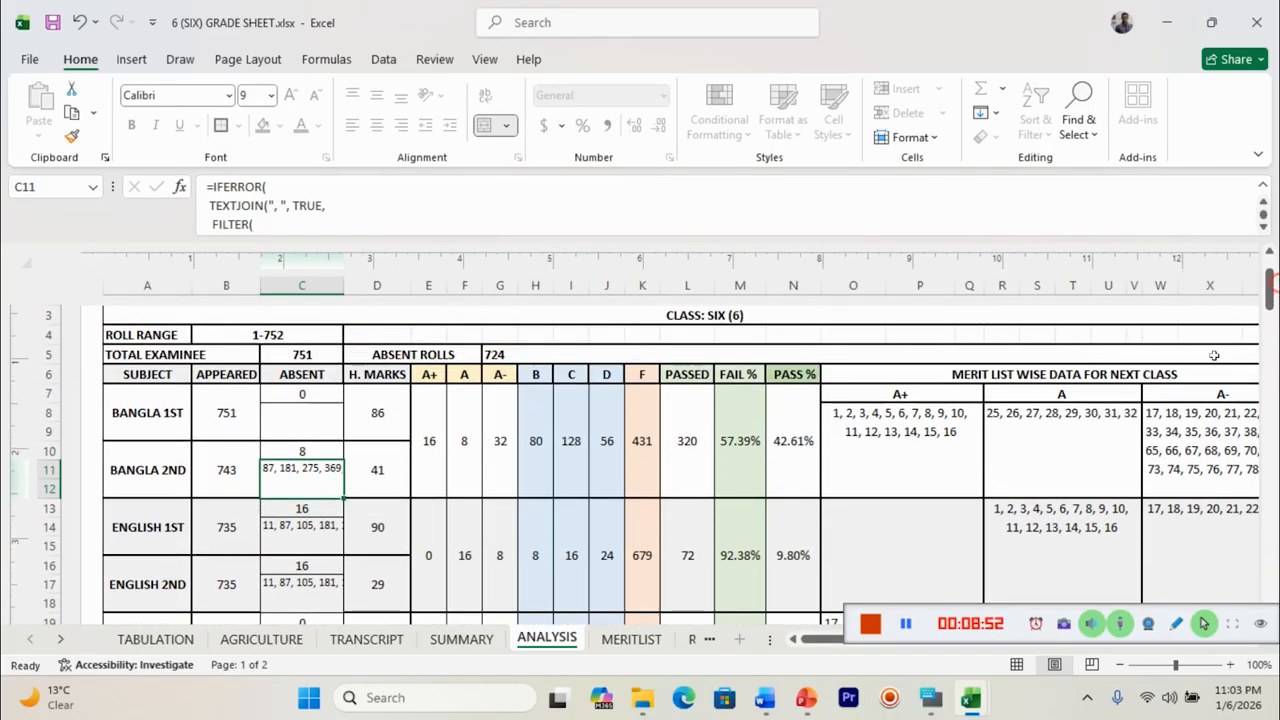
pyautogui.click(390, 426)
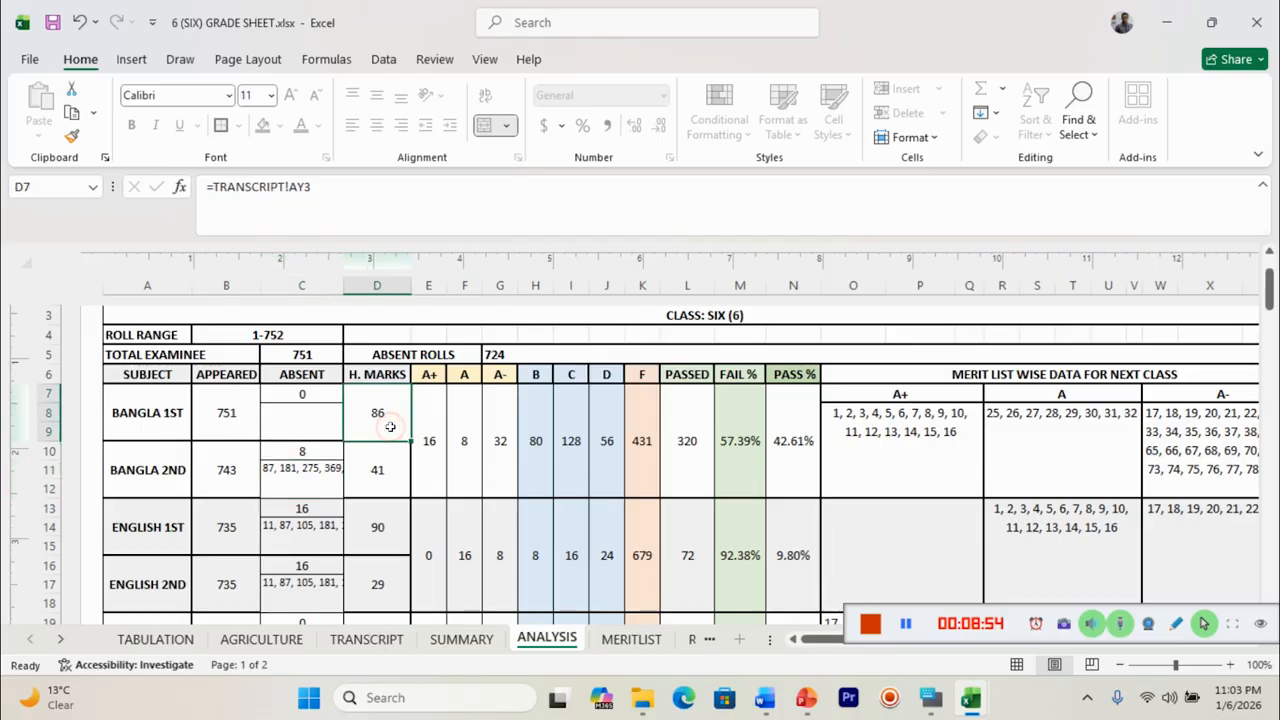
pyautogui.click(388, 476)
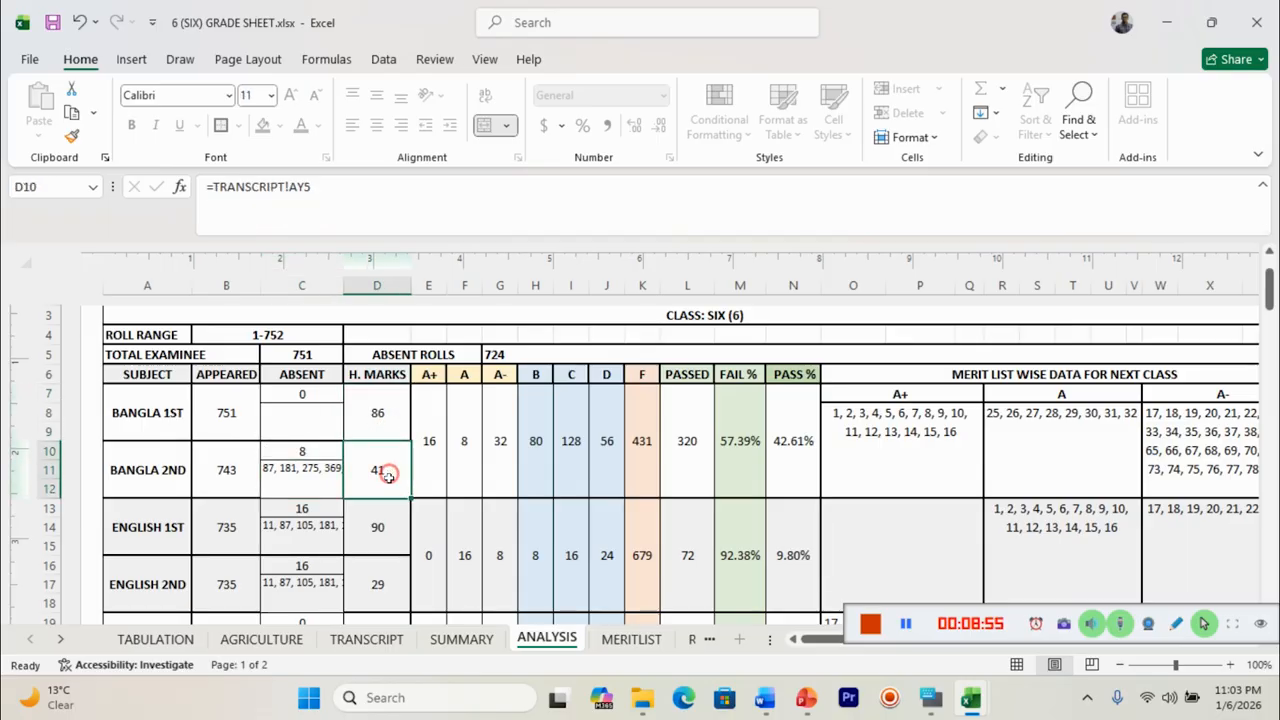
pyautogui.click(389, 526)
pyautogui.click(384, 578)
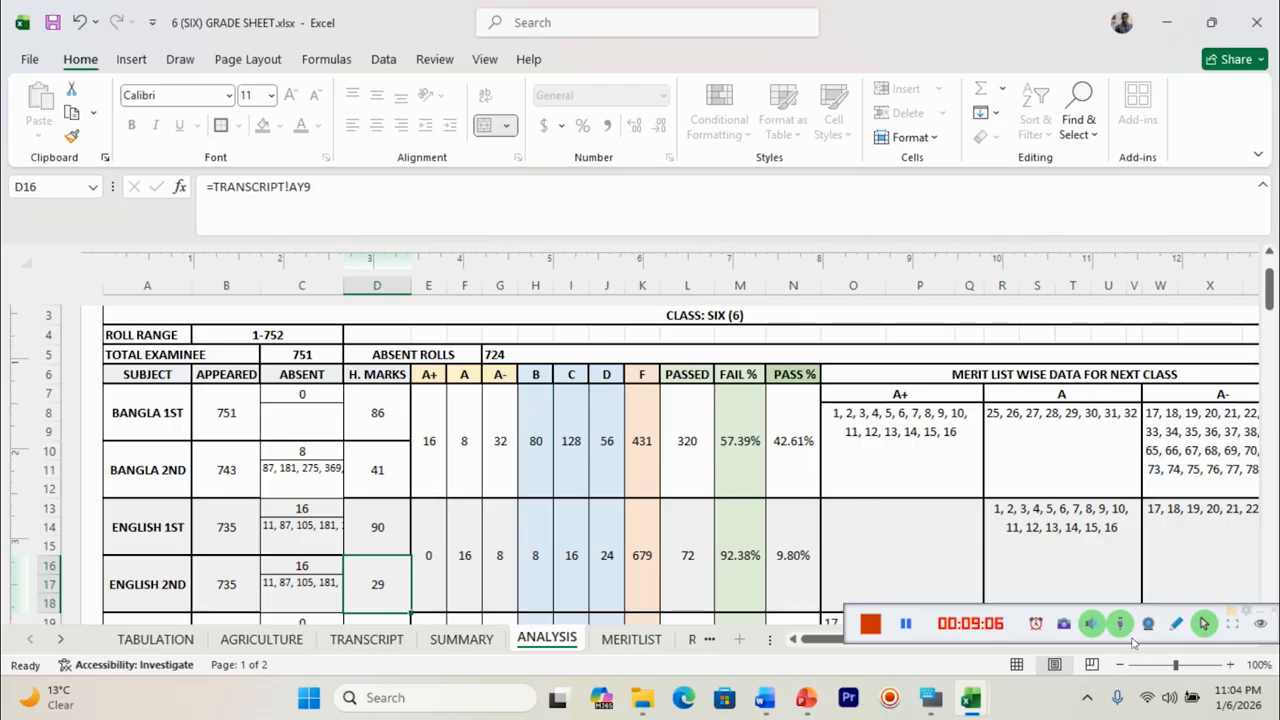
pyautogui.moveTo(822, 643); pyautogui.dragTo(846, 643)
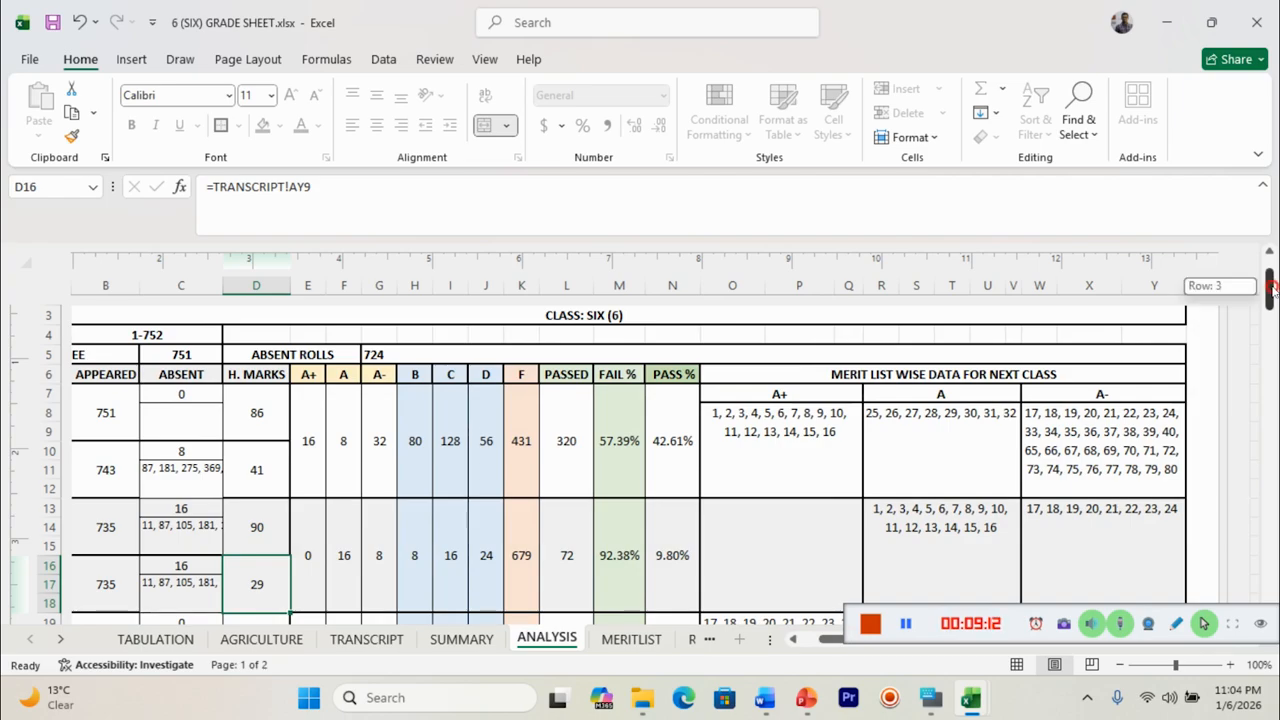
# - Inspect the Bangla formulas for CQ fail, MCQ fail and grade (B,C,D) ranking in the SUBJECT WISE ANALYSIS section
pyautogui.moveTo(1272, 290); pyautogui.dragTo(1272, 428)
pyautogui.moveTo(824, 645); pyautogui.dragTo(805, 645)
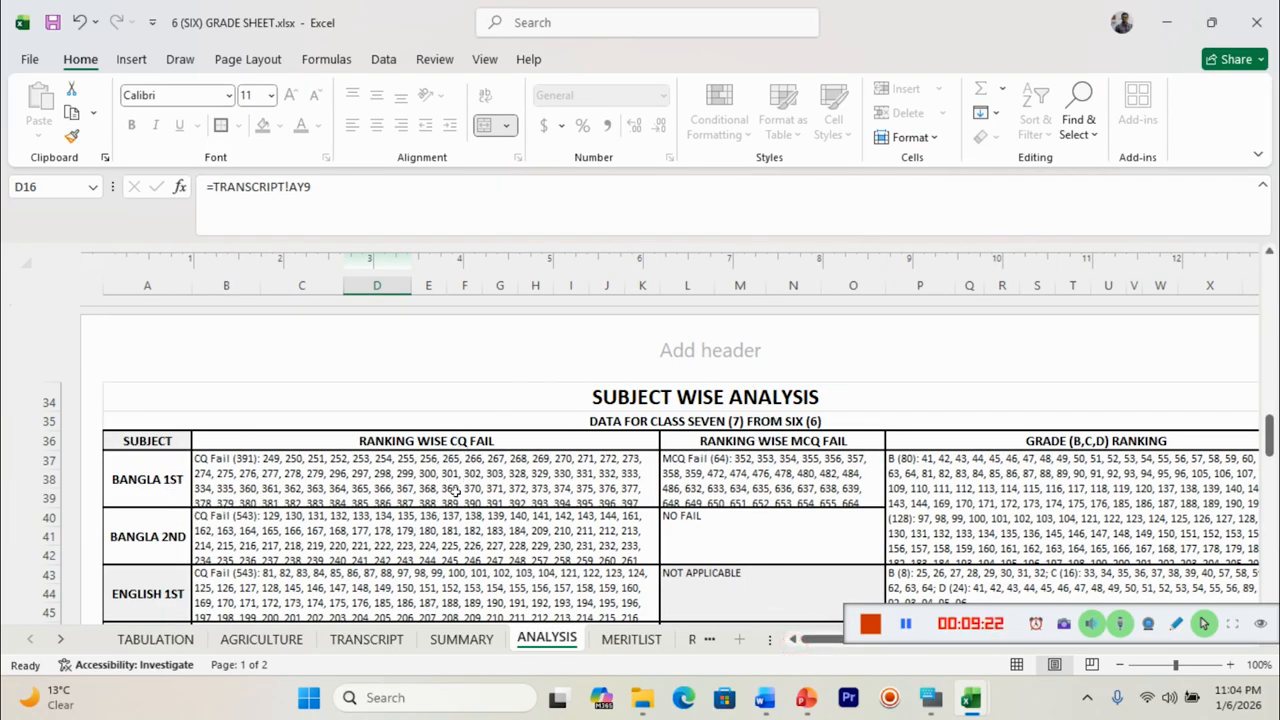
pyautogui.click(760, 485)
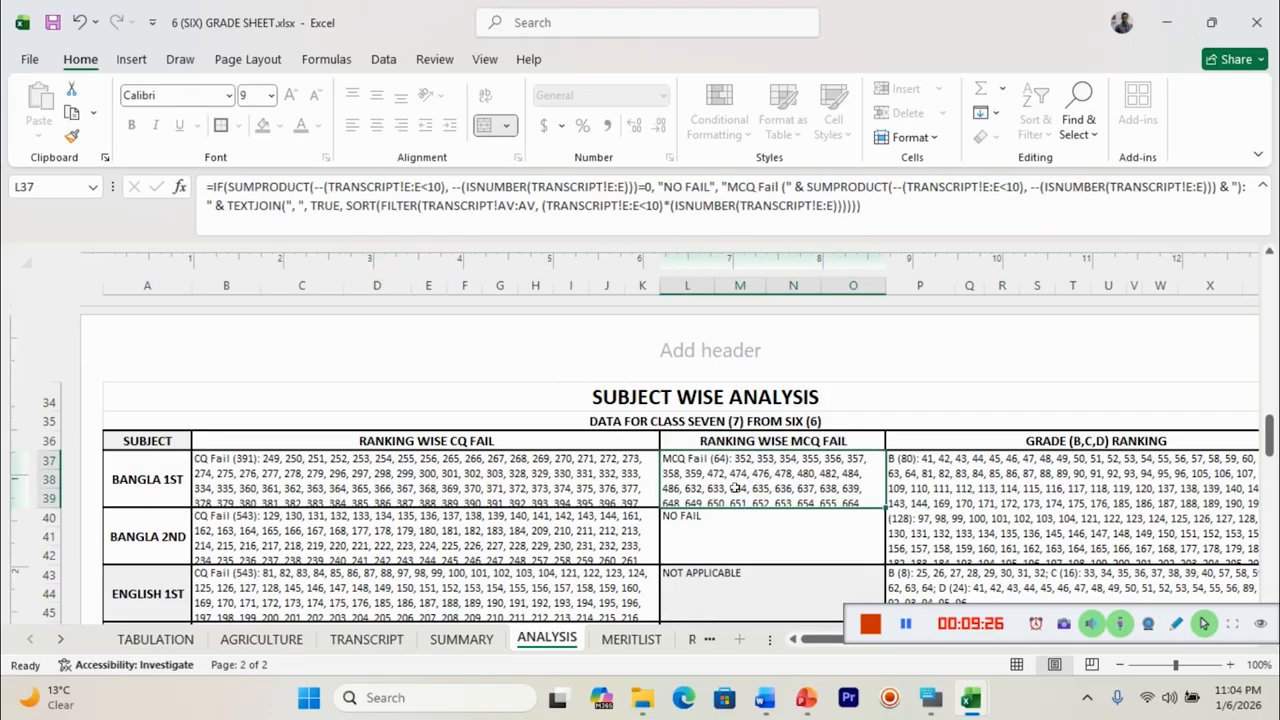
pyautogui.click(148, 487)
pyautogui.click(325, 486)
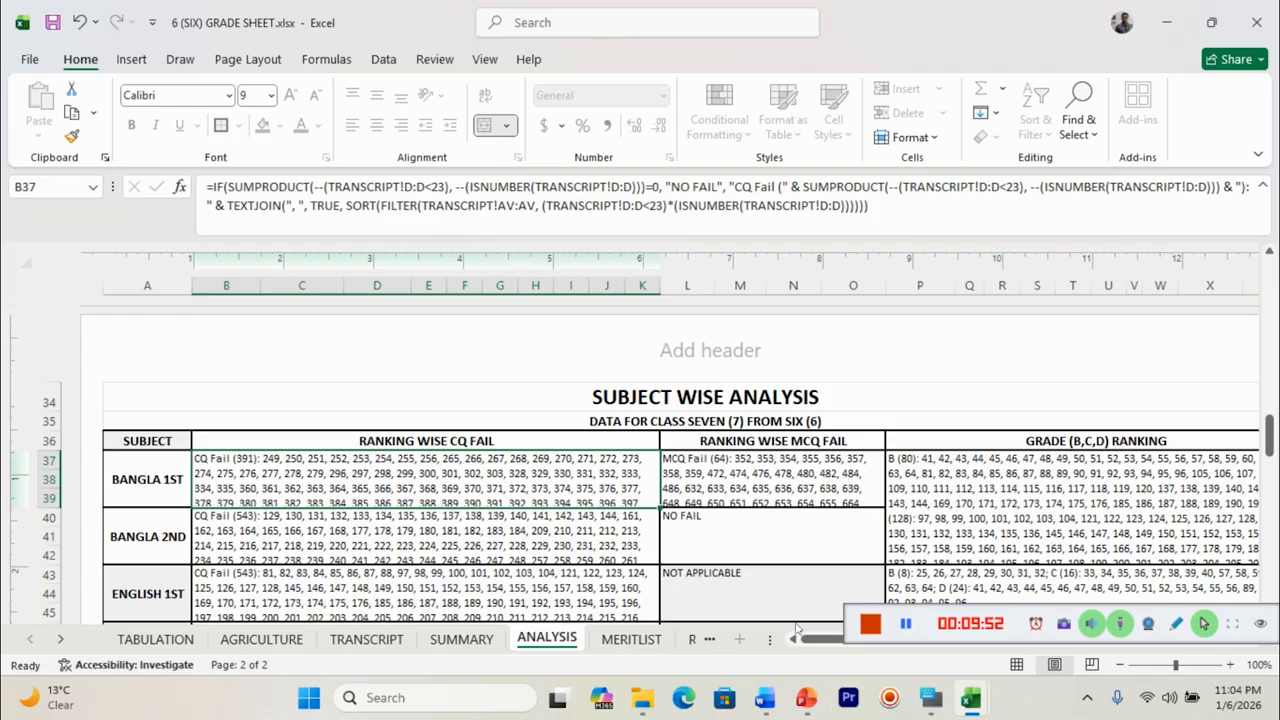
pyautogui.moveTo(826, 641); pyautogui.dragTo(843, 643)
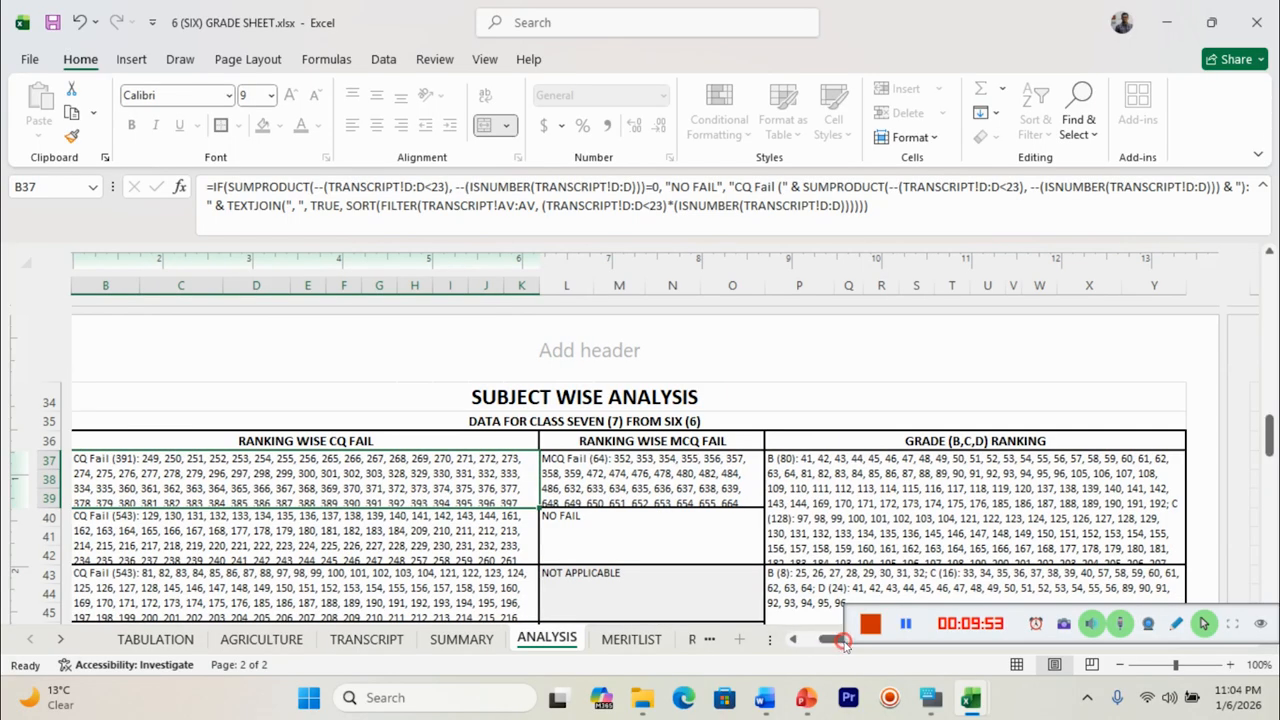
pyautogui.click(995, 528)
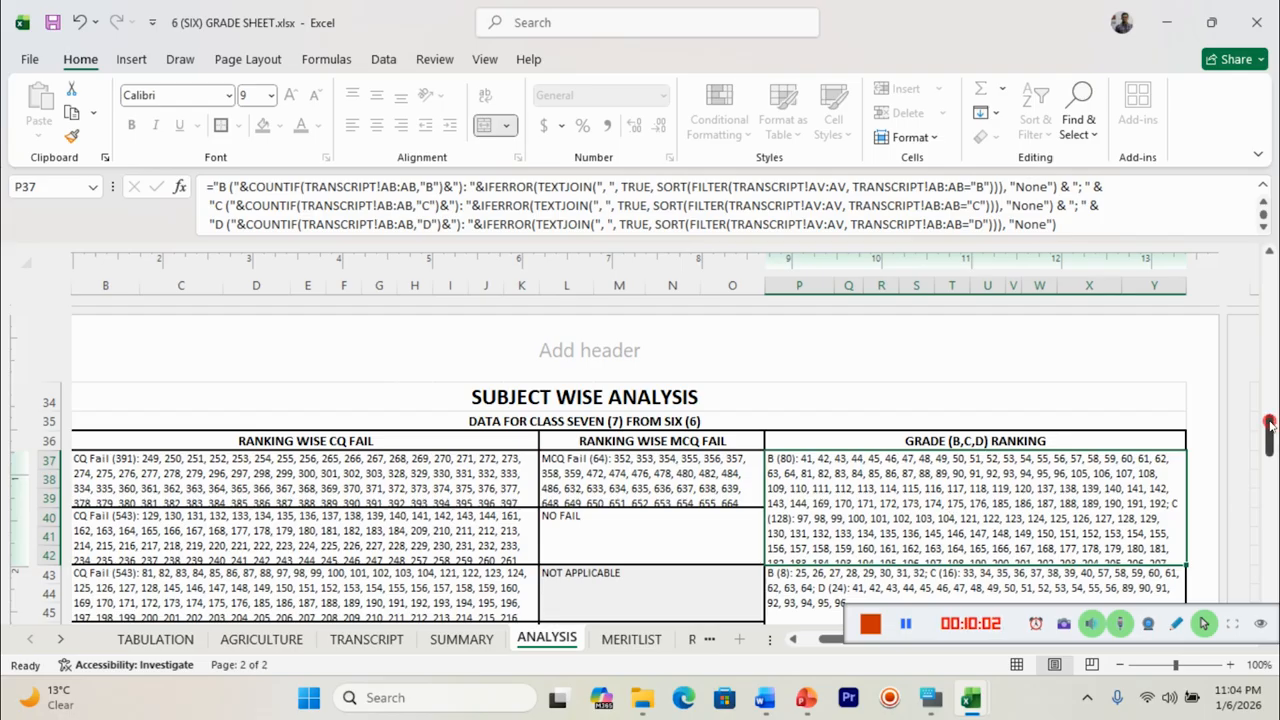
# - Look over the remaining subjects' fail and grade rankings in the SUBJECT WISE ANALYSIS table, returning to the Bangla rows
pyautogui.moveTo(1270, 428); pyautogui.dragTo(1272, 468)
pyautogui.moveTo(822, 645); pyautogui.dragTo(811, 647)
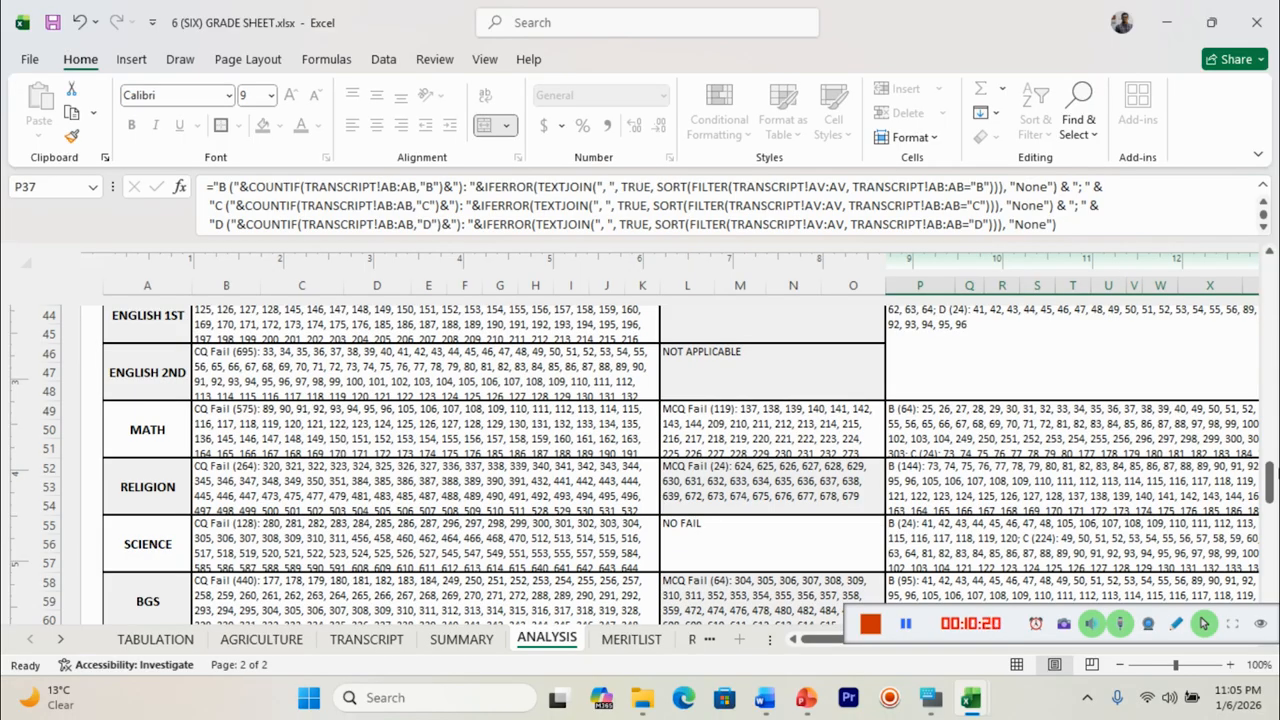
pyautogui.moveTo(1270, 485); pyautogui.dragTo(1270, 450)
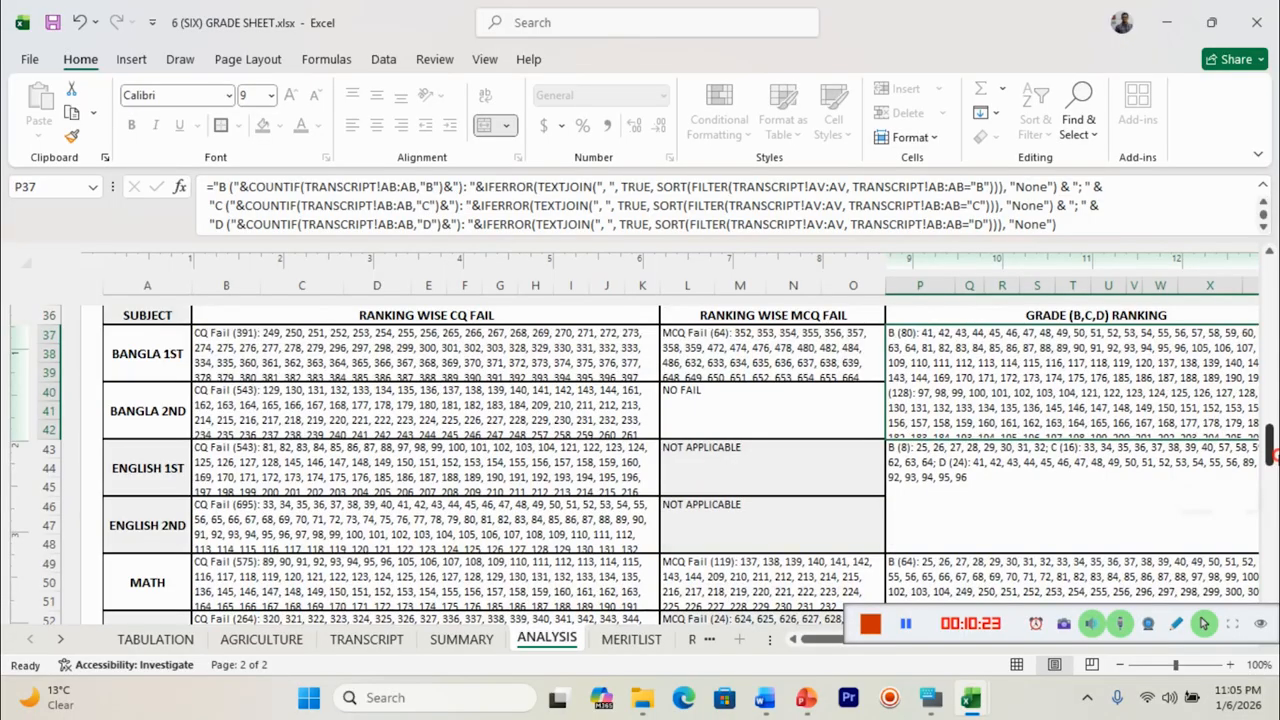
# - Recheck the BANGLA 1ST CQ fail formula, and view the merit position scoring expression on the MERITLIST sheet
pyautogui.click(443, 347)
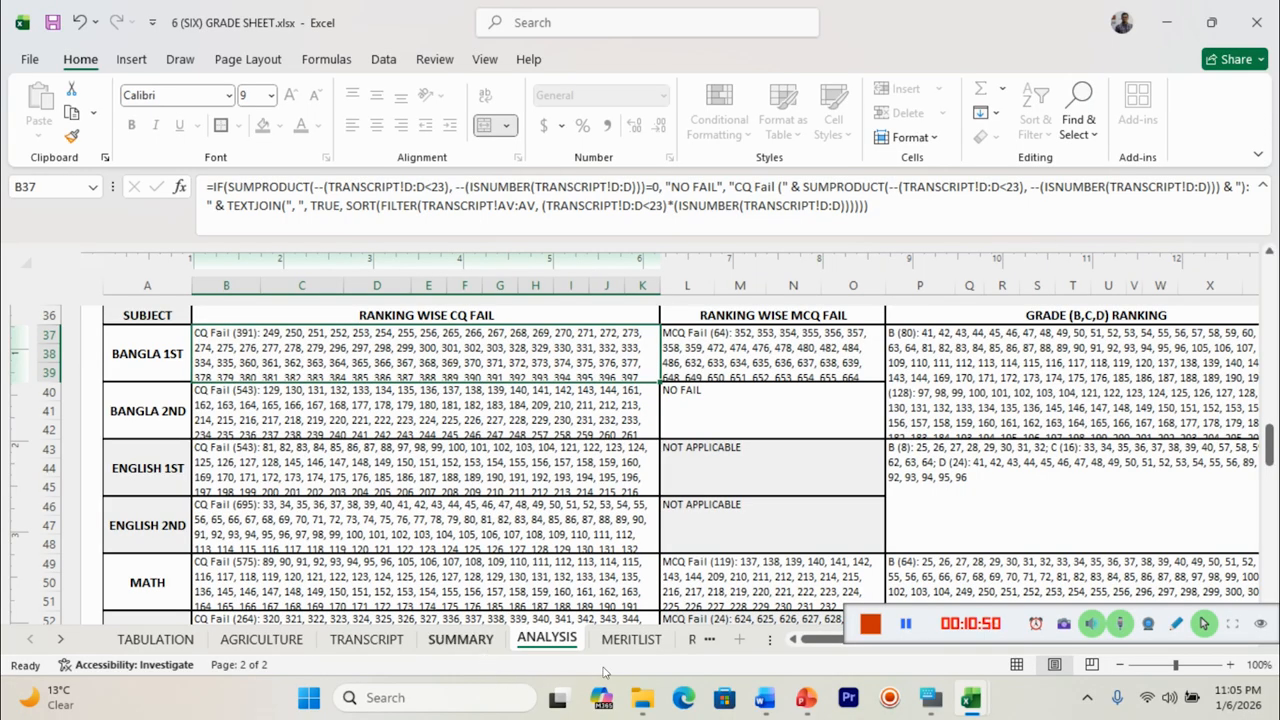
pyautogui.click(624, 645)
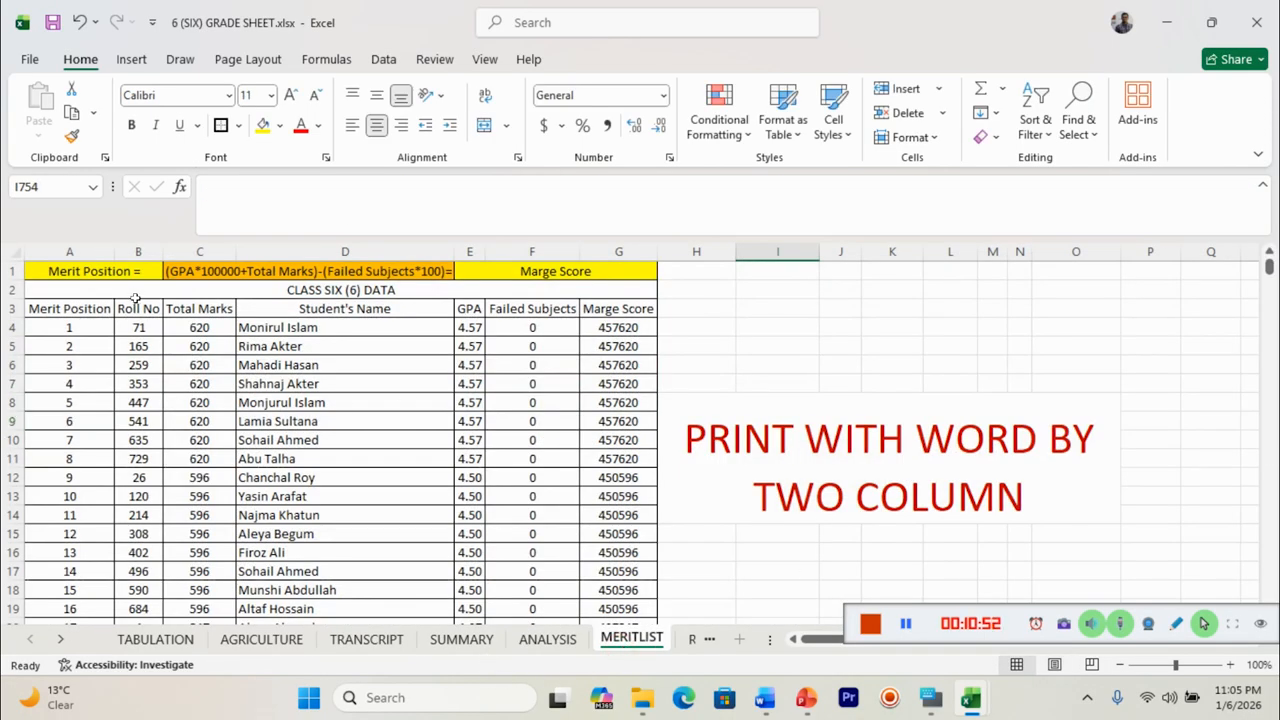
pyautogui.click(185, 274)
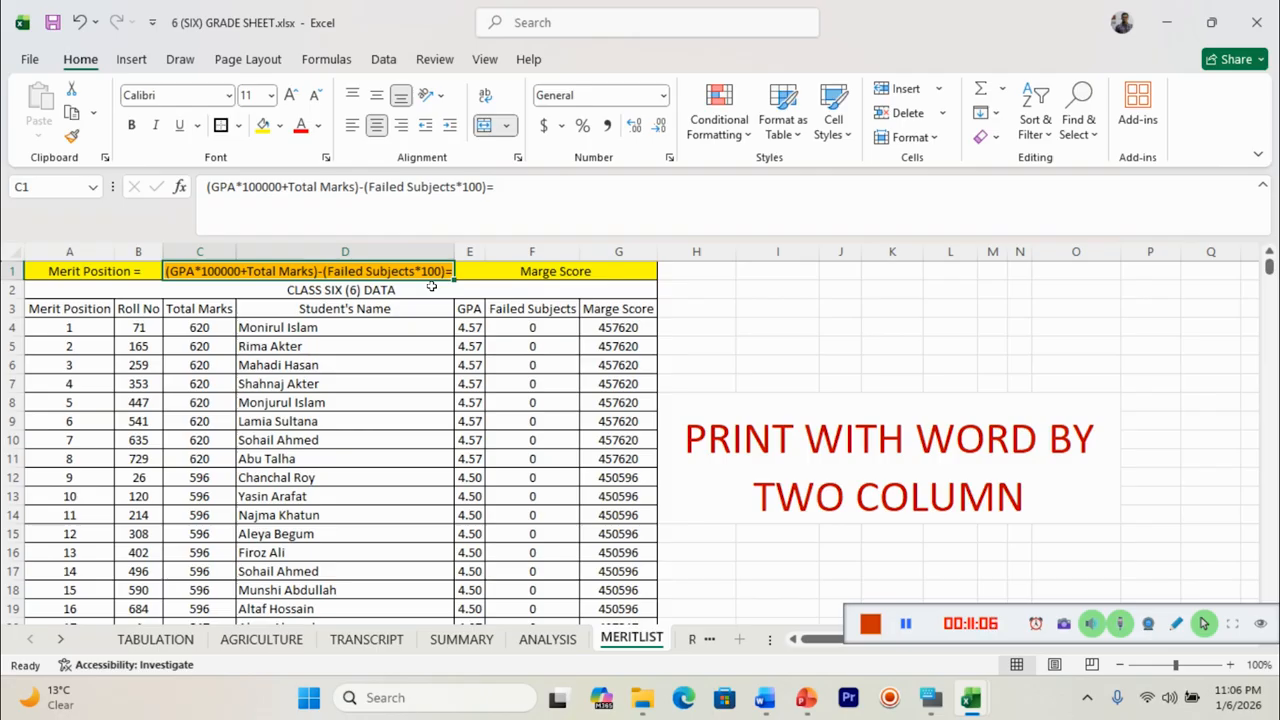
# - Inspect the first student row's formulas from Merit Position through Marge Score, comparing the Marge Score formula with the scoring expression
pyautogui.click(105, 331)
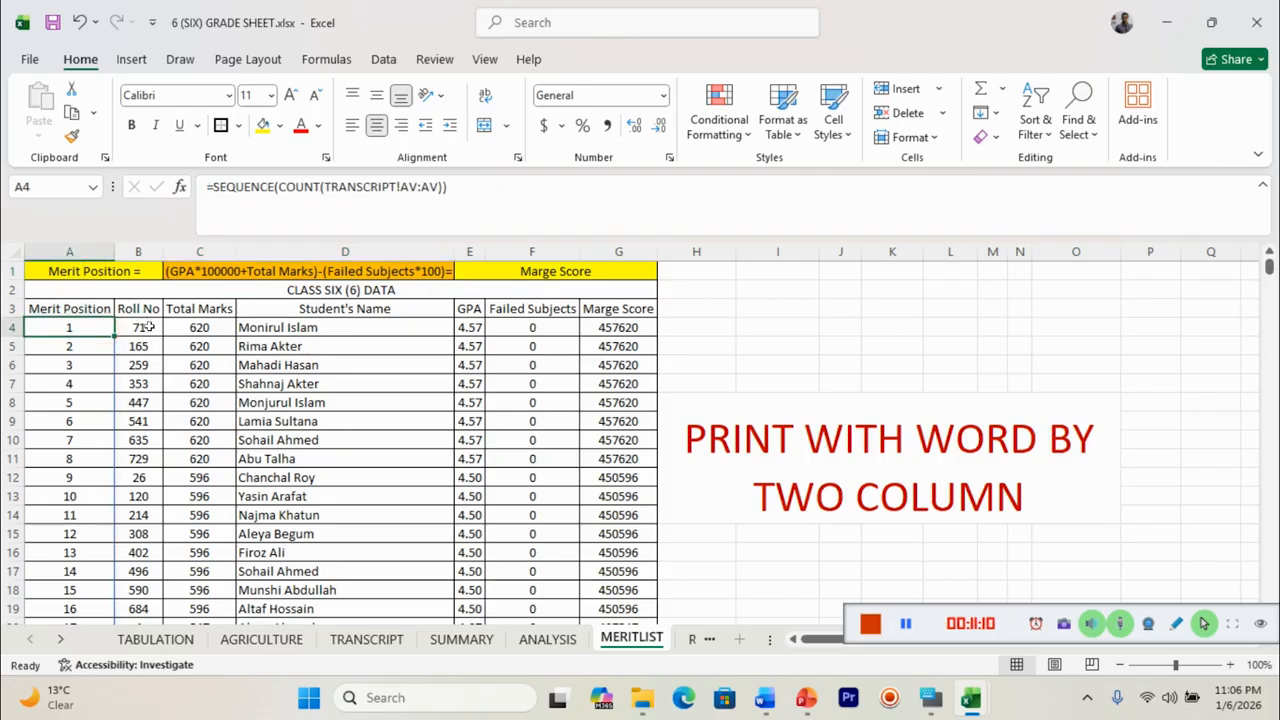
pyautogui.click(147, 327)
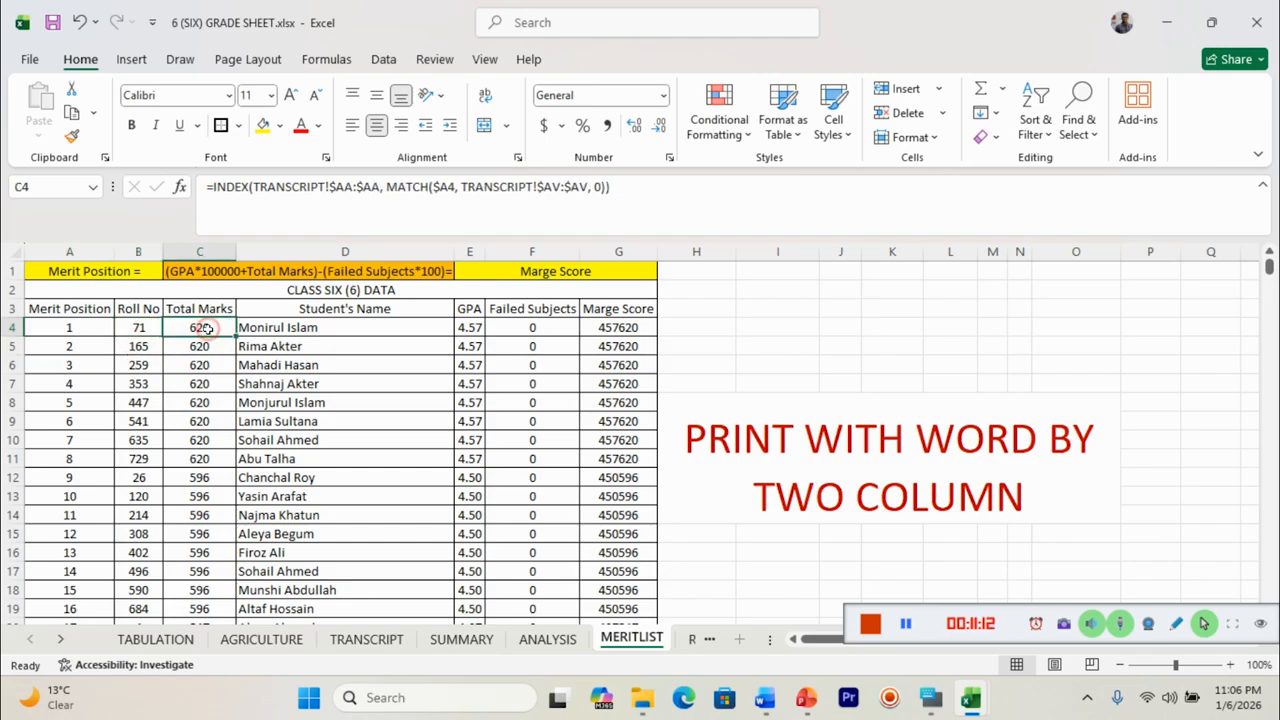
pyautogui.click(282, 332)
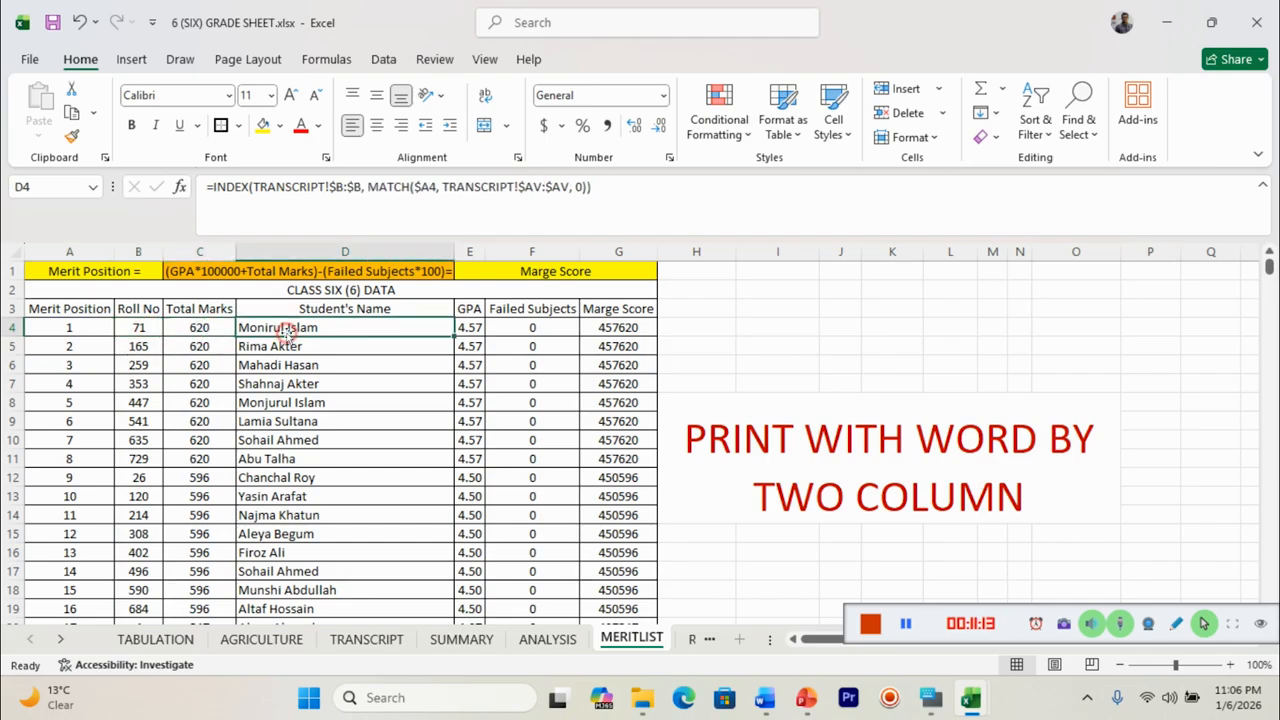
pyautogui.click(463, 337)
pyautogui.click(537, 335)
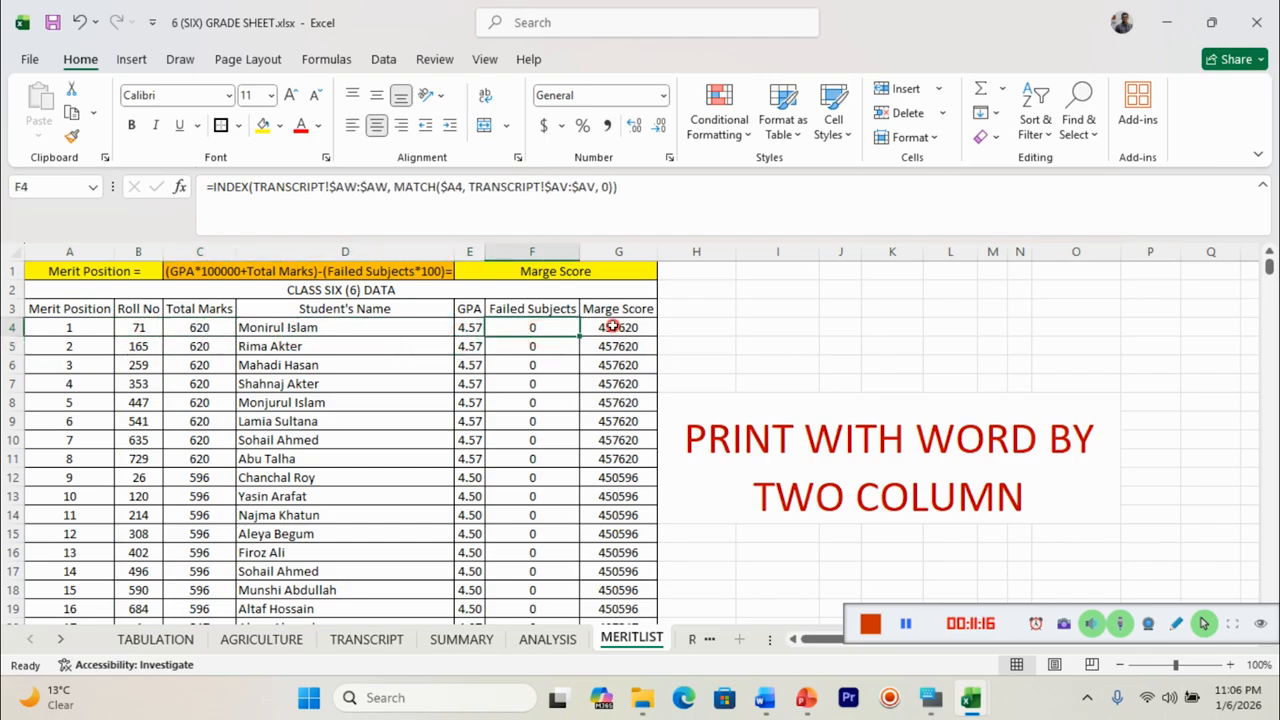
pyautogui.click(614, 327)
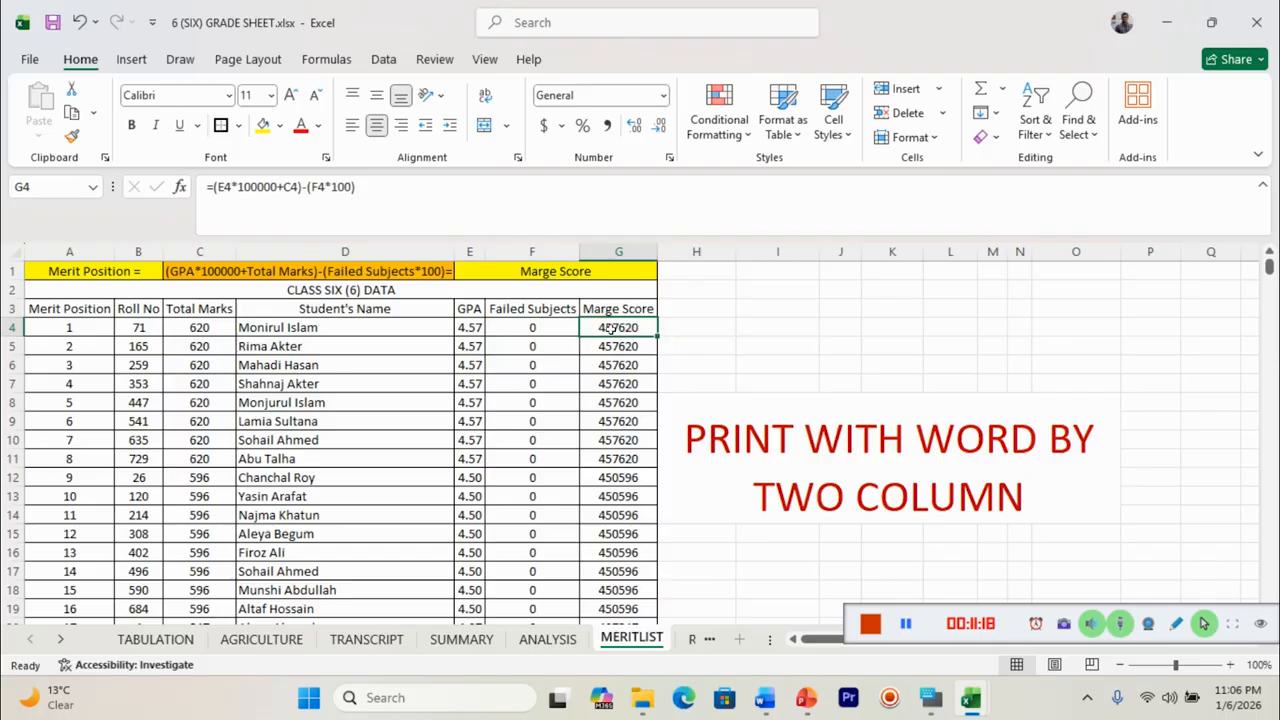
pyautogui.click(384, 278)
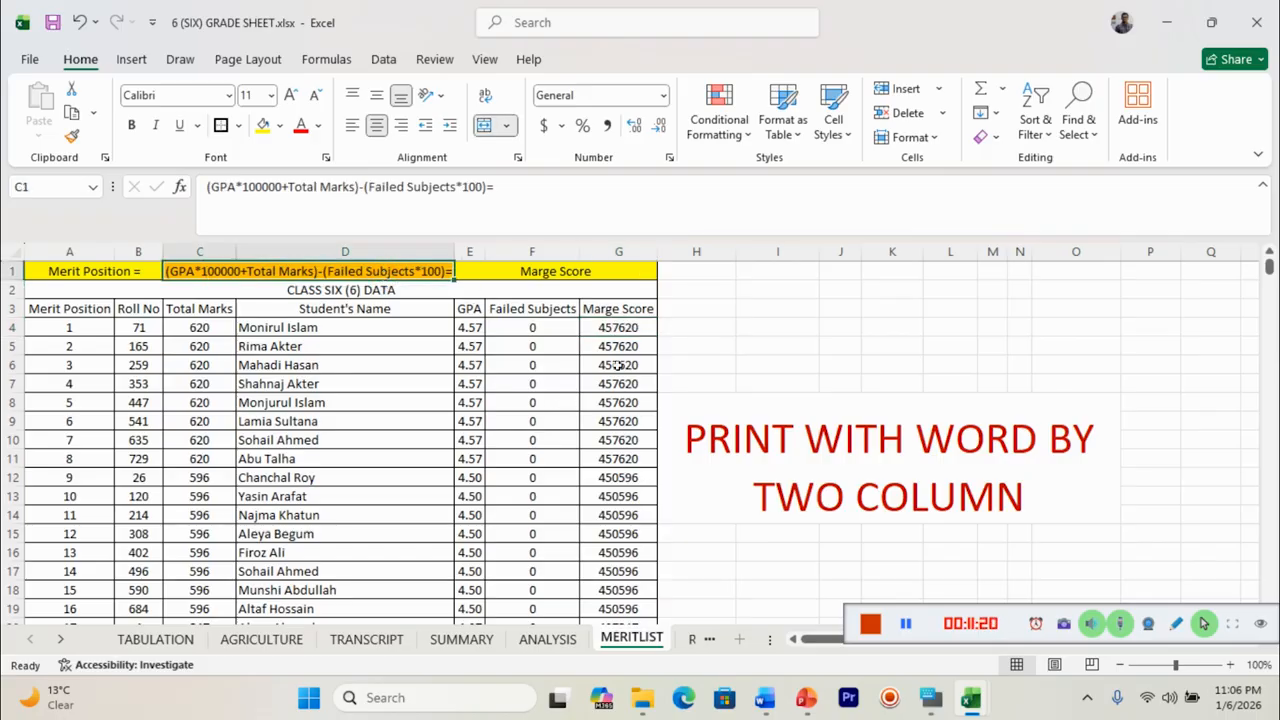
pyautogui.click(618, 328)
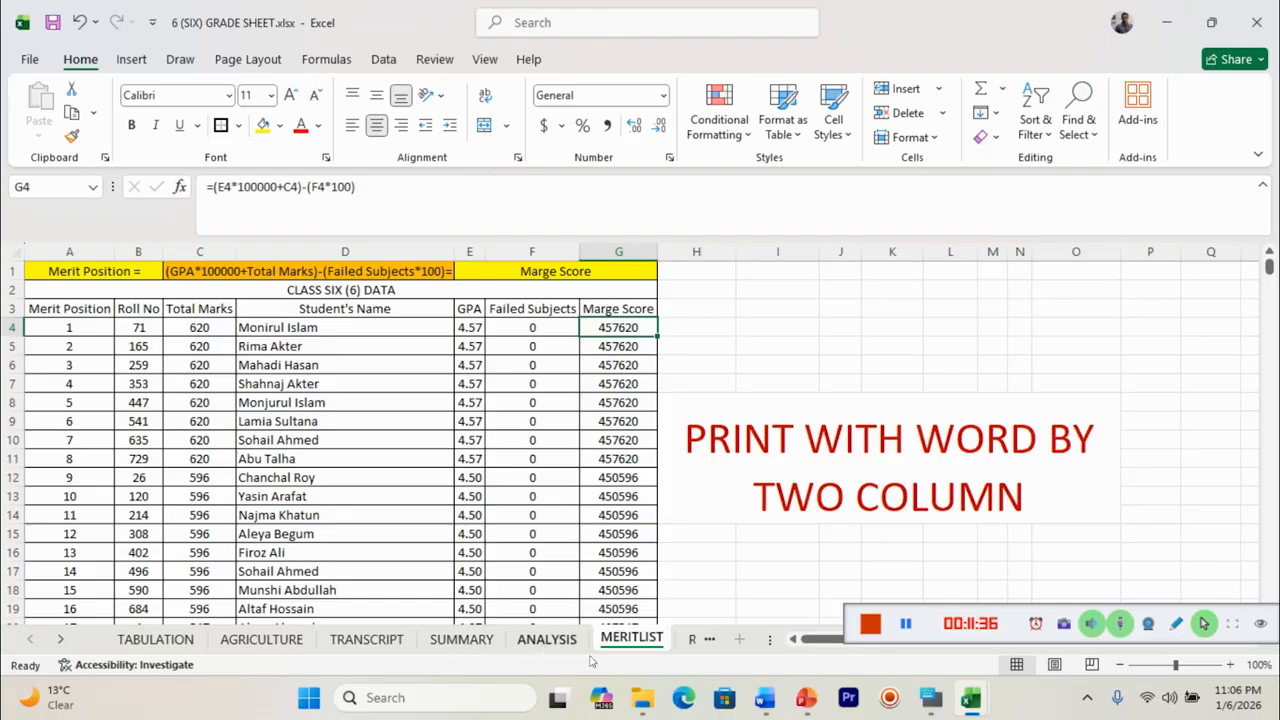
# - Inspect the BANGLA 1ST, ROLL and MERIT formulas in the first student row of the RECOMMENDATION sheet
pyautogui.click(689, 640)
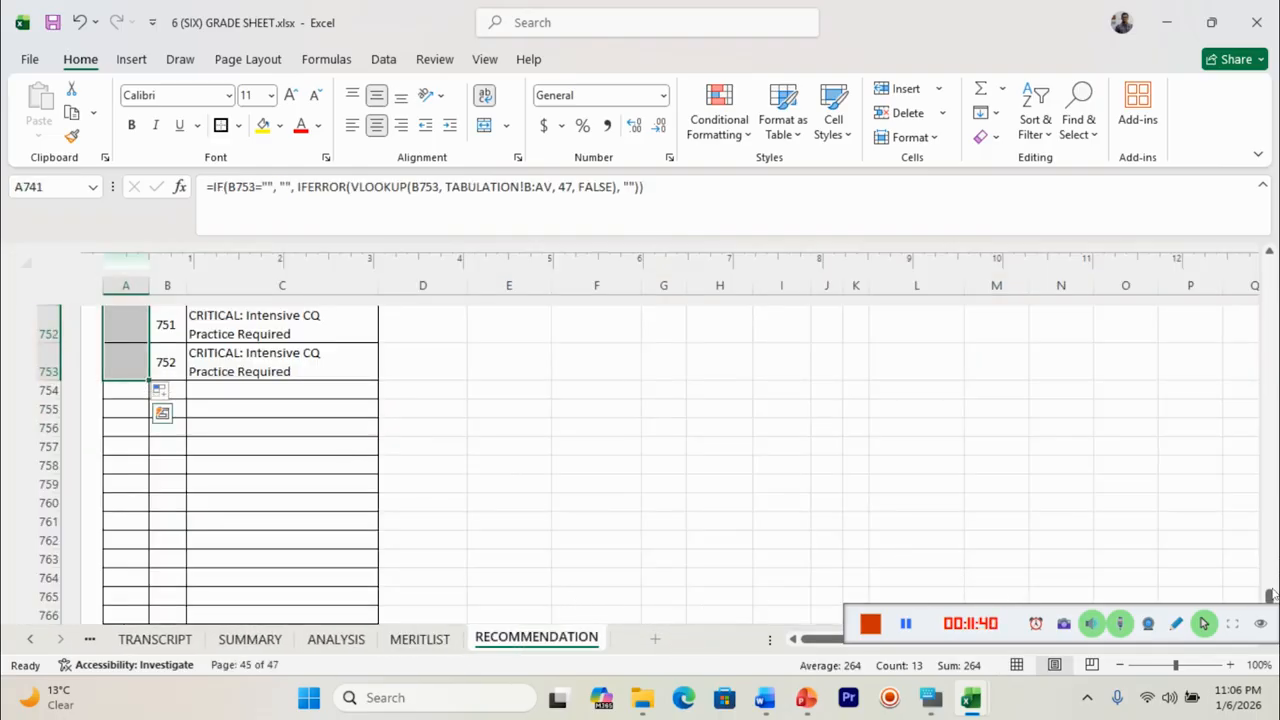
pyautogui.moveTo(1269, 596); pyautogui.dragTo(1262, 252)
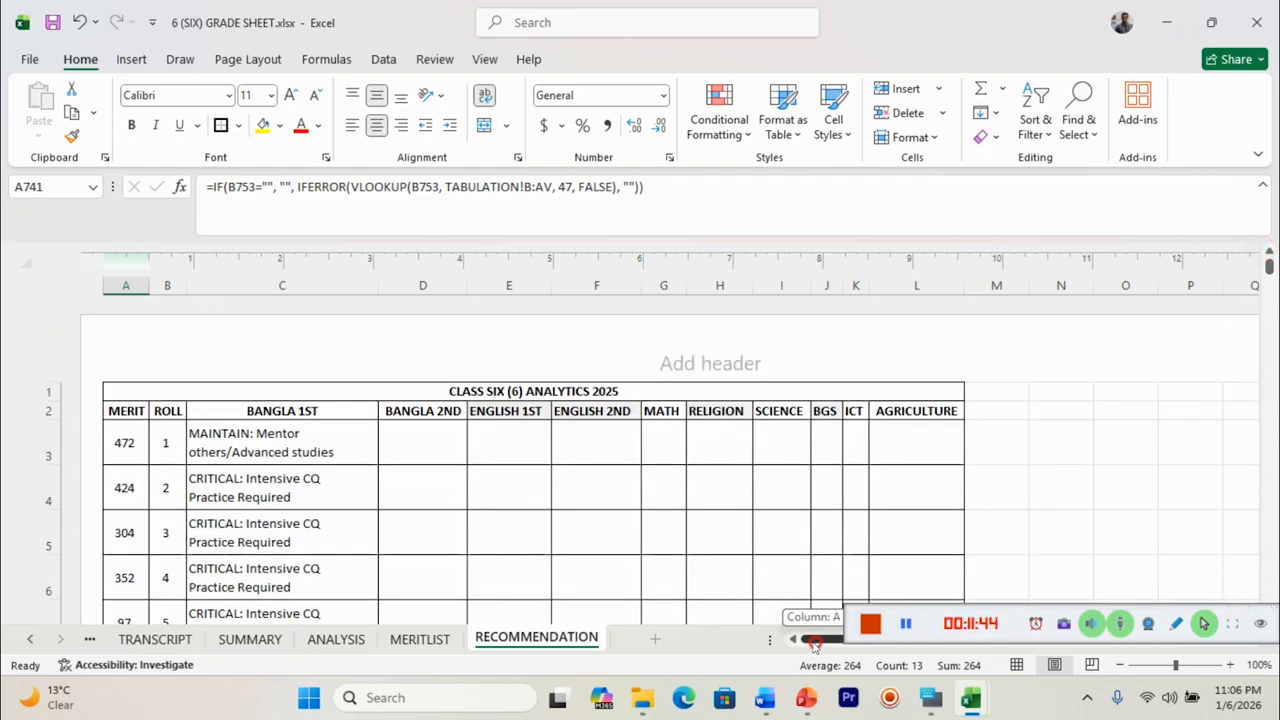
pyautogui.click(232, 452)
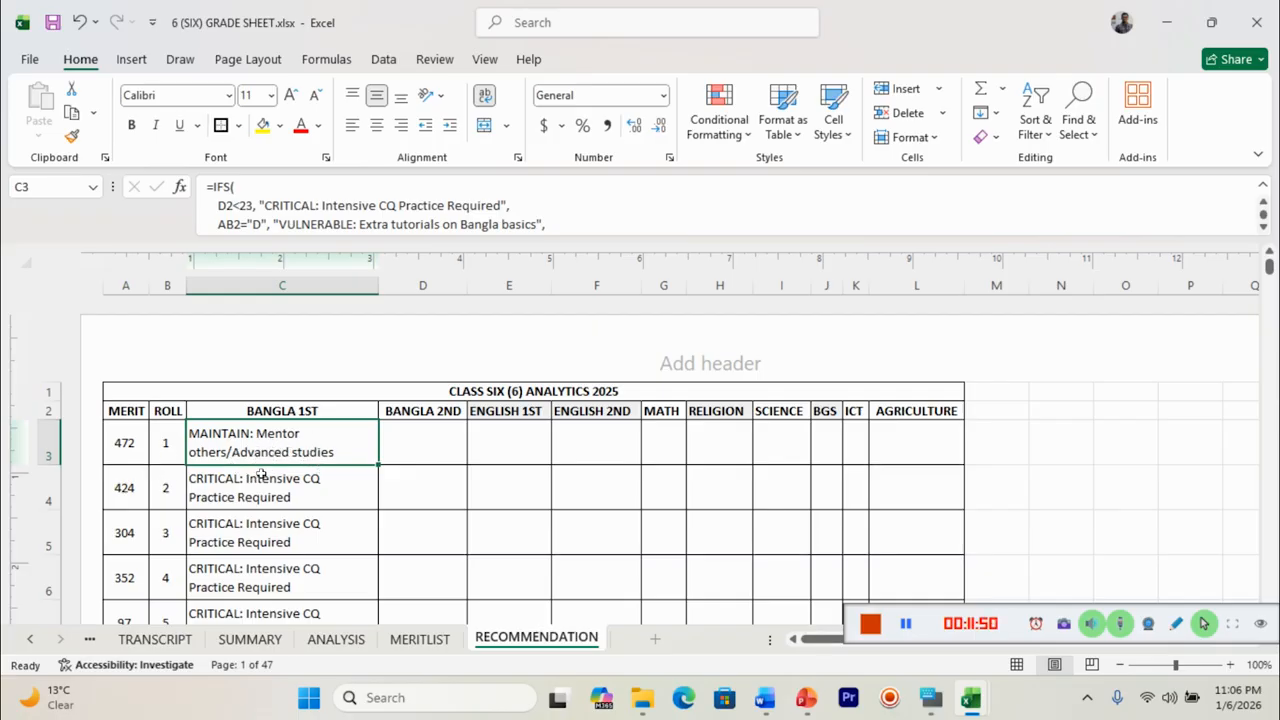
pyautogui.click(168, 444)
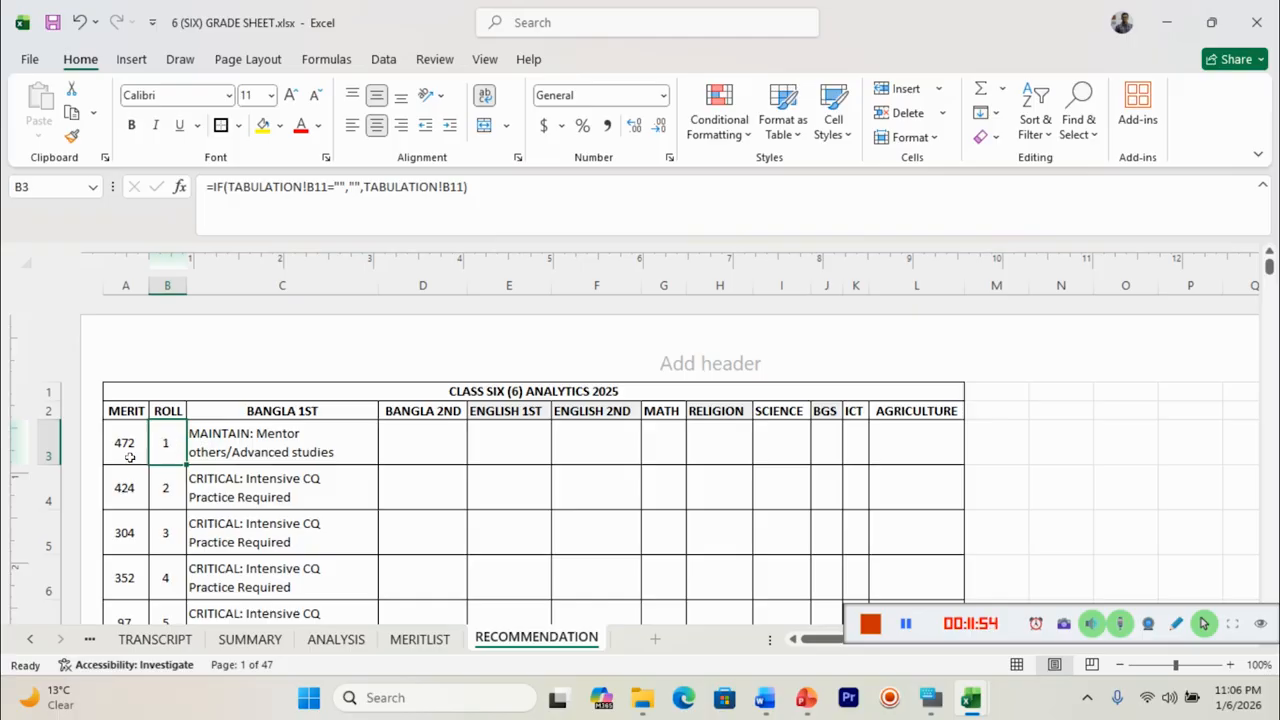
pyautogui.click(129, 457)
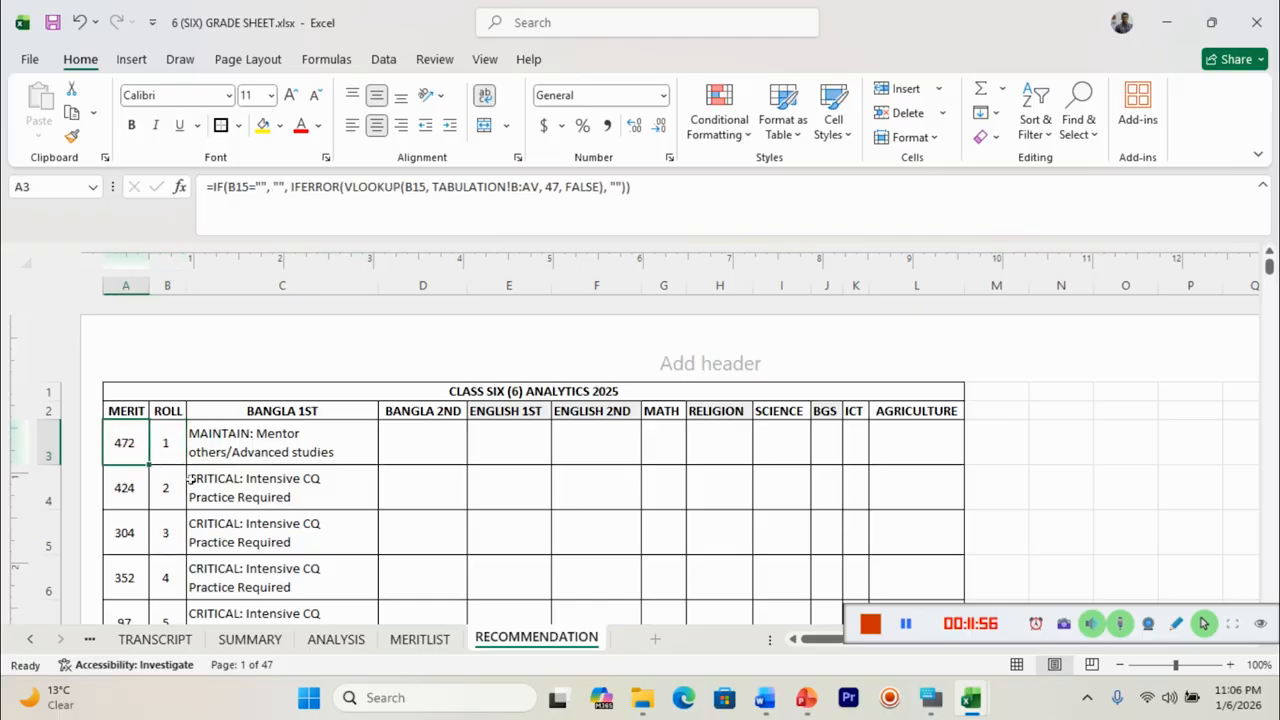
pyautogui.click(255, 444)
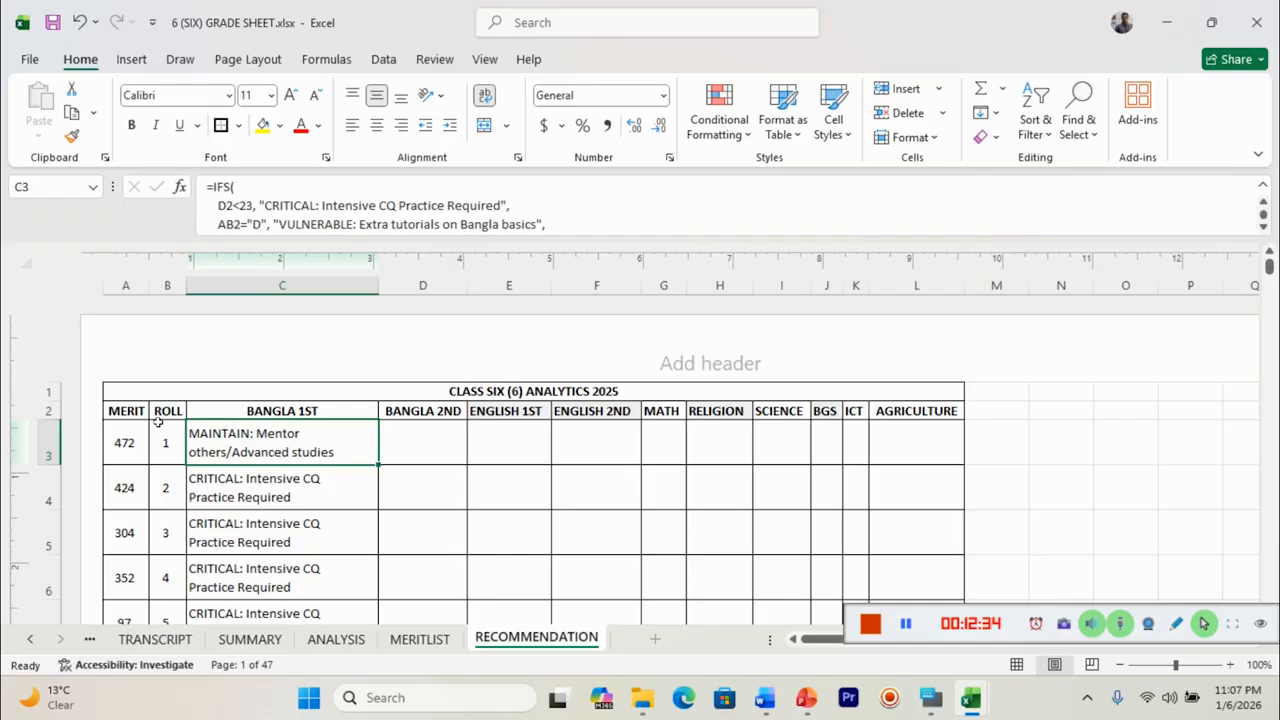
# - Look over the TABULATION sheet's subject marks and student rows down to the last roll, returning to the start
pyautogui.click(89, 639)
pyautogui.click(89, 639)
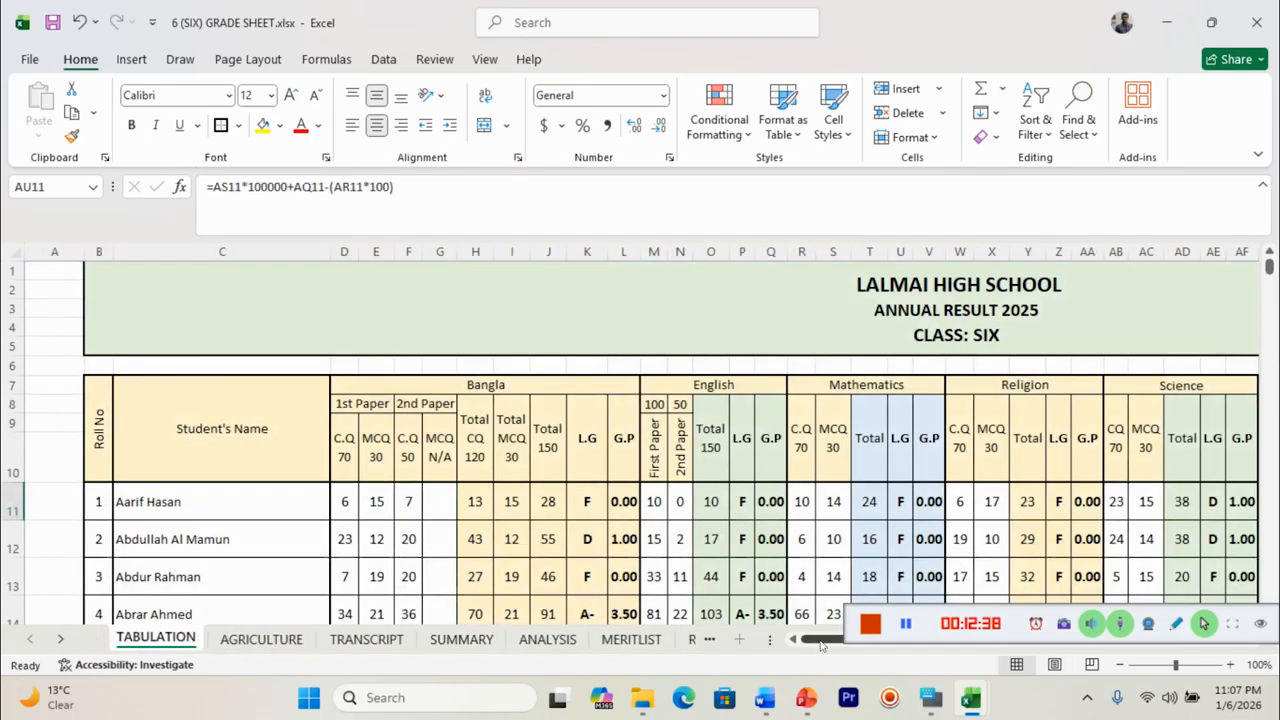
pyautogui.moveTo(826, 640); pyautogui.dragTo(860, 634)
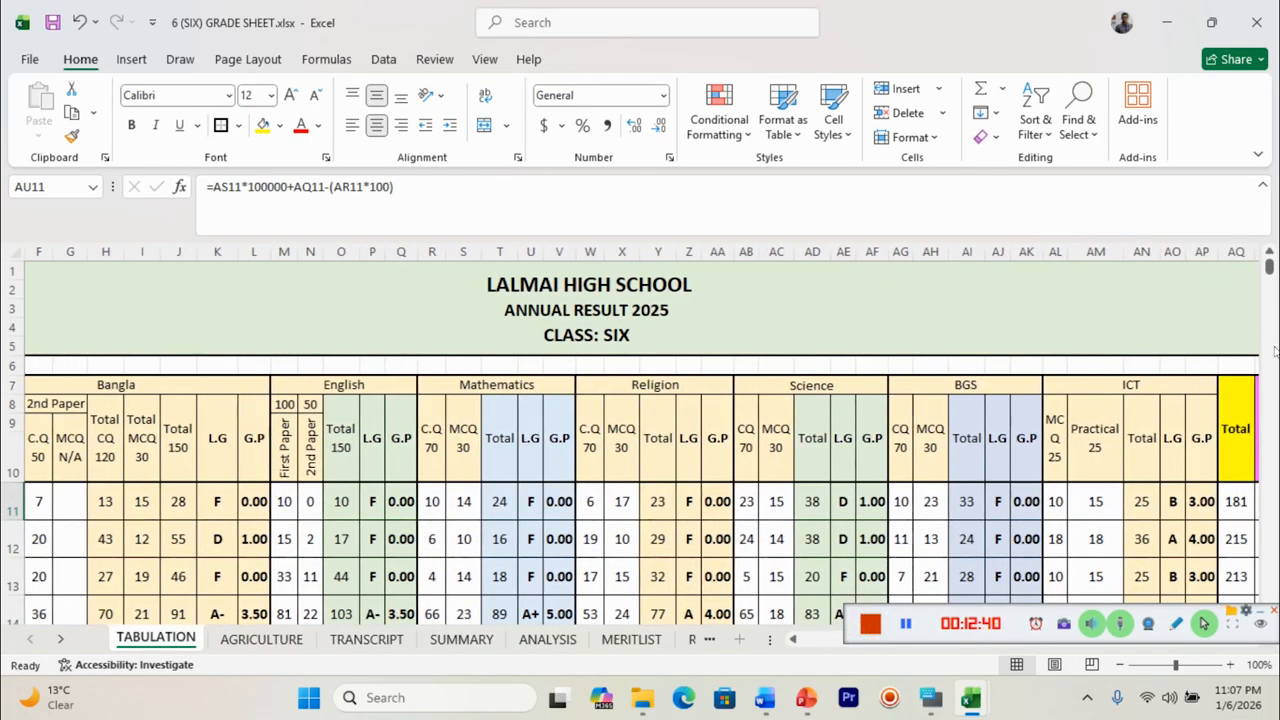
pyautogui.moveTo(1268, 270); pyautogui.dragTo(1270, 320)
pyautogui.click(794, 640)
pyautogui.click(794, 640)
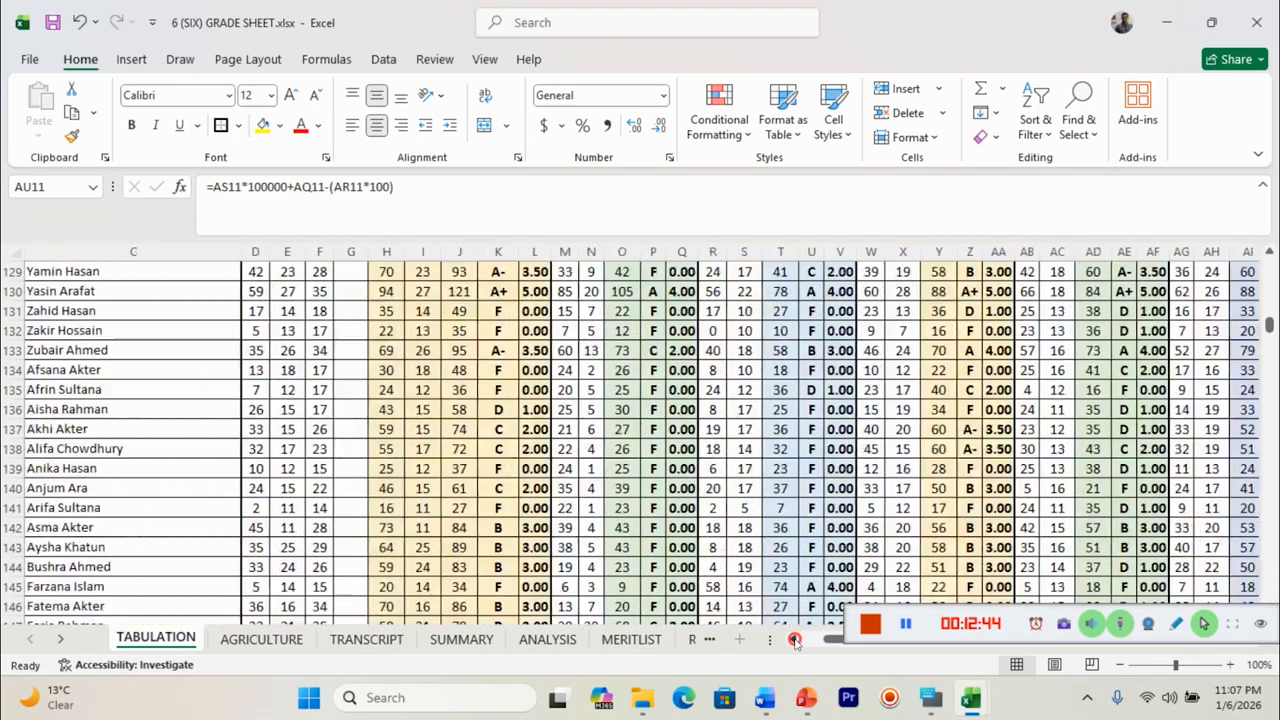
pyautogui.moveTo(1267, 328); pyautogui.dragTo(1271, 600)
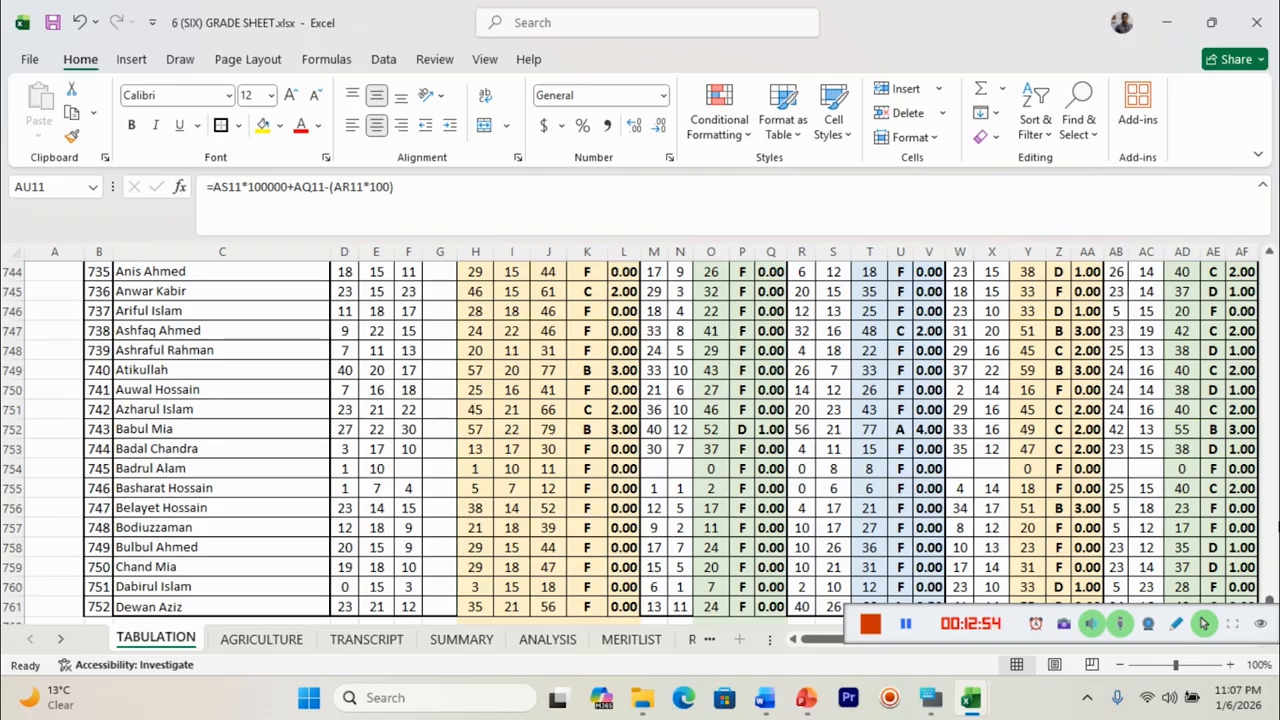
pyautogui.moveTo(1271, 597); pyautogui.dragTo(1272, 258)
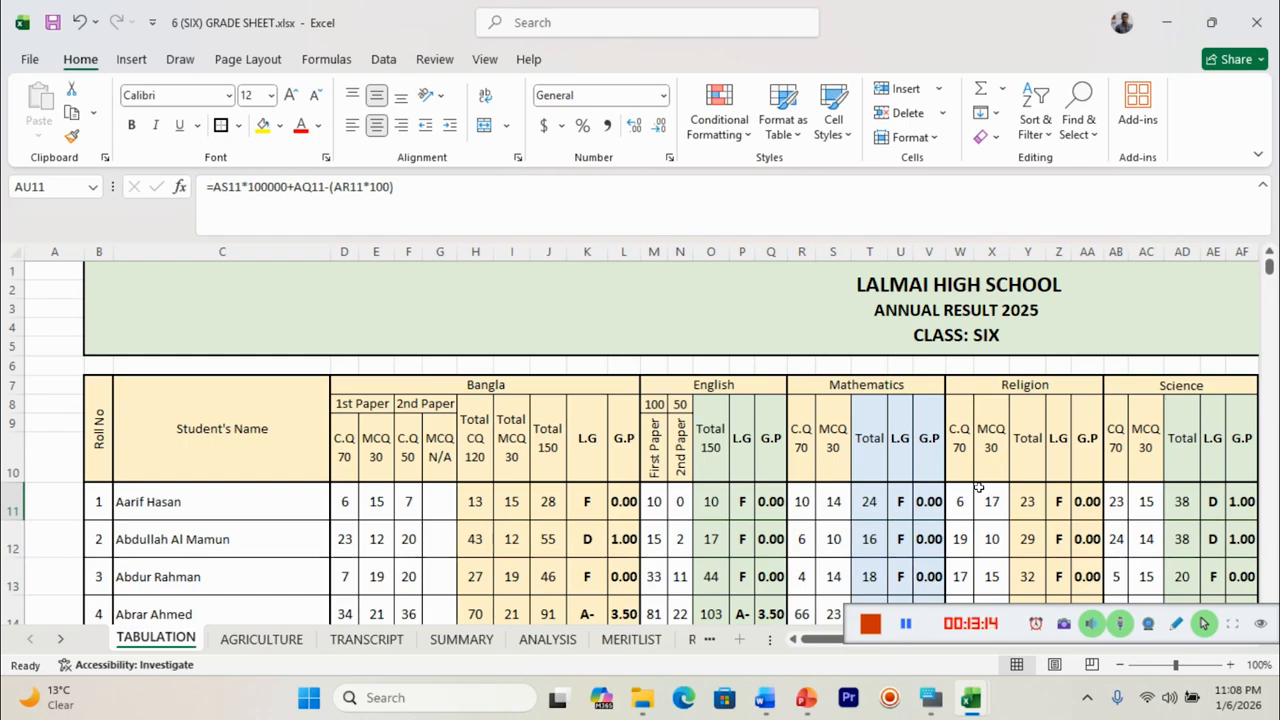
pyautogui.moveTo(820, 639); pyautogui.dragTo(790, 640)
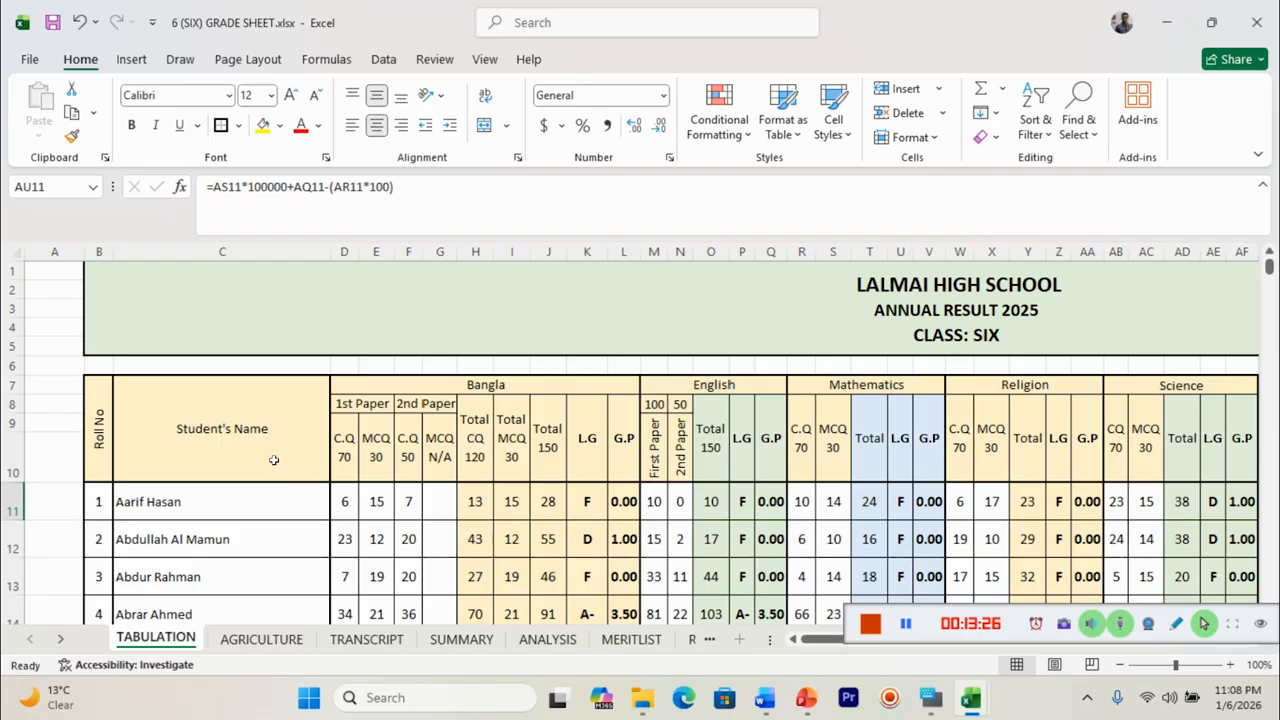
# - Close the grade sheet workbook and look over the 6 (SIX) TRANSCRIPT.docx template in Word
pyautogui.click(1270, 10)
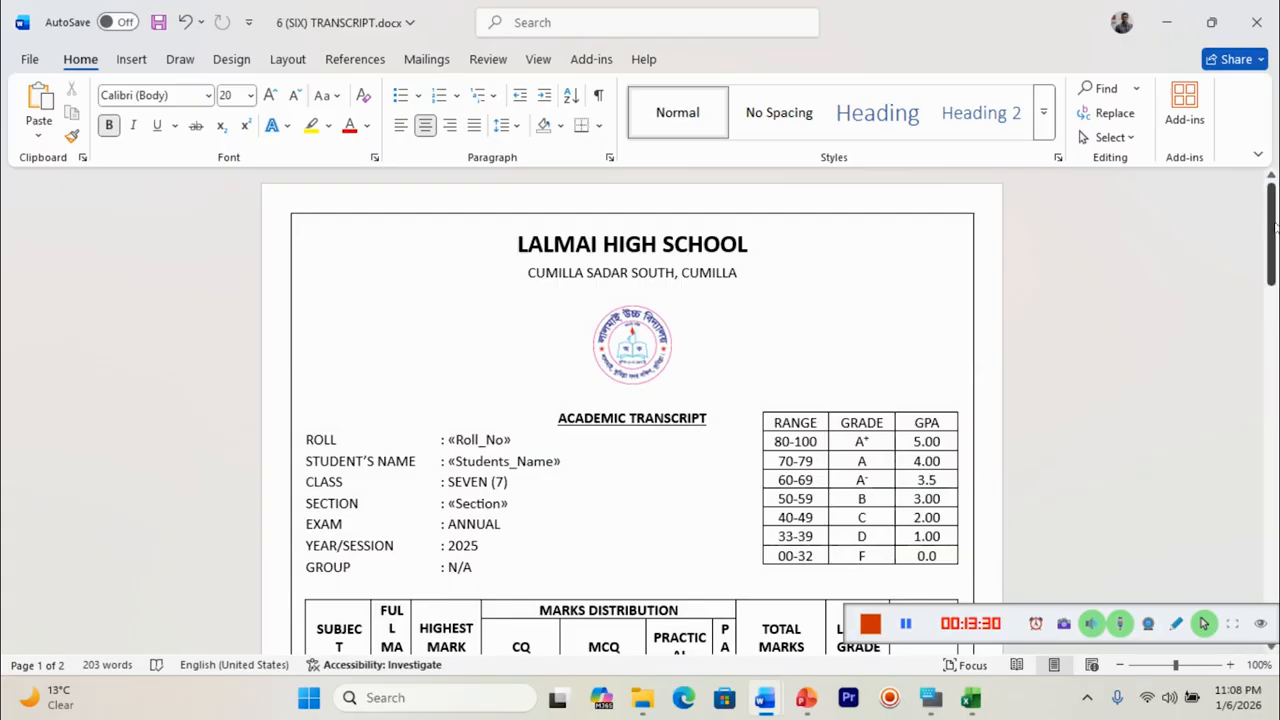
pyautogui.click(1275, 228)
pyautogui.moveTo(1275, 228); pyautogui.dragTo(1275, 170)
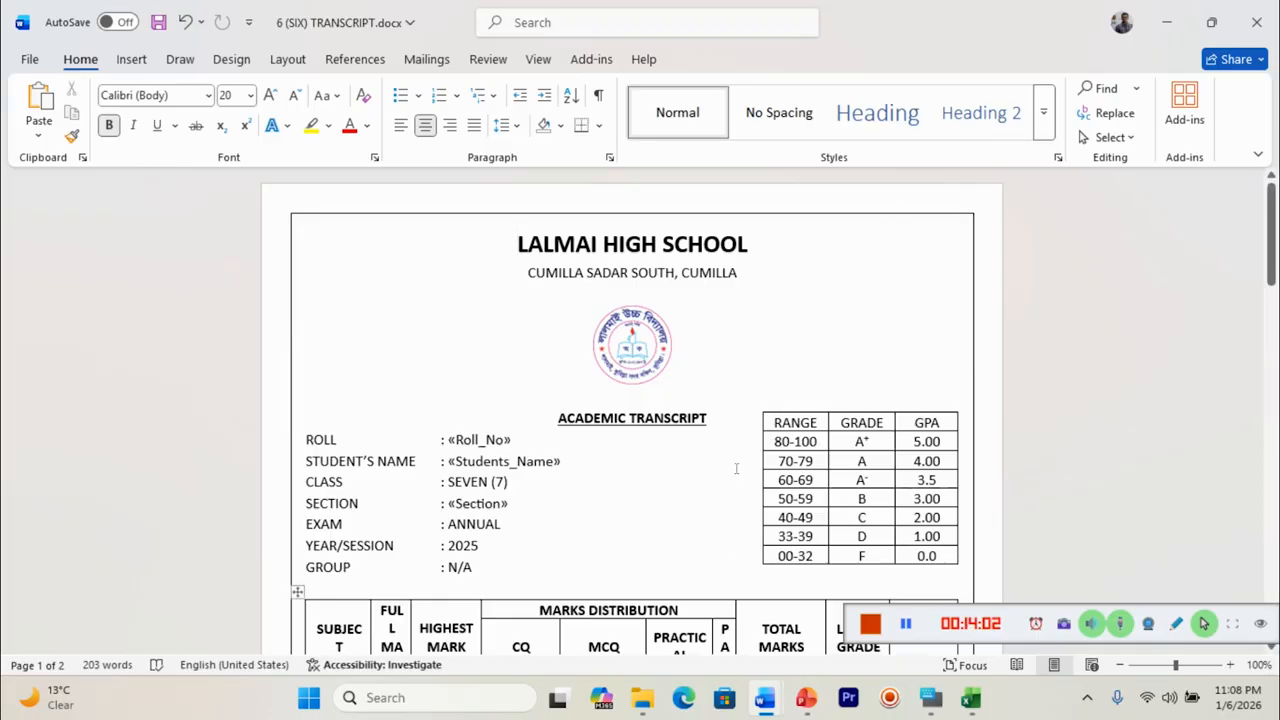
pyautogui.moveTo(1273, 254)
pyautogui.mouseDown()
pyautogui.moveTo(1273, 540)
pyautogui.moveTo(1273, 240)
pyautogui.mouseUp()
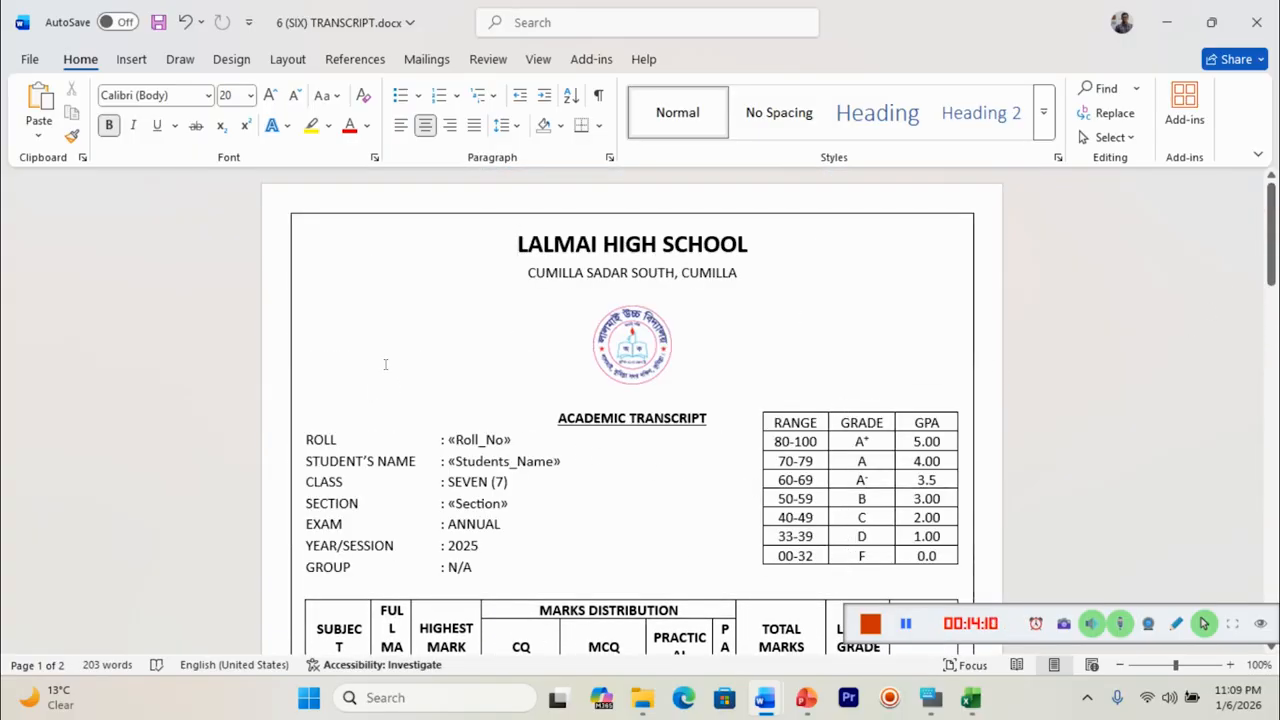
# - Use 6 (SIX) GRADE SHEET.xlsx from the VIDEO PURPOSE folder as the existing recipient list for the transcript's mail merge
pyautogui.click(427, 62)
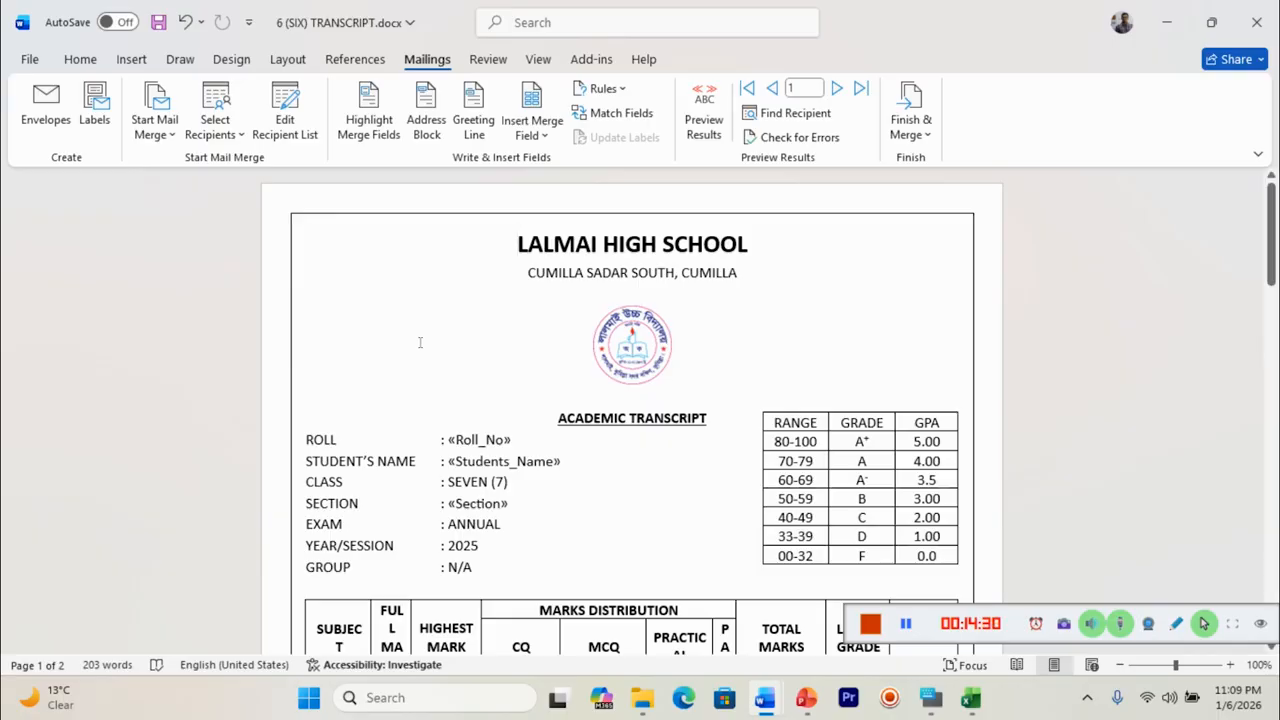
pyautogui.click(214, 124)
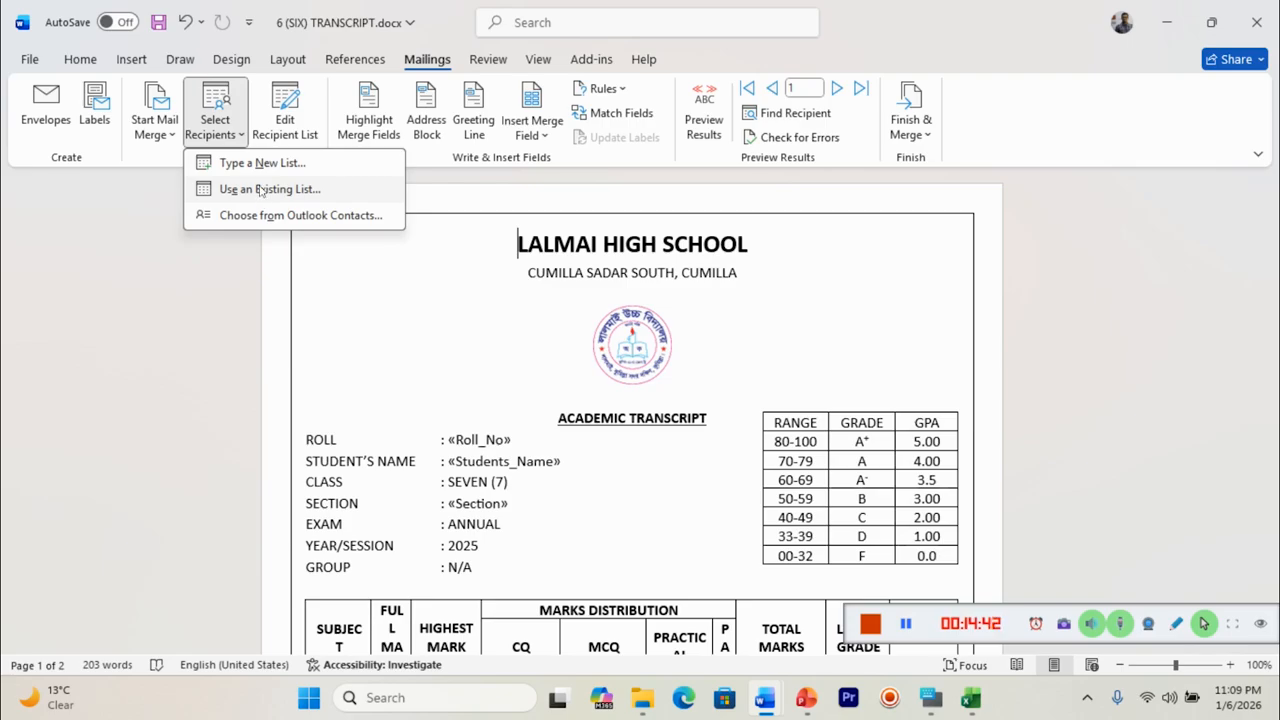
pyautogui.click(259, 189)
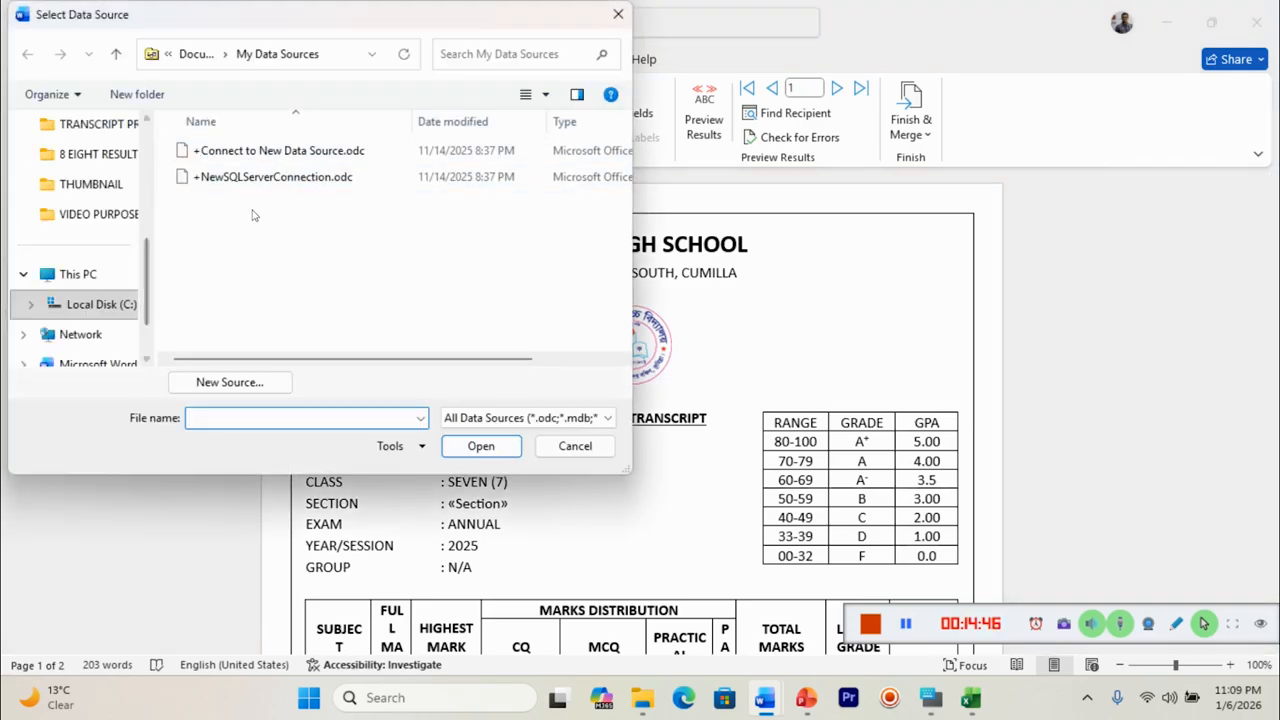
pyautogui.click(105, 213)
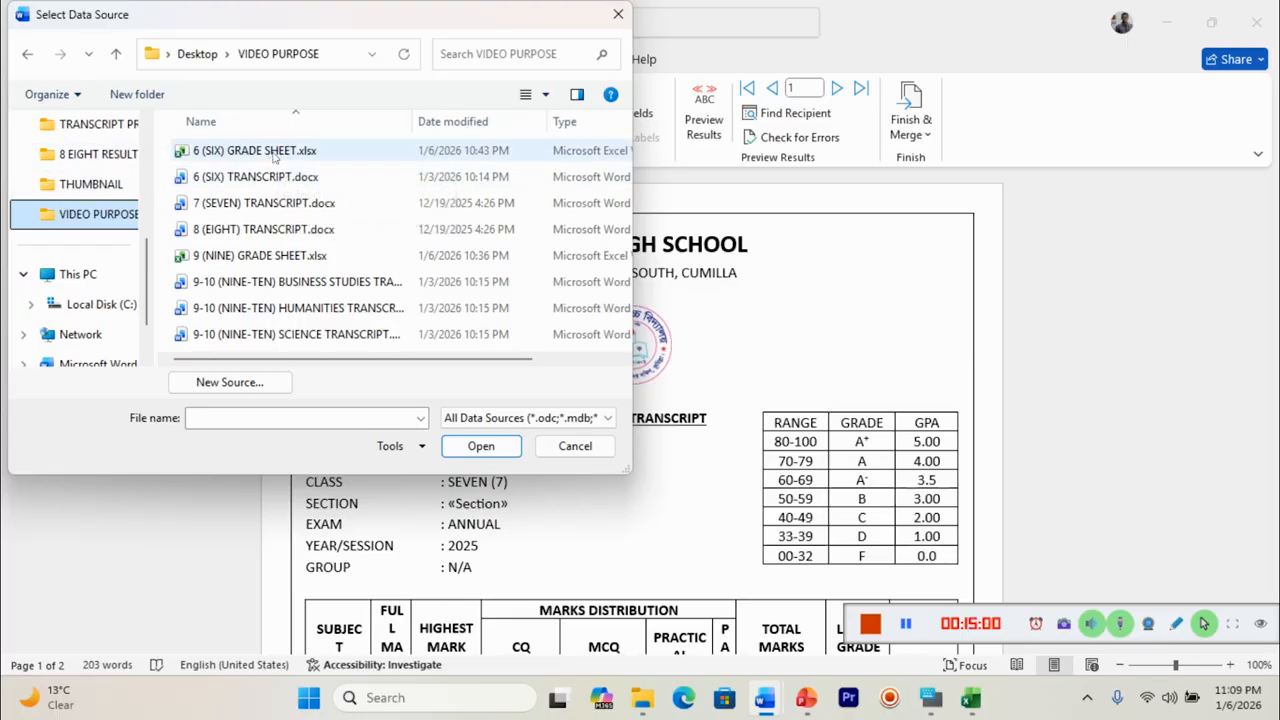
pyautogui.click(285, 152)
pyautogui.click(480, 446)
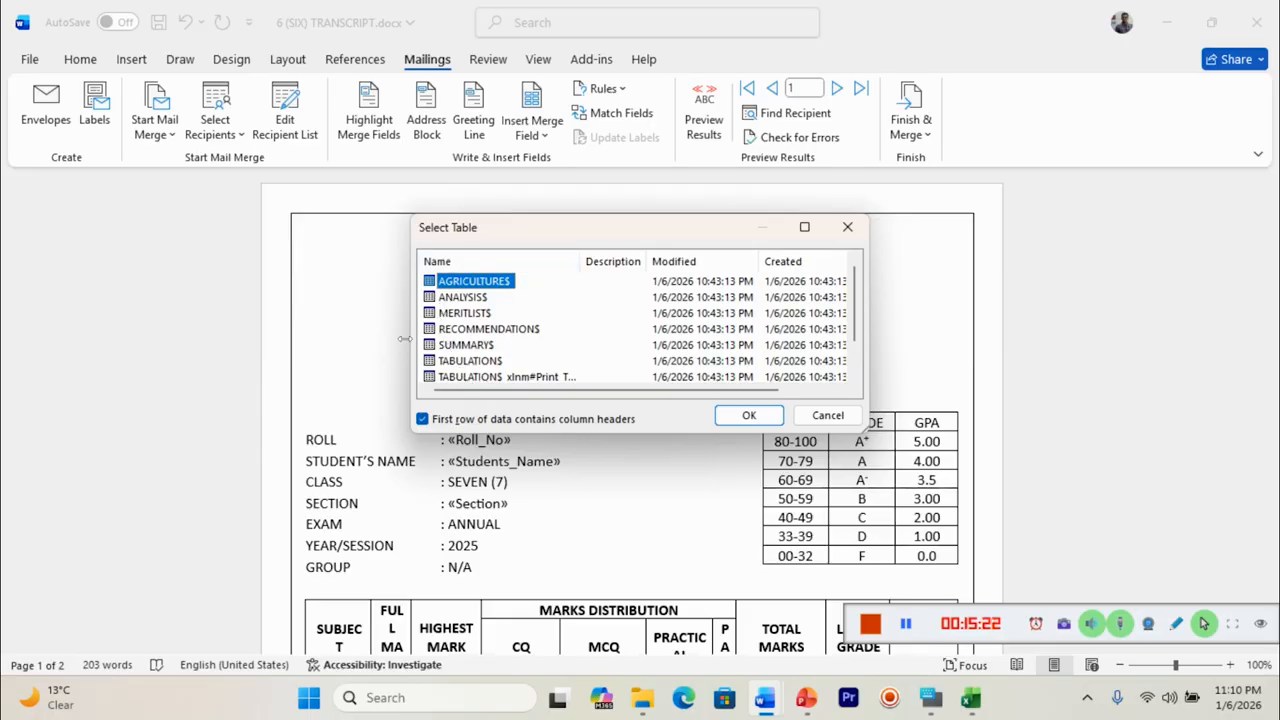
# - Choose the TRANSCRIPT$ table as the mail merge data source, with the first row as column headers
pyautogui.click(855, 285)
pyautogui.moveTo(855, 285); pyautogui.dragTo(855, 348)
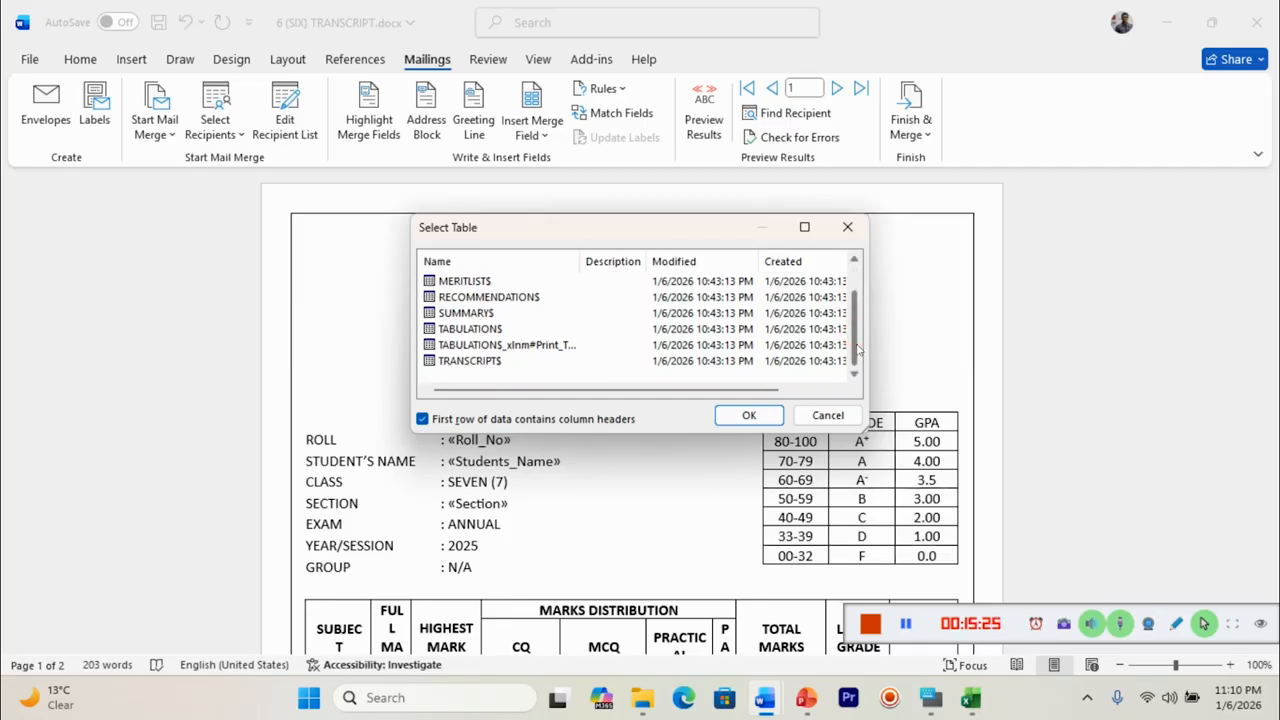
pyautogui.click(490, 363)
pyautogui.click(740, 415)
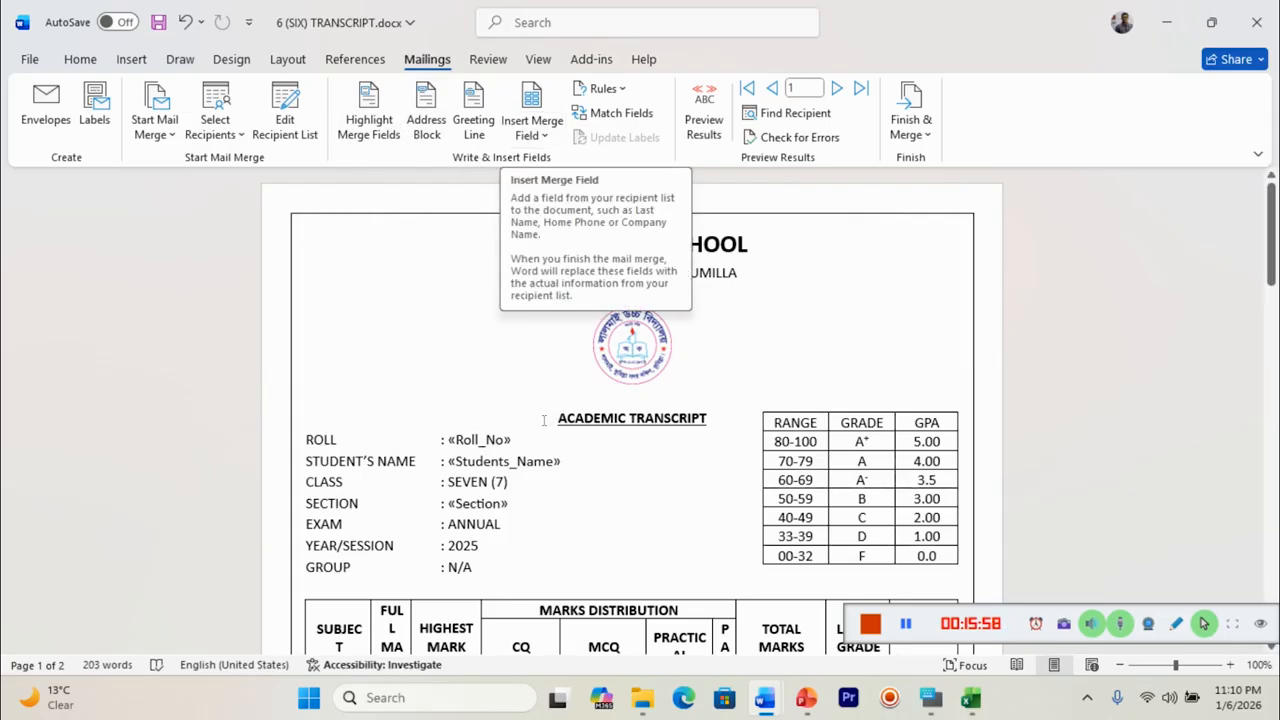
# - Delete the existing merge fields after ROLL and STUDENT'S NAME in the transcript
pyautogui.press('BackSpace')
pyautogui.press('BackSpace')
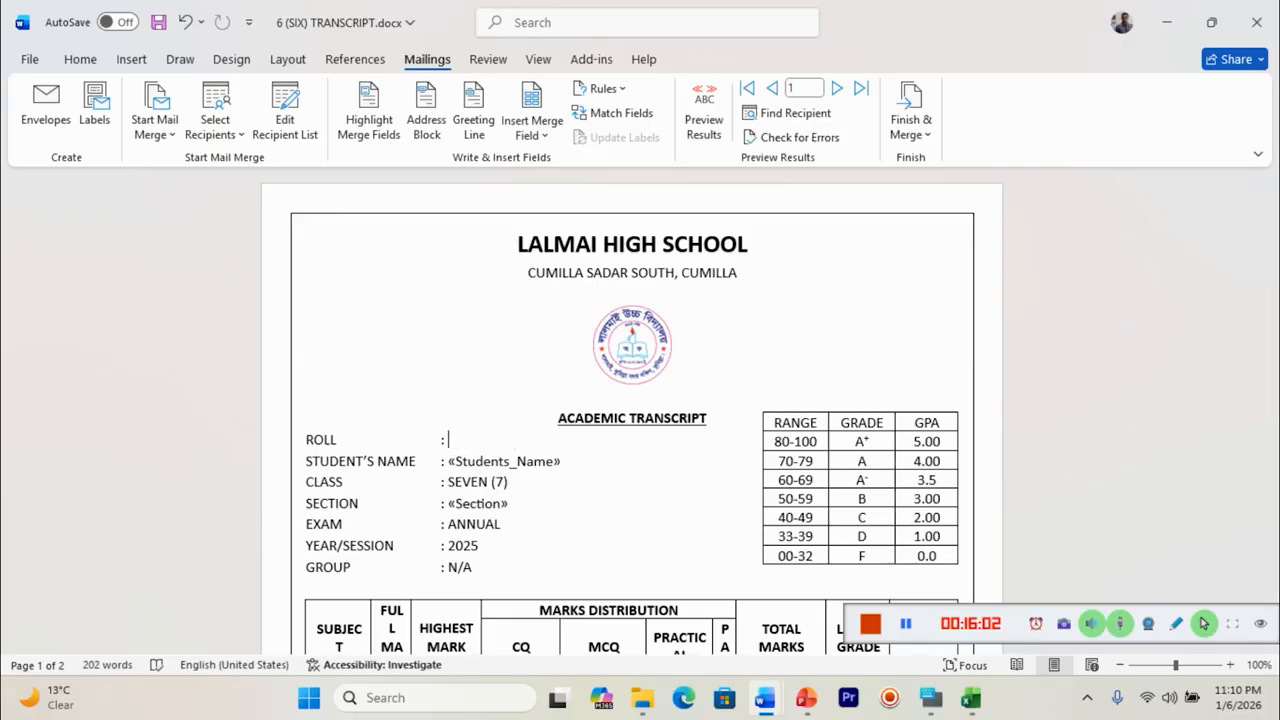
pyautogui.click(572, 477)
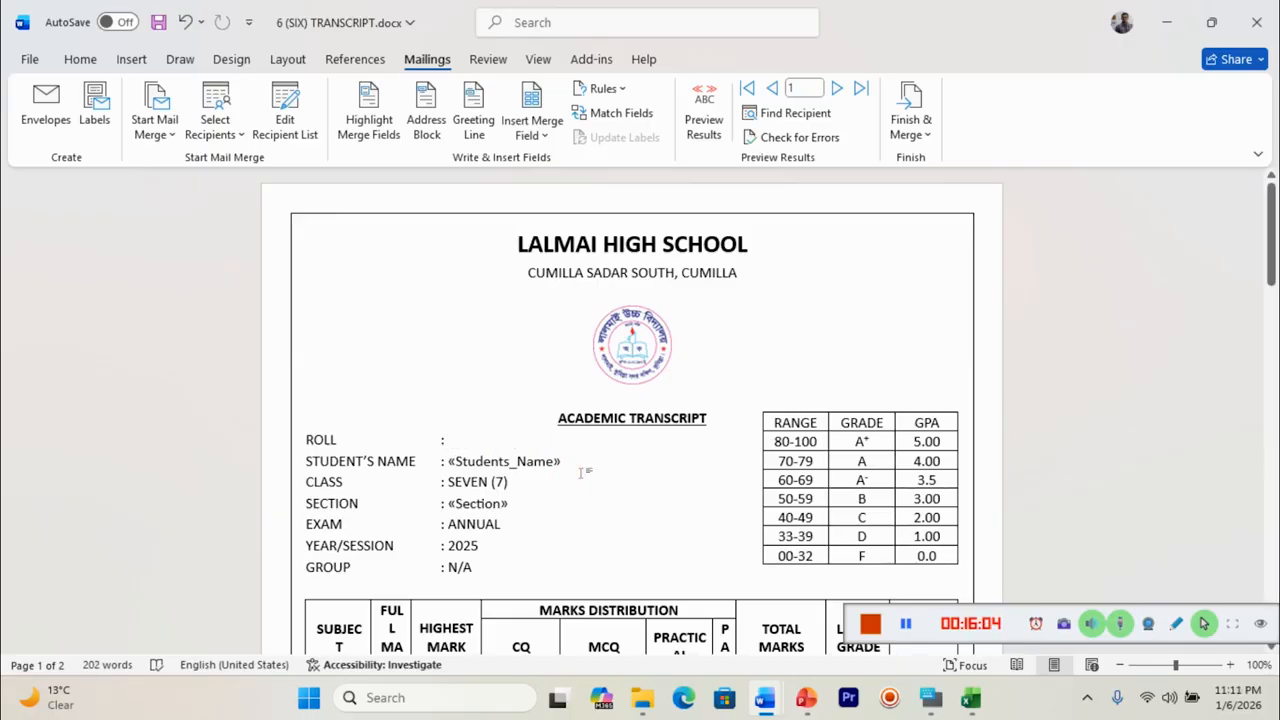
pyautogui.click(567, 461)
pyautogui.press('BackSpace')
pyautogui.press('BackSpace')
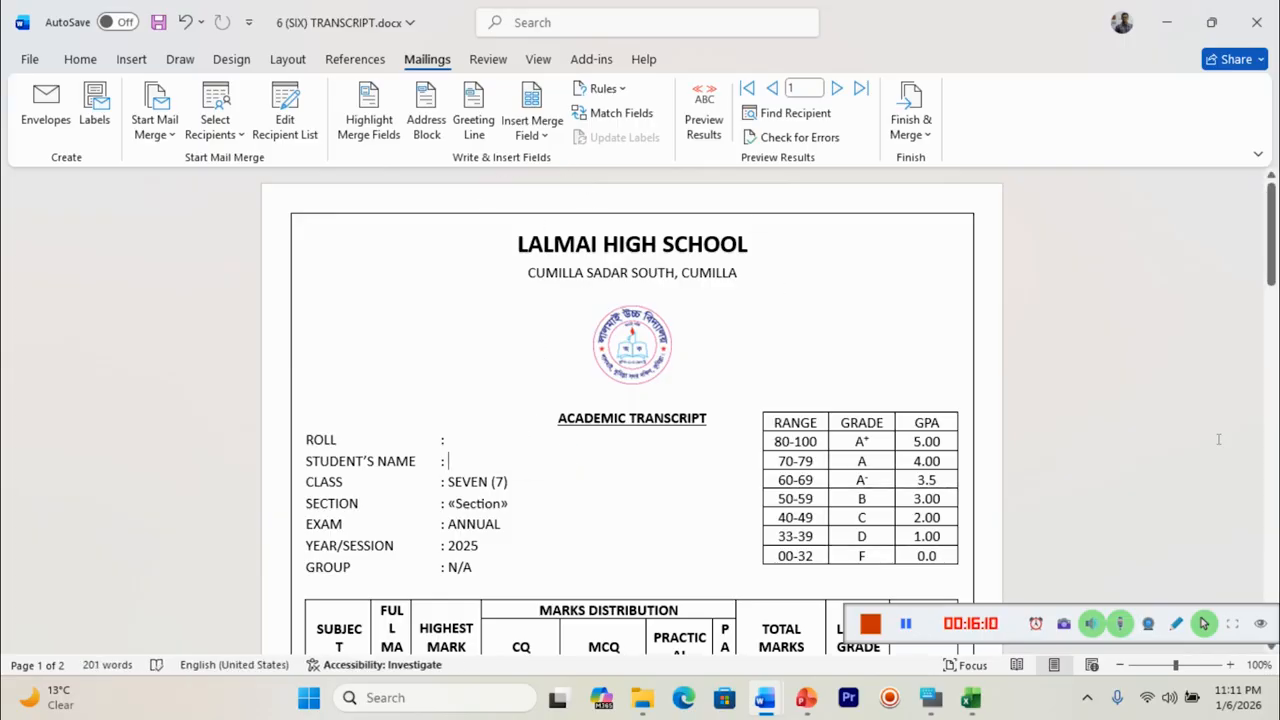
# - Change the CLASS entry in the transcript's student details to SIX(6)
pyautogui.click(476, 439)
pyautogui.click(478, 461)
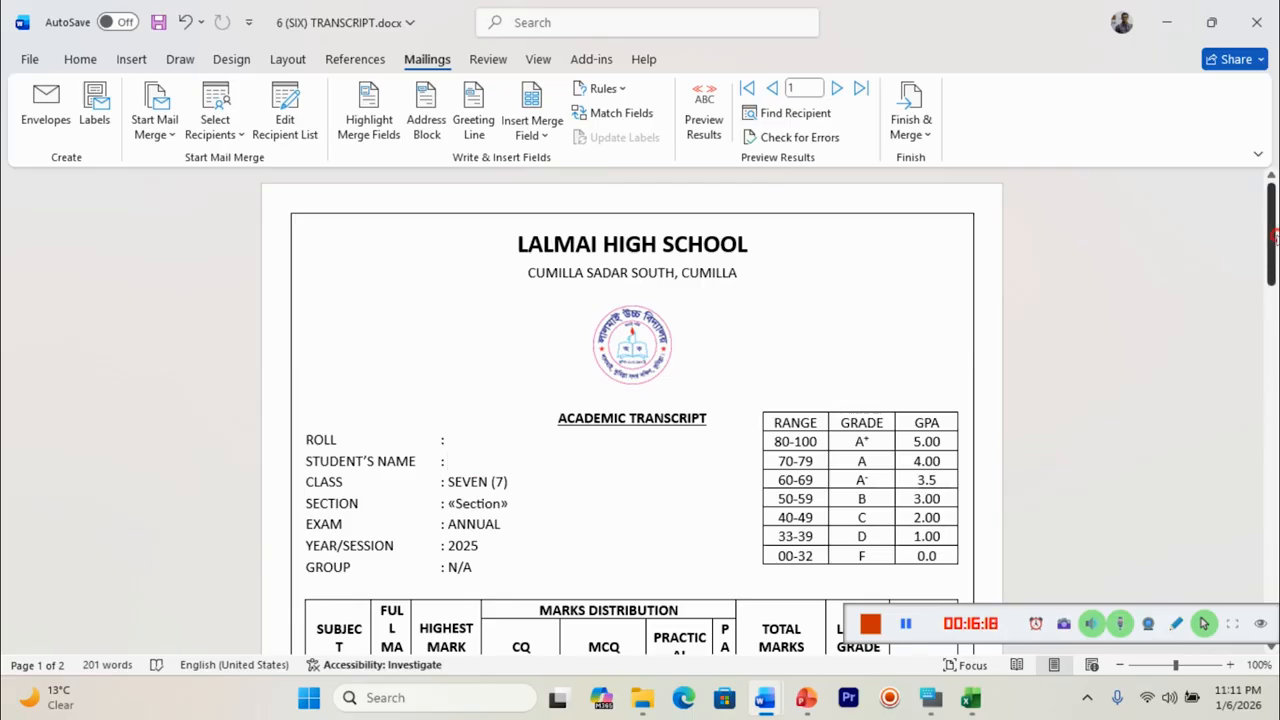
pyautogui.moveTo(1273, 240); pyautogui.dragTo(1275, 305)
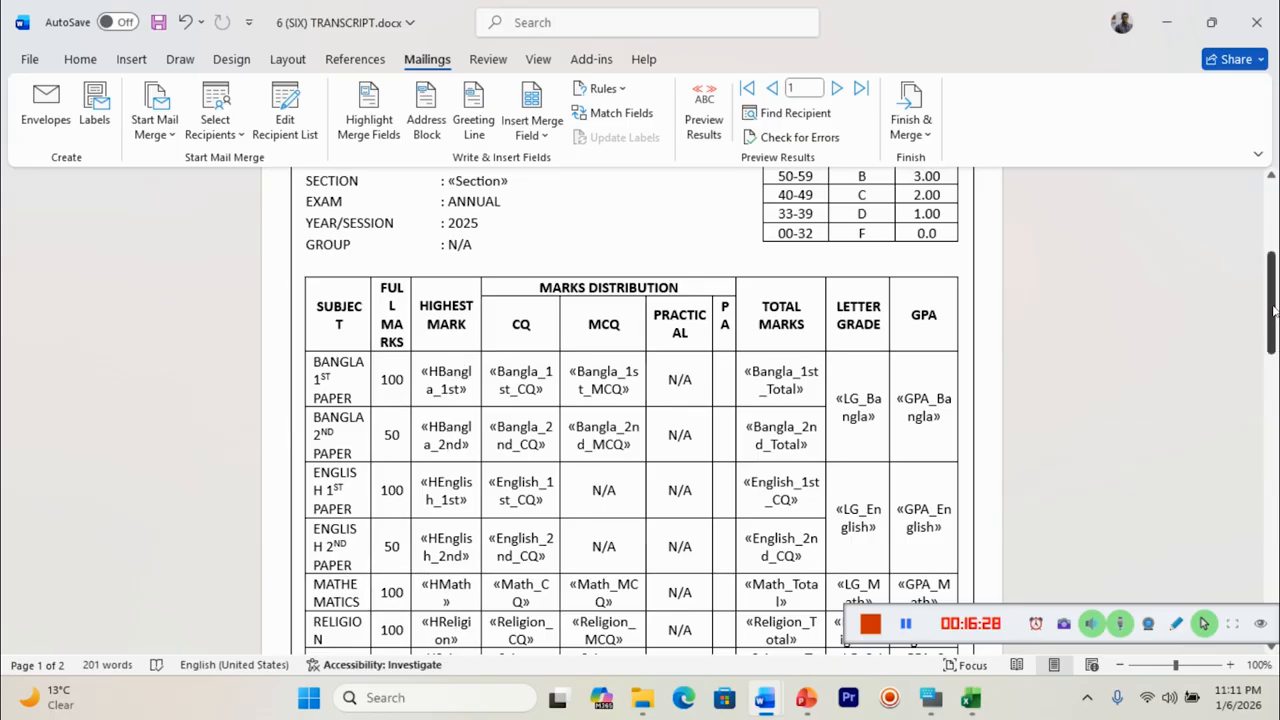
pyautogui.moveTo(1273, 312); pyautogui.dragTo(1273, 280)
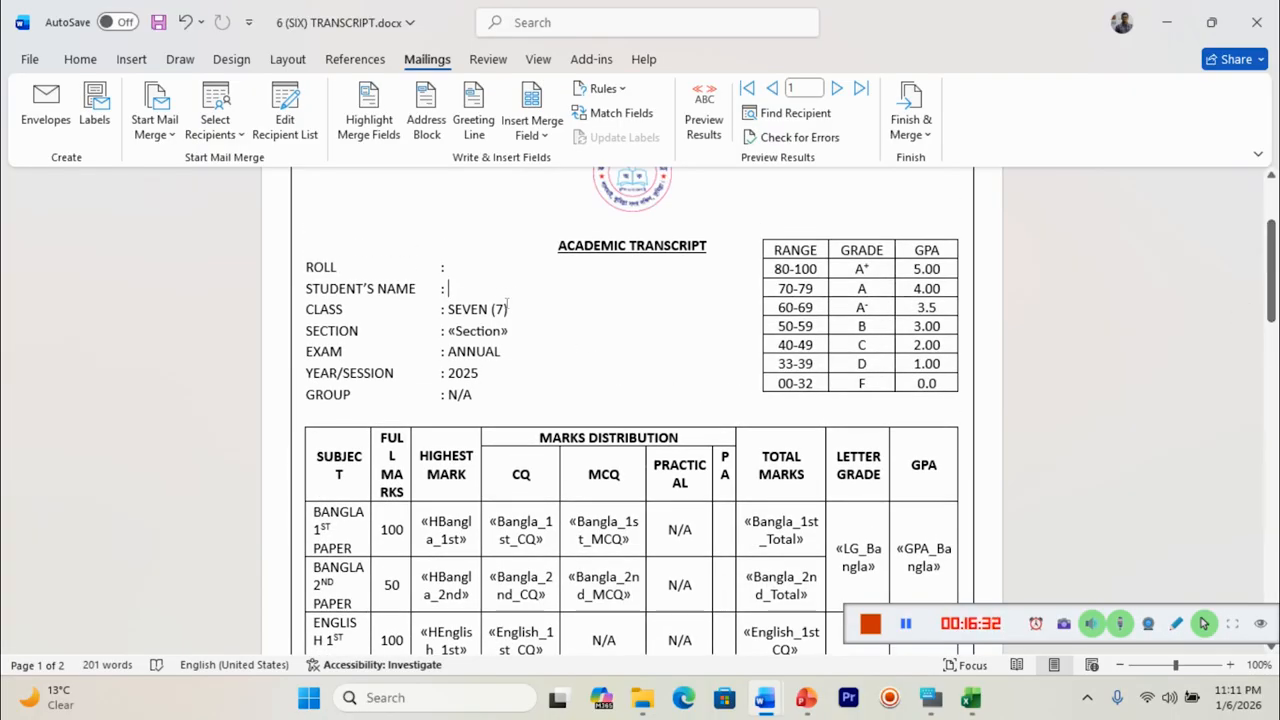
pyautogui.press('BackSpace')
pyautogui.press('BackSpace')
pyautogui.press('BackSpace')
pyautogui.press('BackSpace')
pyautogui.press('BackSpace')
pyautogui.press('BackSpace')
pyautogui.press('BackSpace')
pyautogui.press('BackSpace')
pyautogui.press('BackSpace')
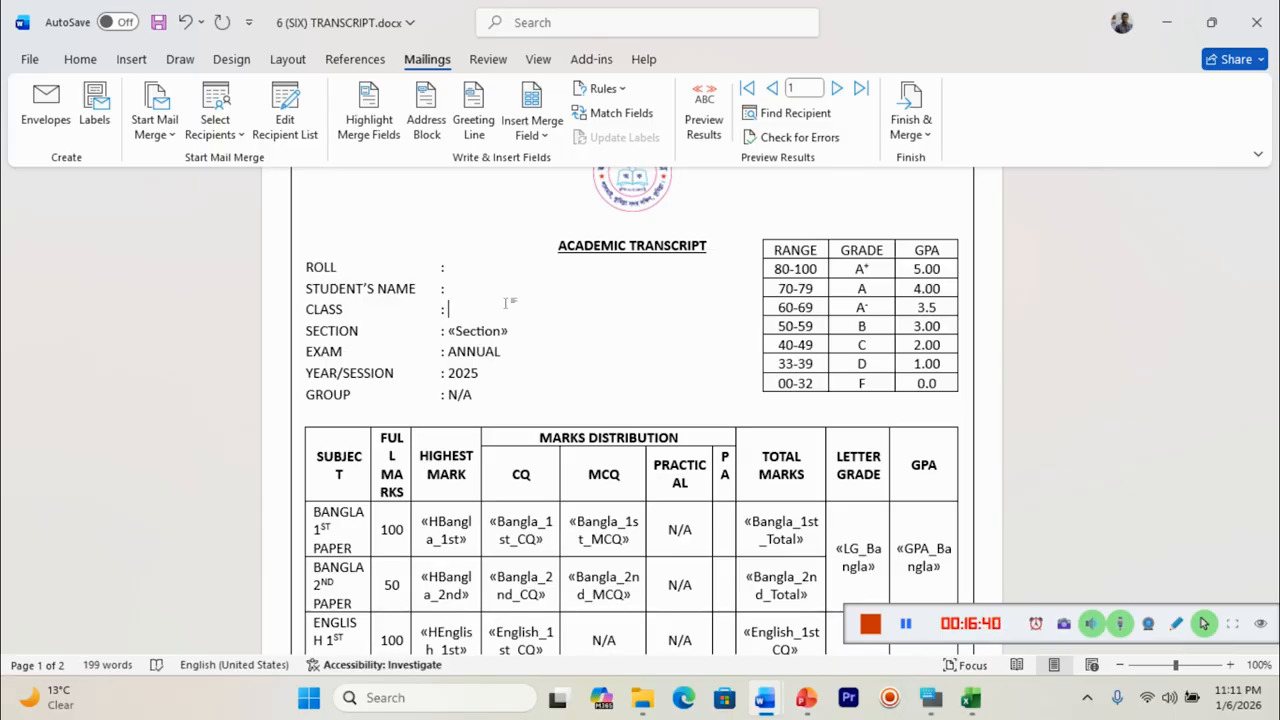
pyautogui.write('SIX(6)')
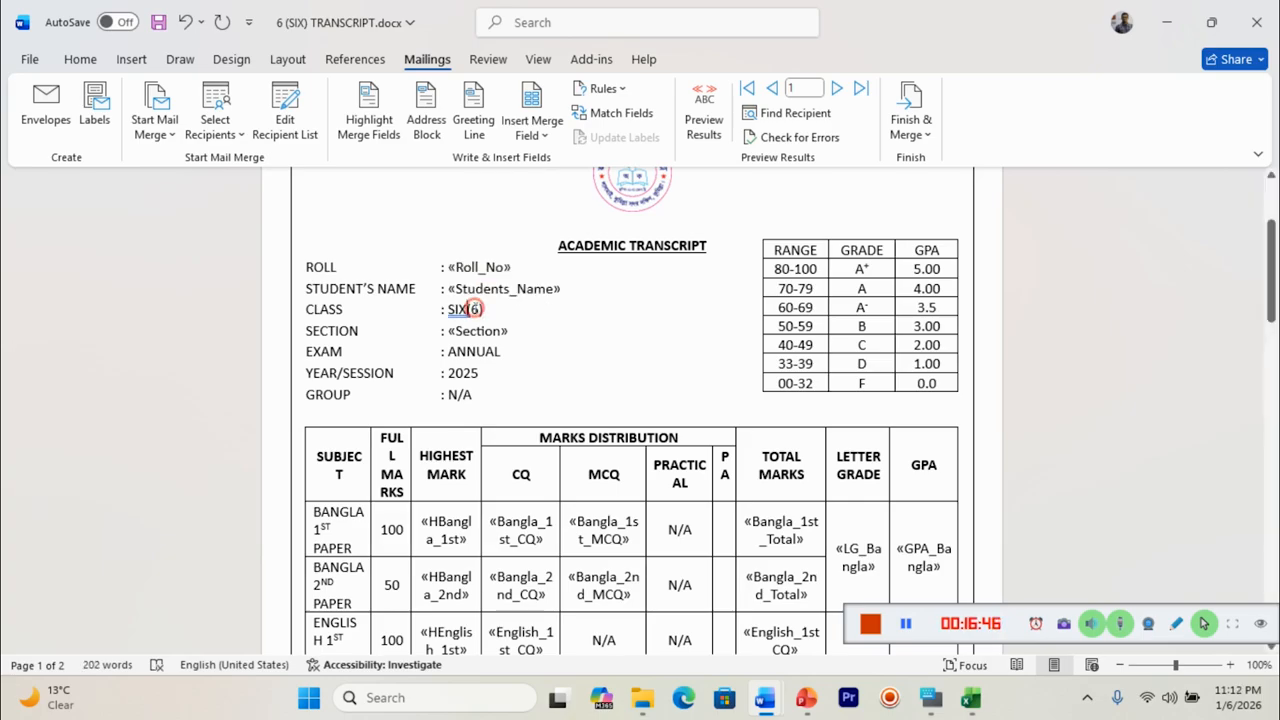
# - Look through the available merge fields for the transcript's SECTION entry
pyautogui.click(522, 331)
pyautogui.click(533, 130)
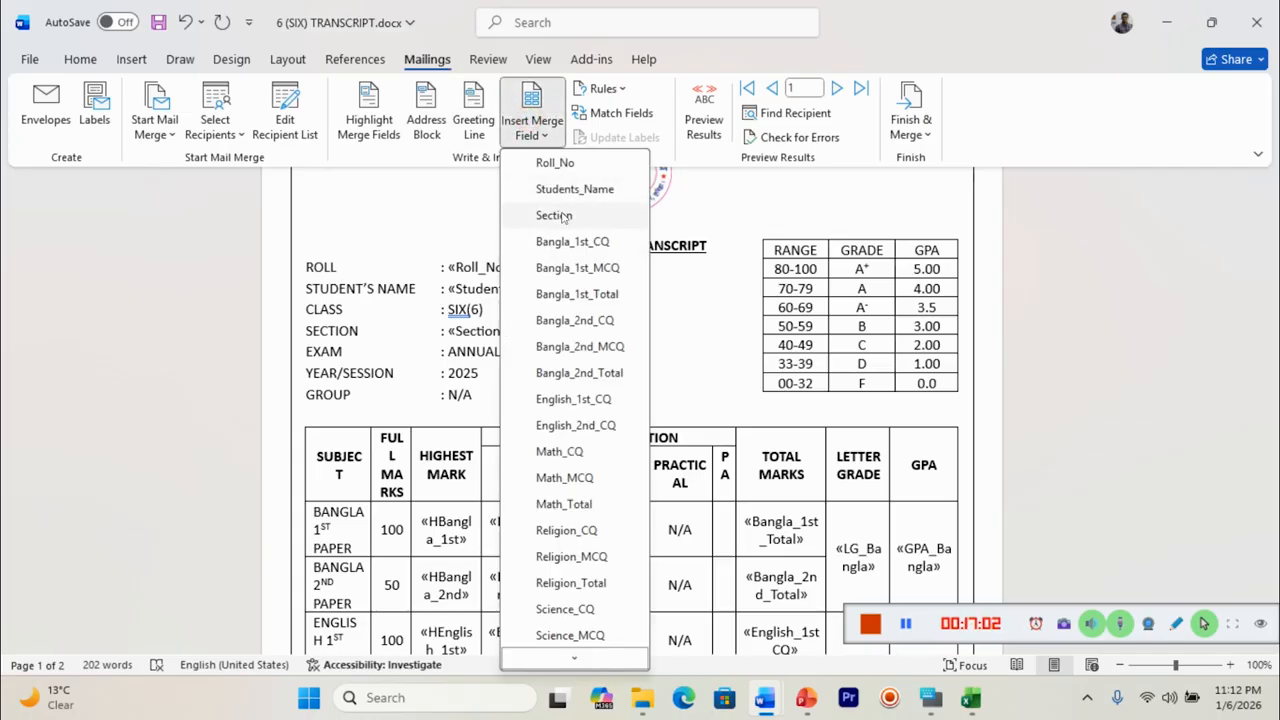
pyautogui.click(480, 200)
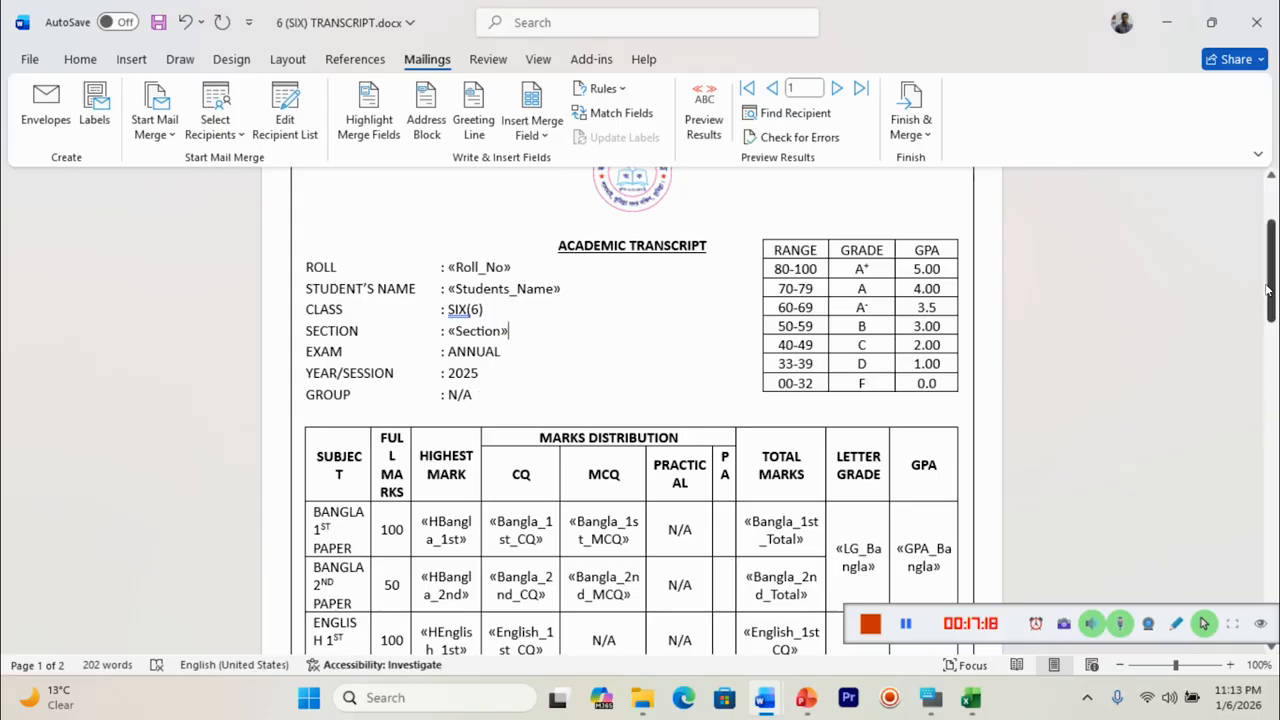
# - Delete the merge field in the CQ cell of the BANGLA 1ST PAPER row and insert Bangla_1st_CQ in its place
pyautogui.moveTo(1272, 280); pyautogui.dragTo(1262, 325)
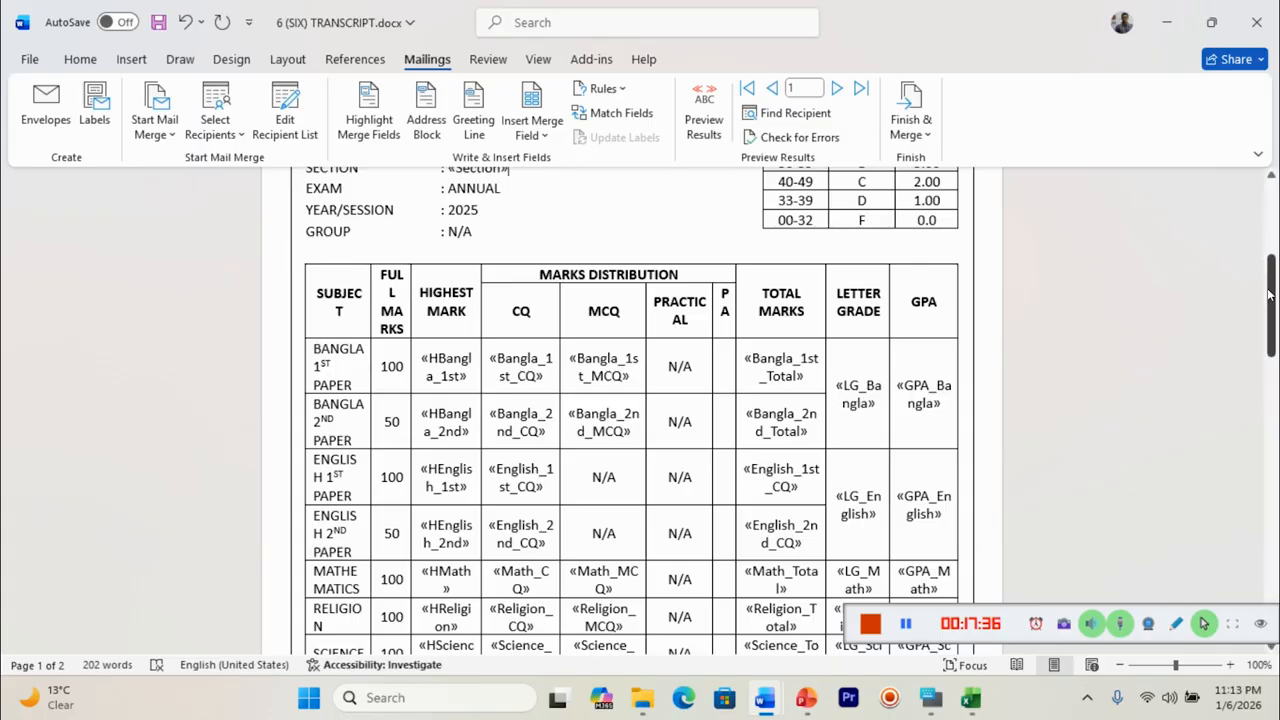
pyautogui.moveTo(1273, 278)
pyautogui.mouseDown()
pyautogui.moveTo(1273, 228)
pyautogui.moveTo(1273, 295)
pyautogui.mouseUp()
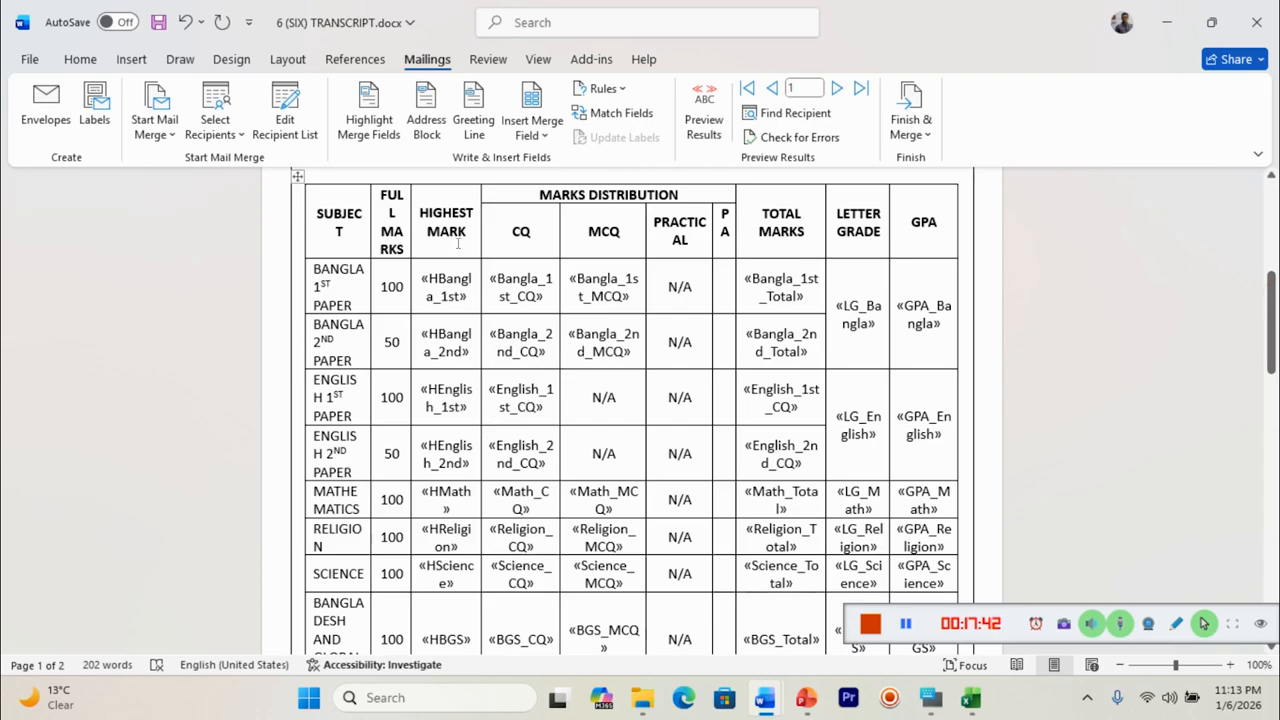
pyautogui.click(545, 295)
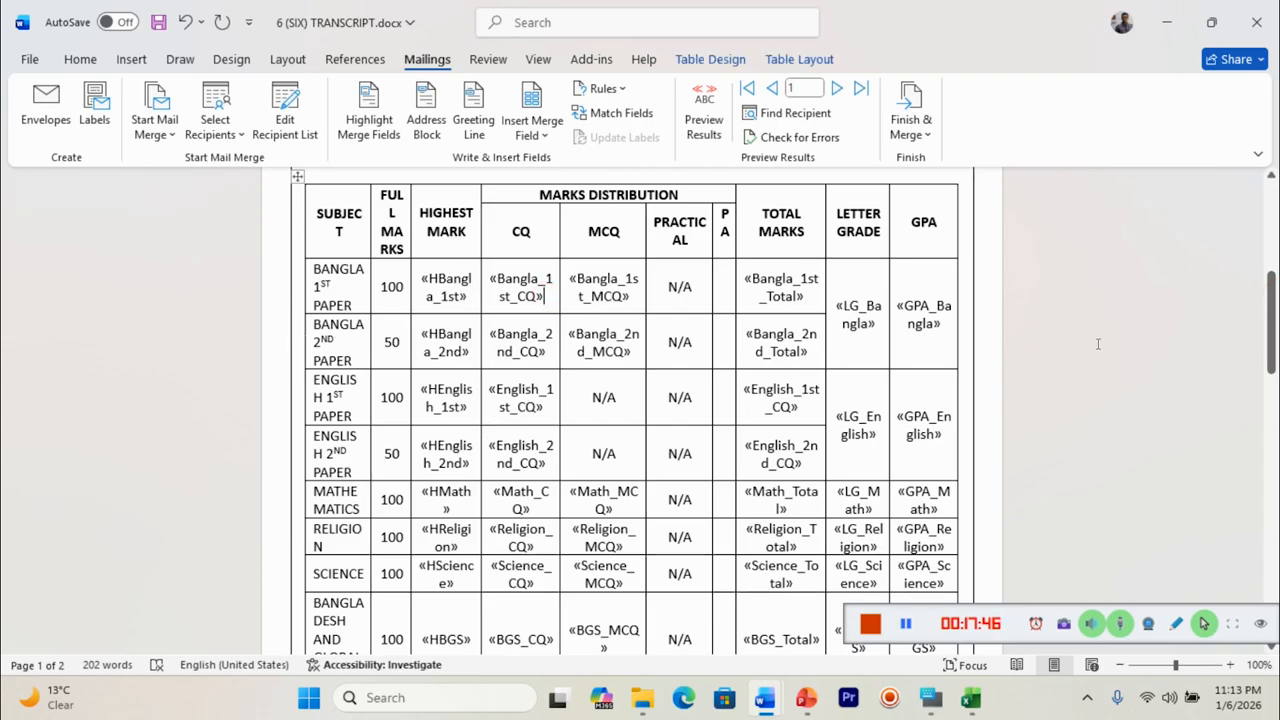
pyautogui.press('BackSpace')
pyautogui.press('BackSpace')
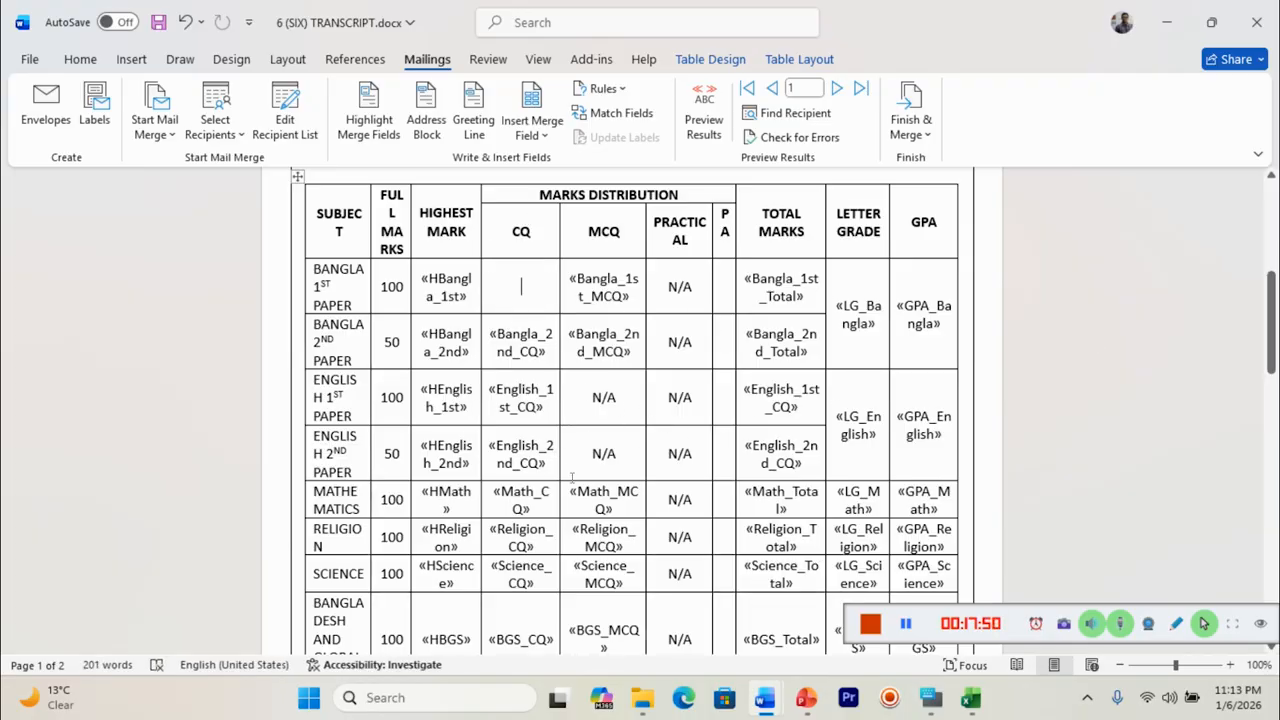
pyautogui.click(514, 288)
pyautogui.click(532, 127)
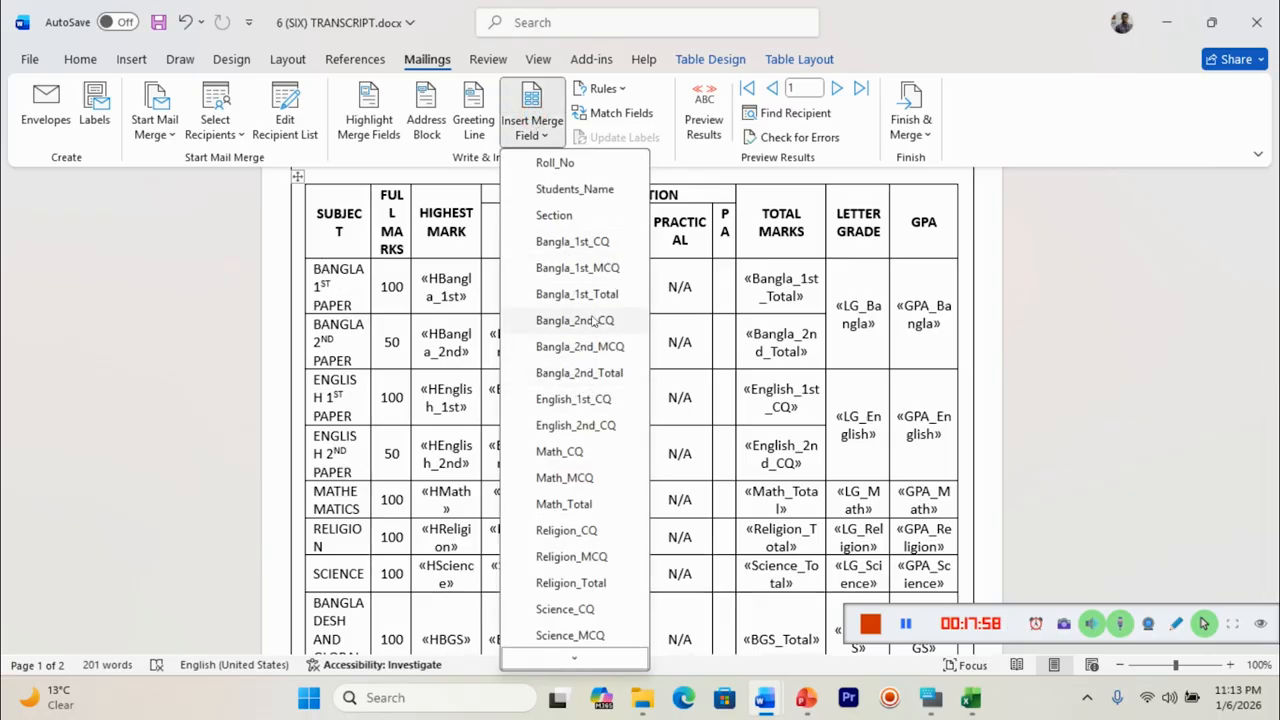
pyautogui.click(593, 246)
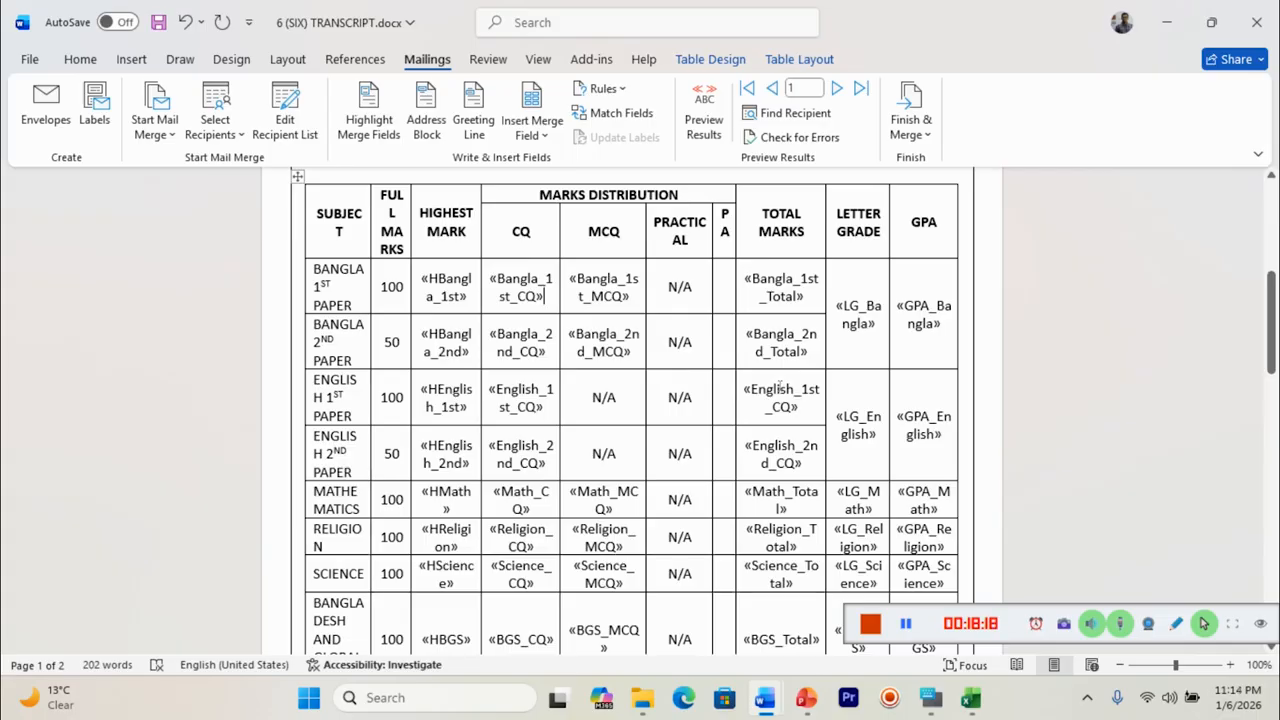
# - Clear the PRACTICAL cell of the BANGLA 1ST PAPER row and enter N/A again
pyautogui.click(698, 294)
pyautogui.press('BackSpace')
pyautogui.press('BackSpace')
pyautogui.press('BackSpace')
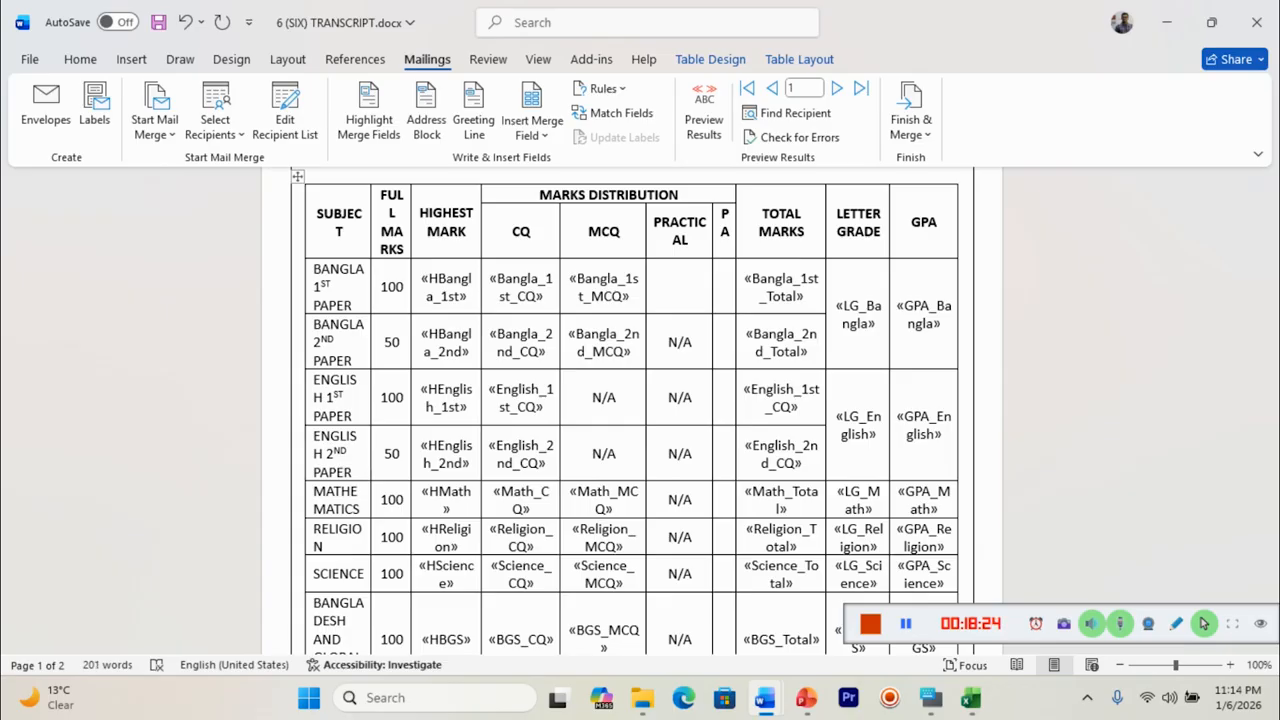
pyautogui.write('n/')
pyautogui.press('BackSpace')
pyautogui.press('BackSpace')
pyautogui.write('N?')
pyautogui.press('BackSpace')
pyautogui.press('BackSpace')
pyautogui.write('N/A')
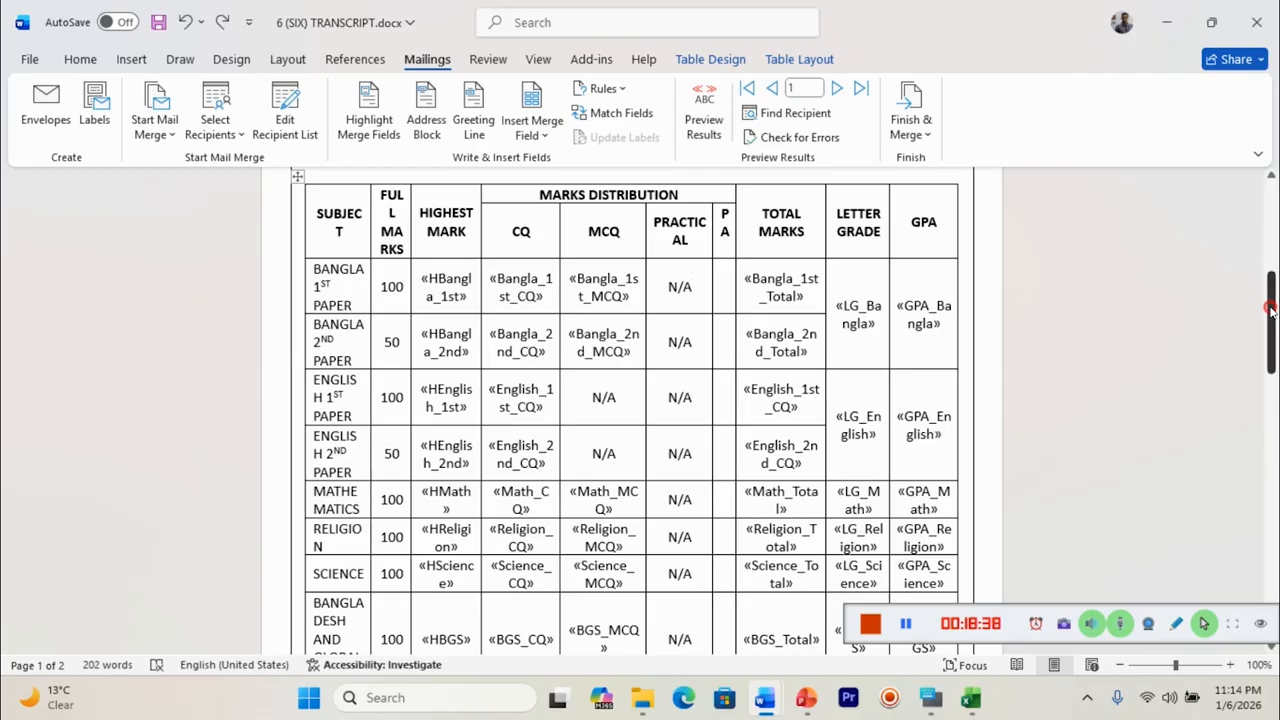
# - Delete the merge field beside MERIT POSITION on the second page and insert Merit_Position in its place
pyautogui.moveTo(1270, 300)
pyautogui.mouseDown()
pyautogui.moveTo(1267, 467)
pyautogui.moveTo(1268, 450)
pyautogui.mouseUp()
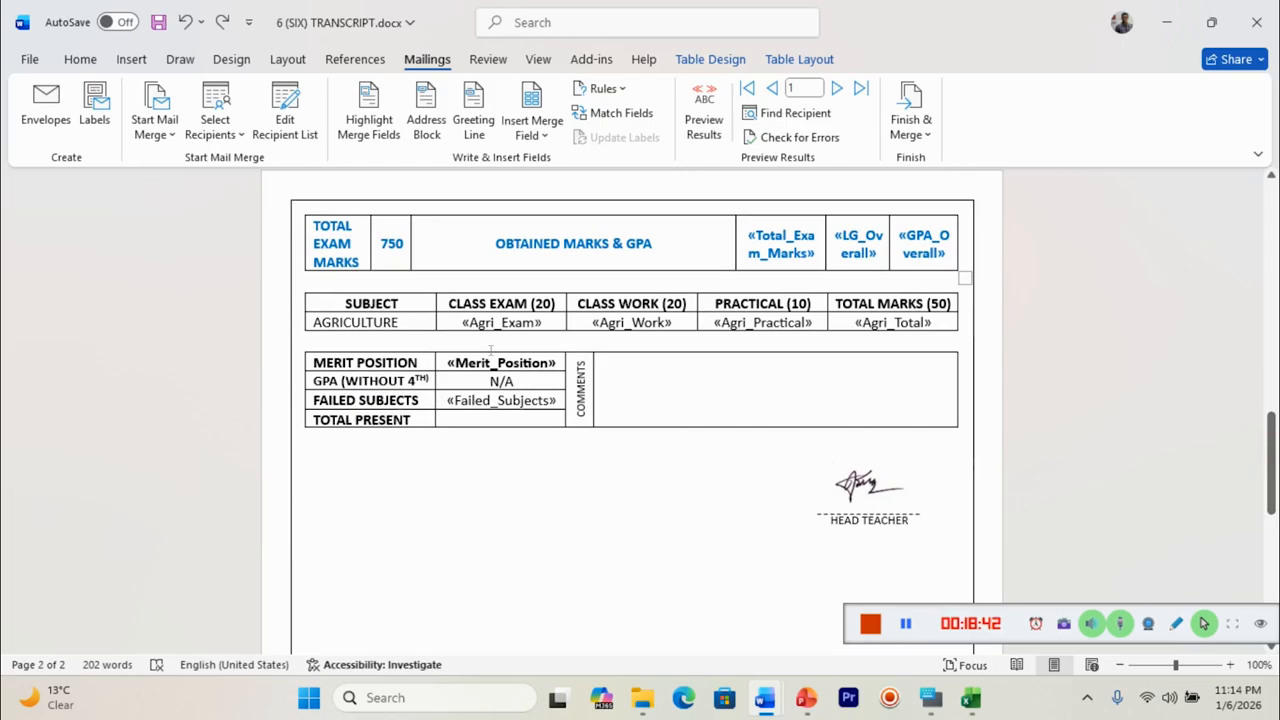
pyautogui.click(555, 364)
pyautogui.press('BackSpace')
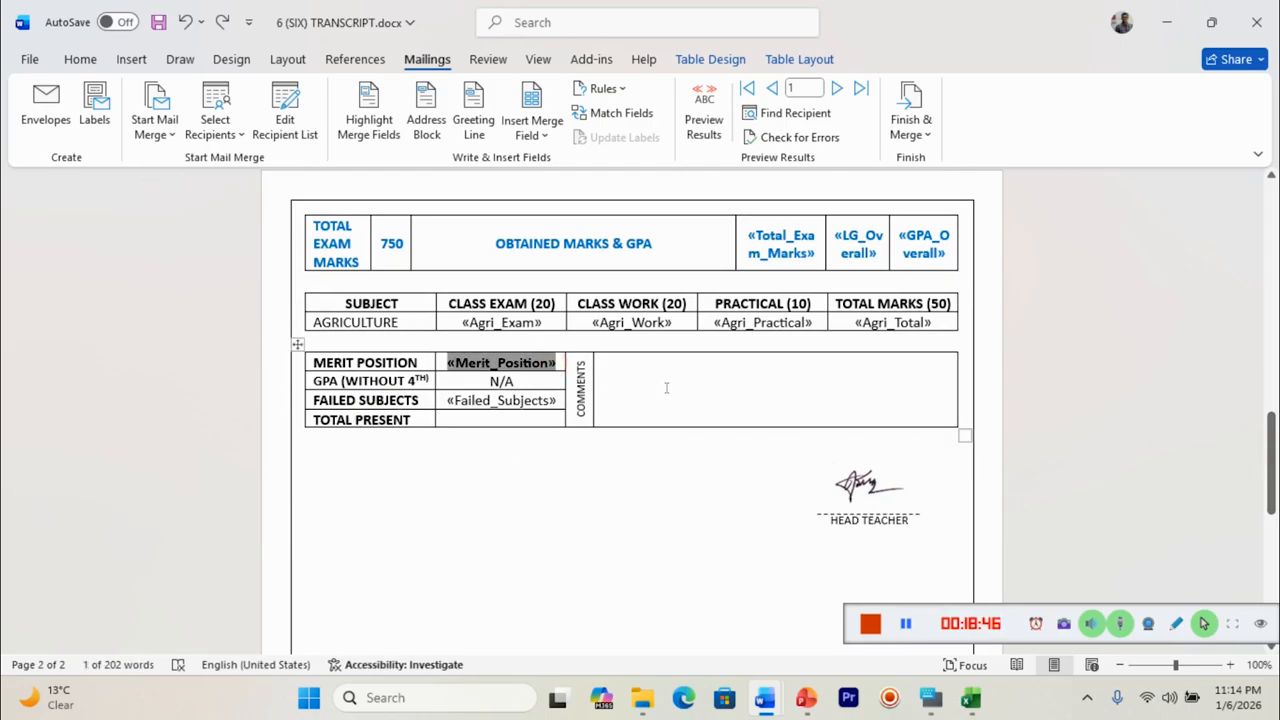
pyautogui.press('BackSpace')
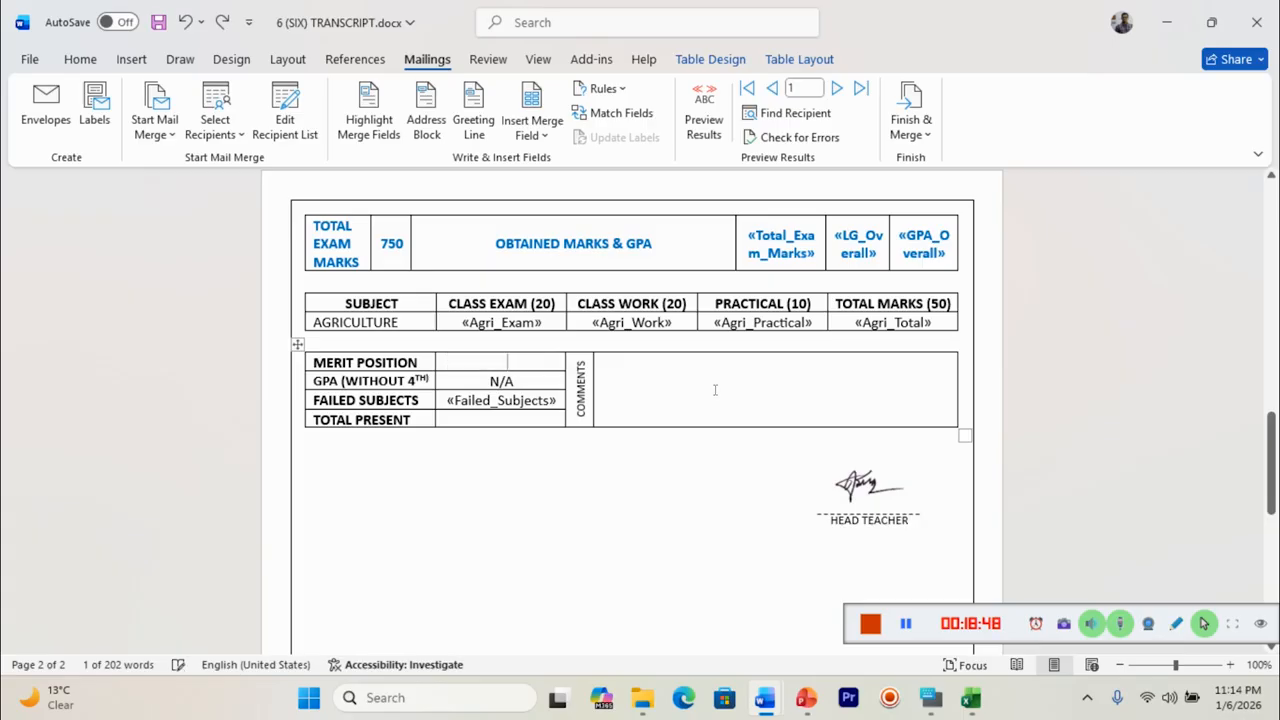
pyautogui.click(529, 364)
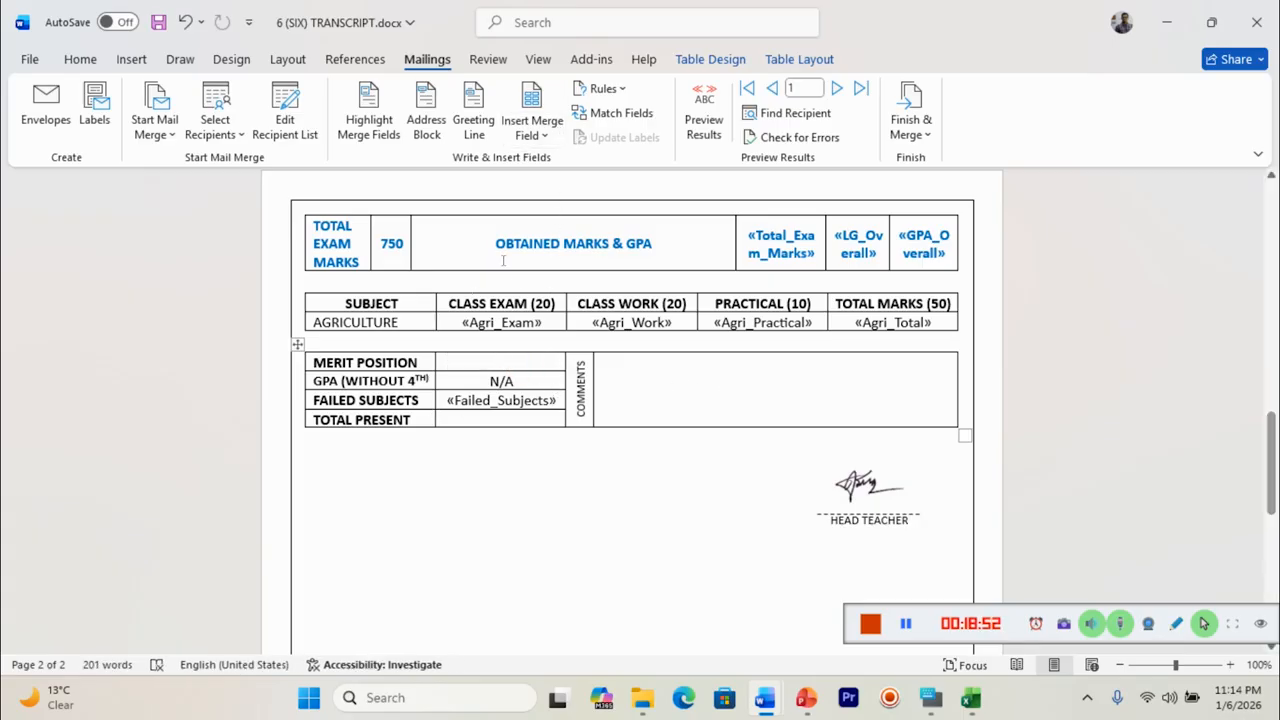
pyautogui.click(533, 134)
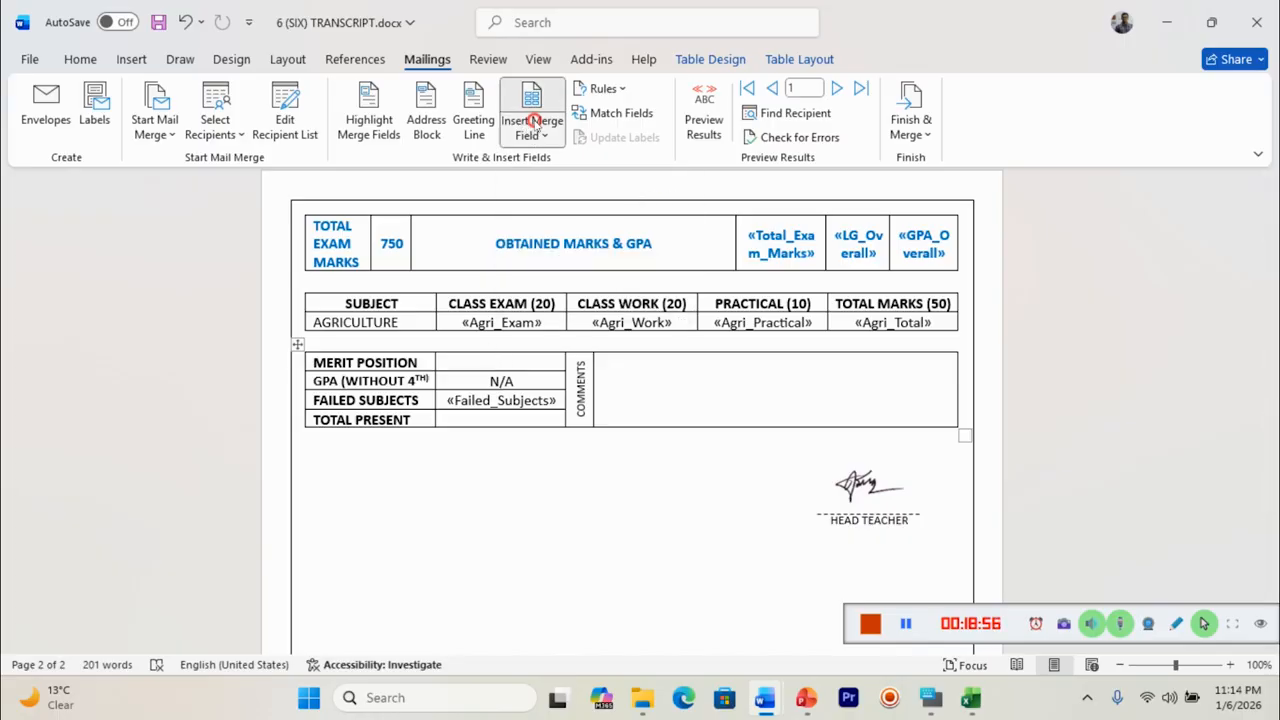
pyautogui.moveTo(575, 657)
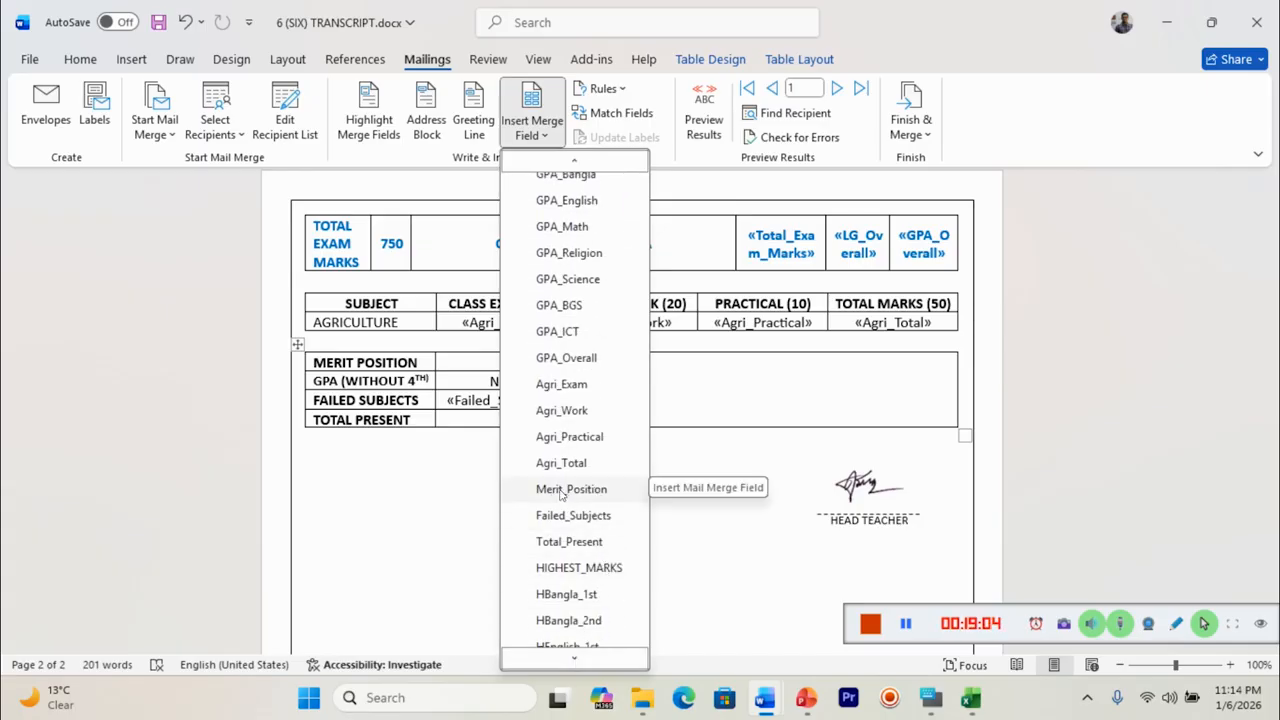
pyautogui.click(591, 491)
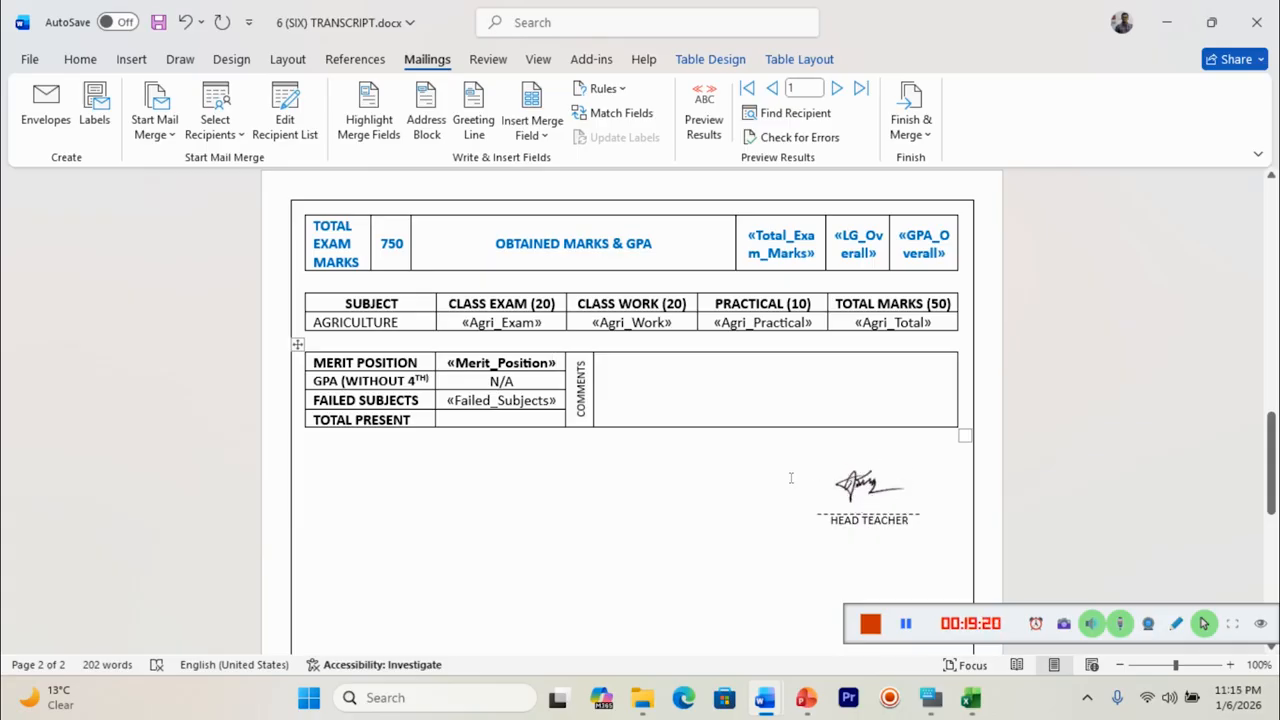
# - Preview the mail merge results and look over the first student's marks and grades in the transcript
pyautogui.moveTo(1268, 435); pyautogui.dragTo(1268, 228)
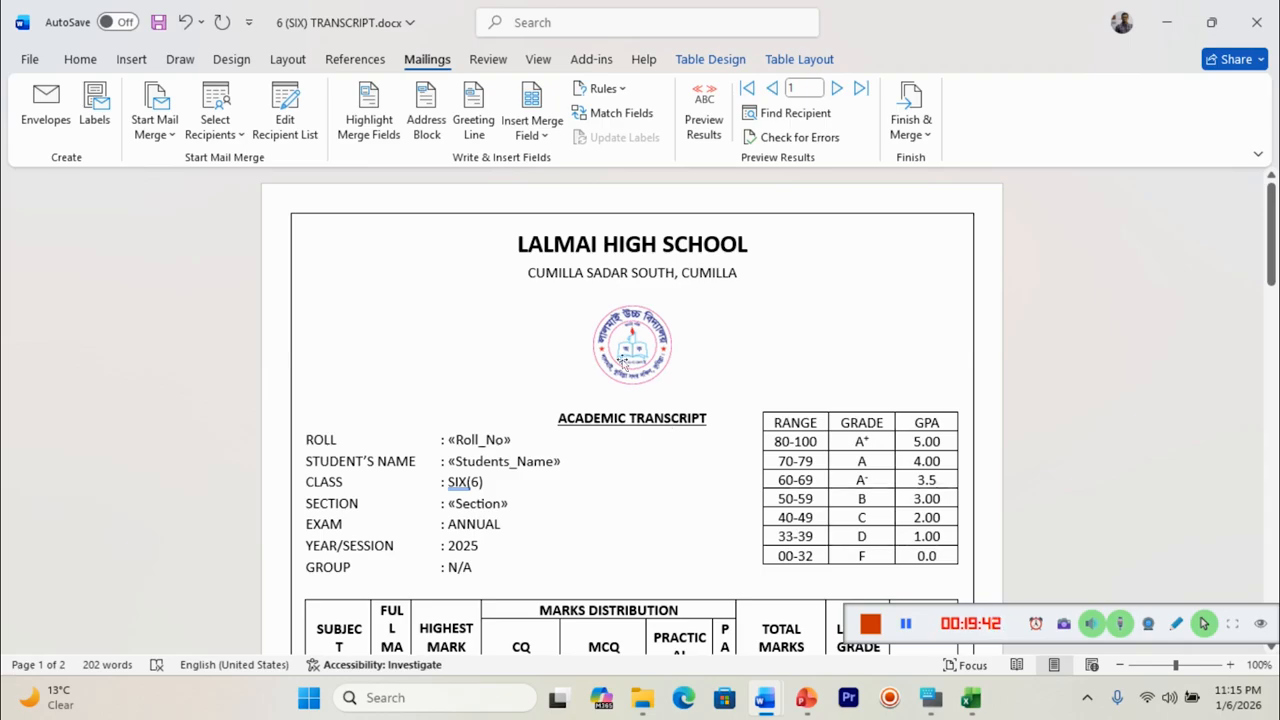
pyautogui.click(712, 128)
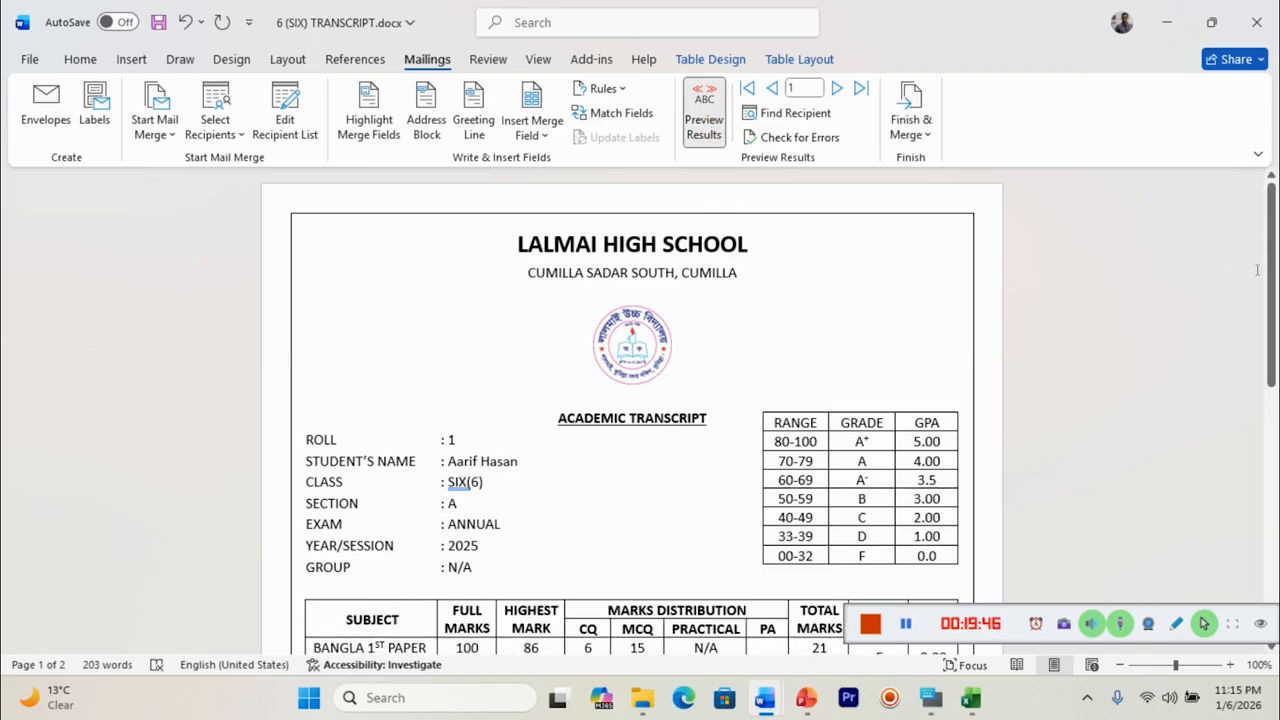
pyautogui.scroll(-2, 610, 352)
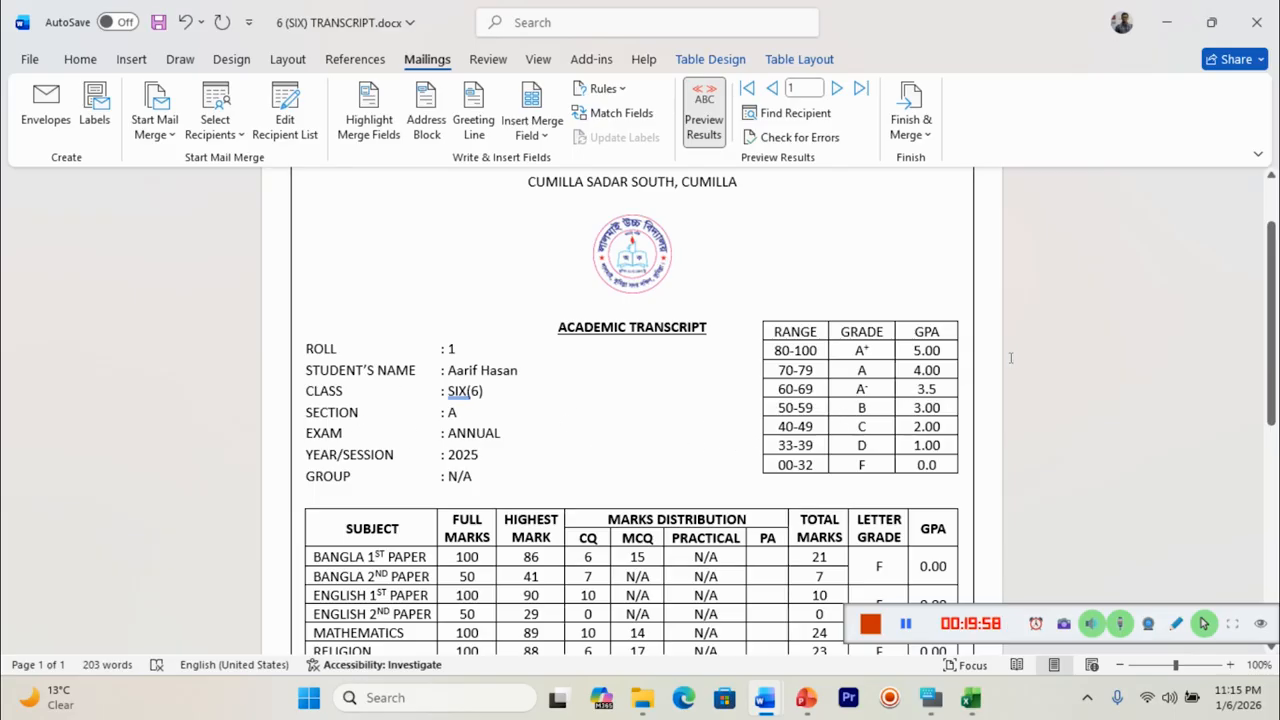
pyautogui.scroll(-4, 512, 312)
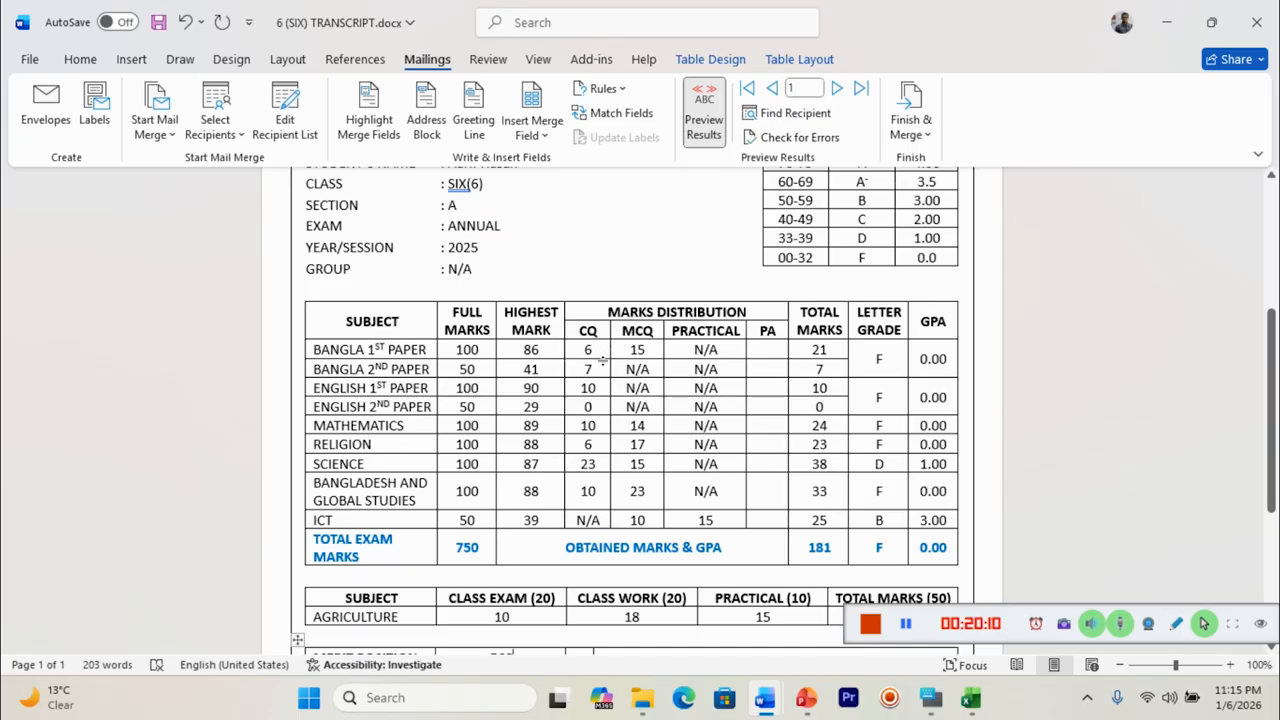
pyautogui.click(969, 700)
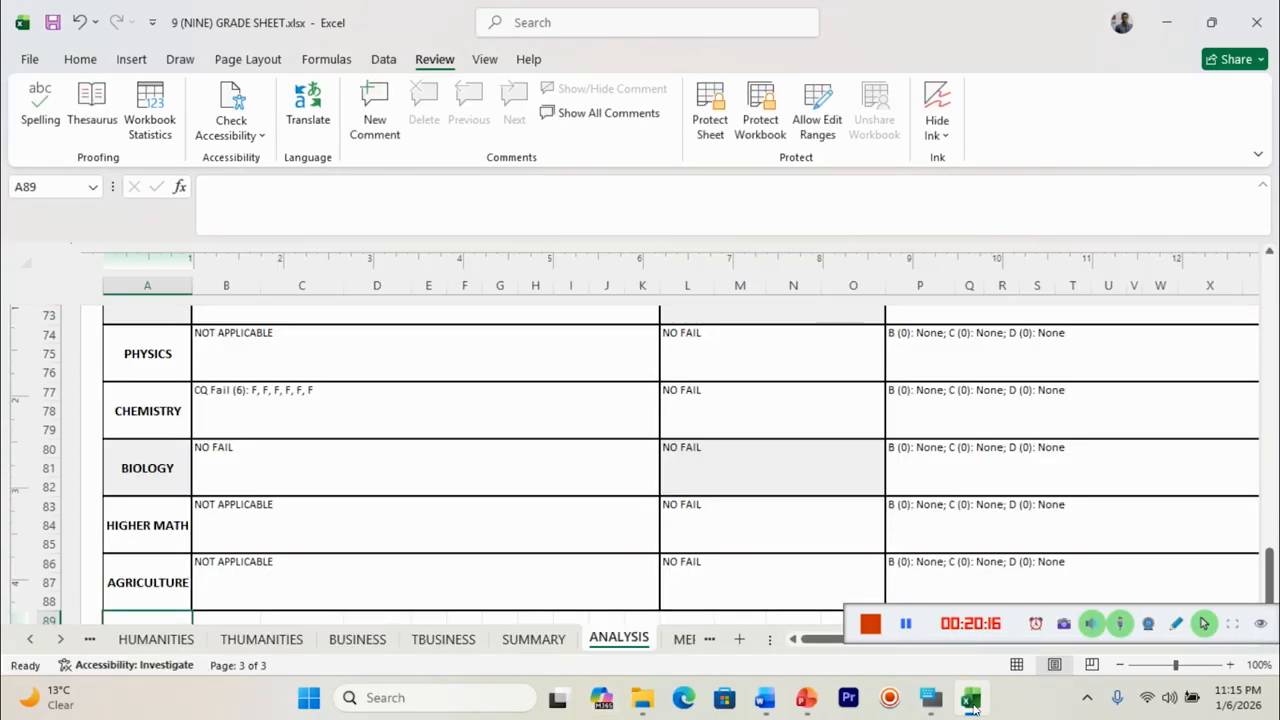
pyautogui.click(971, 700)
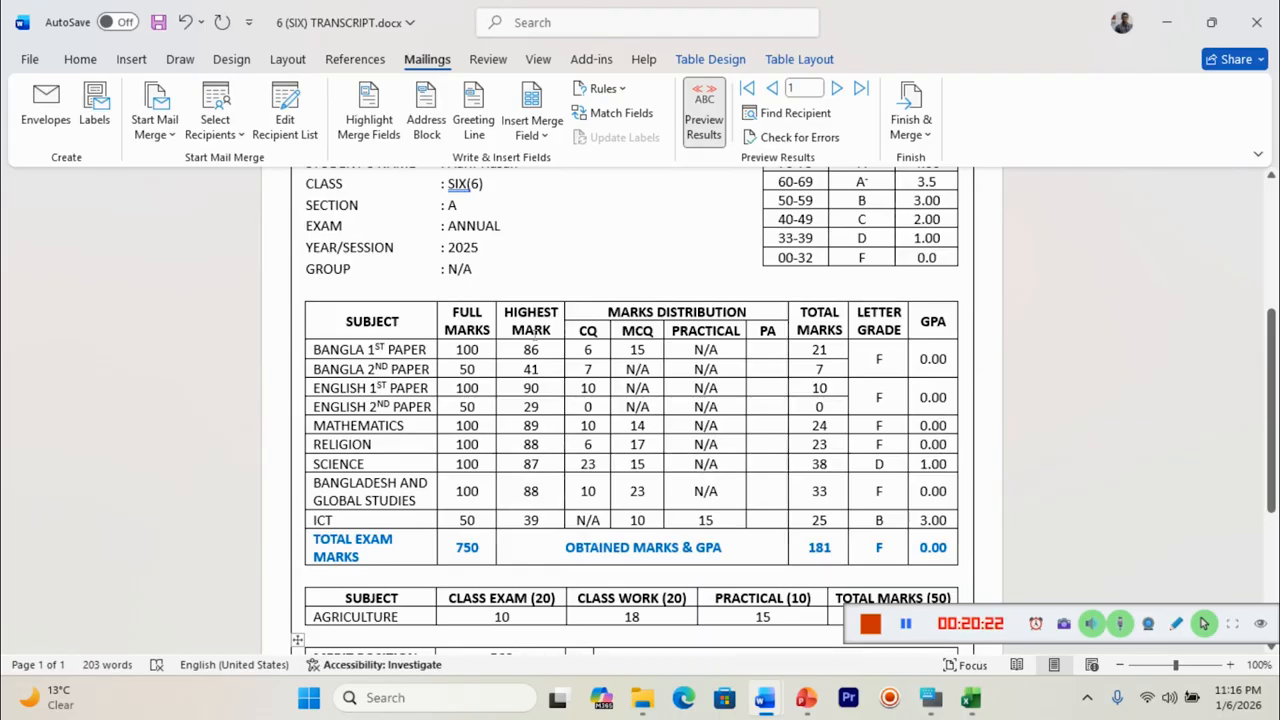
# - Save the transcript document and minimise its window
pyautogui.click(158, 22)
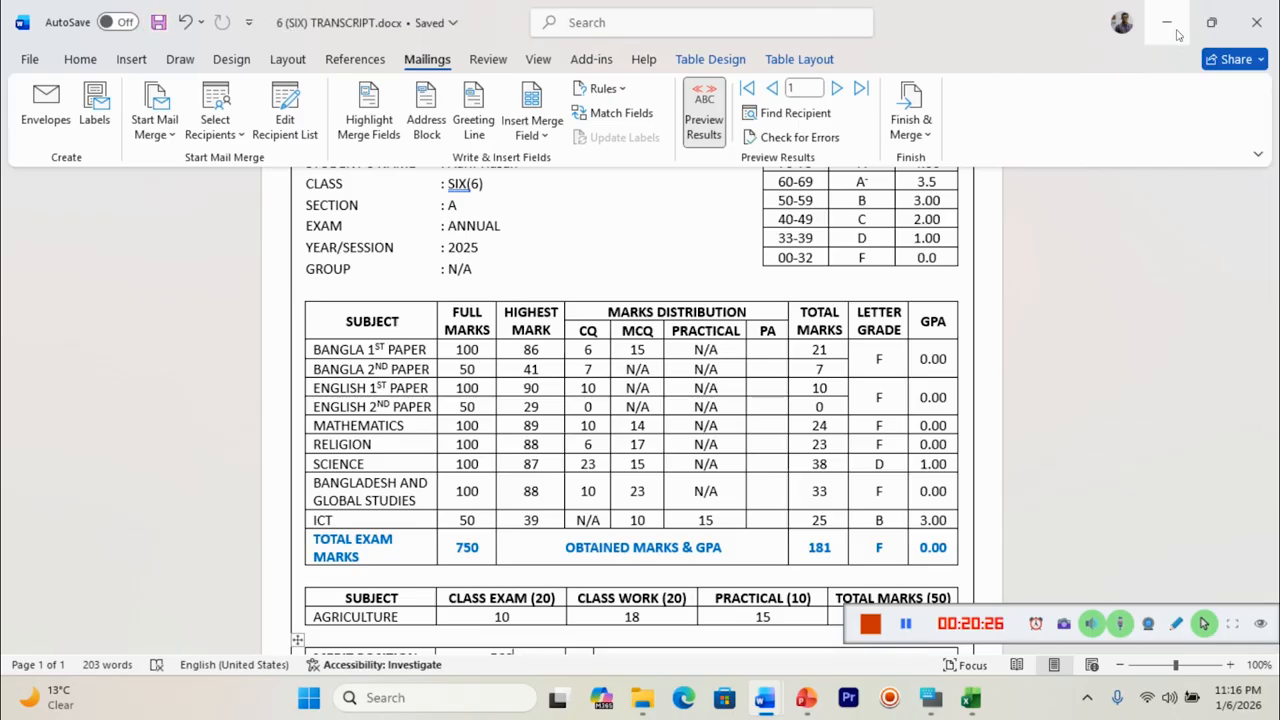
pyautogui.click(1256, 22)
pyautogui.click(1166, 24)
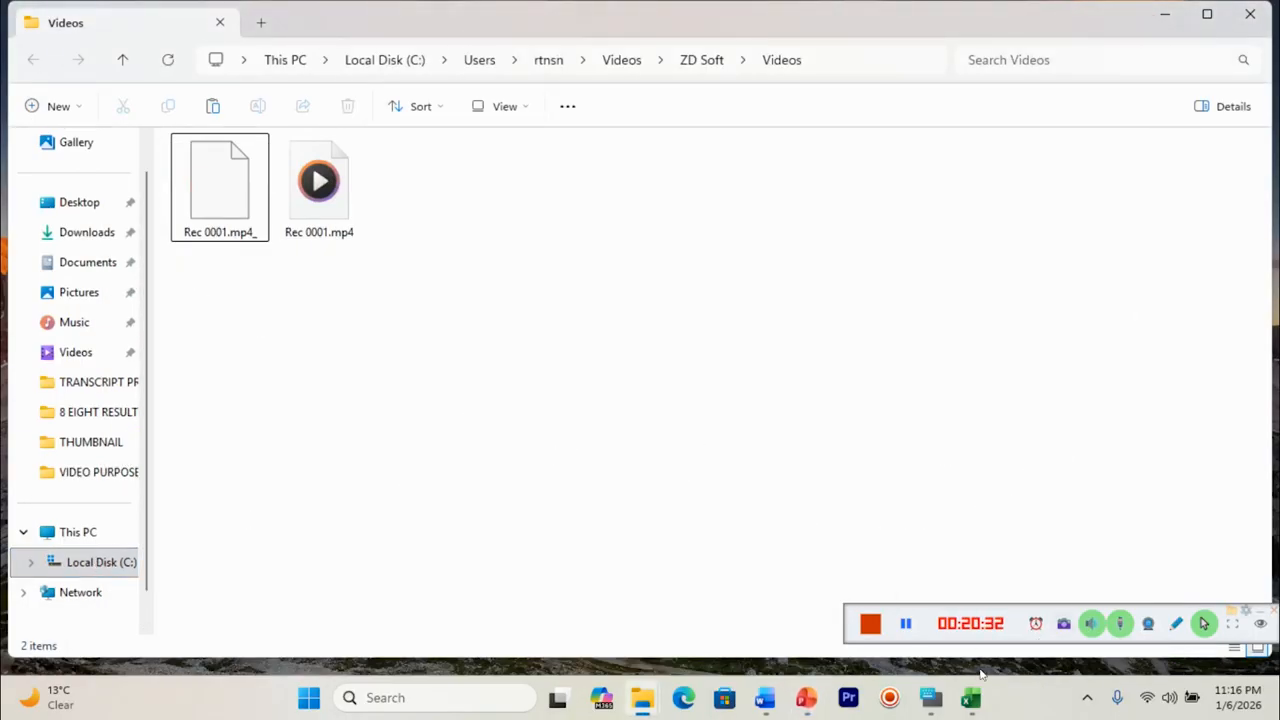
# - Open 6 (SIX) GRADE SHEET.xlsx from the VIDEO PURPOSE folder and select roll 1's Bangla 1st Paper C.Q mark on the TABULATION sheet
pyautogui.moveTo(642, 697)
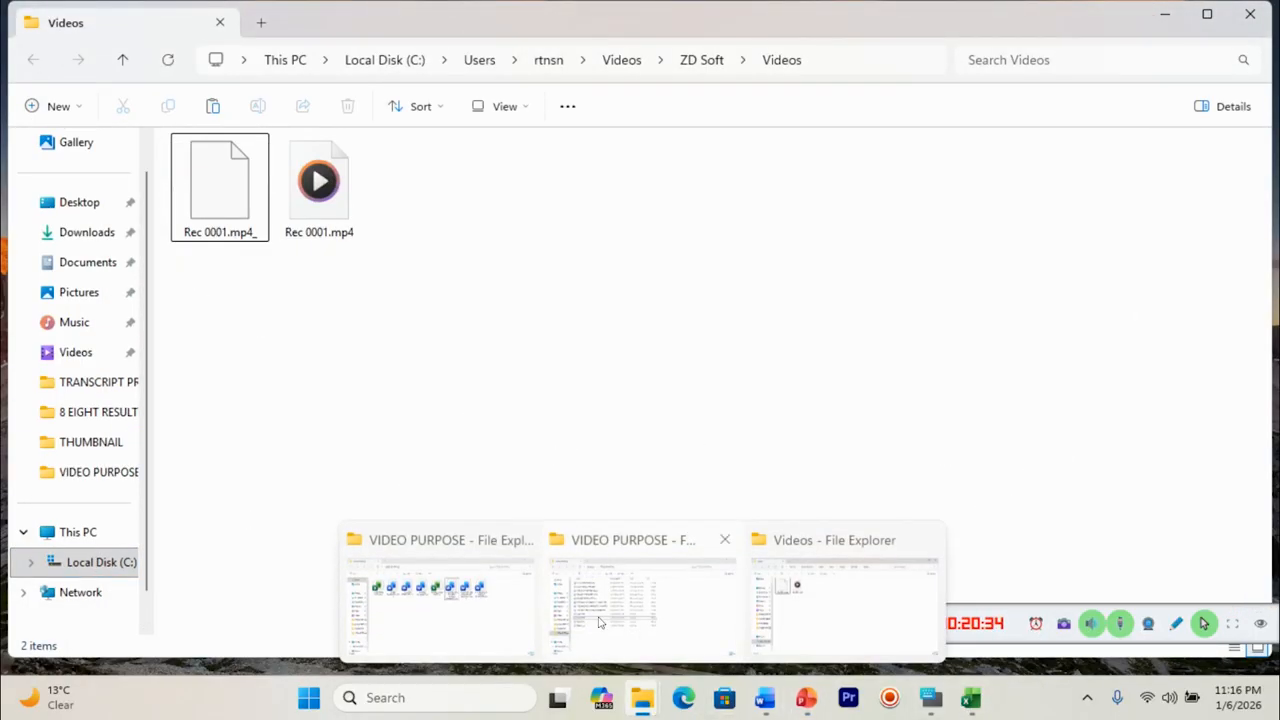
pyautogui.click(517, 610)
pyautogui.click(232, 178)
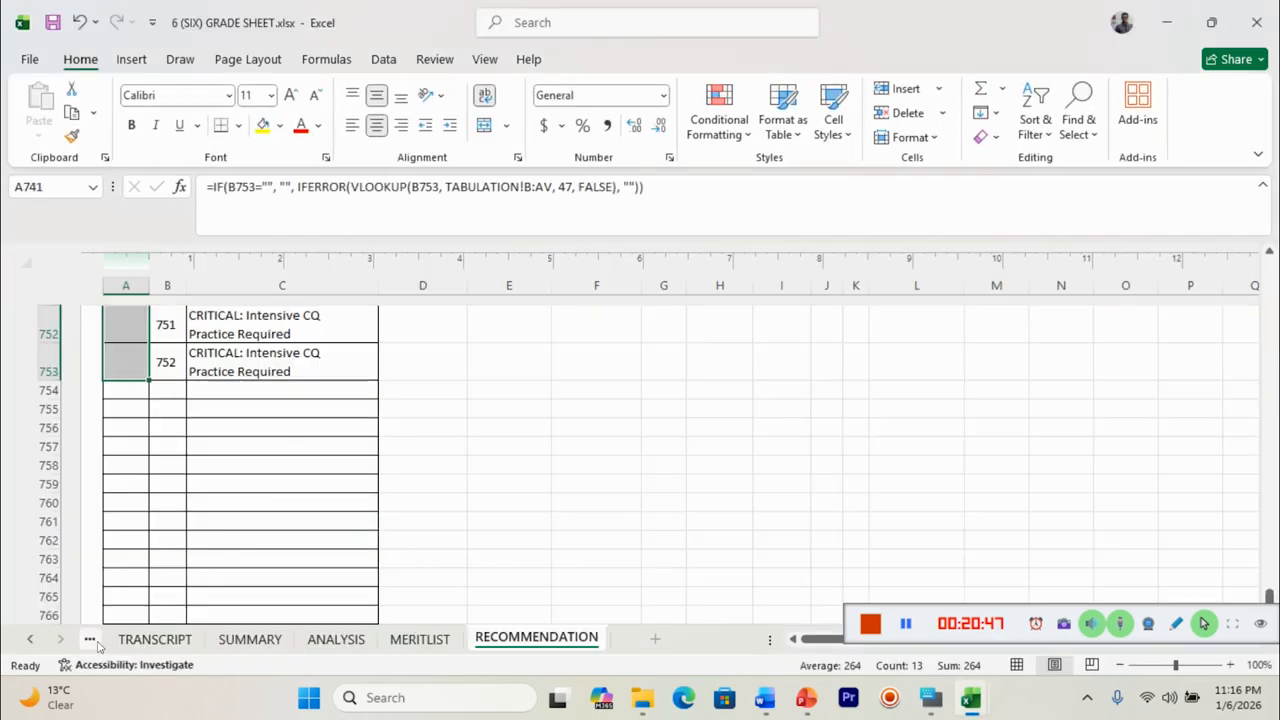
pyautogui.click(90, 639)
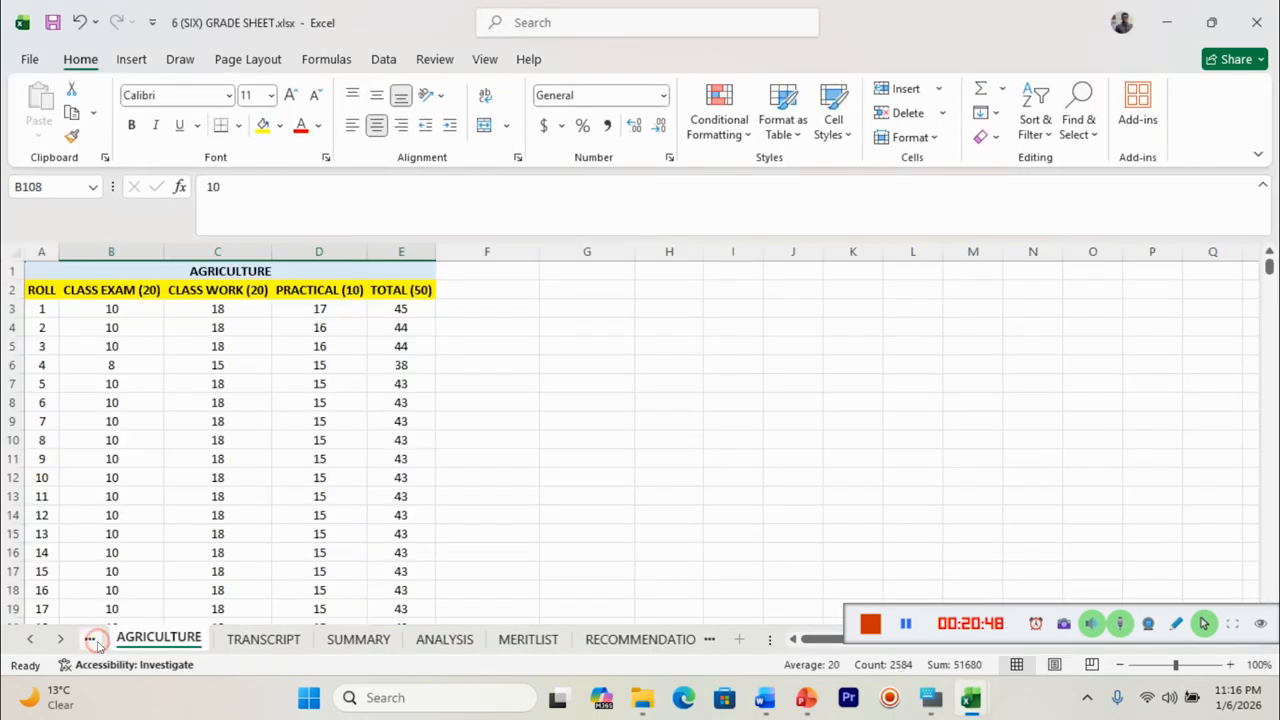
pyautogui.click(90, 639)
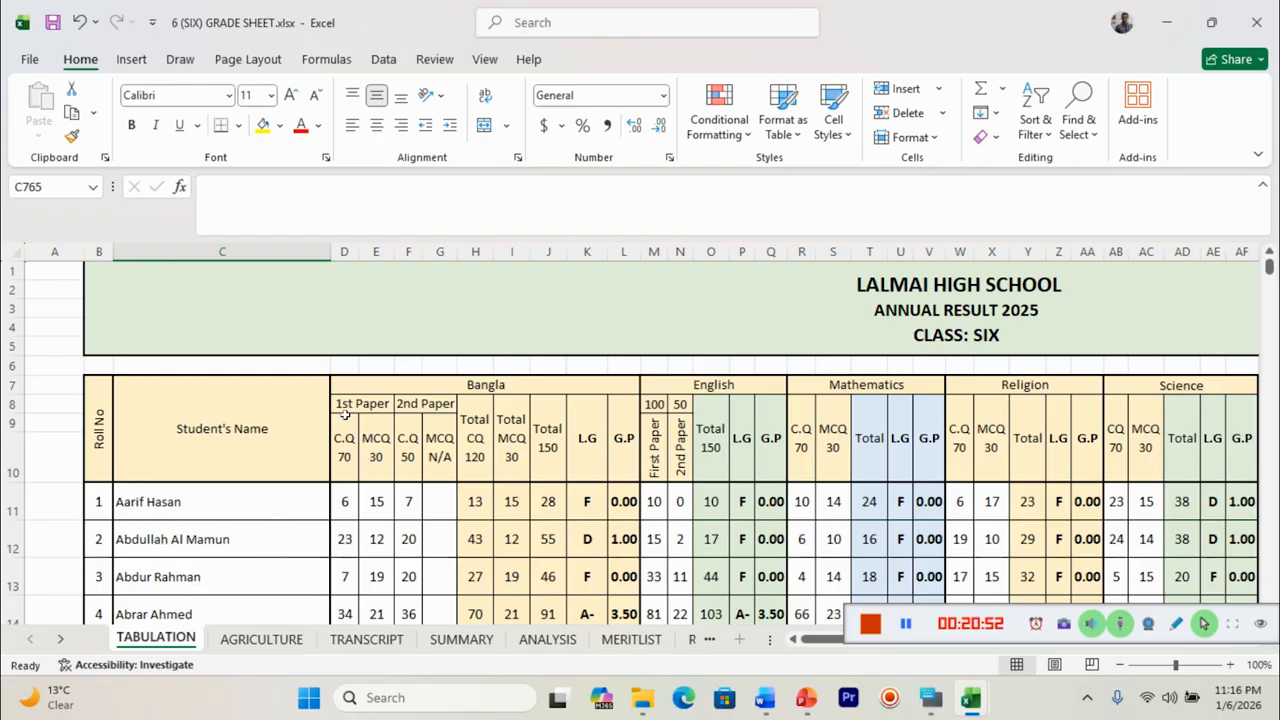
pyautogui.click(345, 502)
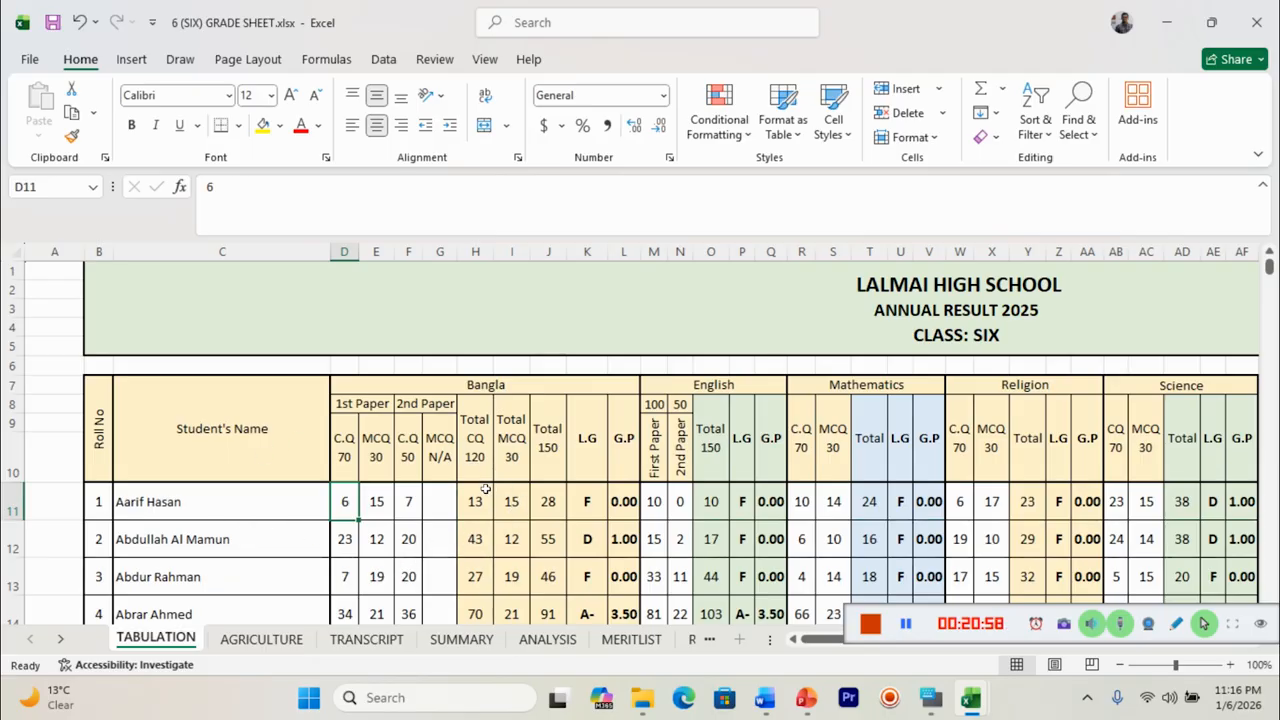
# - Look down the TABULATION sheet to the last students, close 6 (SIX) GRADE SHEET.xlsx, and cancel closing 9 (NINE) GRADE SHEET.xlsx
pyautogui.moveTo(1270, 268); pyautogui.dragTo(1272, 600)
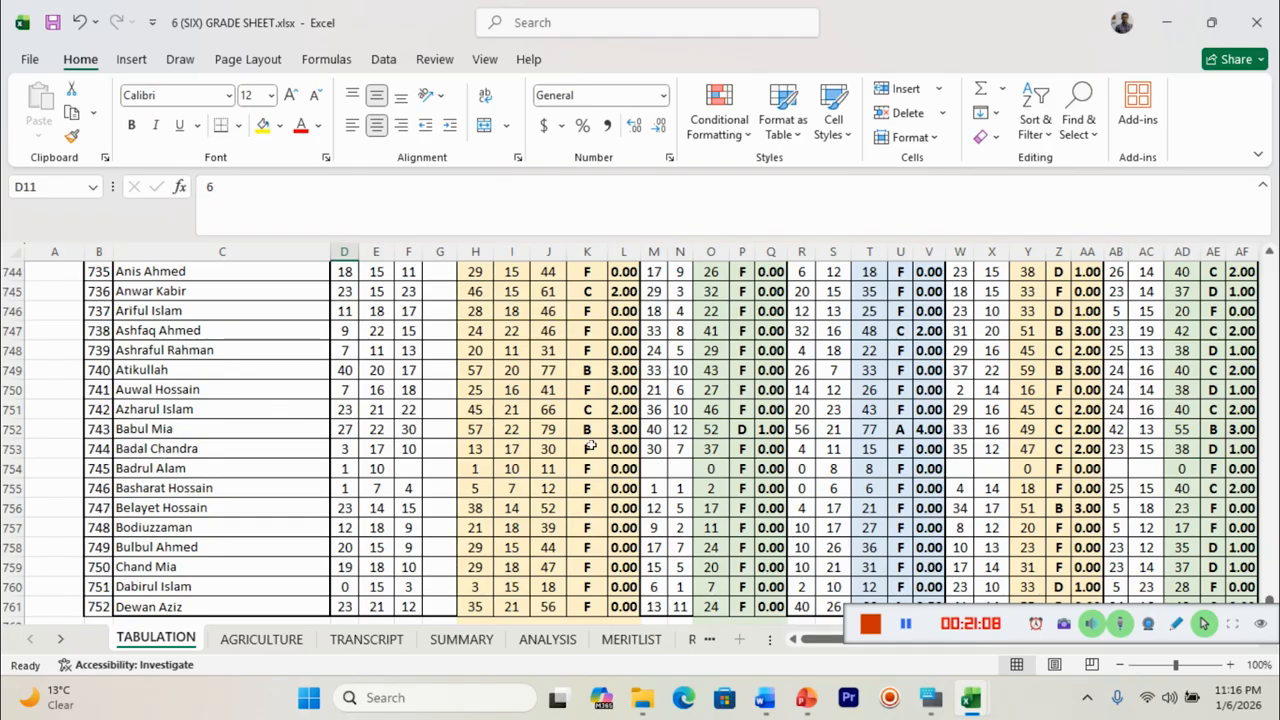
pyautogui.click(1262, 20)
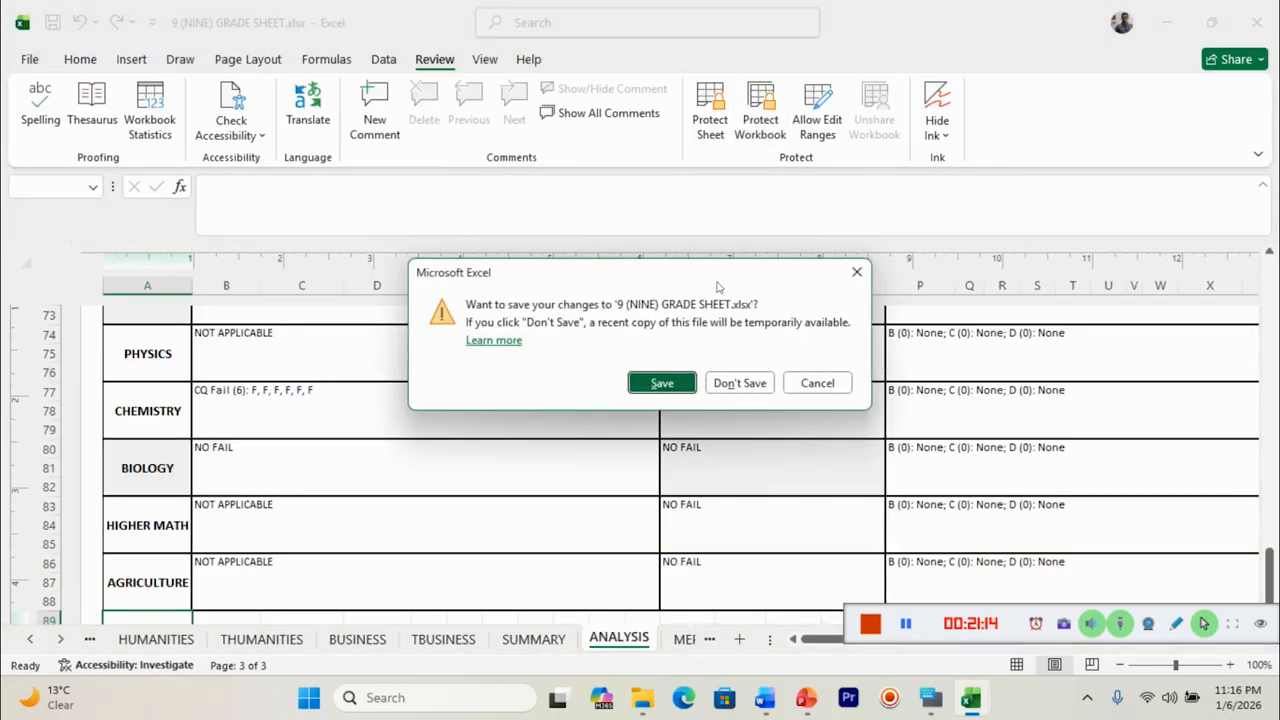
pyautogui.click(817, 386)
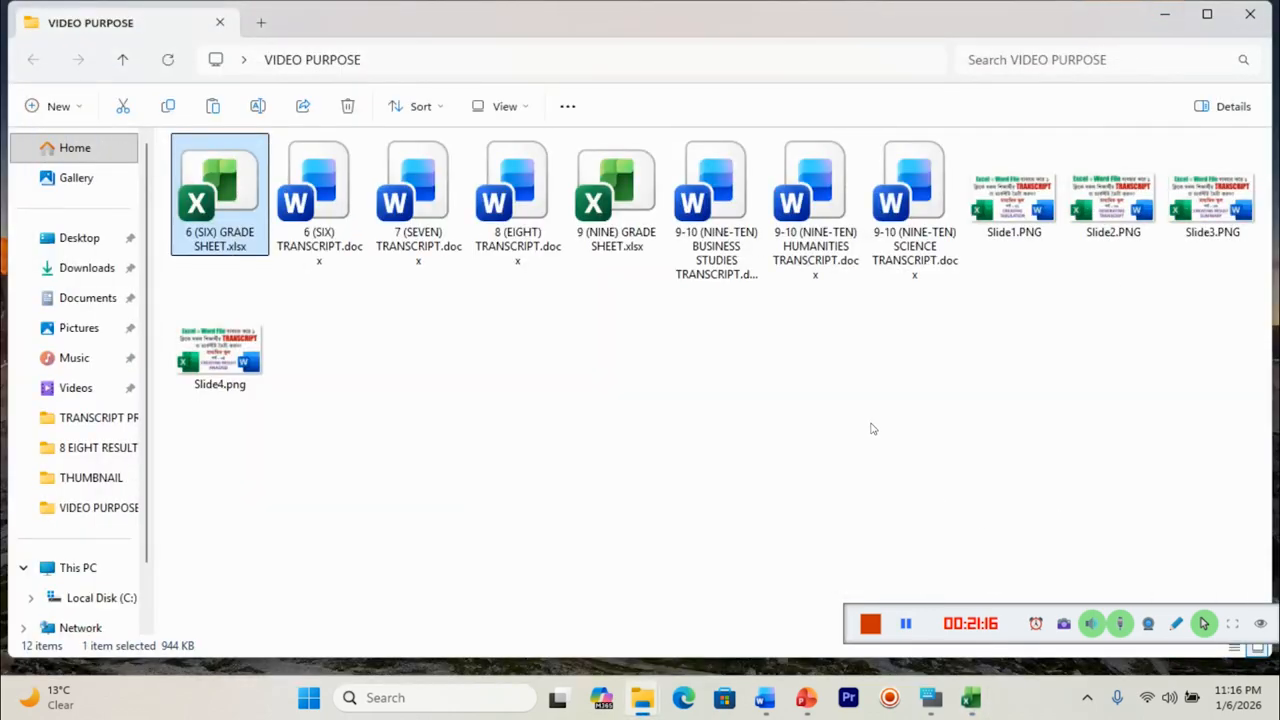
# - Open 6 (SIX) TRANSCRIPT.docx from the VIDEO PURPOSE folder with its linked mail merge data
pyautogui.click(1165, 15)
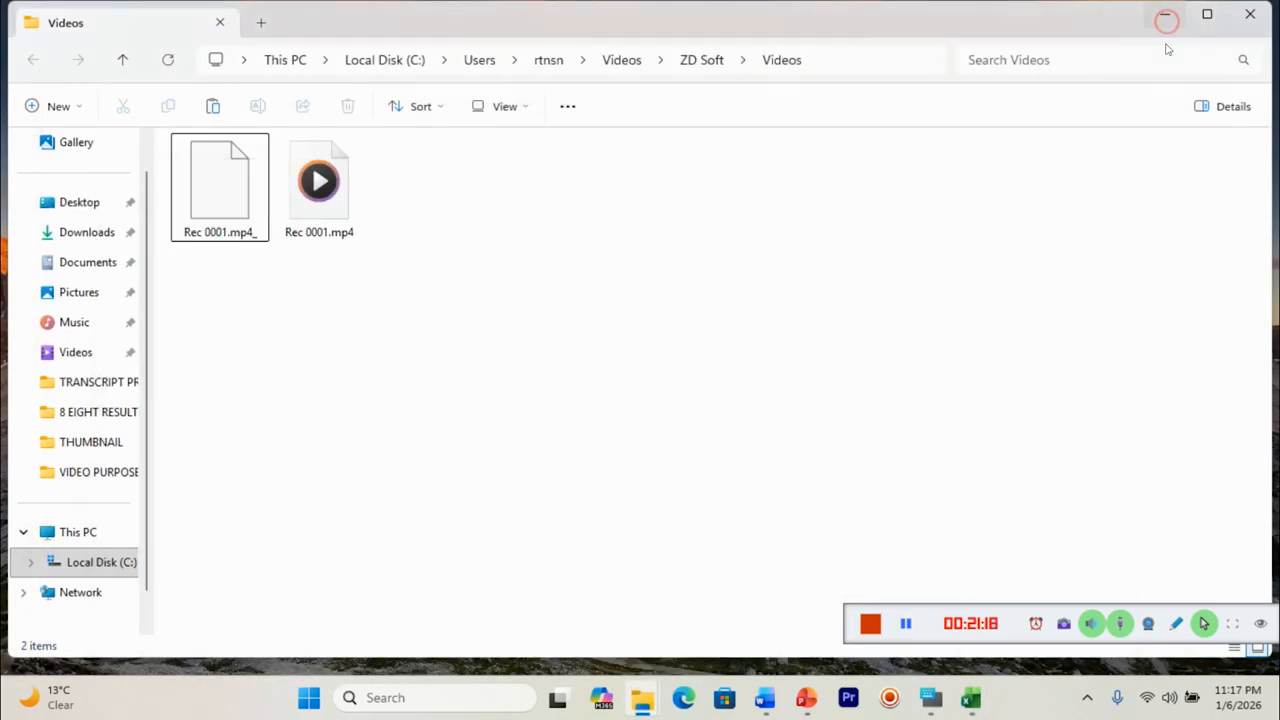
pyautogui.moveTo(764, 697)
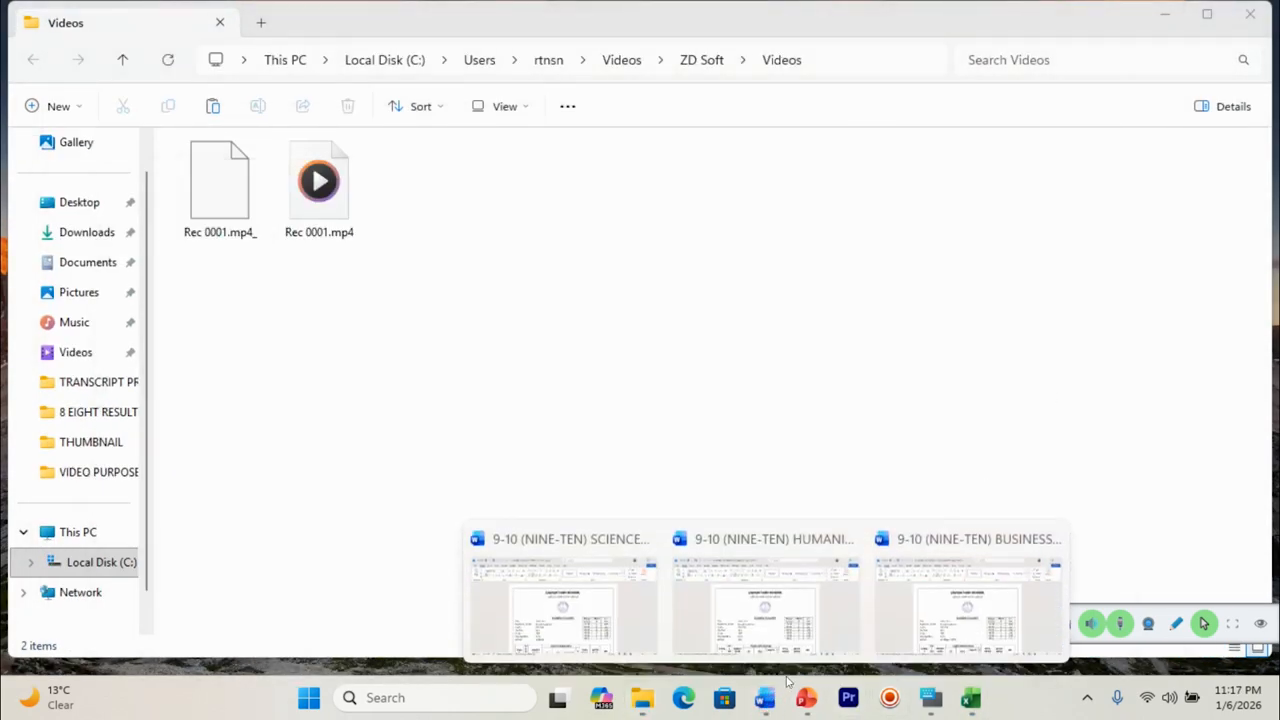
pyautogui.moveTo(577, 594)
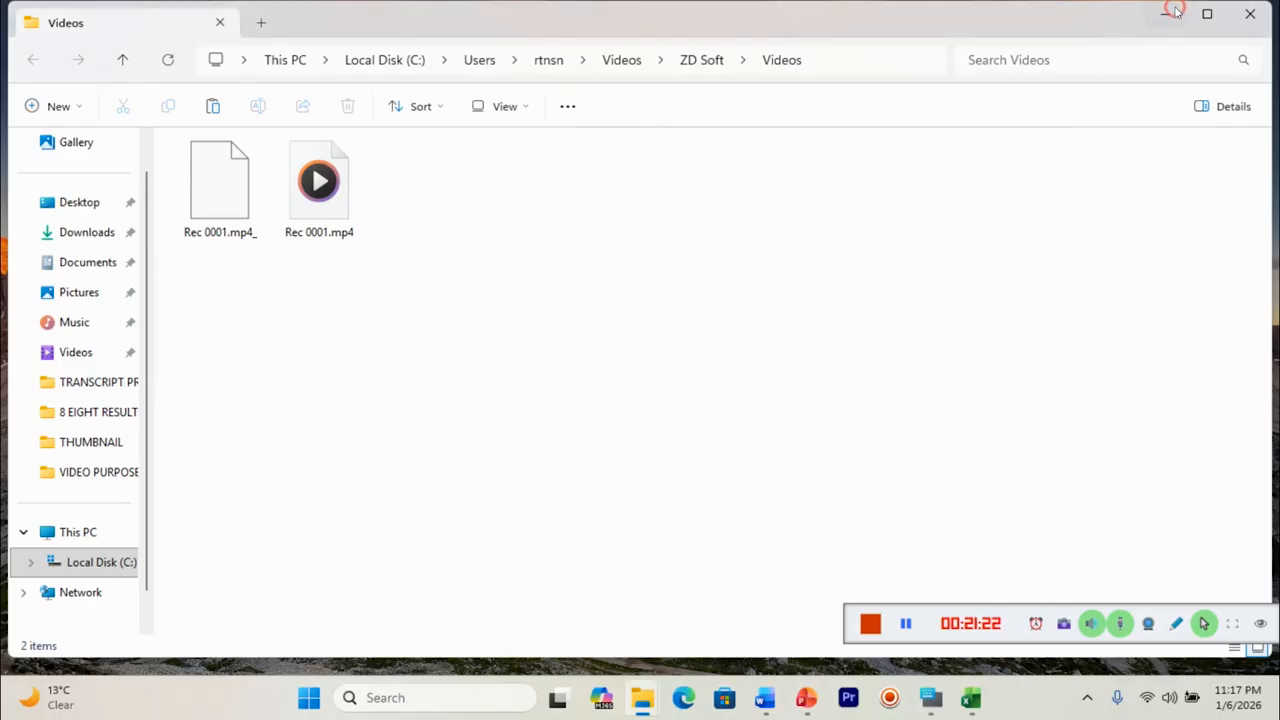
pyautogui.click(1176, 12)
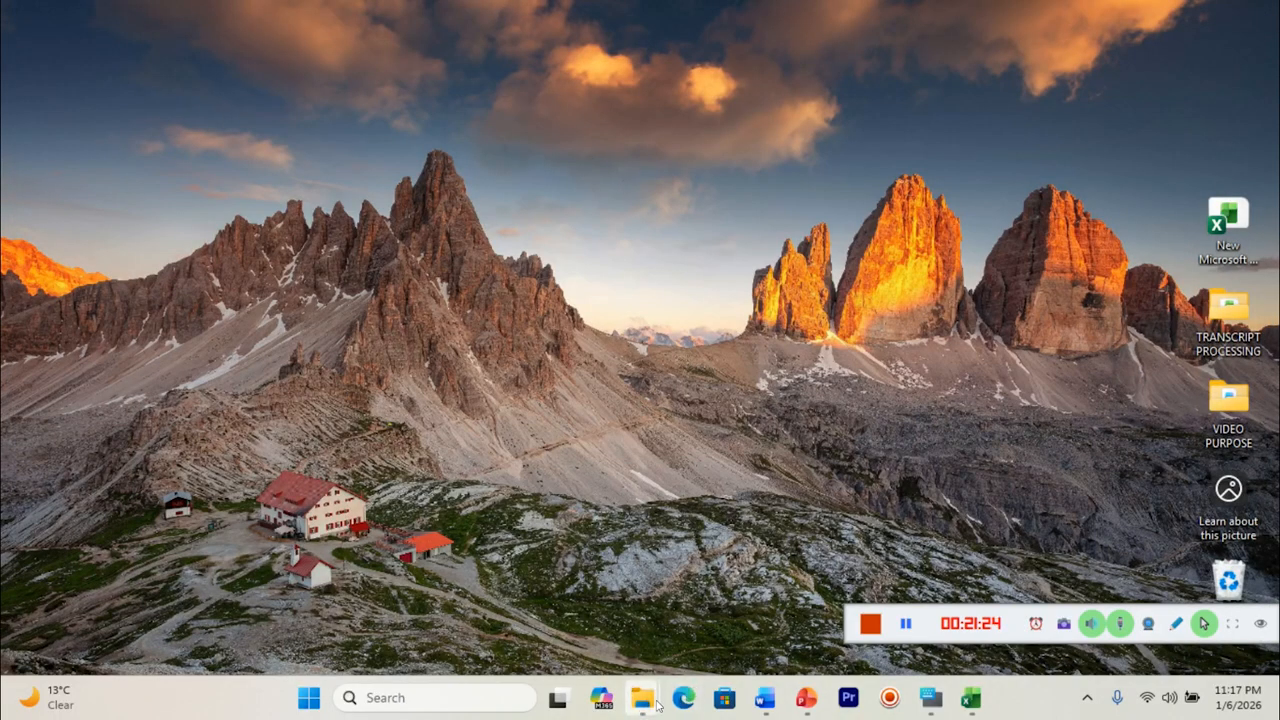
pyautogui.moveTo(659, 706)
pyautogui.click(483, 614)
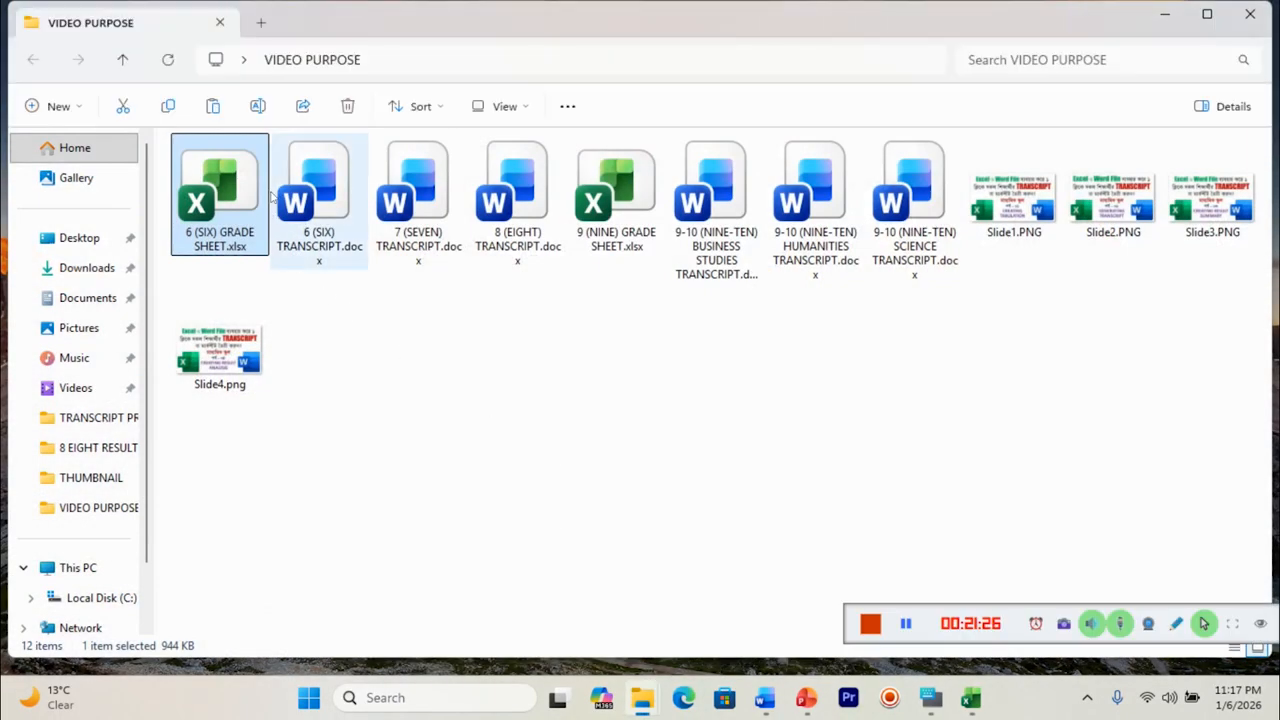
pyautogui.click(331, 162)
pyautogui.doubleClick(331, 162)
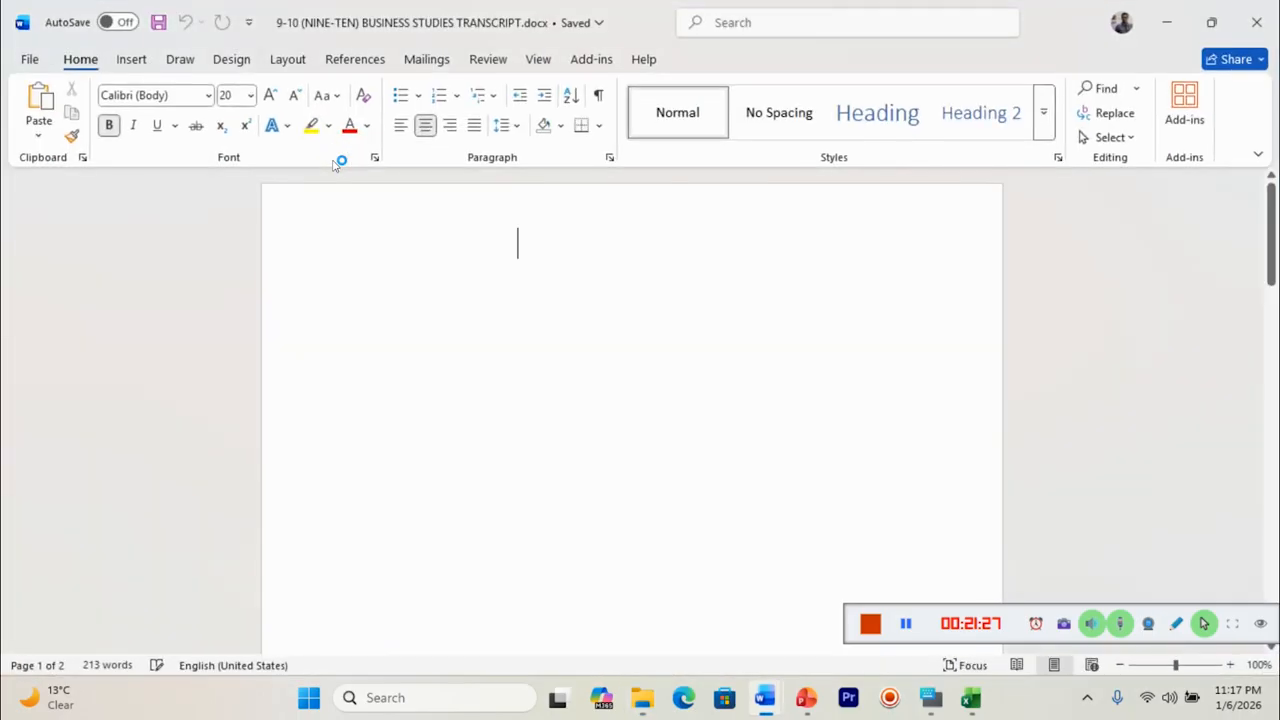
pyautogui.click(682, 423)
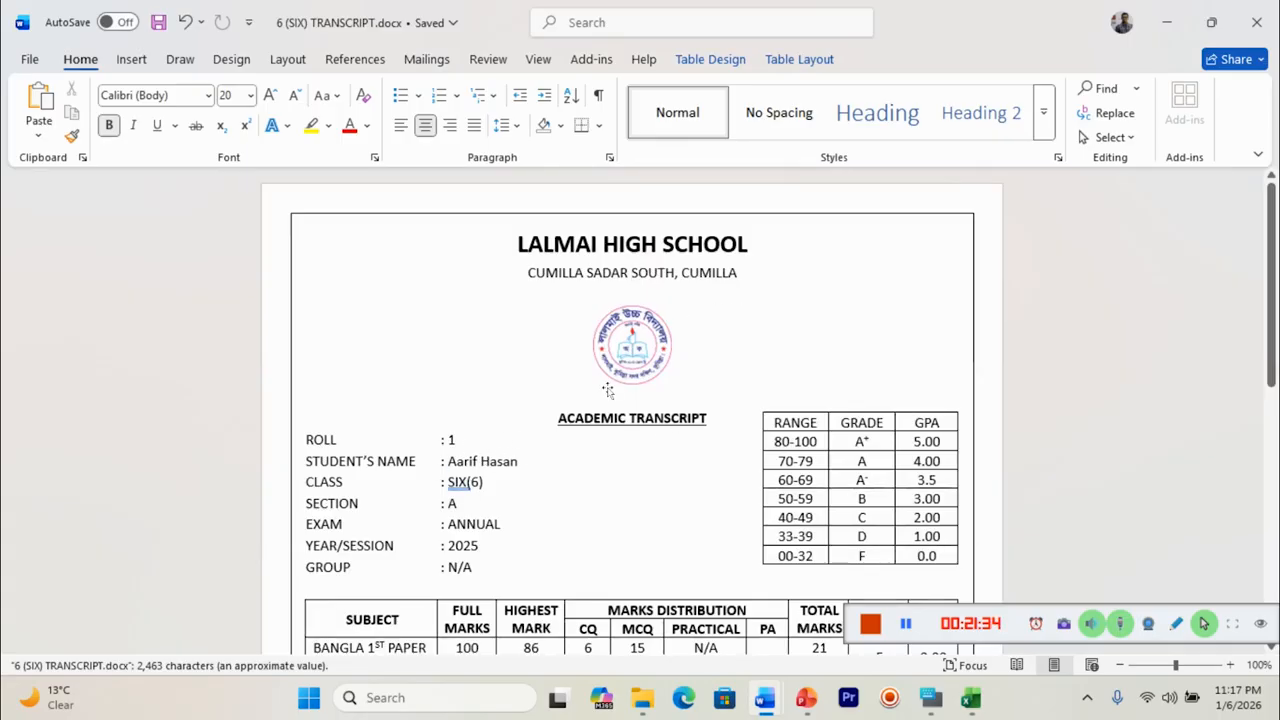
# - Merge all records to the Microsoft Print to PDF printer and choose the Desktop as the output folder
pyautogui.click(430, 62)
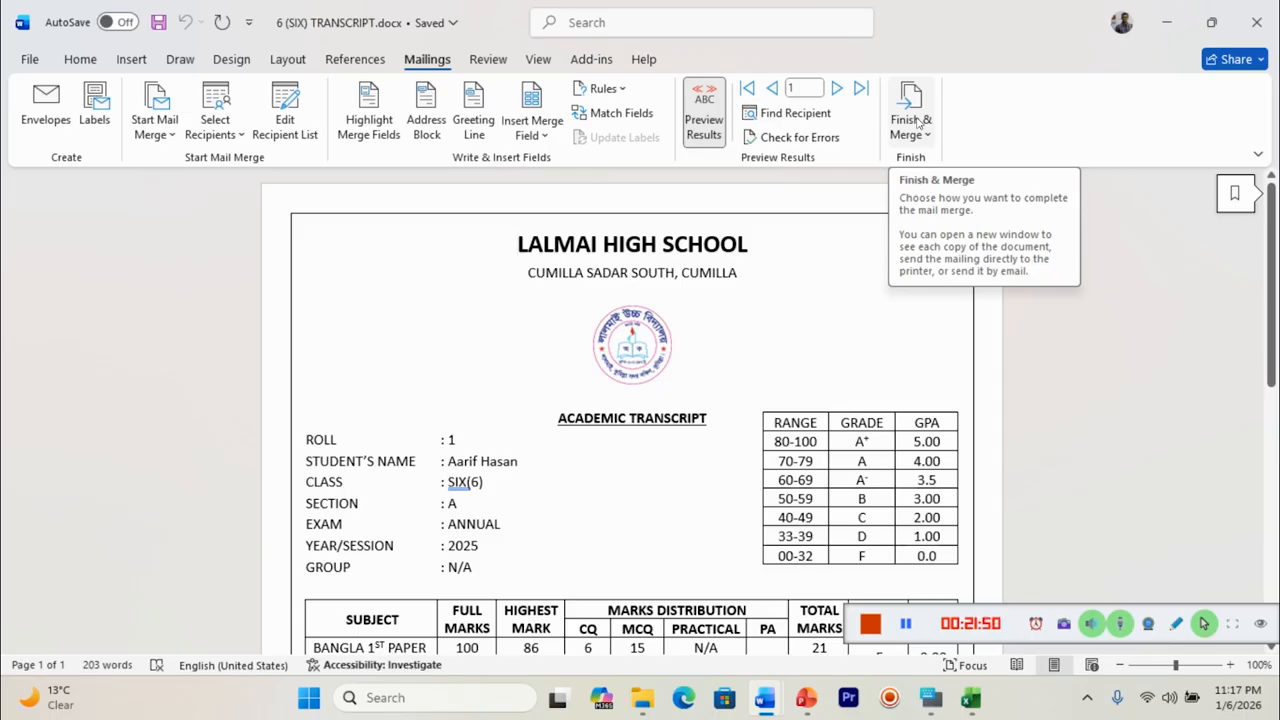
pyautogui.click(917, 121)
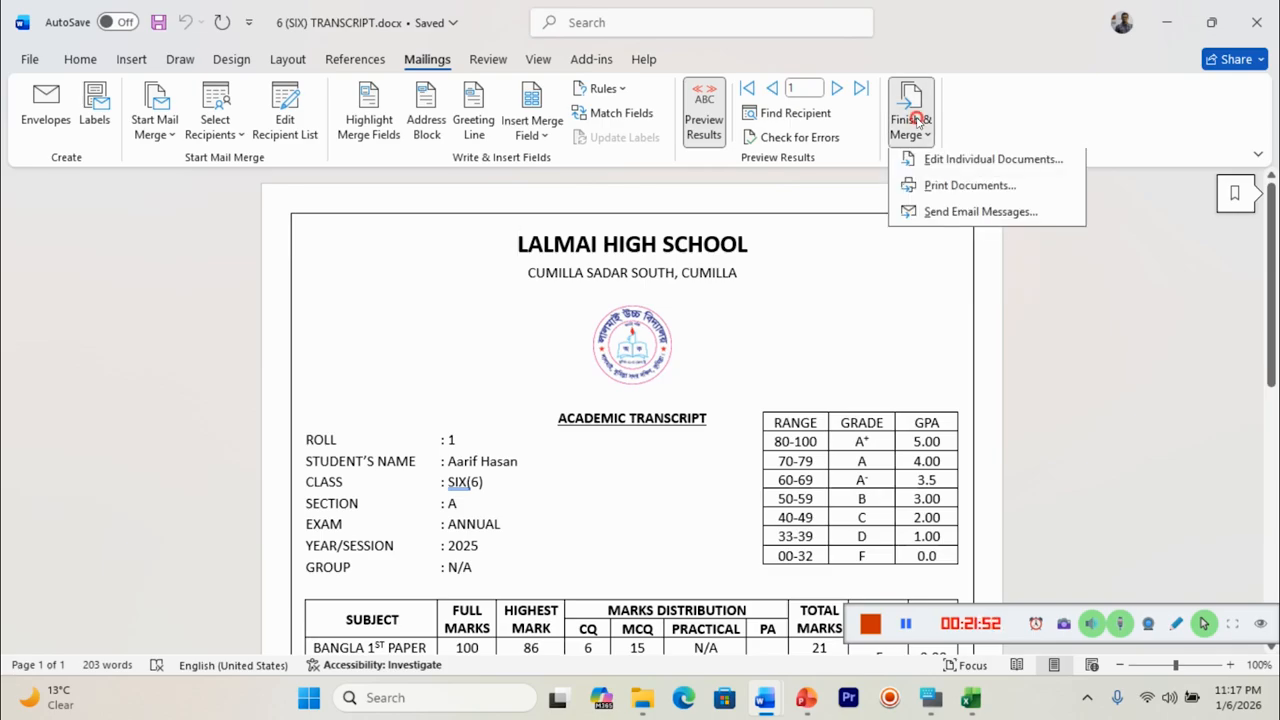
pyautogui.click(958, 189)
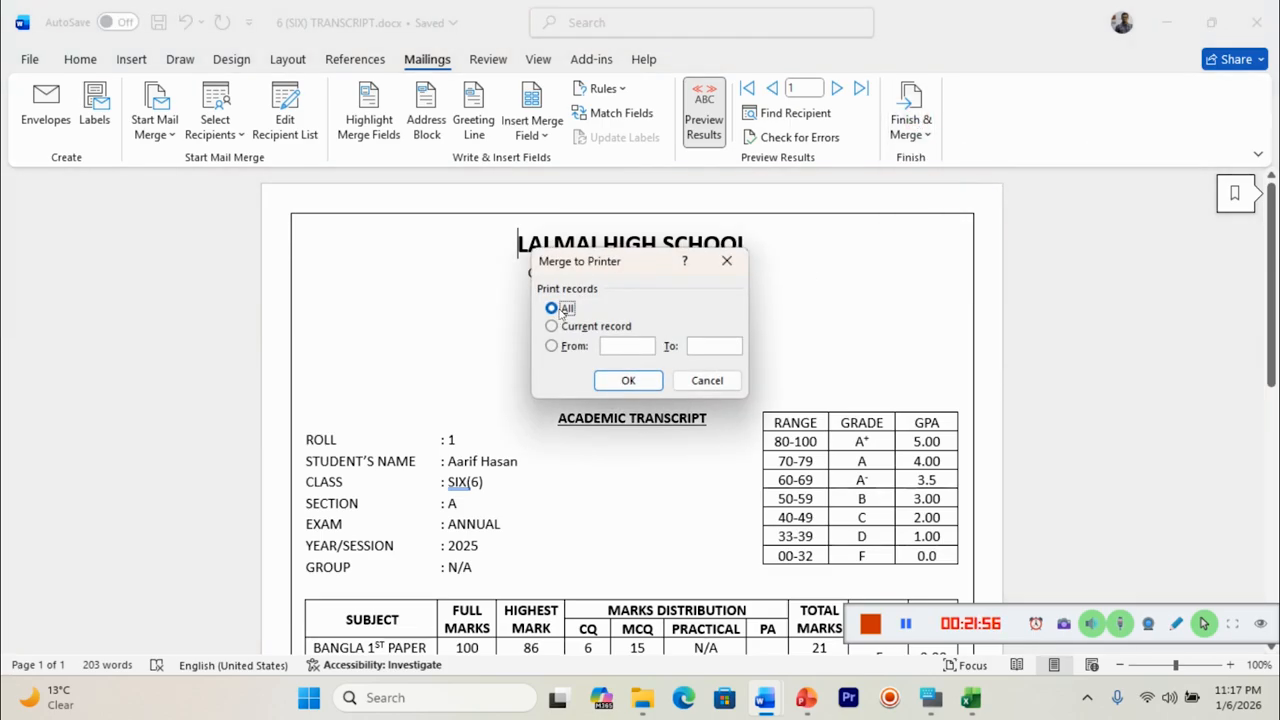
pyautogui.click(628, 380)
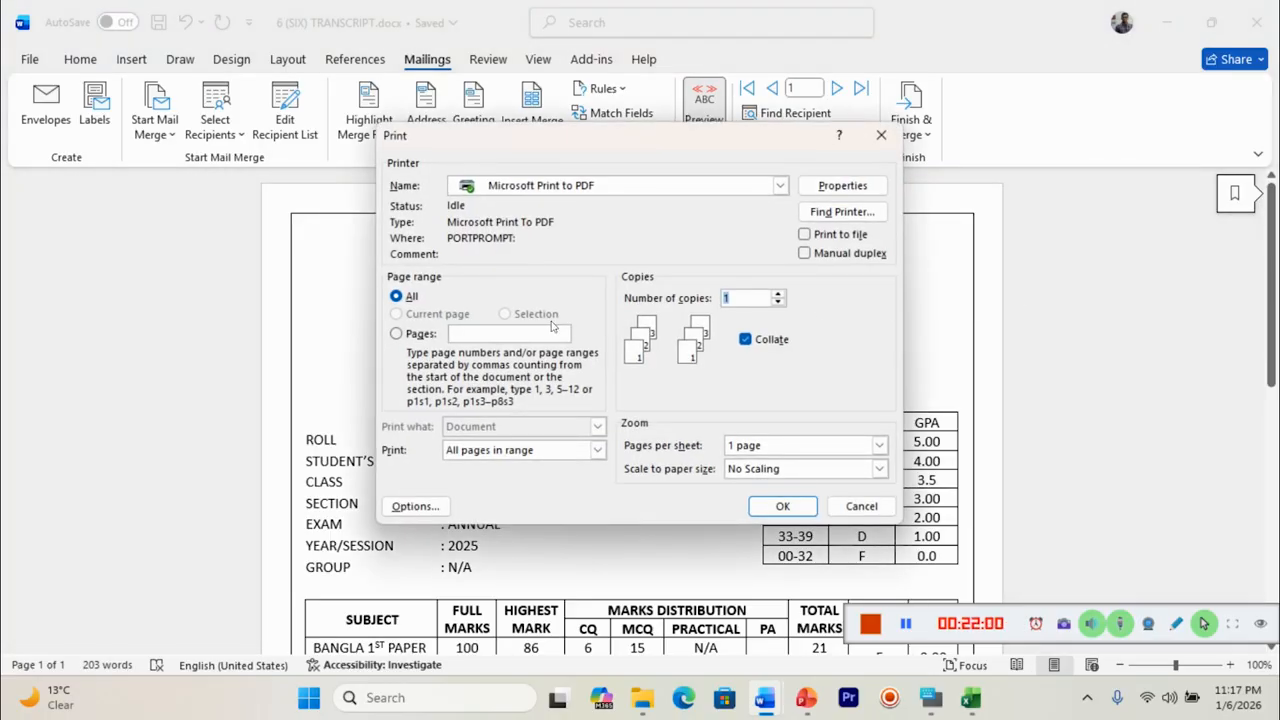
pyautogui.click(783, 507)
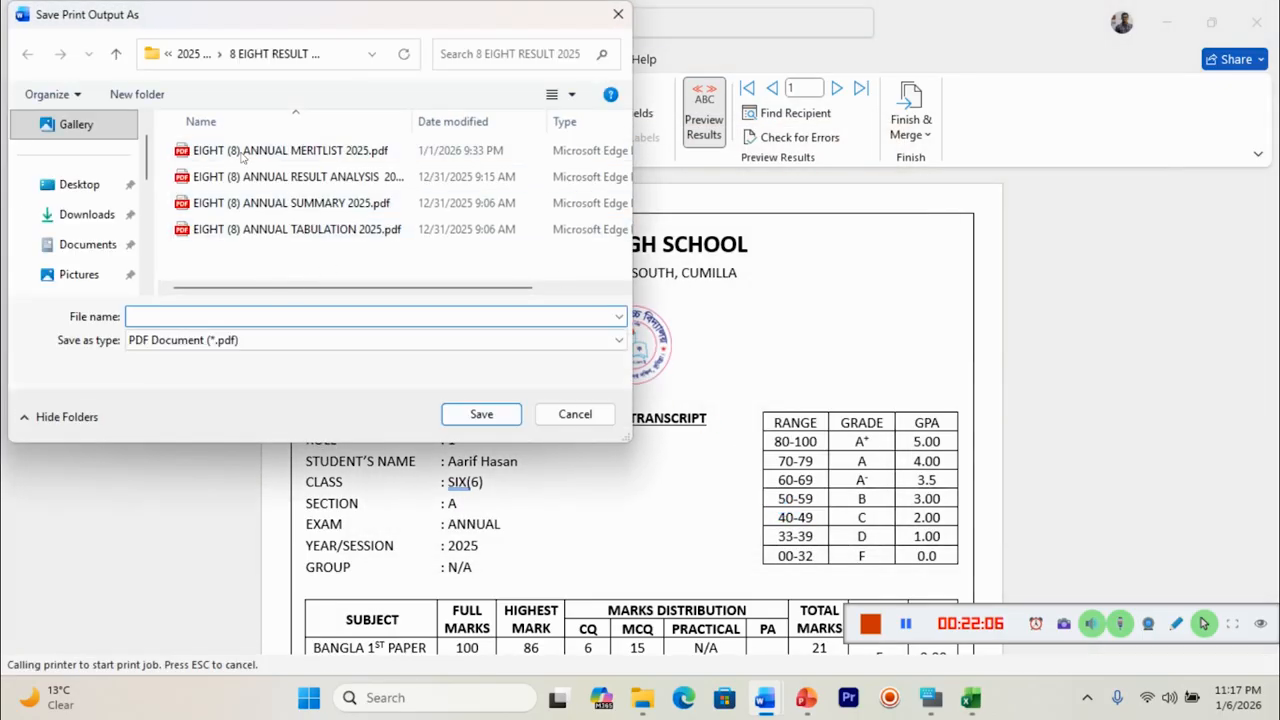
pyautogui.click(78, 184)
pyautogui.click(152, 317)
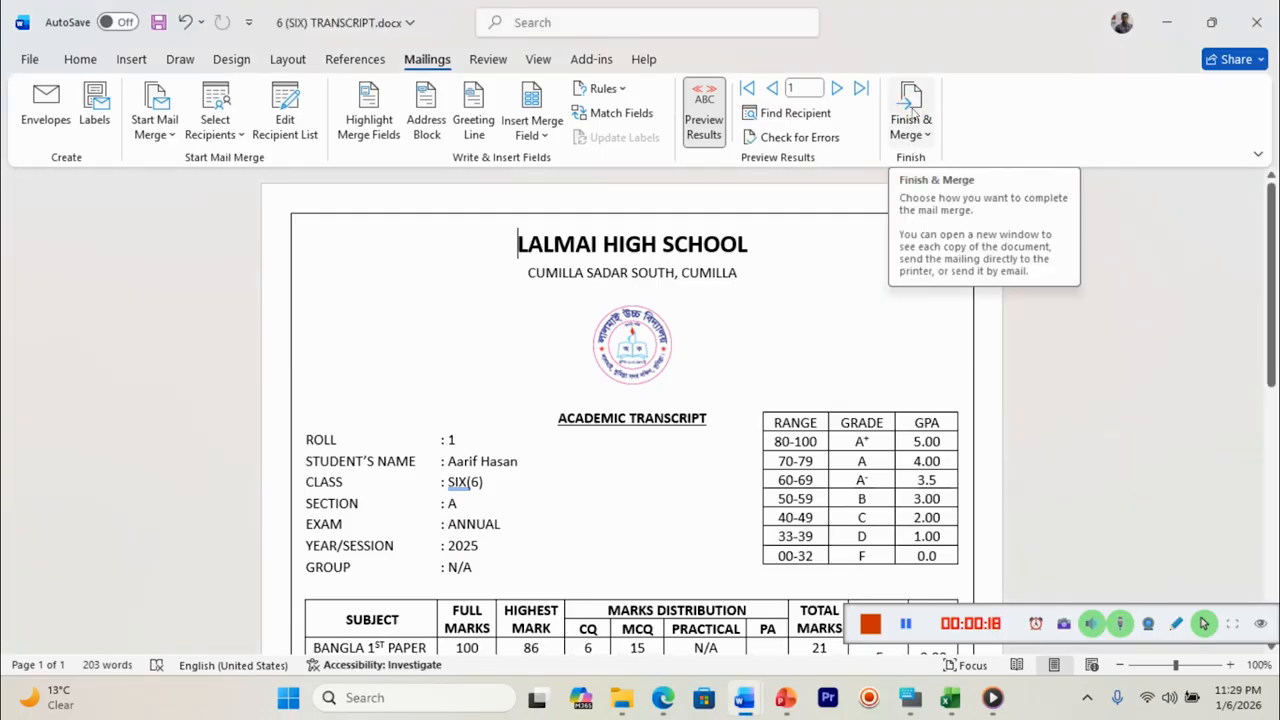
pyautogui.click(913, 120)
pyautogui.click(930, 187)
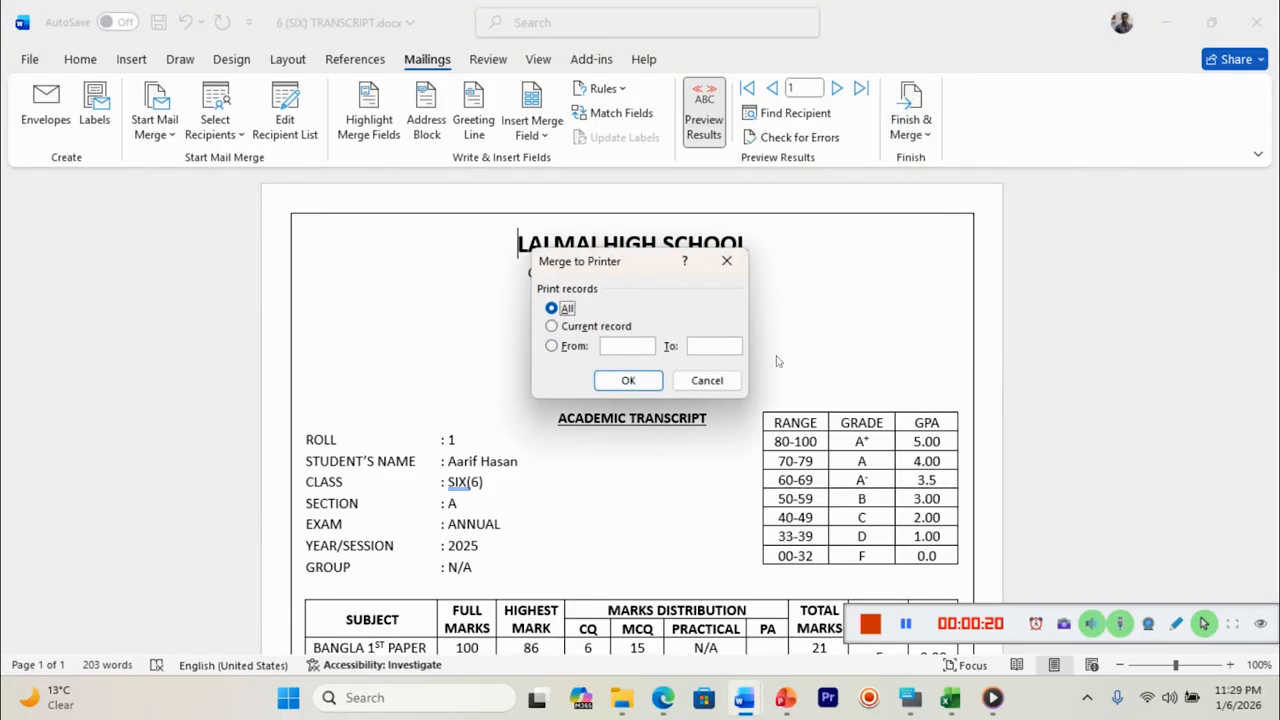
pyautogui.click(628, 378)
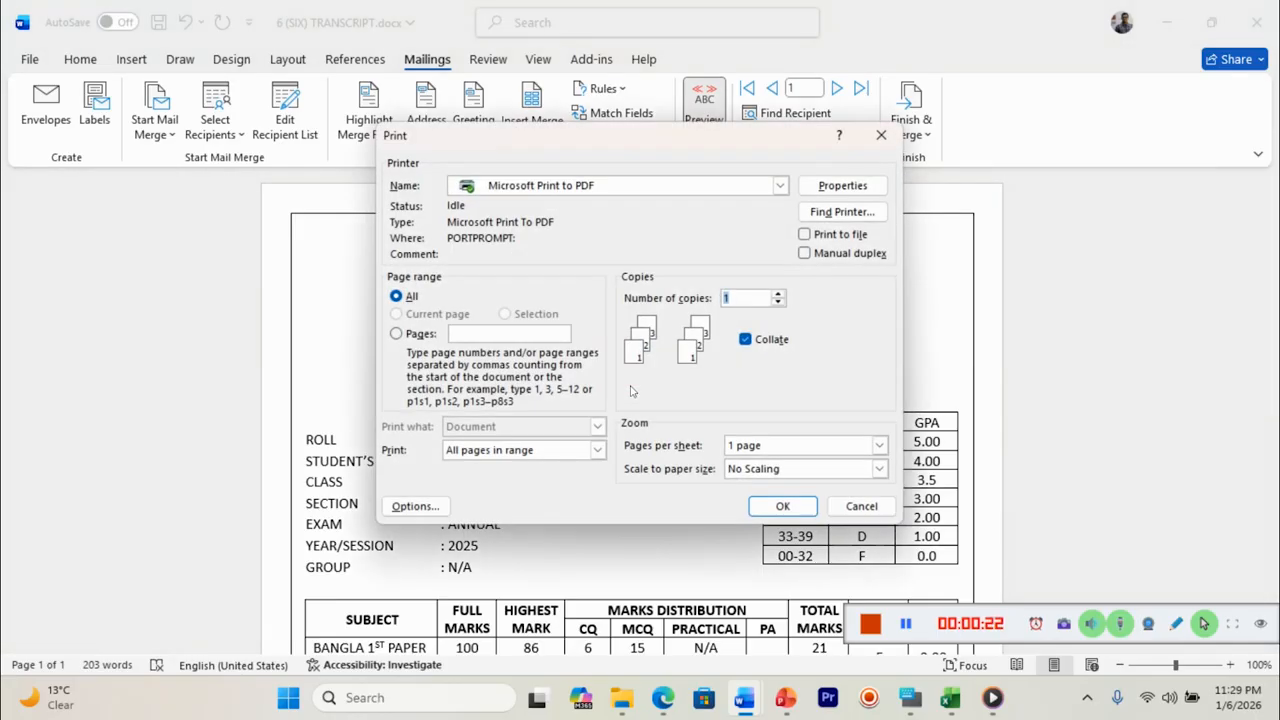
pyautogui.click(762, 507)
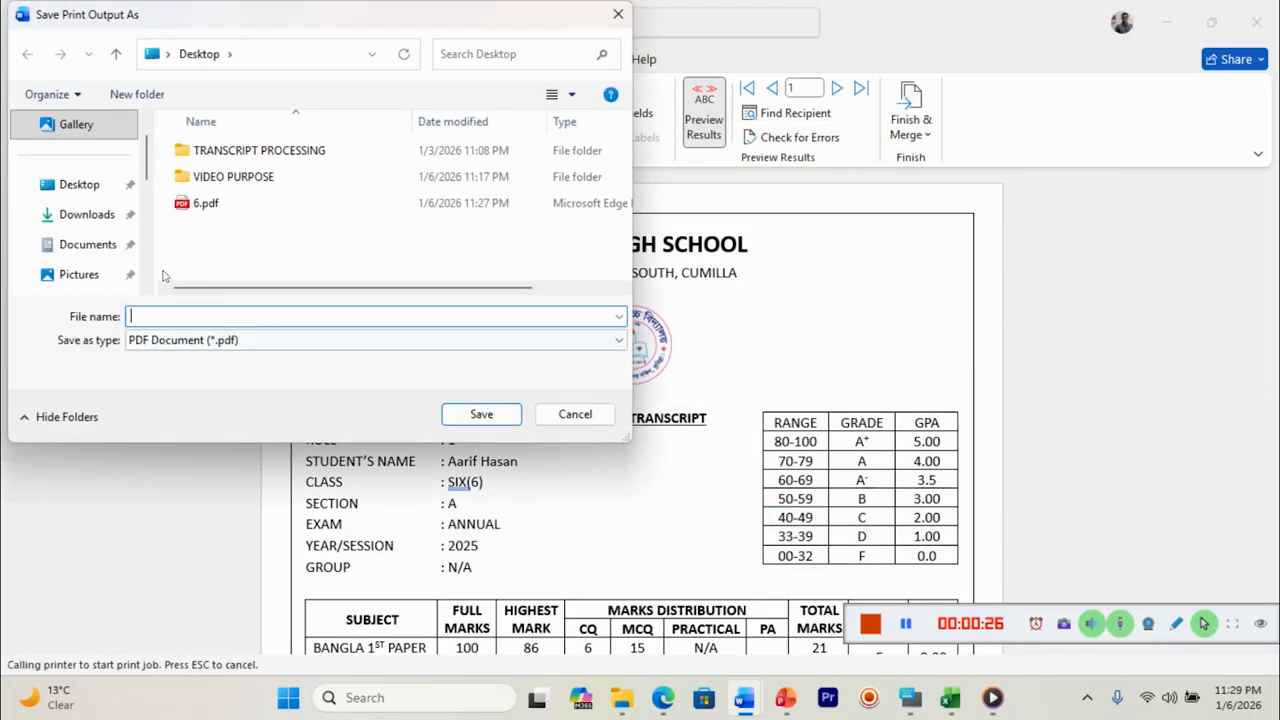
pyautogui.click(80, 183)
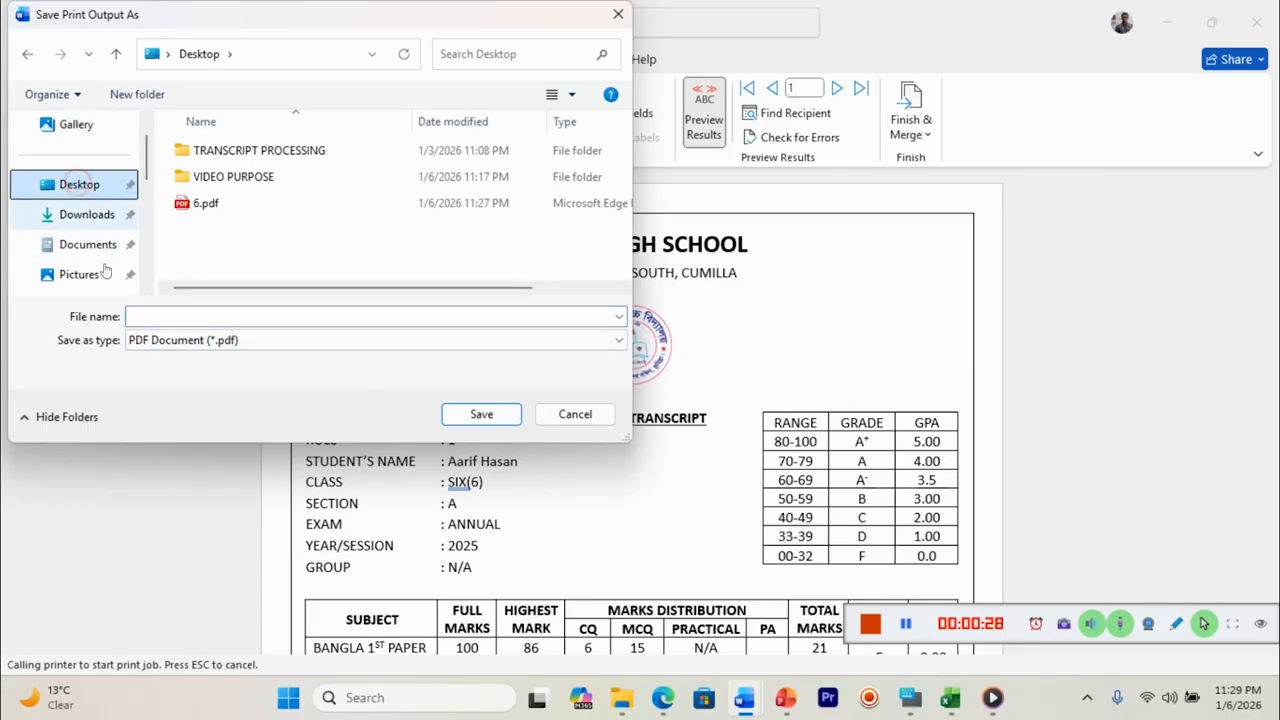
pyautogui.click(140, 313)
pyautogui.write('6')
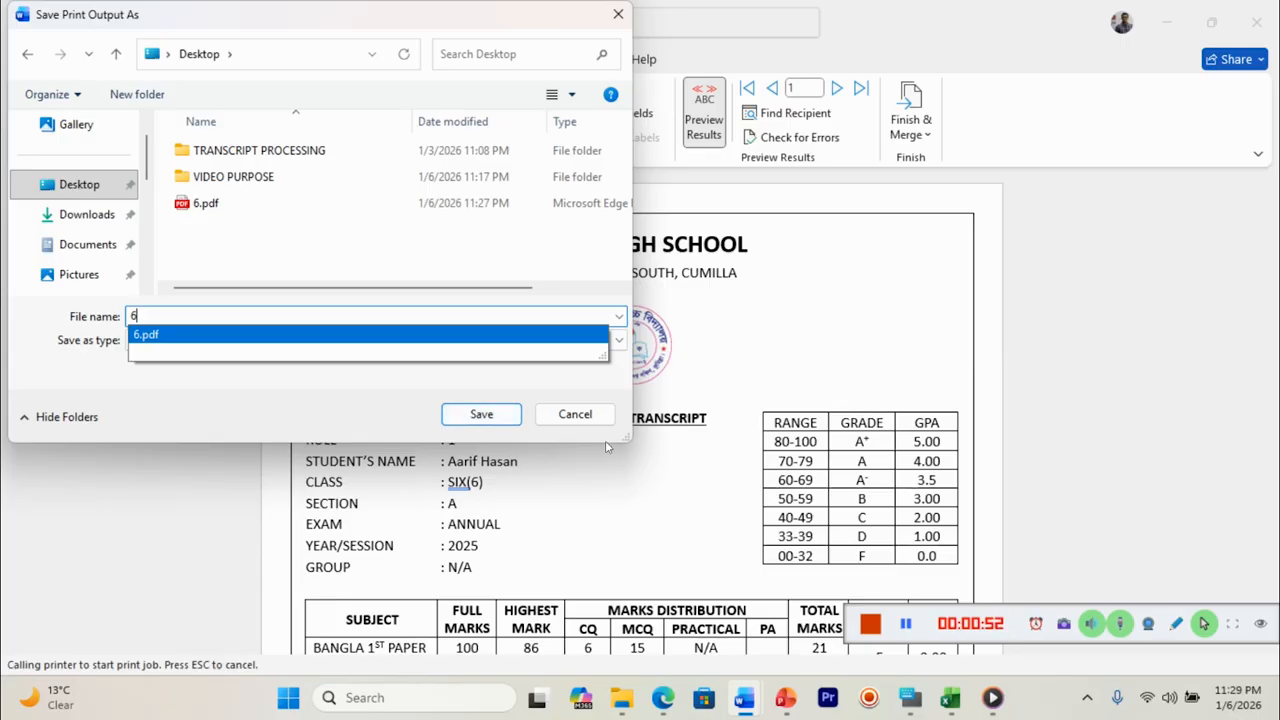
pyautogui.click(584, 416)
pyautogui.click(584, 416)
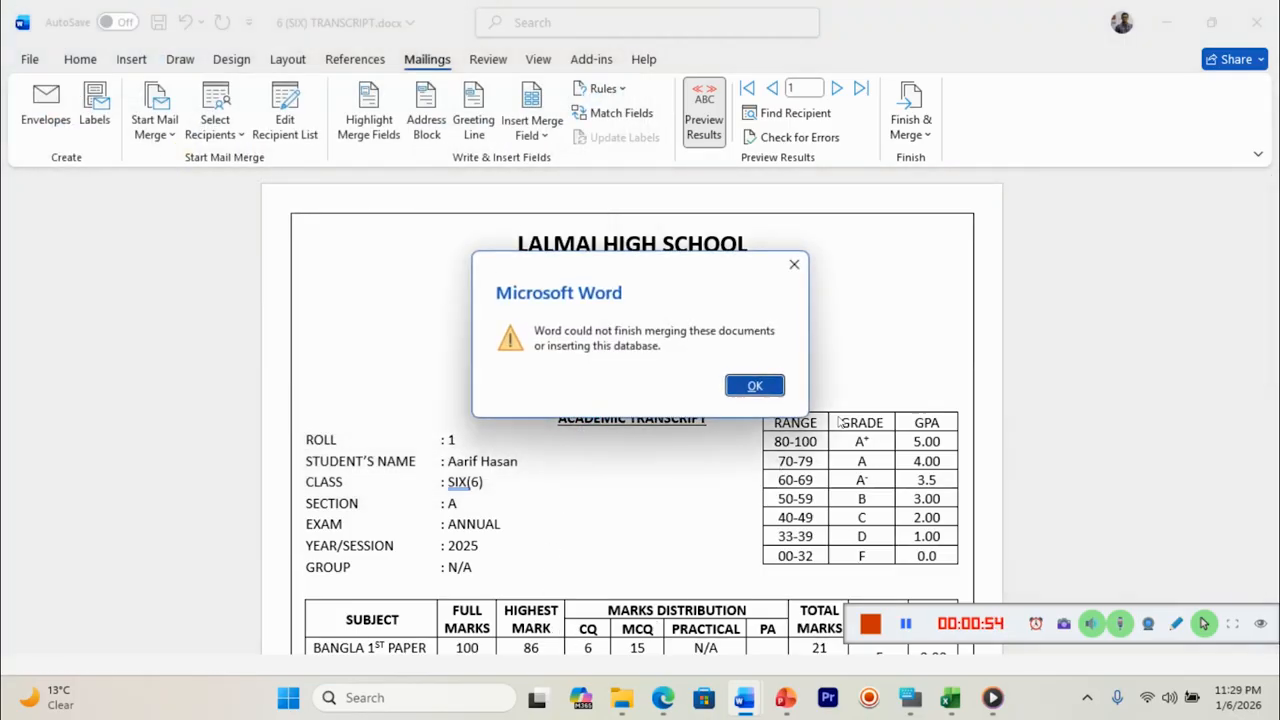
pyautogui.click(755, 385)
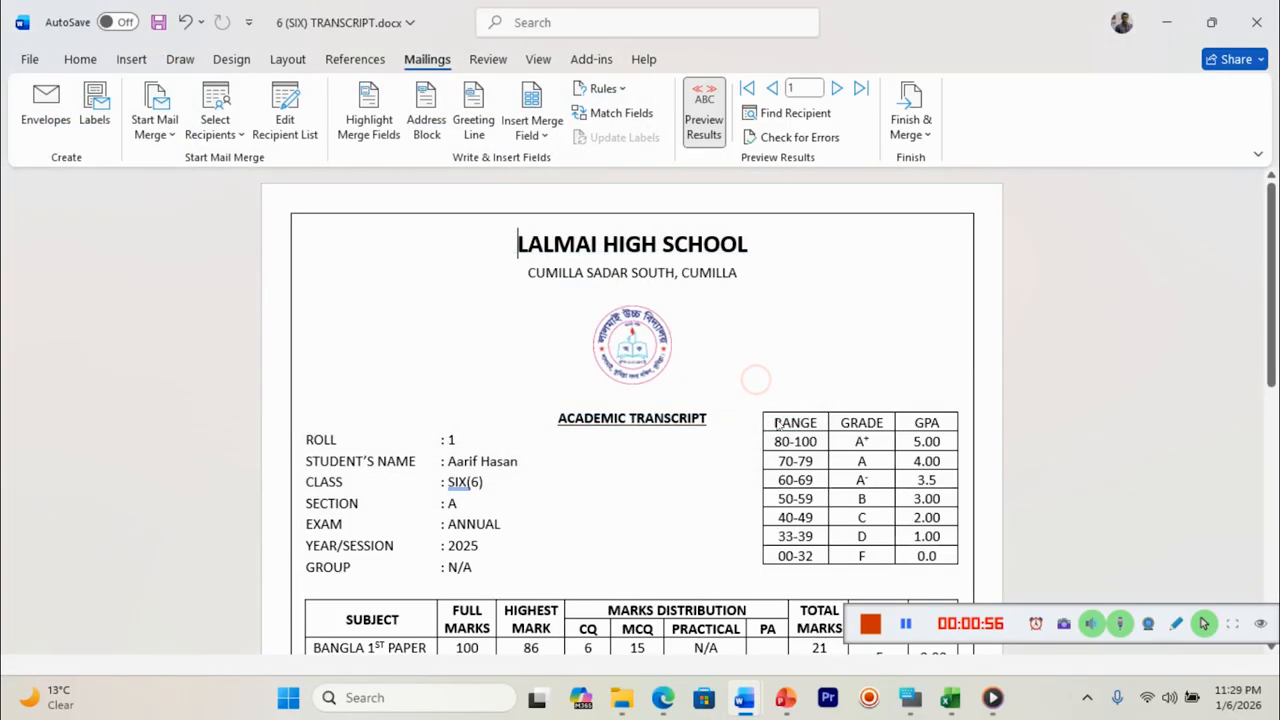
# - Minimise the open windows and open 6.pdf from the Desktop
pyautogui.click(1164, 22)
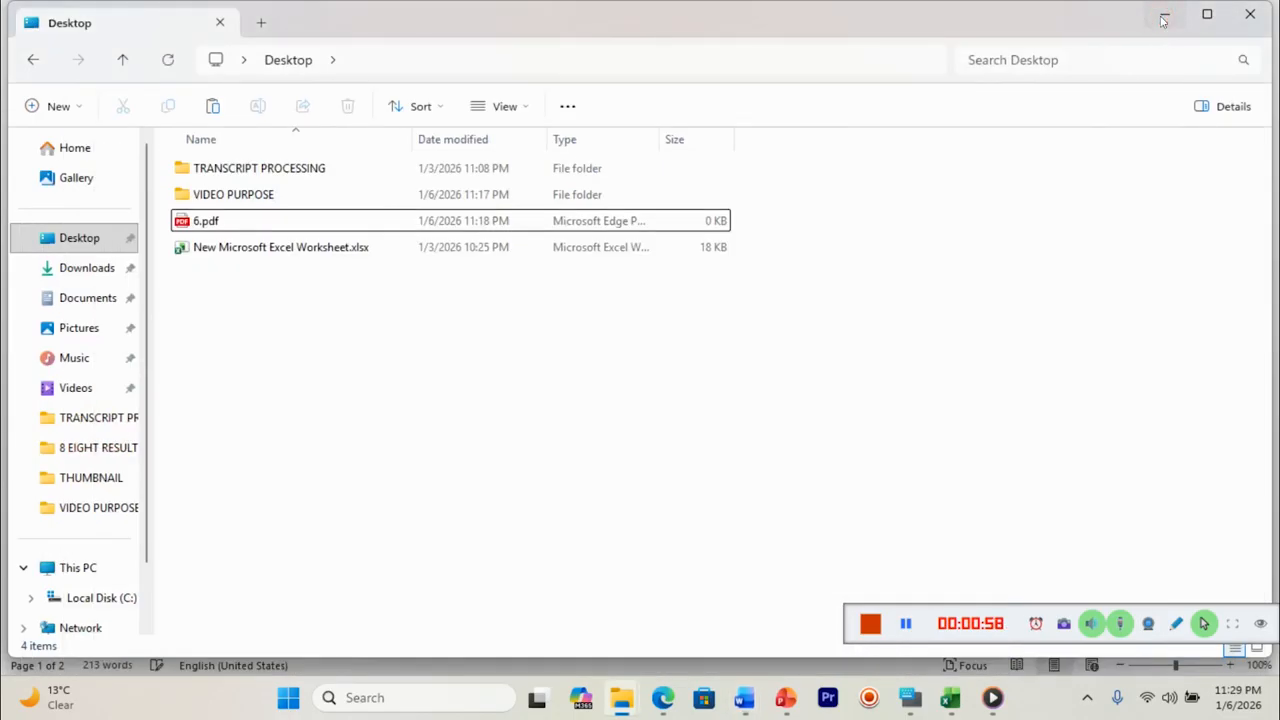
pyautogui.click(1163, 22)
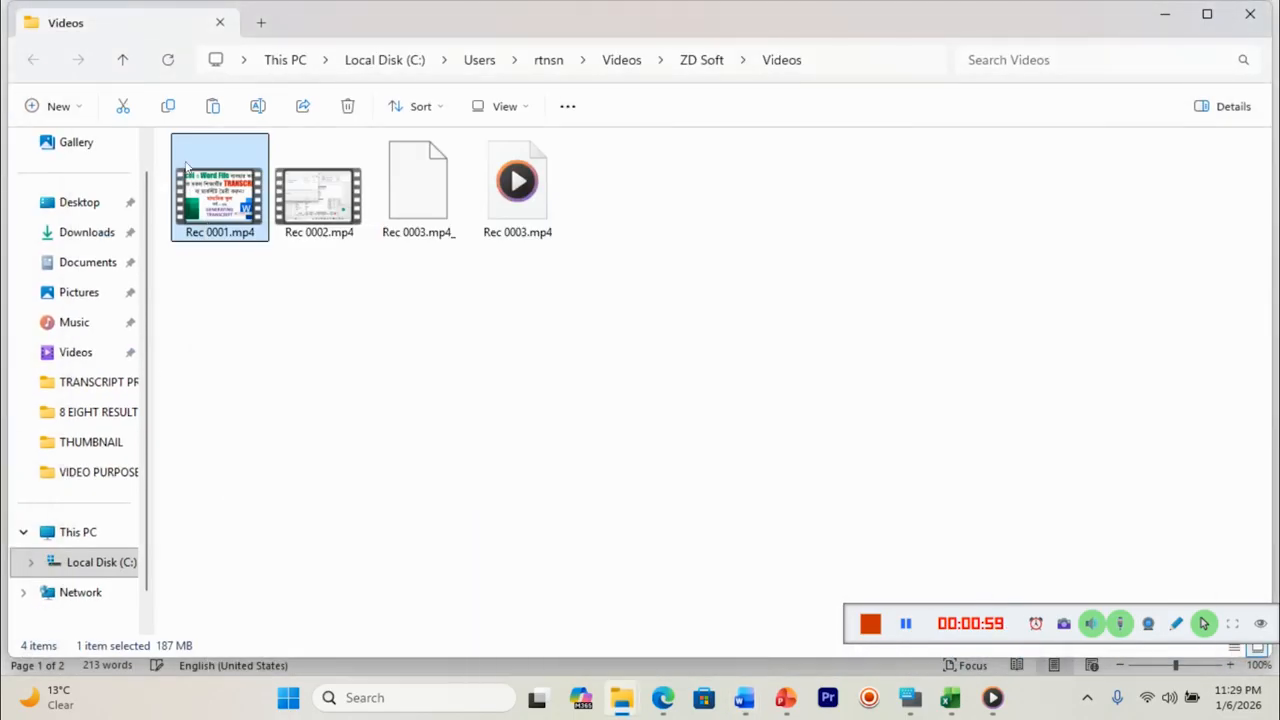
pyautogui.click(1157, 14)
pyautogui.click(1163, 20)
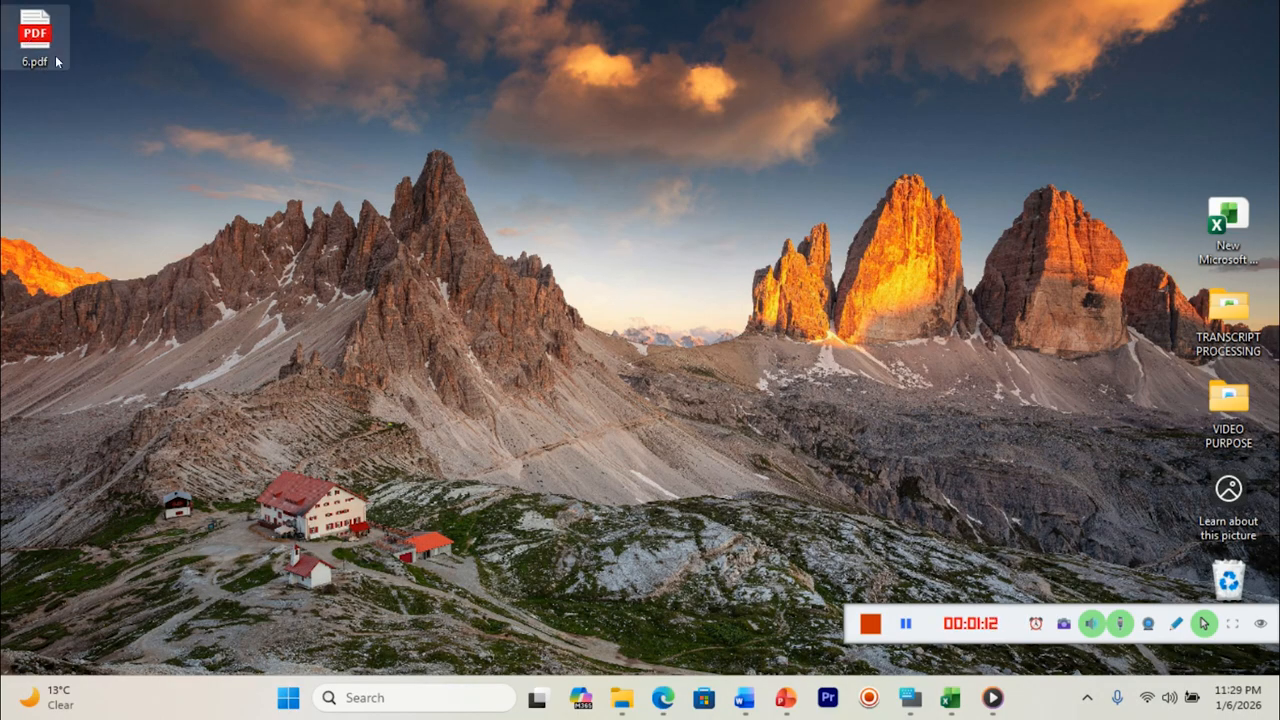
pyautogui.doubleClick(56, 60)
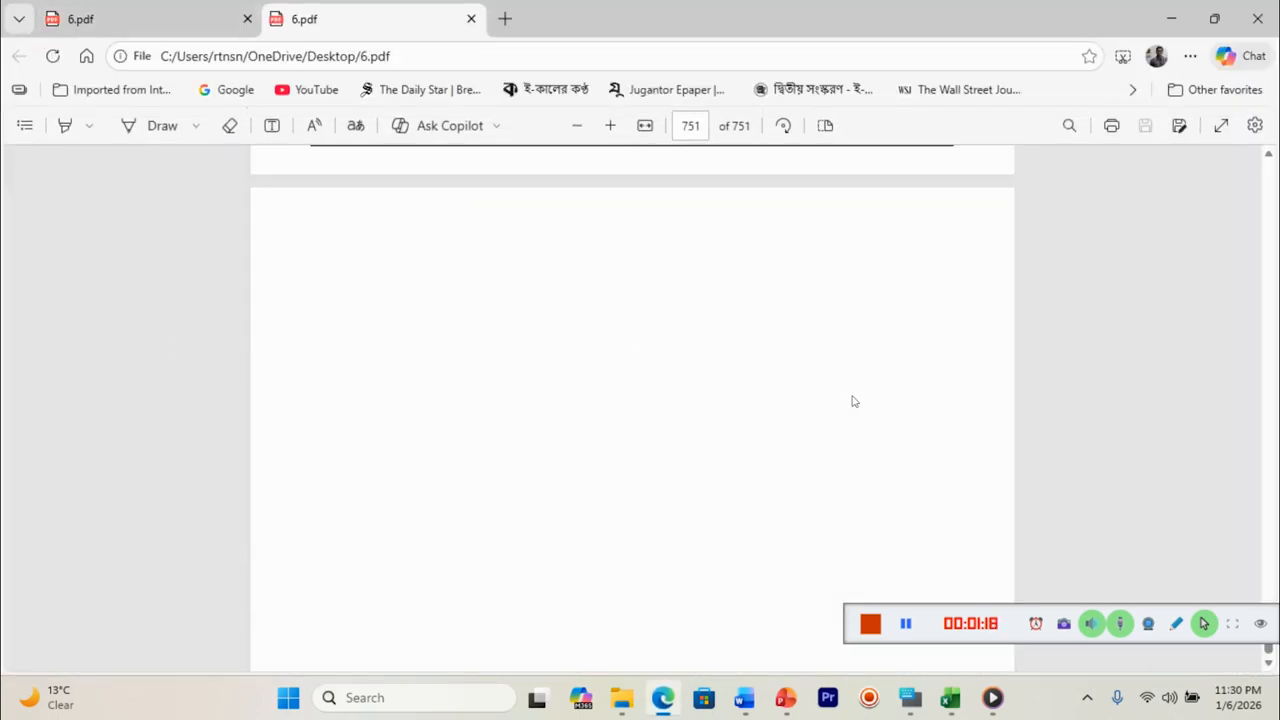
# - Look at the last student's transcript at the end of the PDF and return to the first page
pyautogui.click(1268, 155)
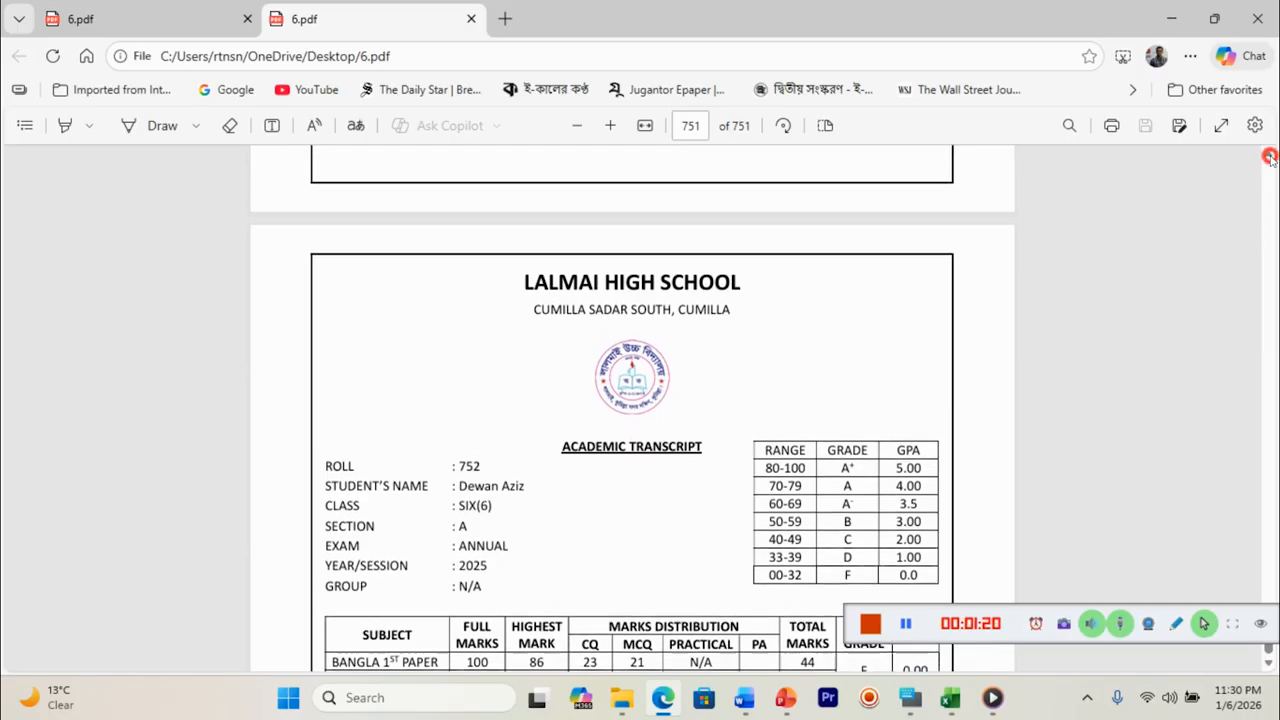
pyautogui.click(1268, 155)
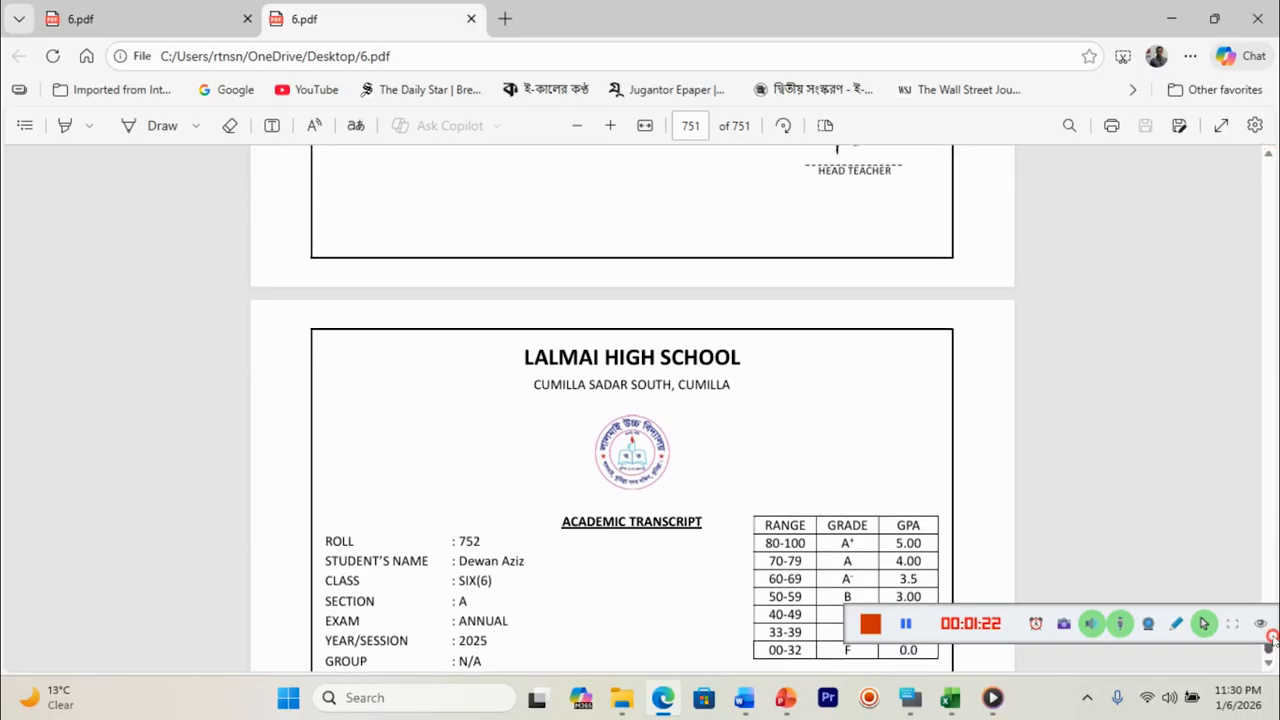
pyautogui.moveTo(1268, 640); pyautogui.dragTo(1266, 150)
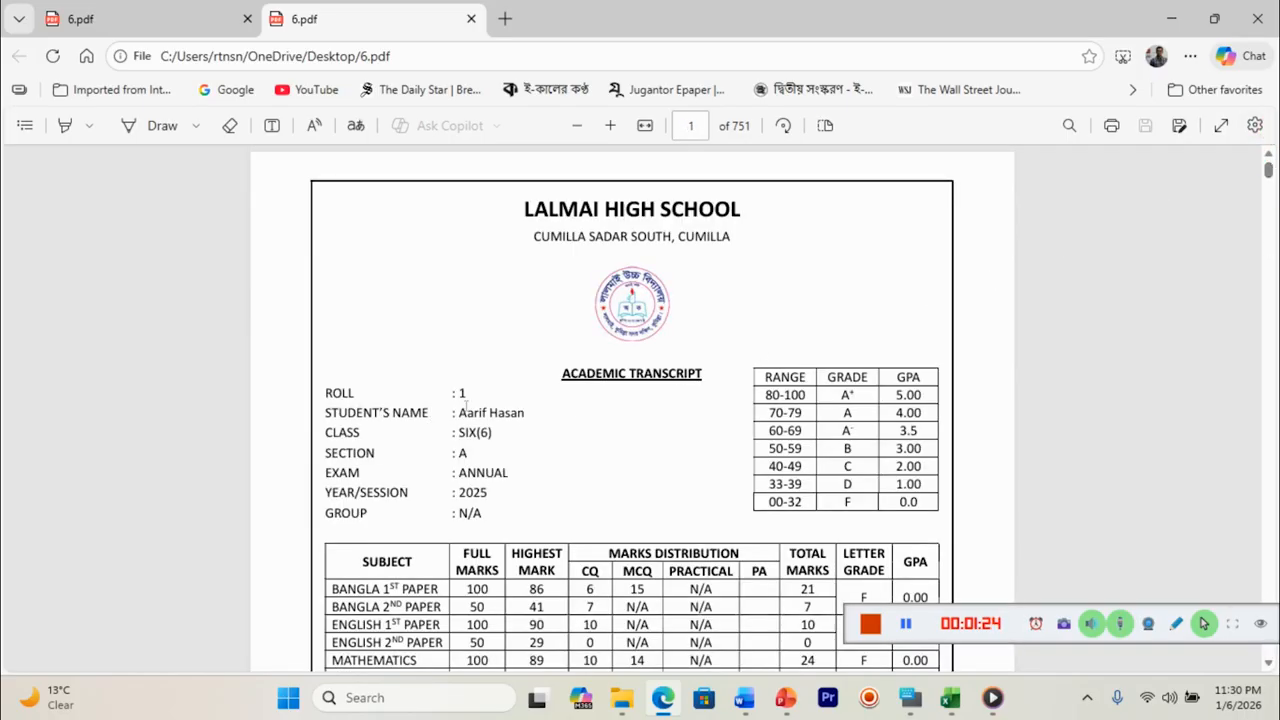
pyautogui.moveTo(1268, 168); pyautogui.dragTo(1267, 155)
# - Examine roll 1's transcript in the PDF, covering the subject marks, agriculture marks, merit position and head teacher's signature
pyautogui.click(1269, 662)
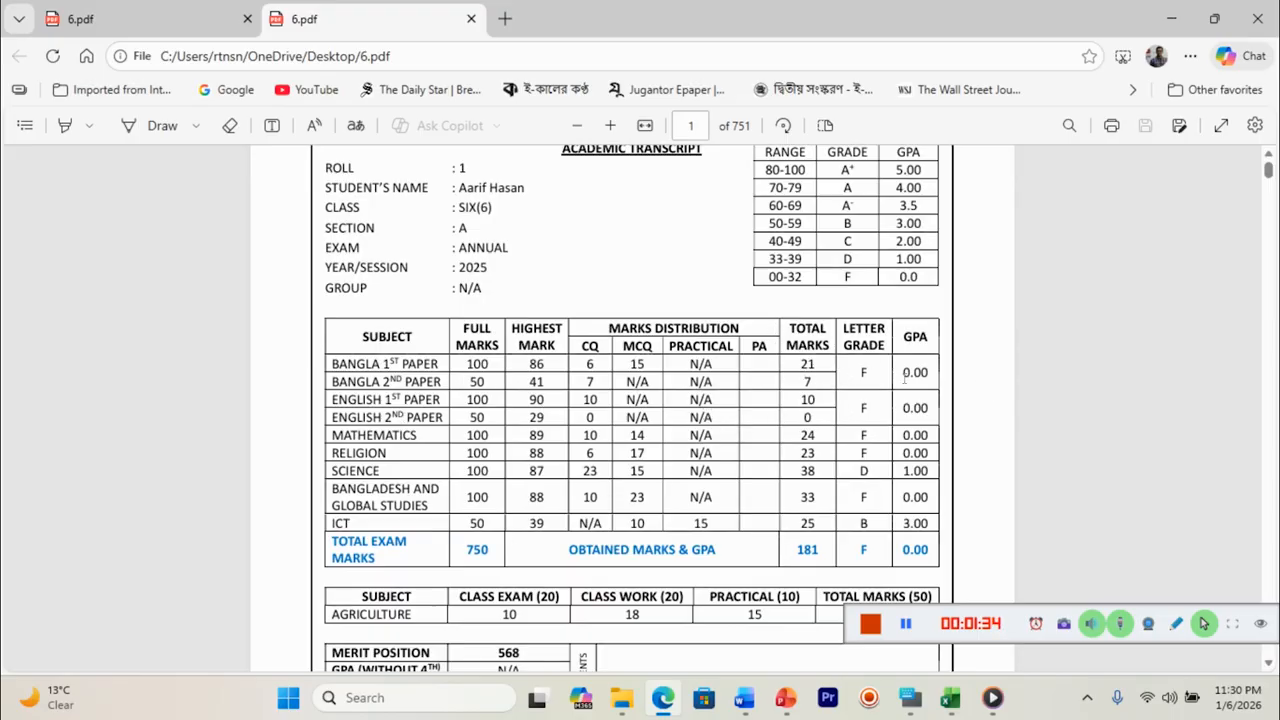
pyautogui.click(1269, 662)
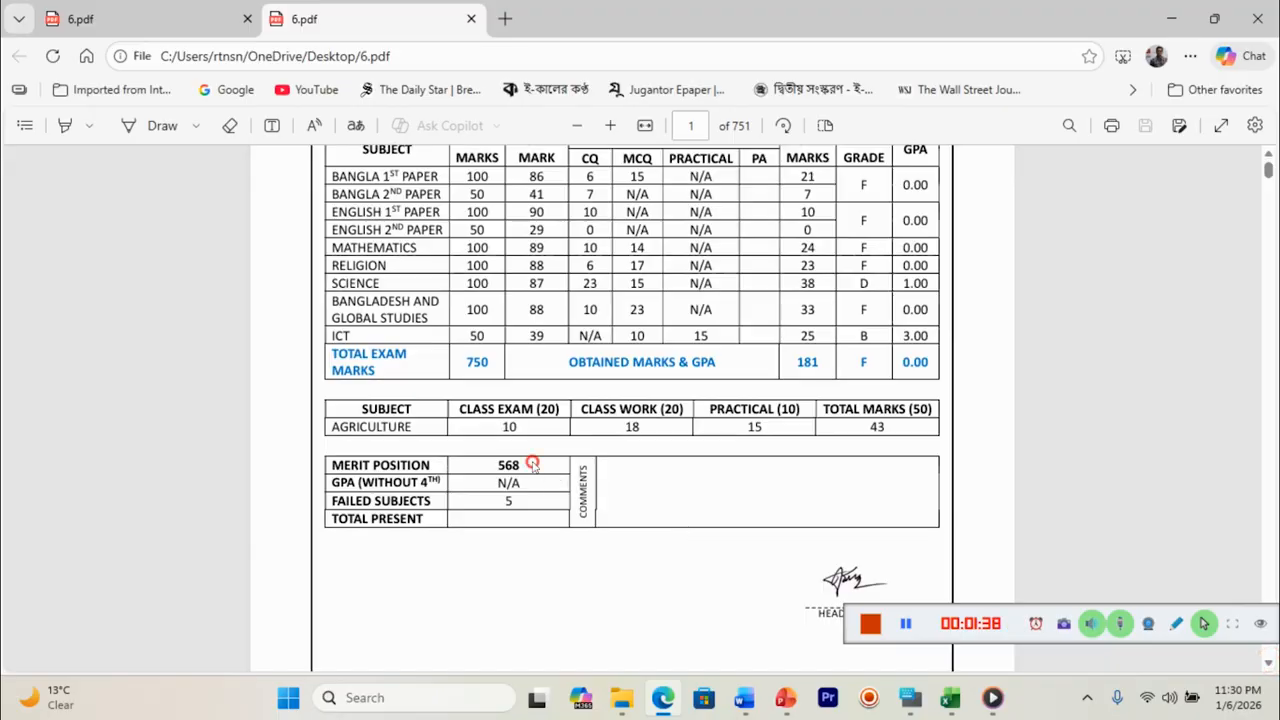
pyautogui.click(487, 465)
pyautogui.moveTo(562, 420); pyautogui.dragTo(858, 428)
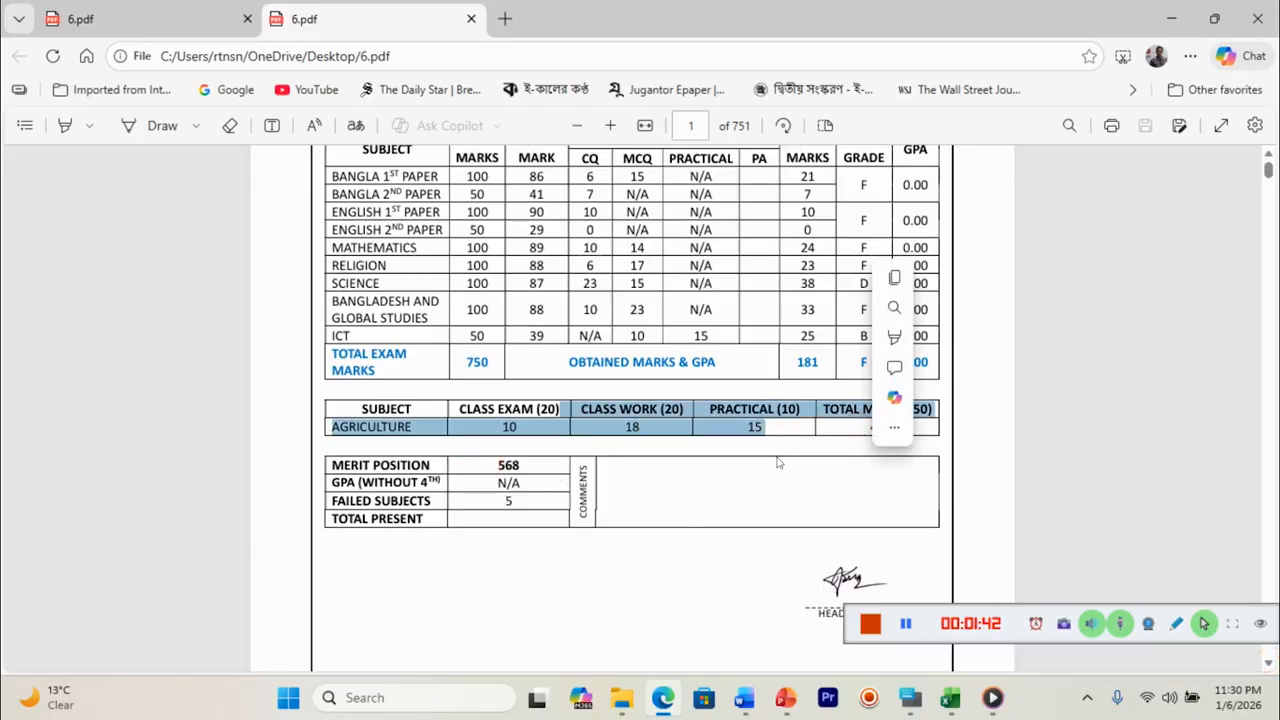
pyautogui.click(733, 465)
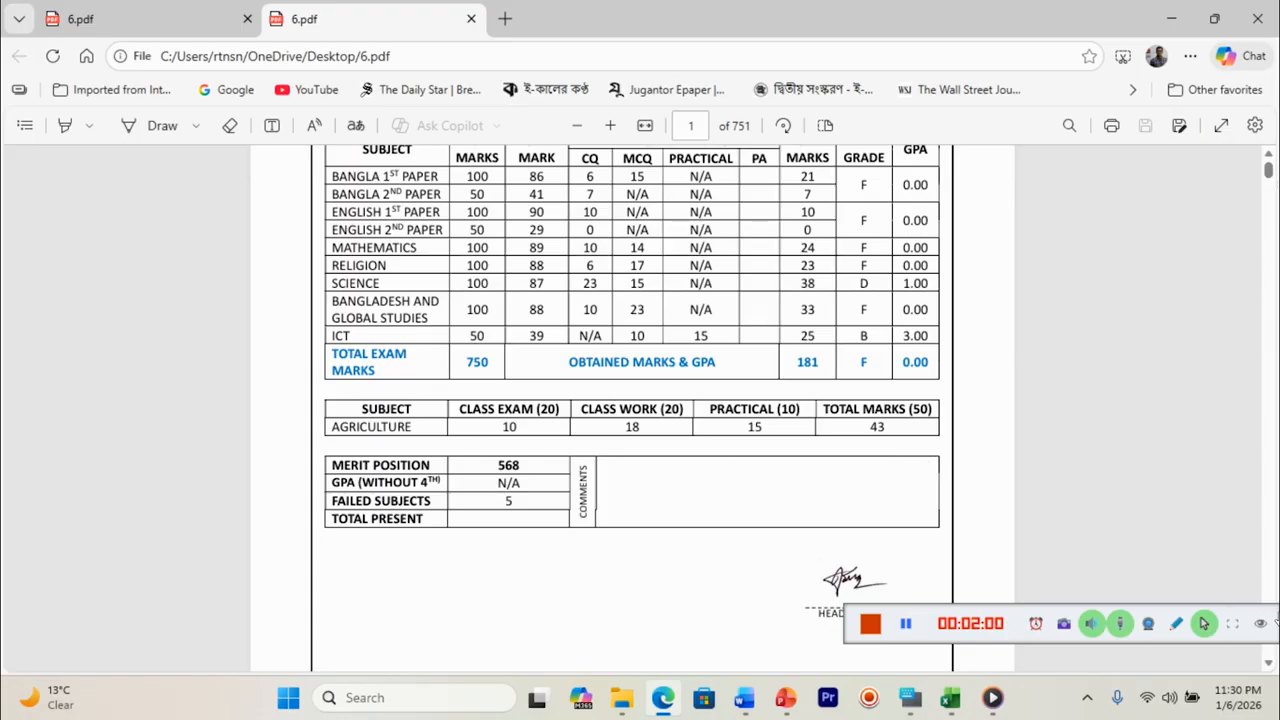
pyautogui.click(1268, 662)
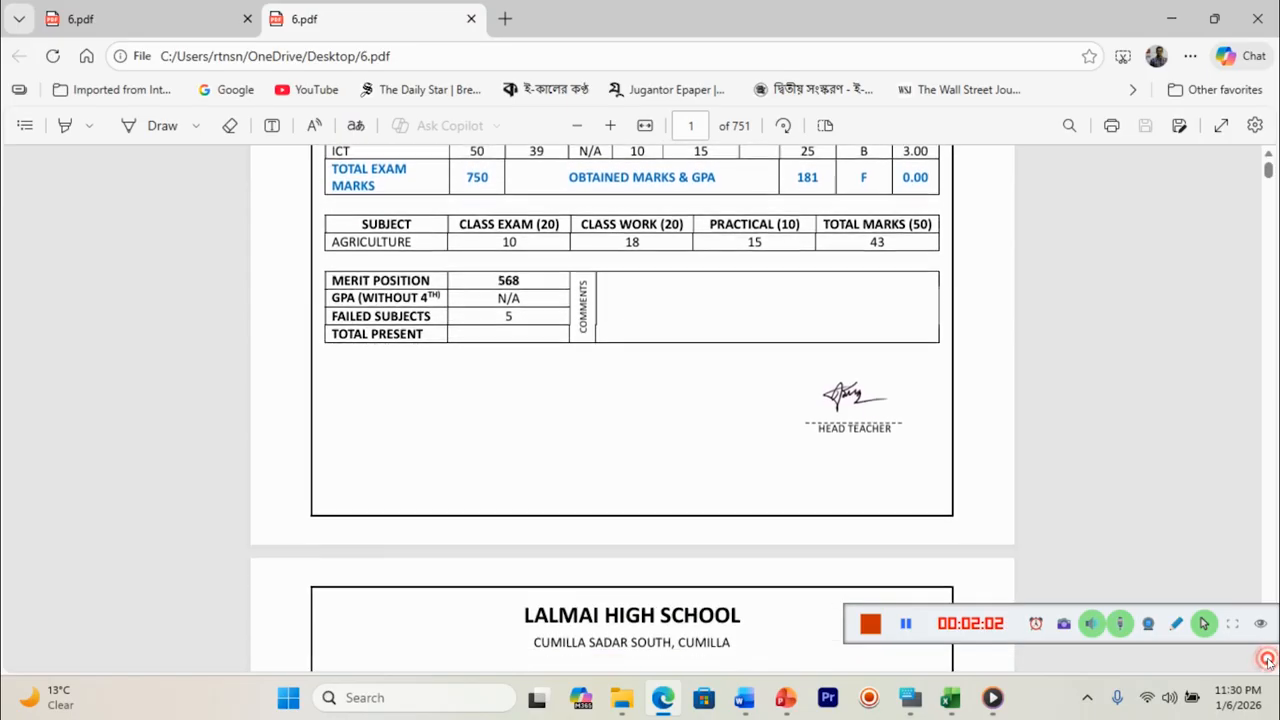
# - Go to page 751 at the end of the PDF and check the last student's roll number
pyautogui.moveTo(1269, 166); pyautogui.dragTo(1272, 685)
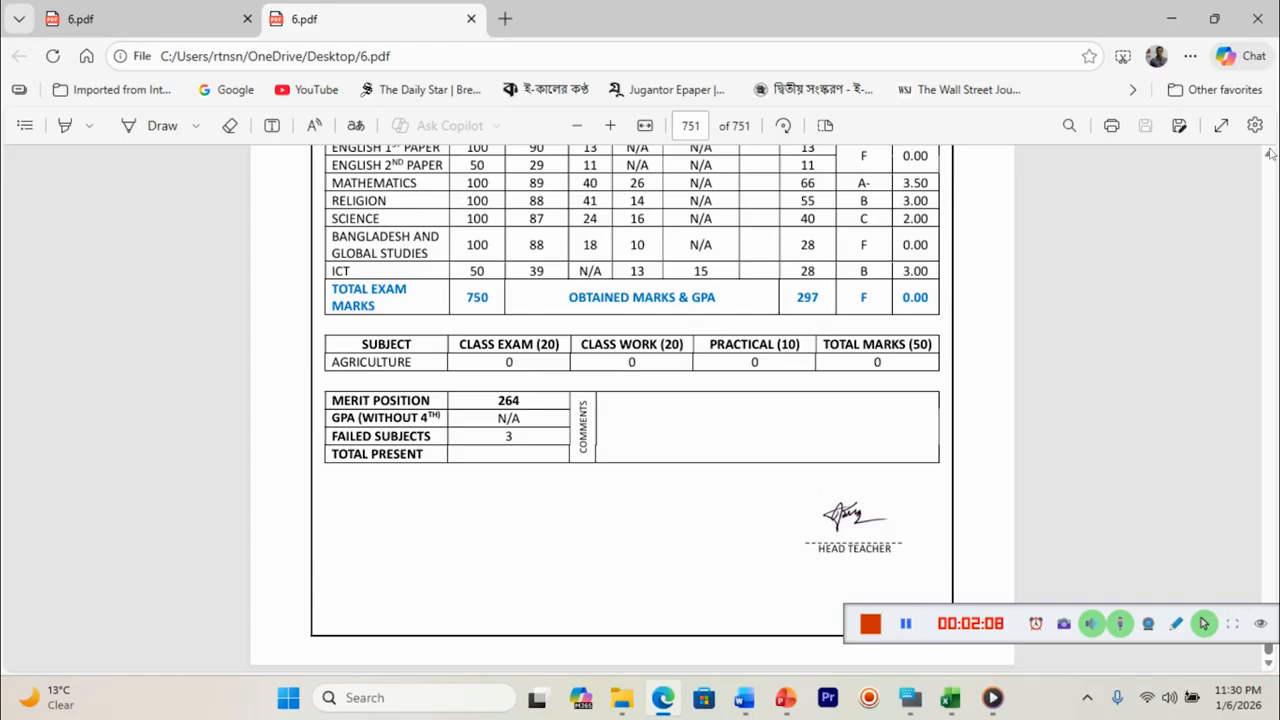
pyautogui.moveTo(1269, 153); pyautogui.dragTo(1268, 158)
pyautogui.moveTo(480, 256); pyautogui.dragTo(457, 258)
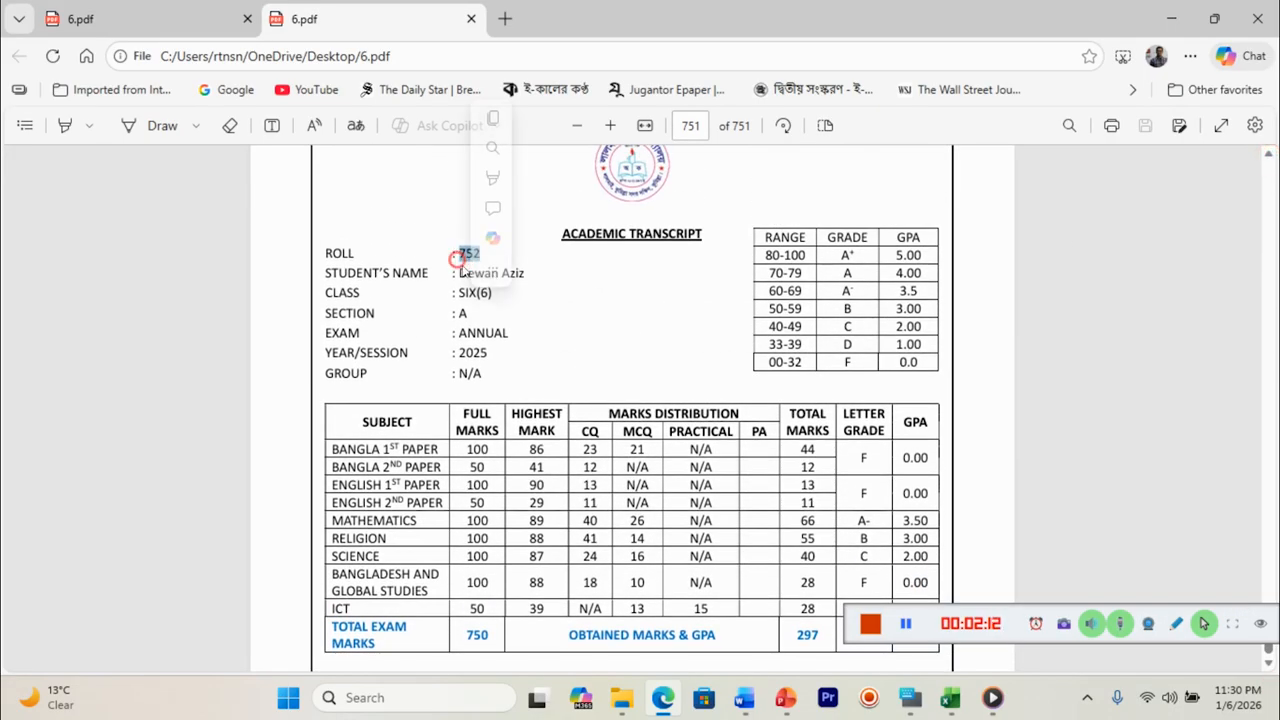
pyautogui.click(376, 278)
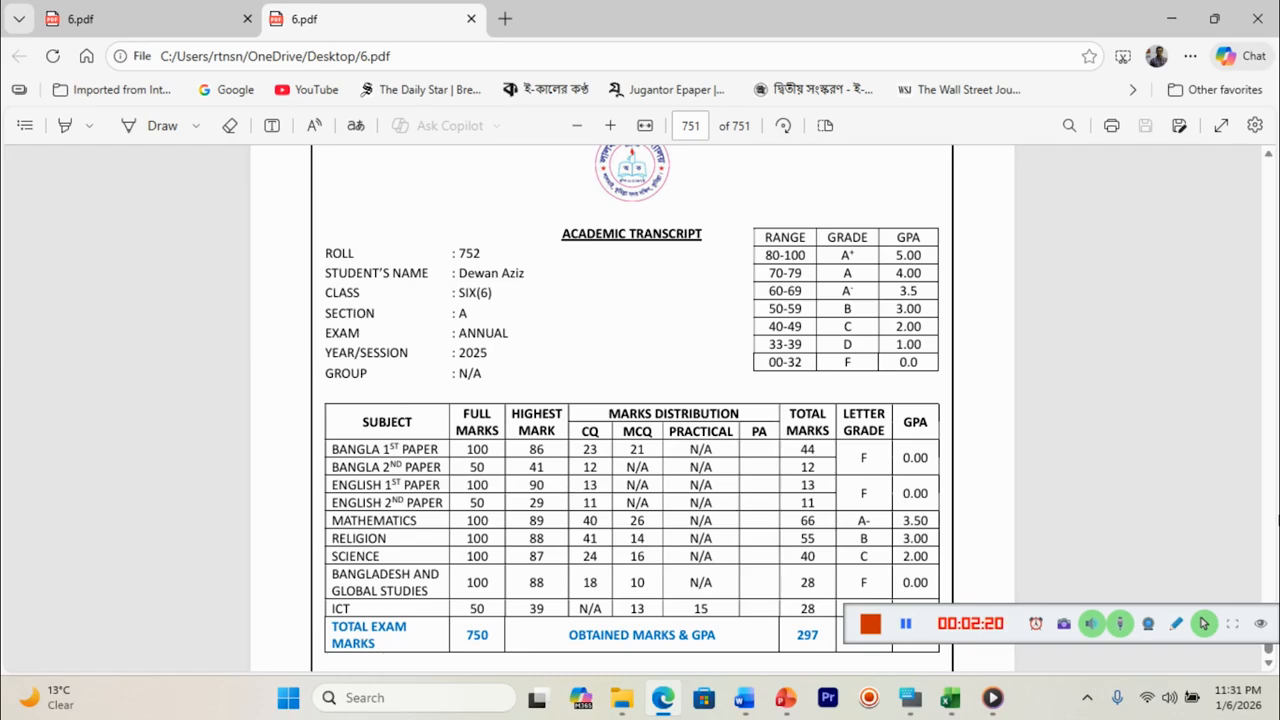
# - Go back to page 705 of the PDF and examine that transcript's subject marks and merit position
pyautogui.moveTo(1270, 650); pyautogui.dragTo(1273, 620)
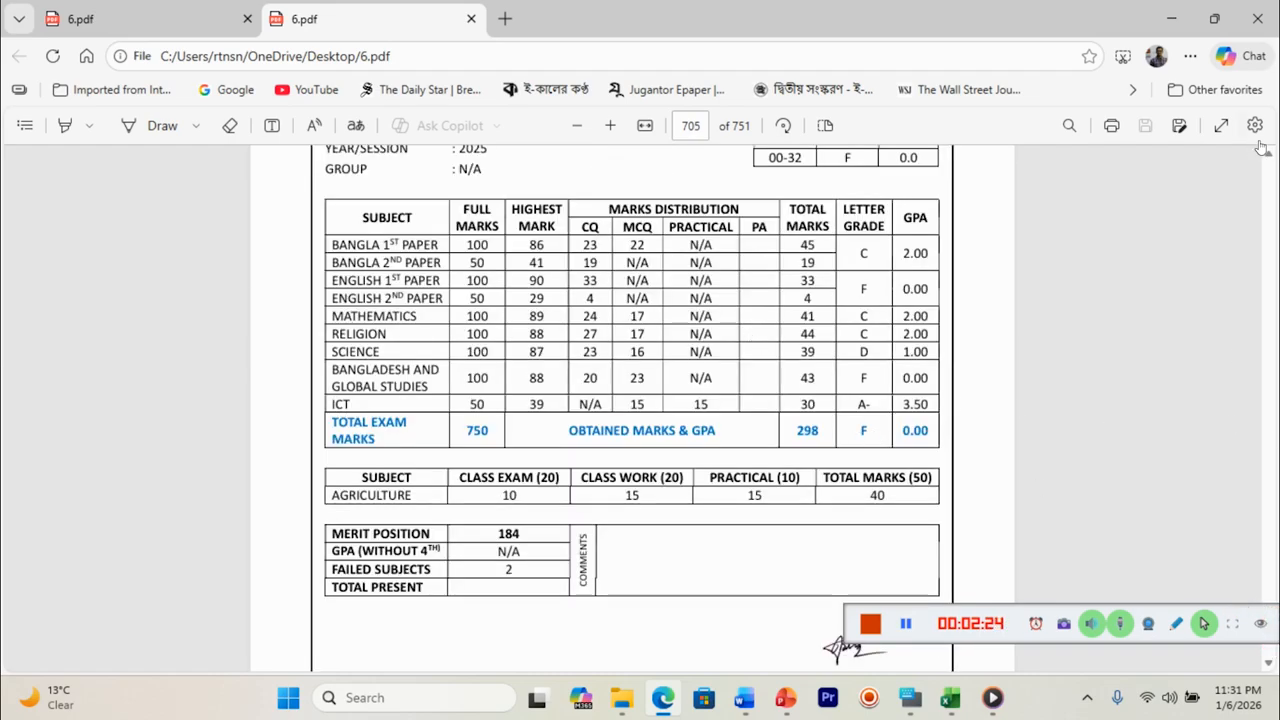
pyautogui.scroll(3, 496, 240)
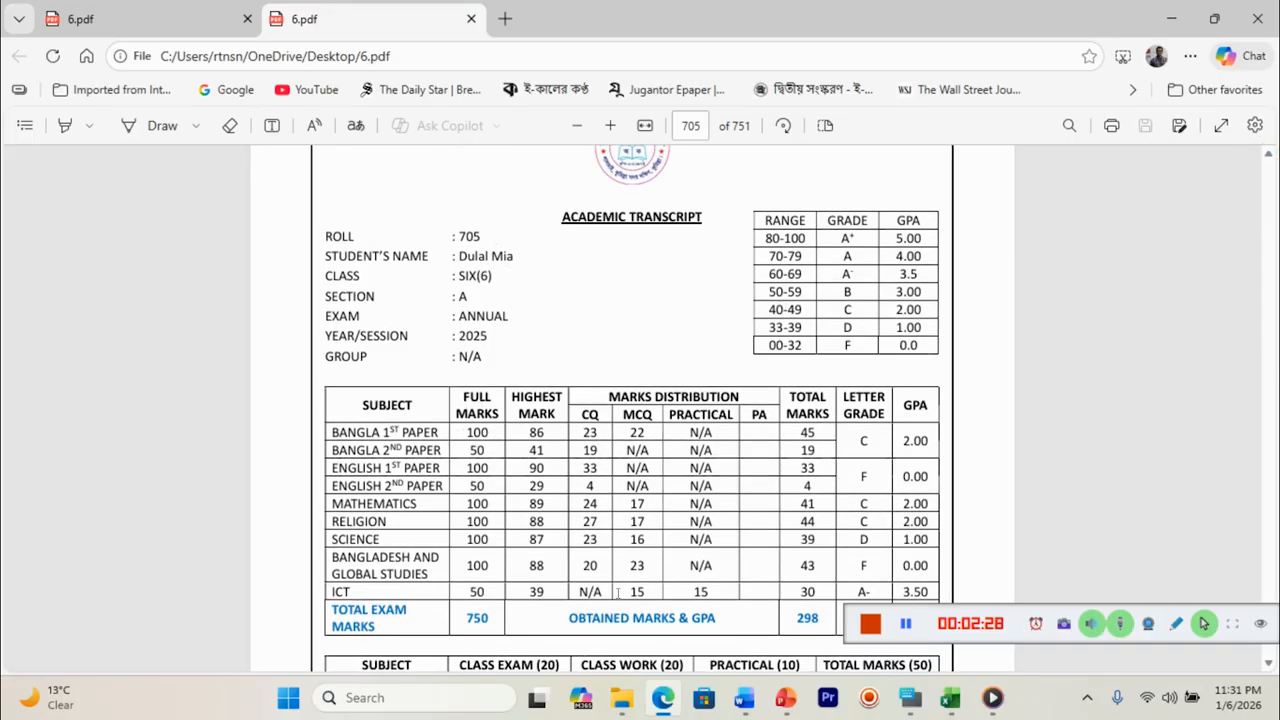
pyautogui.click(1267, 664)
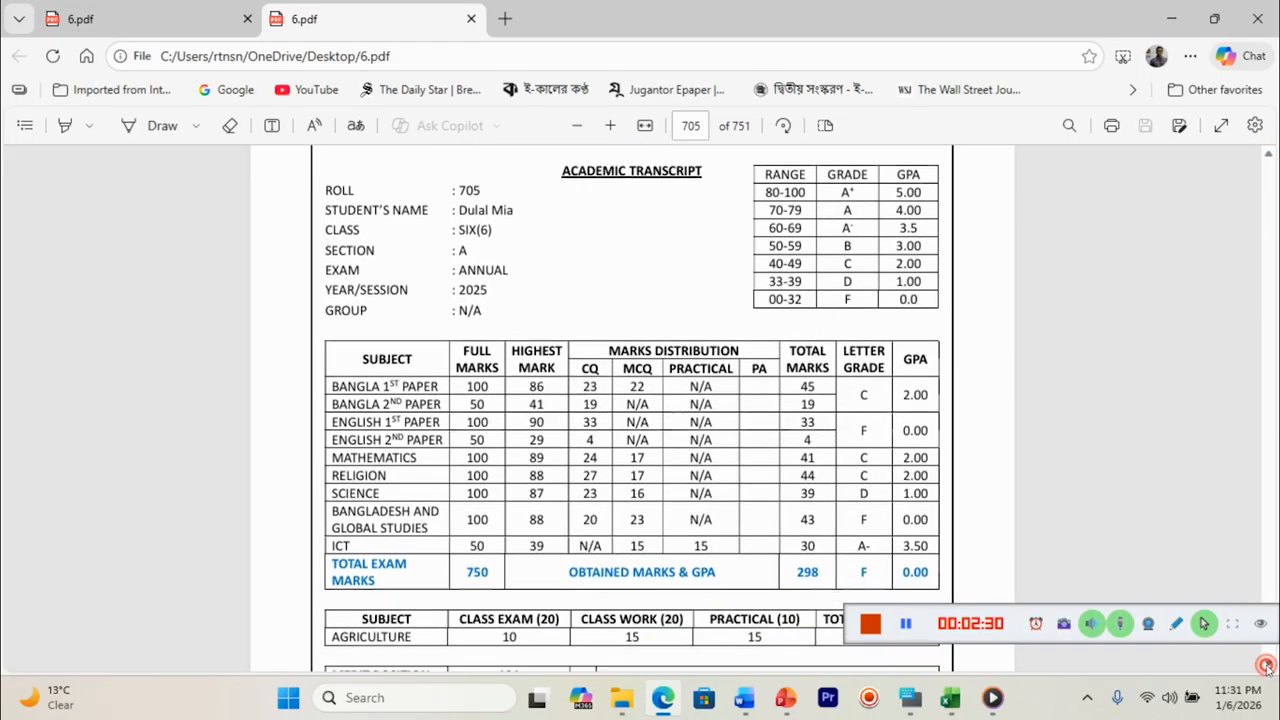
pyautogui.moveTo(530, 489); pyautogui.dragTo(466, 497)
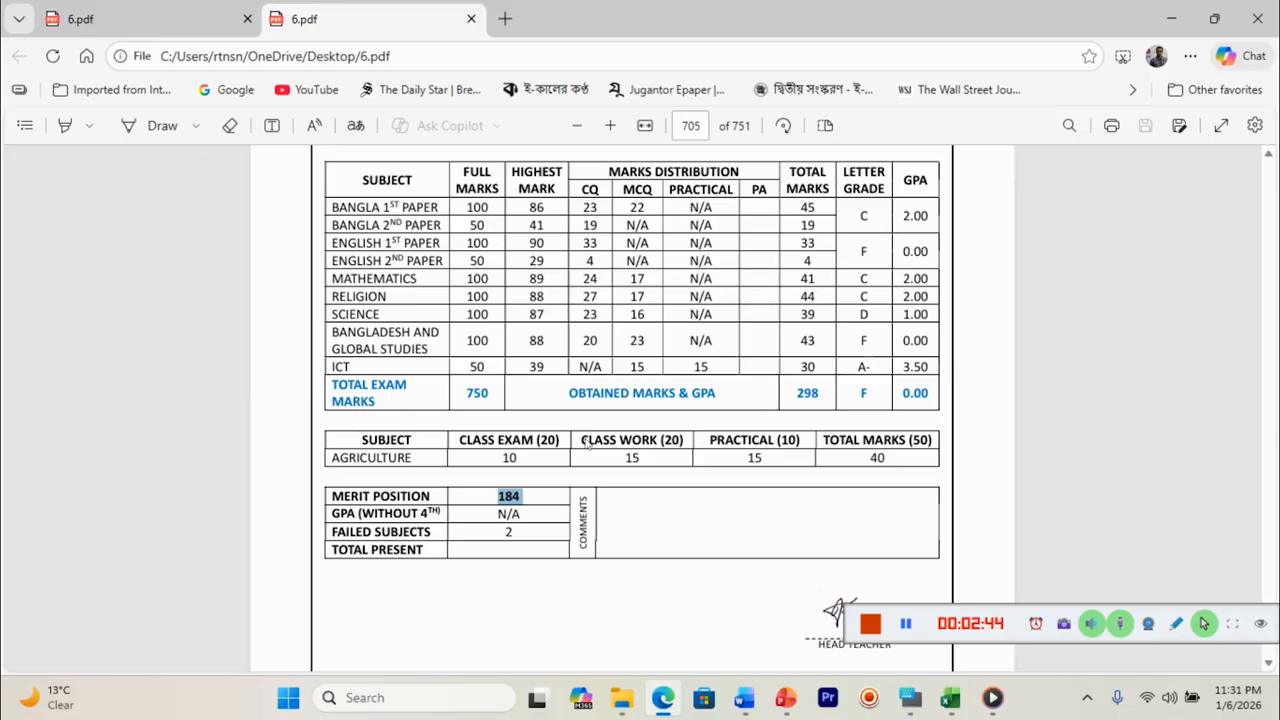
# - Switch to 6 (SIX) TRANSCRIPT.docx in Word and look at the available Finish & Merge options without choosing one
pyautogui.moveTo(744, 698)
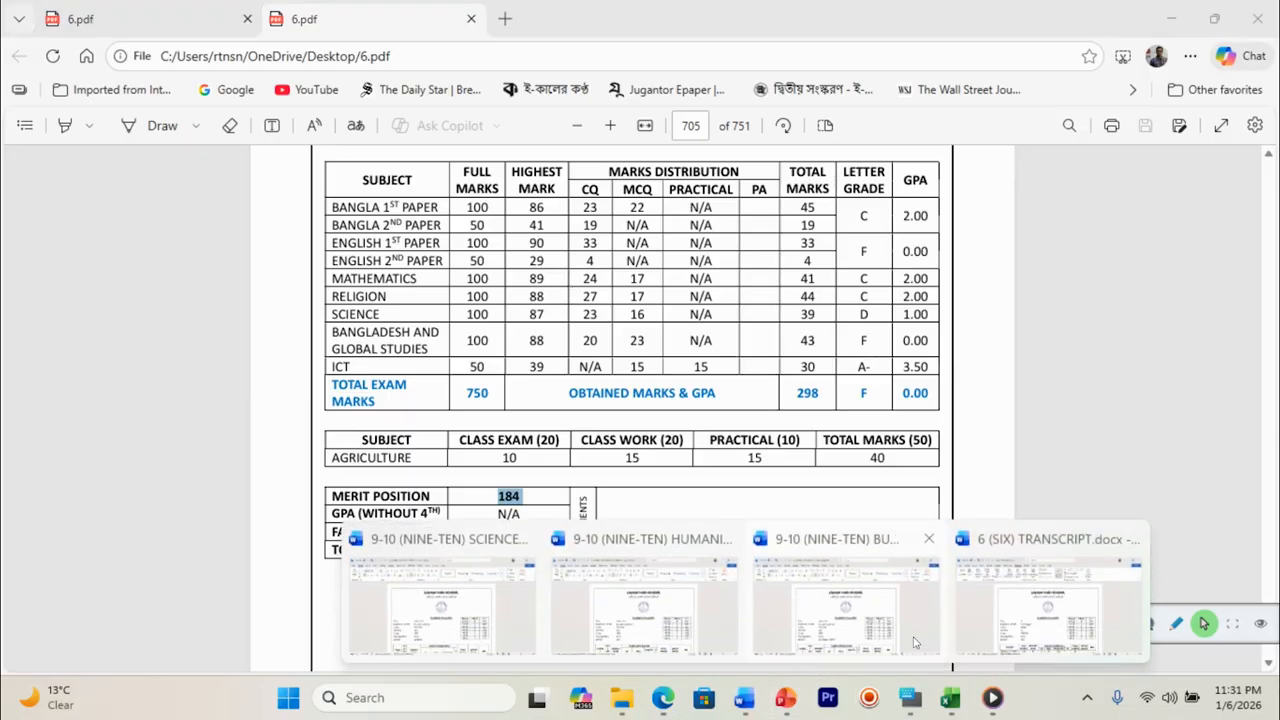
pyautogui.click(1108, 620)
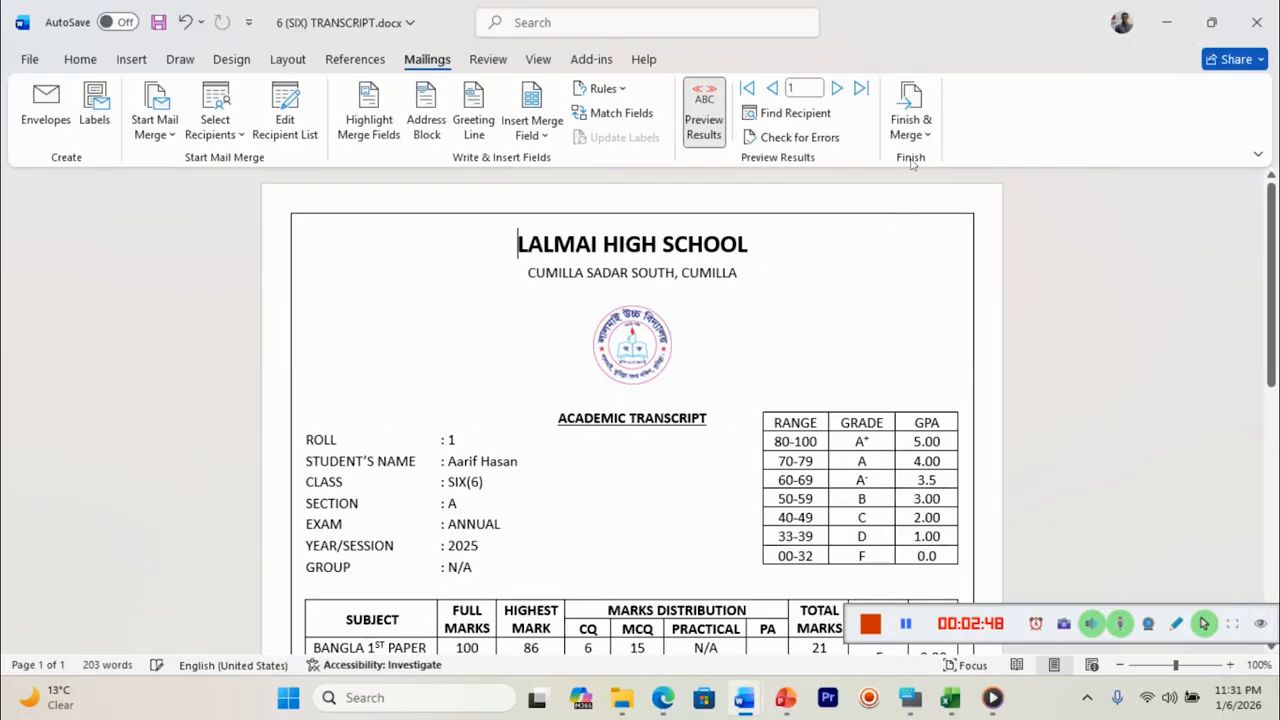
pyautogui.click(922, 123)
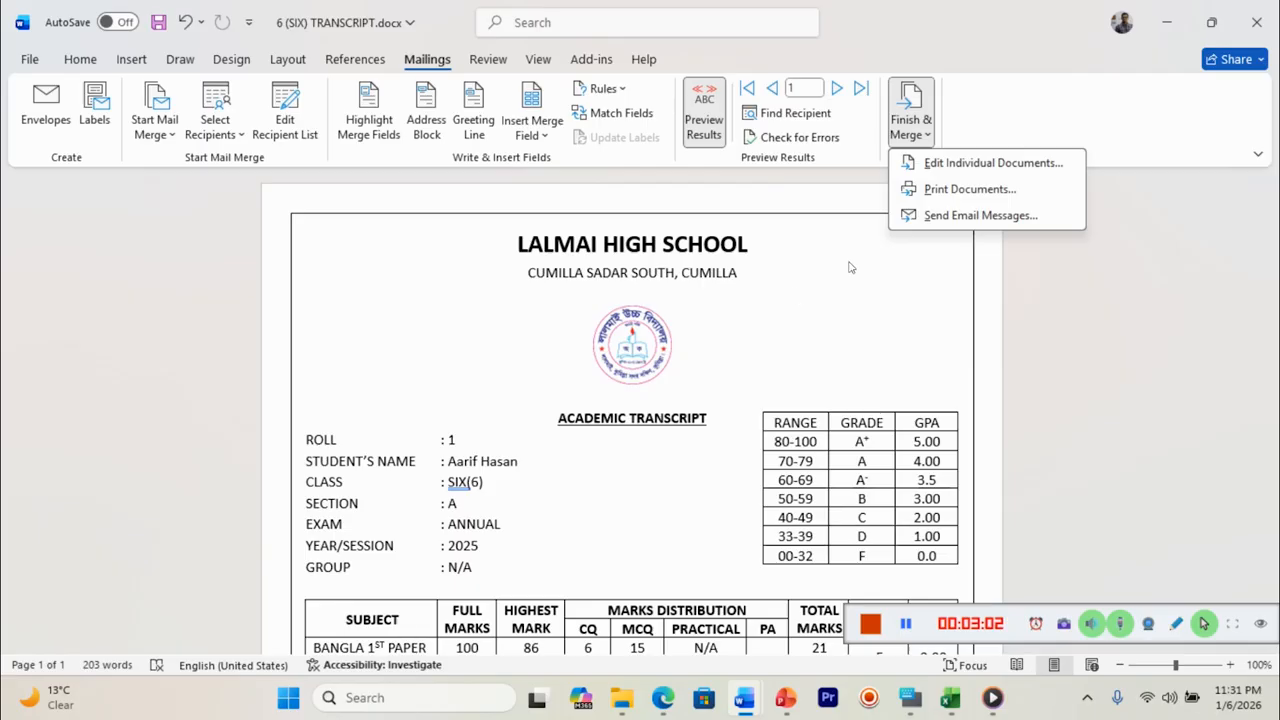
pyautogui.click(815, 348)
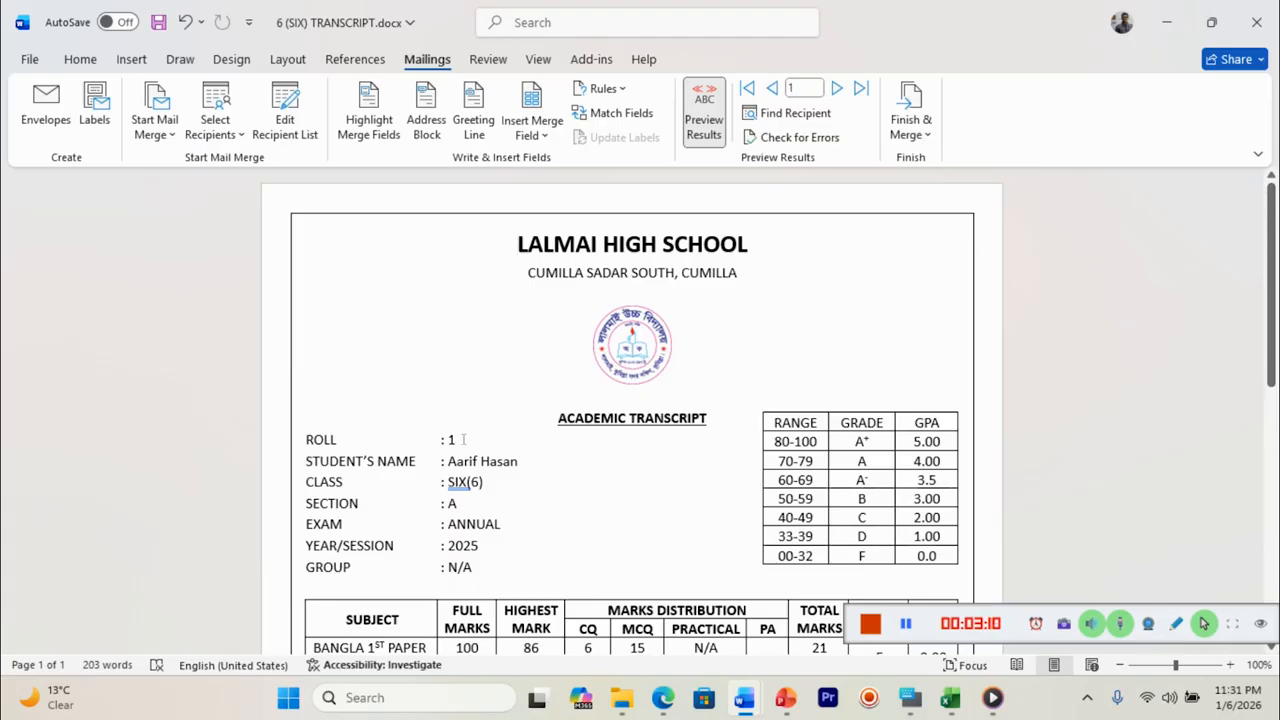
# - Preview merge records 2 and 3 in the transcript, checking their subject marks and merit positions
pyautogui.click(838, 89)
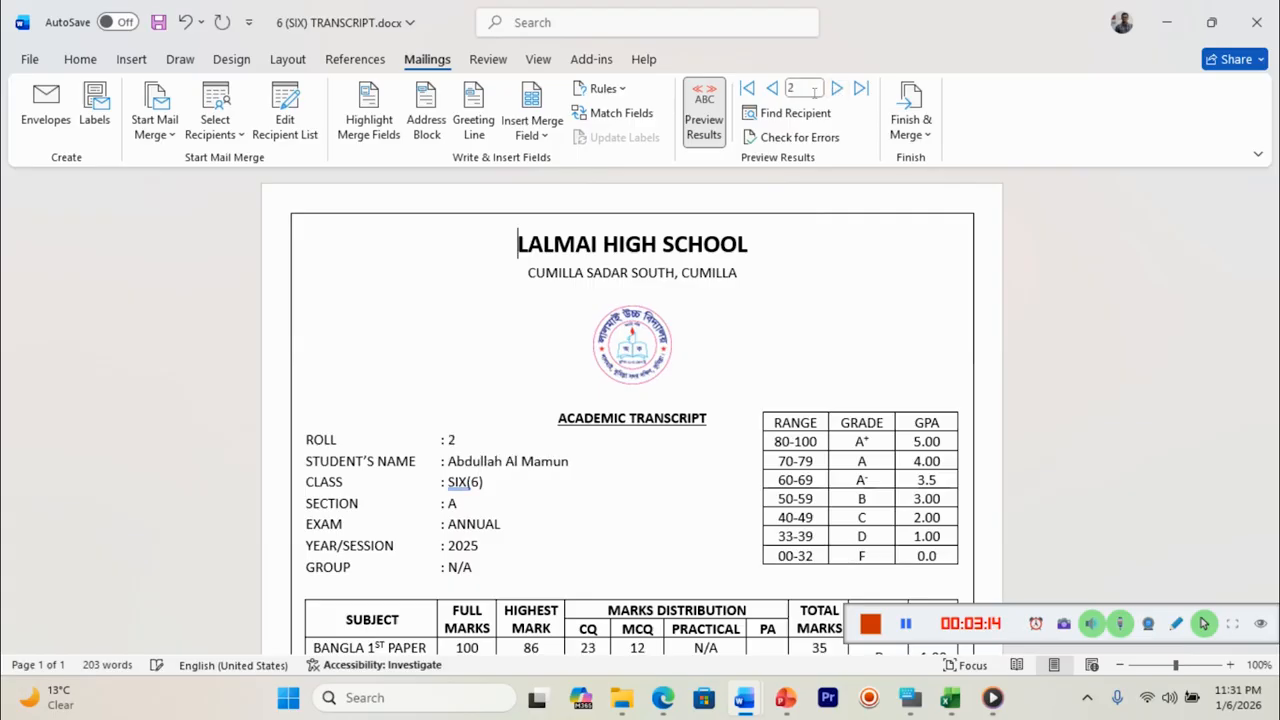
pyautogui.scroll(-5, 1274, 441)
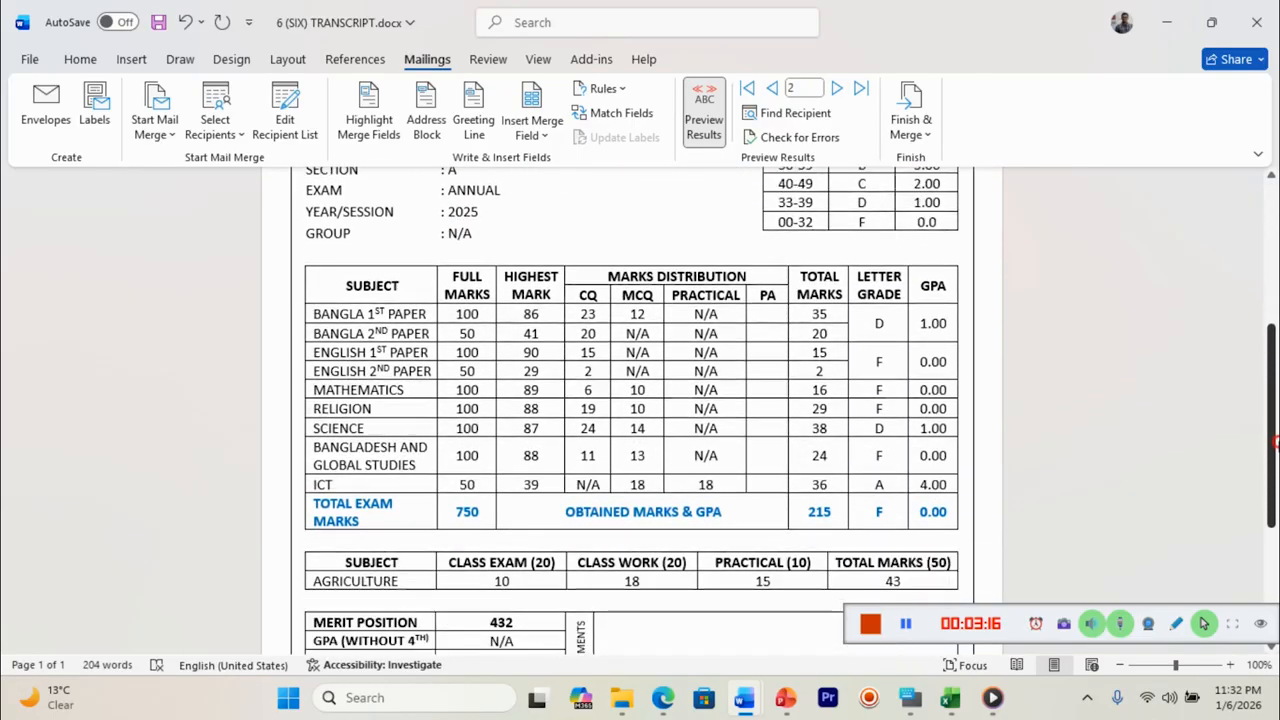
pyautogui.scroll(4, 1274, 441)
pyautogui.click(835, 88)
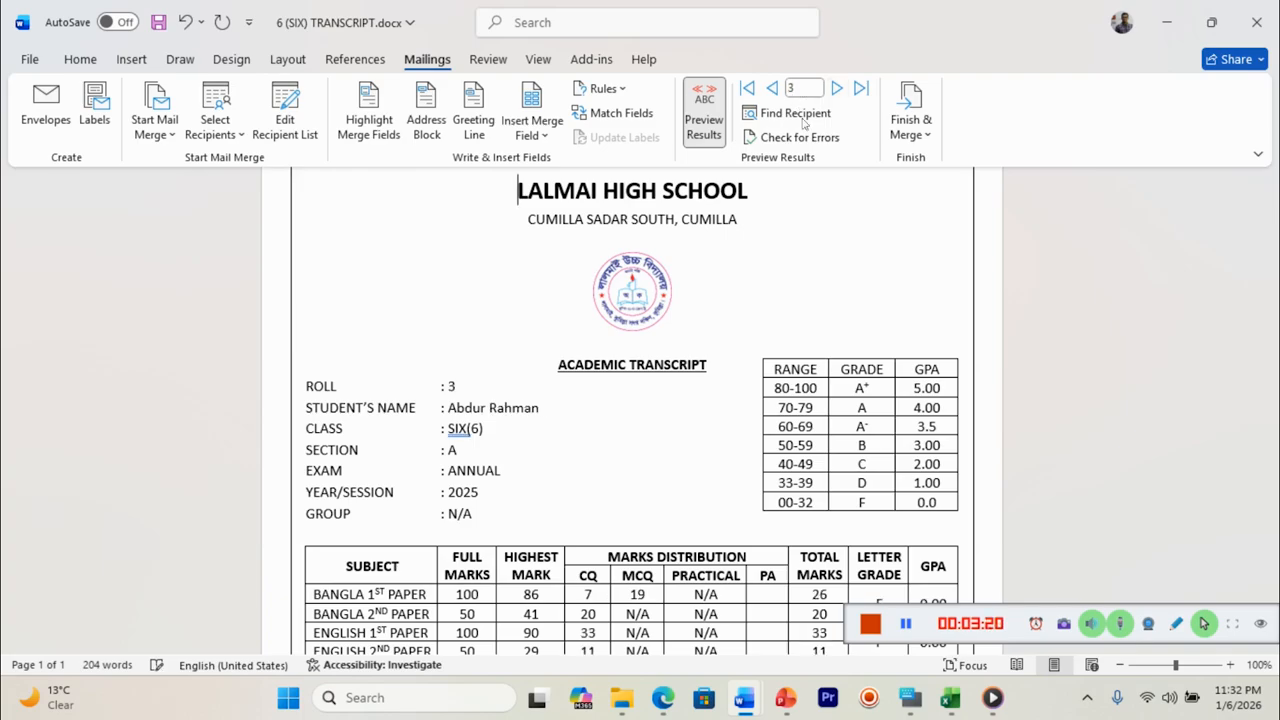
pyautogui.scroll(-5, 1275, 452)
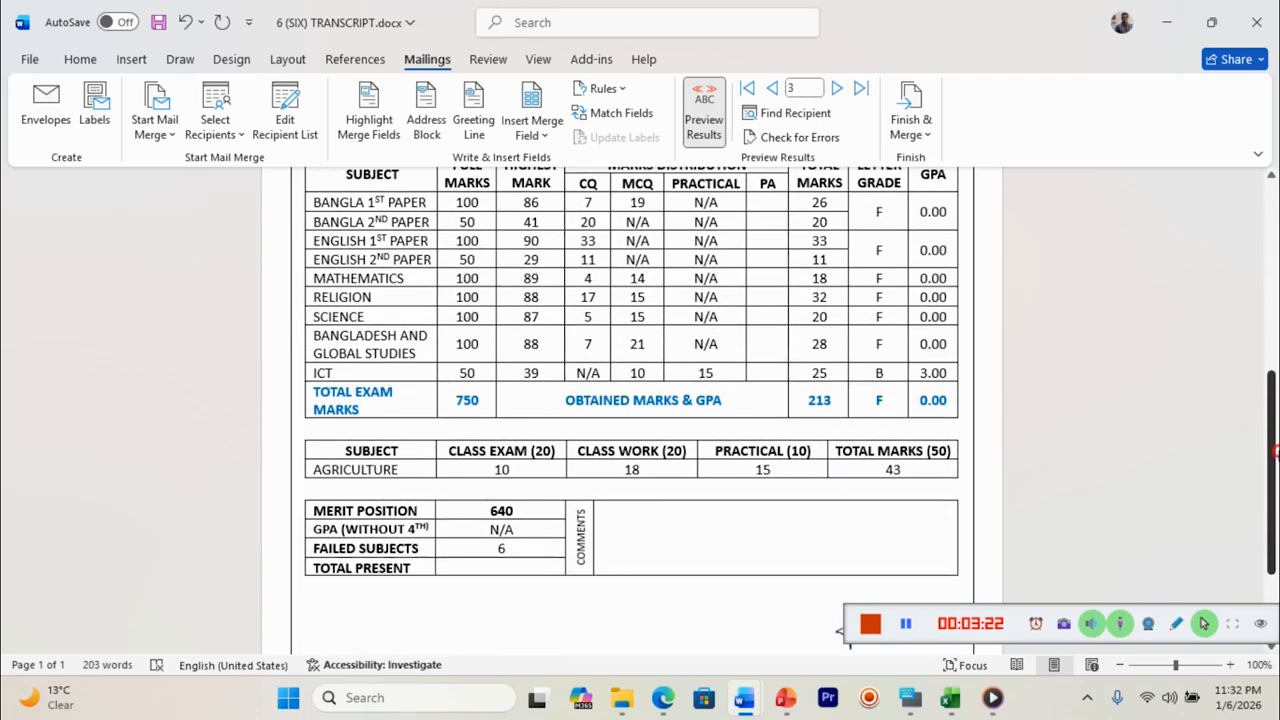
pyautogui.scroll(1, 1275, 452)
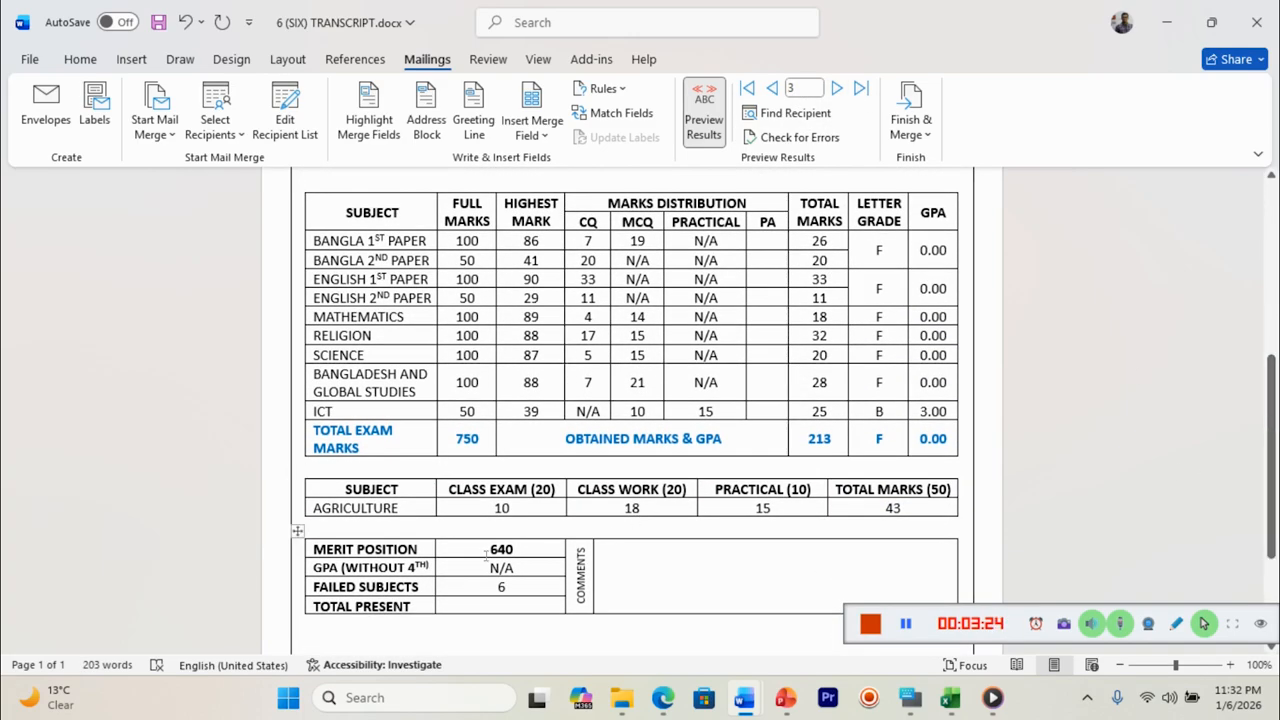
pyautogui.scroll(5, 1270, 400)
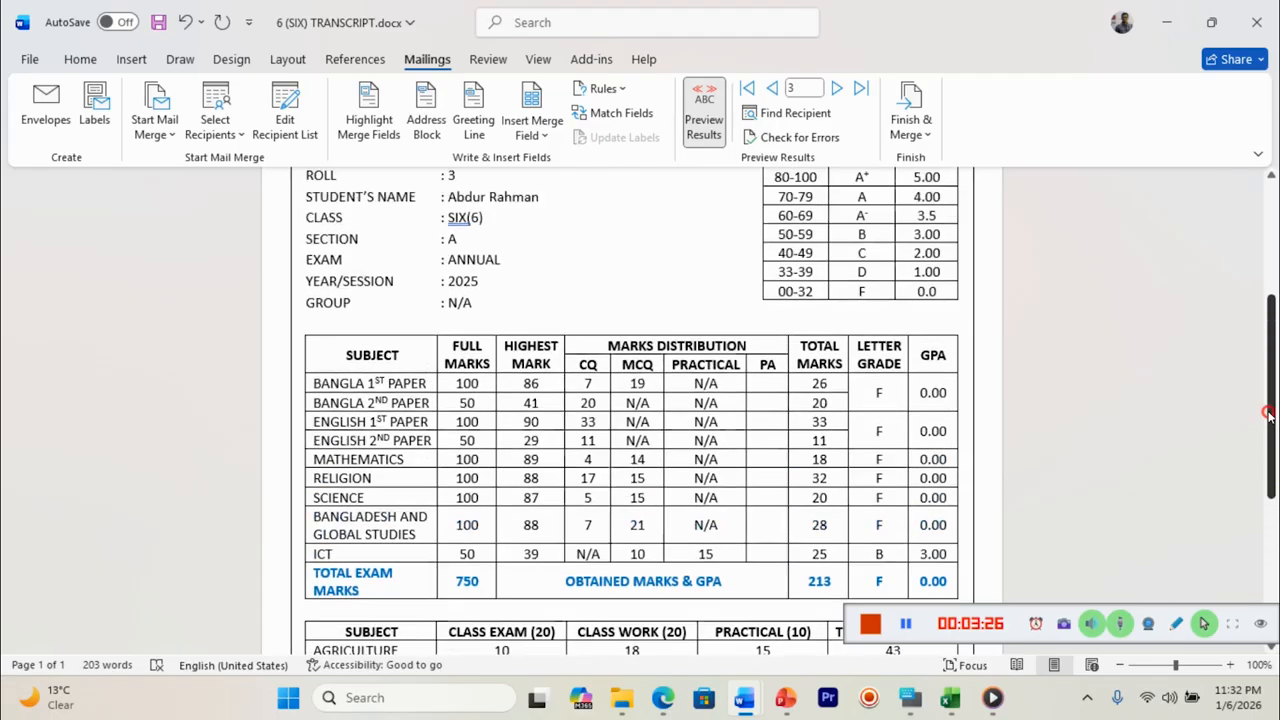
# - Preview merge records 4 and 5 in the transcript, checking their subject marks and merit positions
pyautogui.click(836, 89)
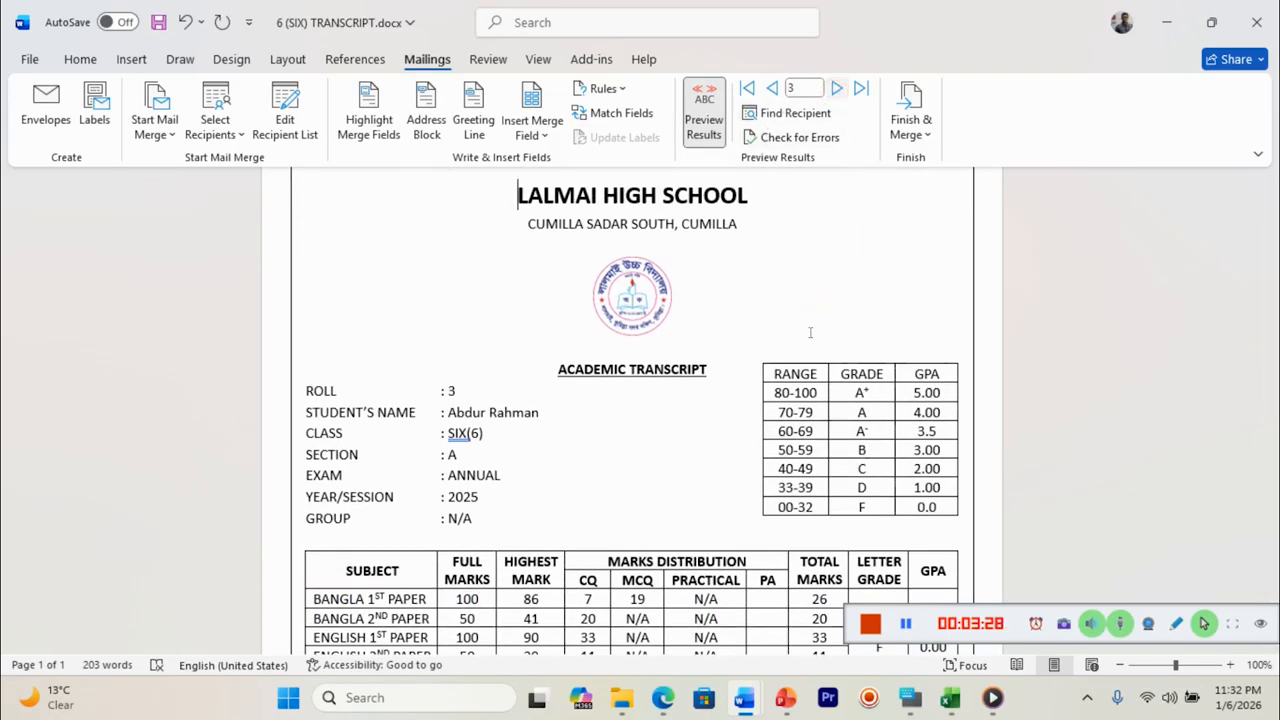
pyautogui.scroll(-4, 565, 597)
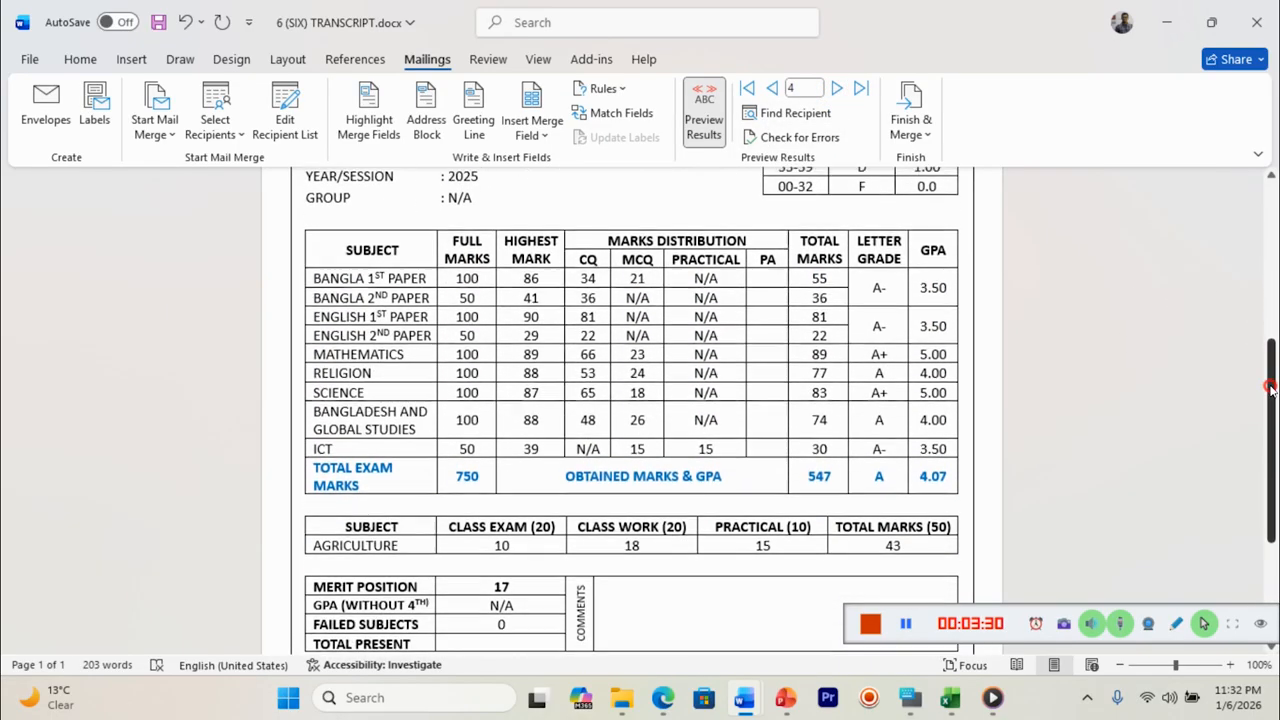
pyautogui.doubleClick(501, 575)
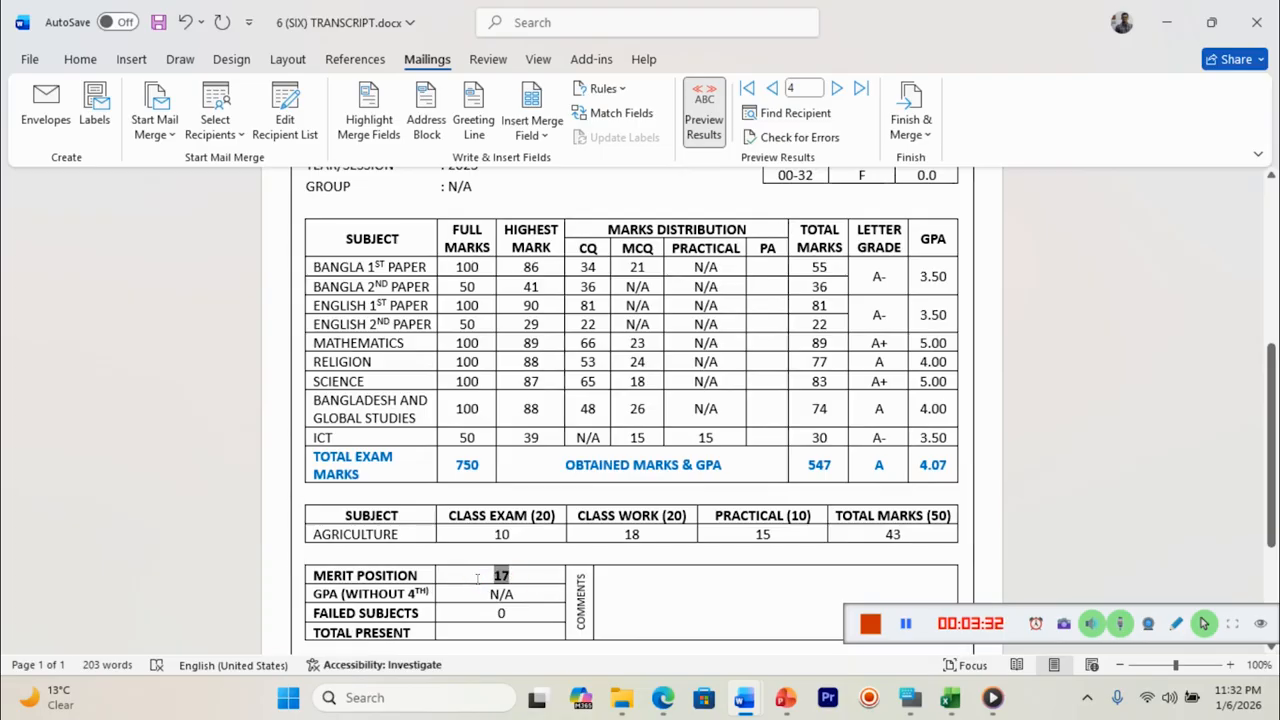
pyautogui.moveTo(1273, 350); pyautogui.dragTo(1272, 190)
pyautogui.click(838, 95)
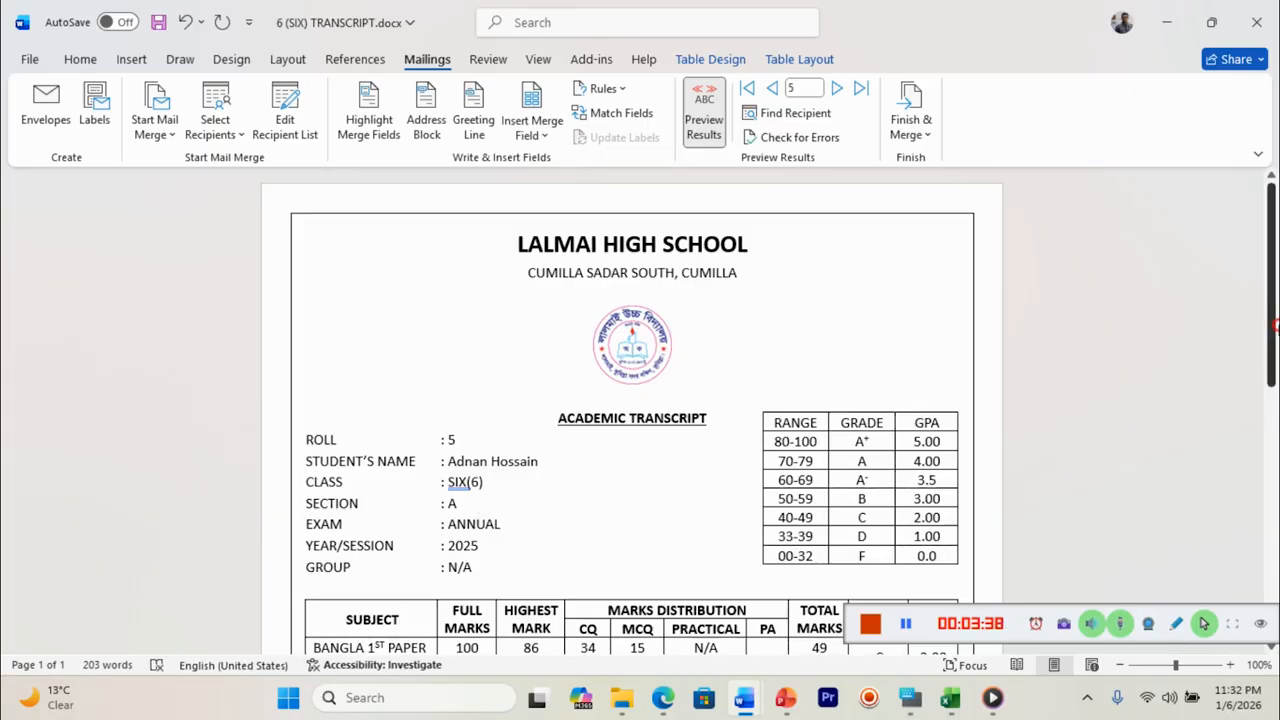
pyautogui.moveTo(1273, 323); pyautogui.dragTo(1274, 482)
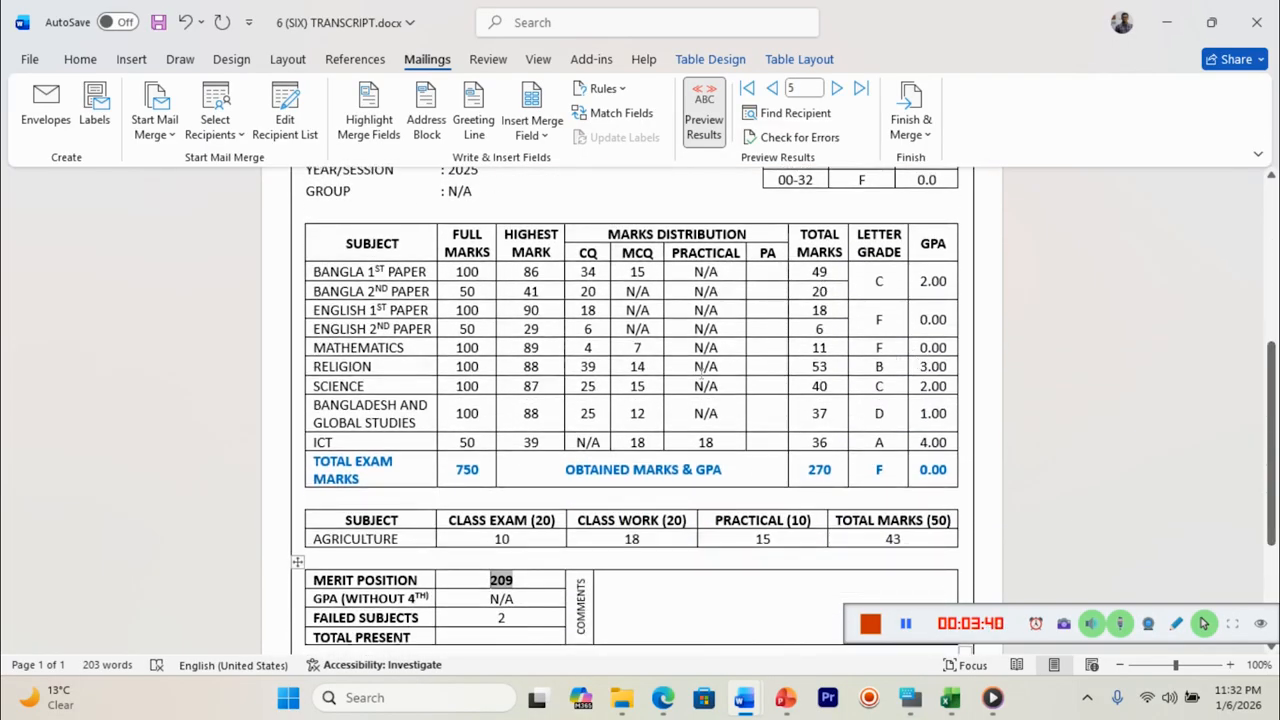
pyautogui.click(528, 586)
# - Minimise Word to return to the PDF and check the mathematics CQ mark on page 704's transcript
pyautogui.click(1168, 22)
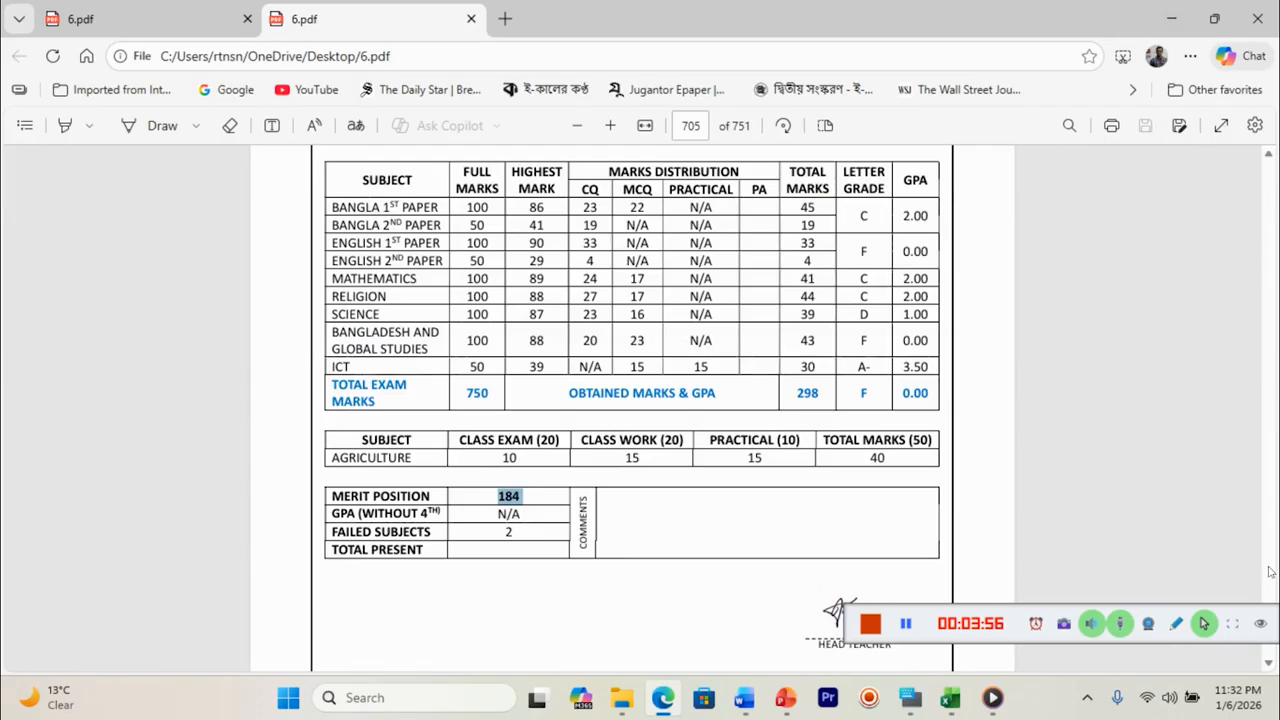
pyautogui.click(1270, 155)
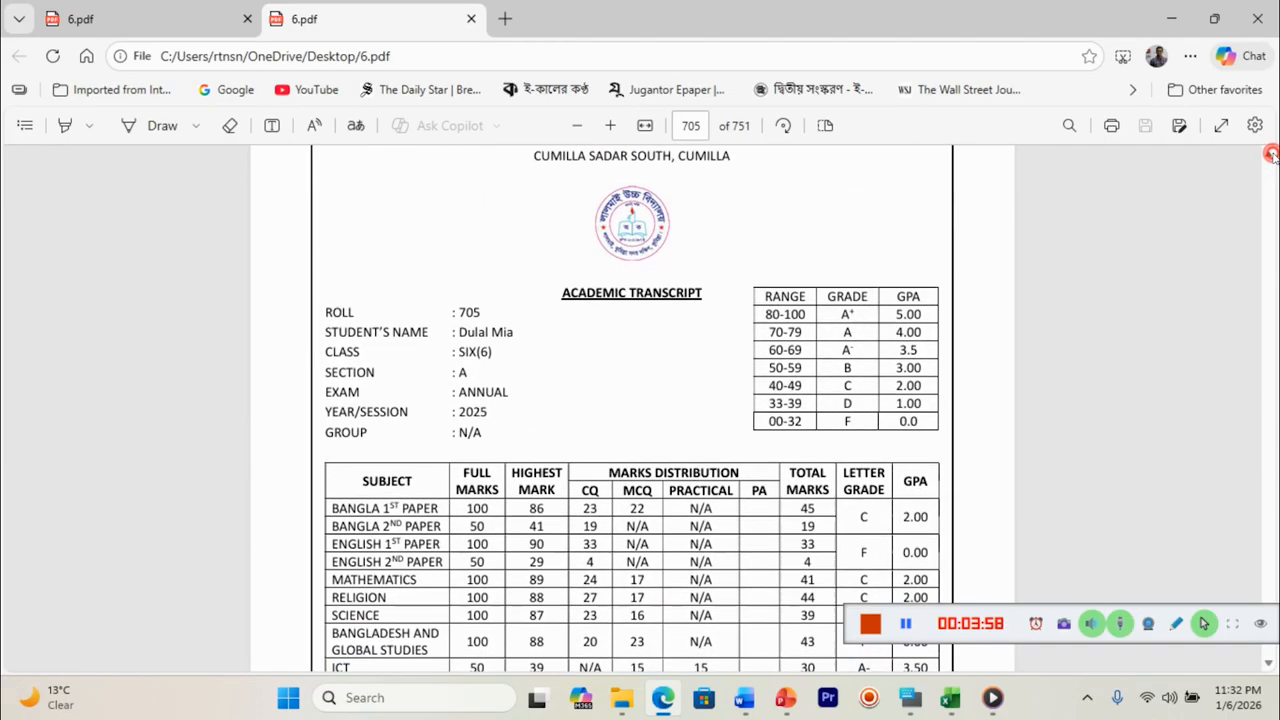
pyautogui.moveTo(1270, 155); pyautogui.dragTo(1270, 155)
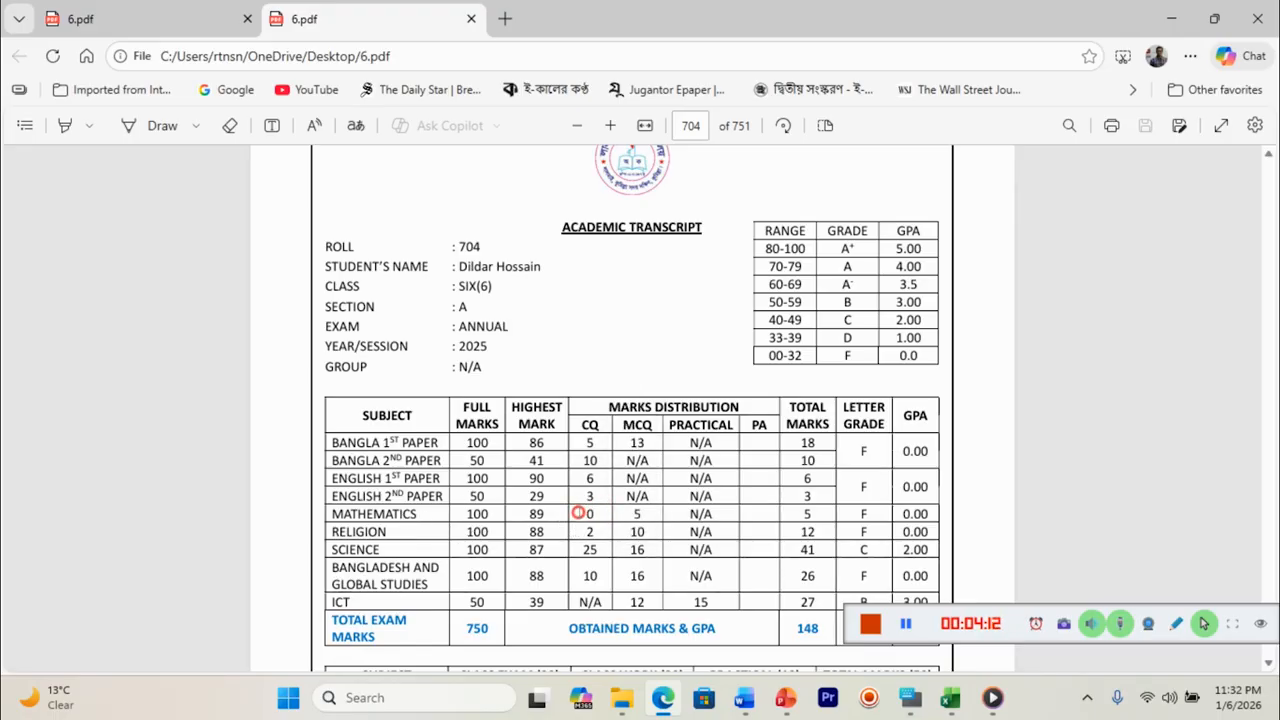
pyautogui.moveTo(600, 513); pyautogui.dragTo(576, 517)
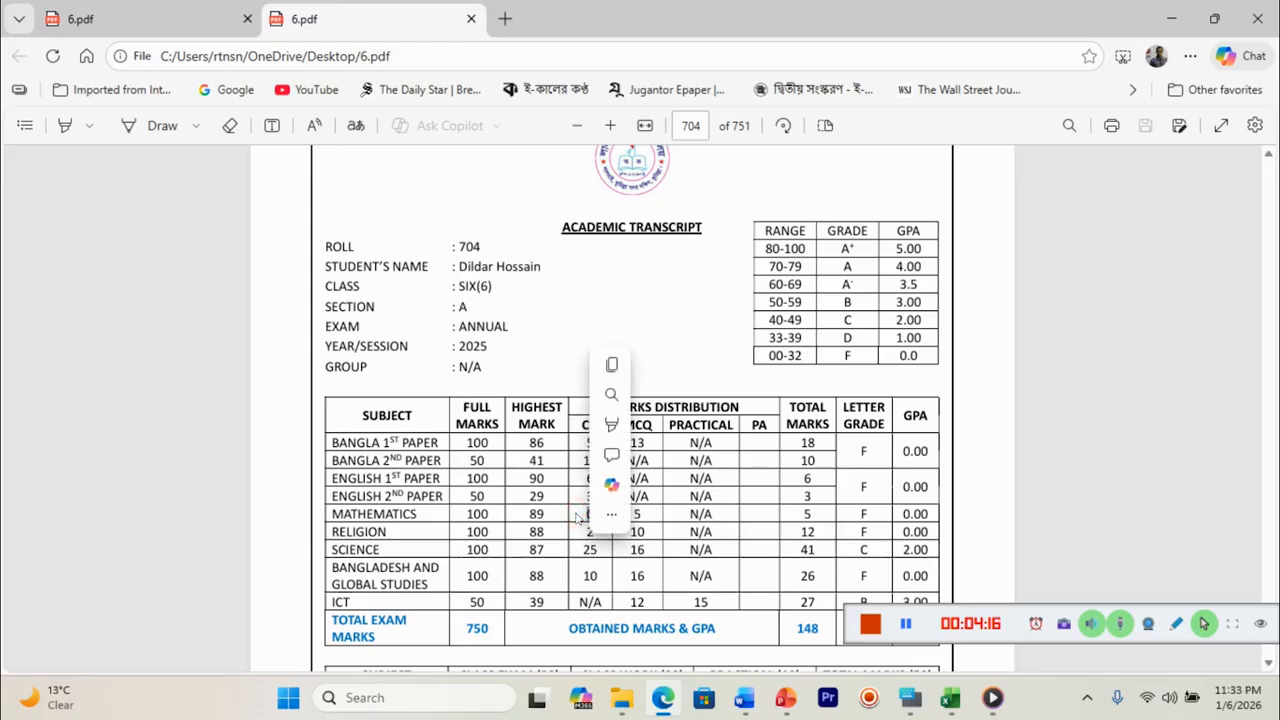
pyautogui.click(576, 517)
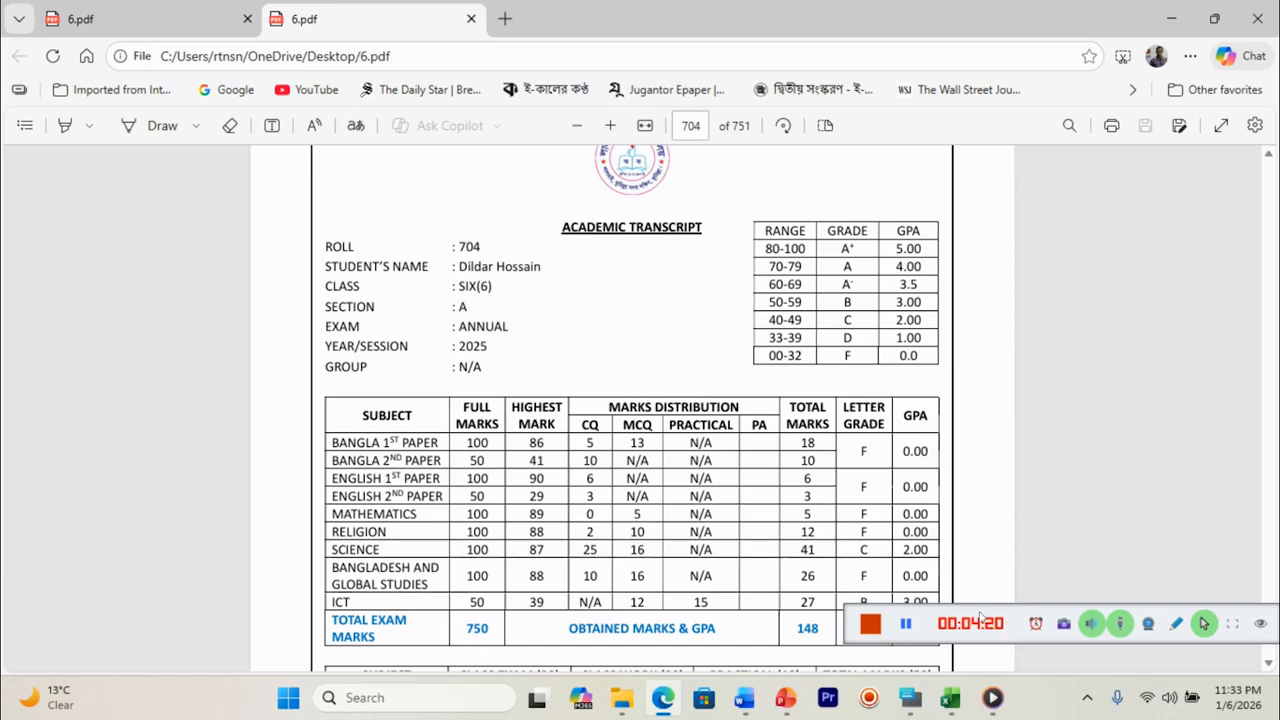
# - Switch to the open 9 (NINE) GRADE SHEET.xlsx workbook in Excel
pyautogui.click(950, 697)
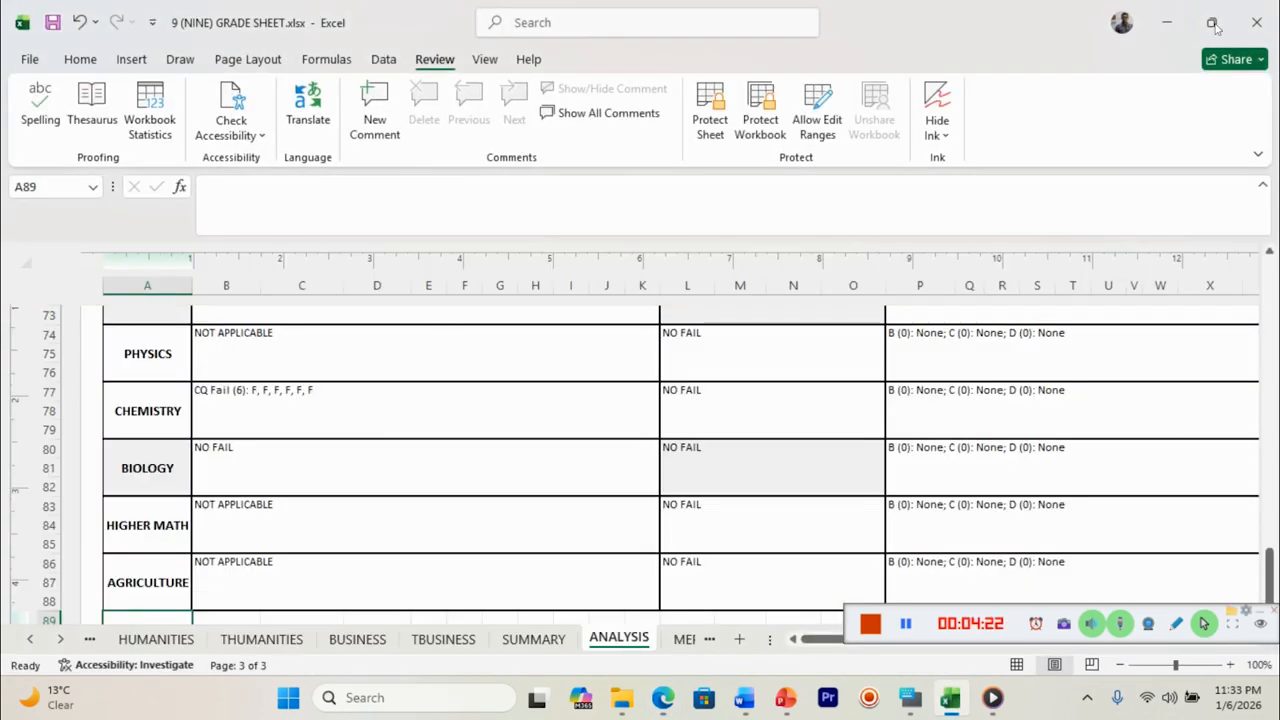
# - Open 6 (SIX) GRADE SHEET.xlsx from the VIDEO PURPOSE folder as read-only
pyautogui.click(1155, 14)
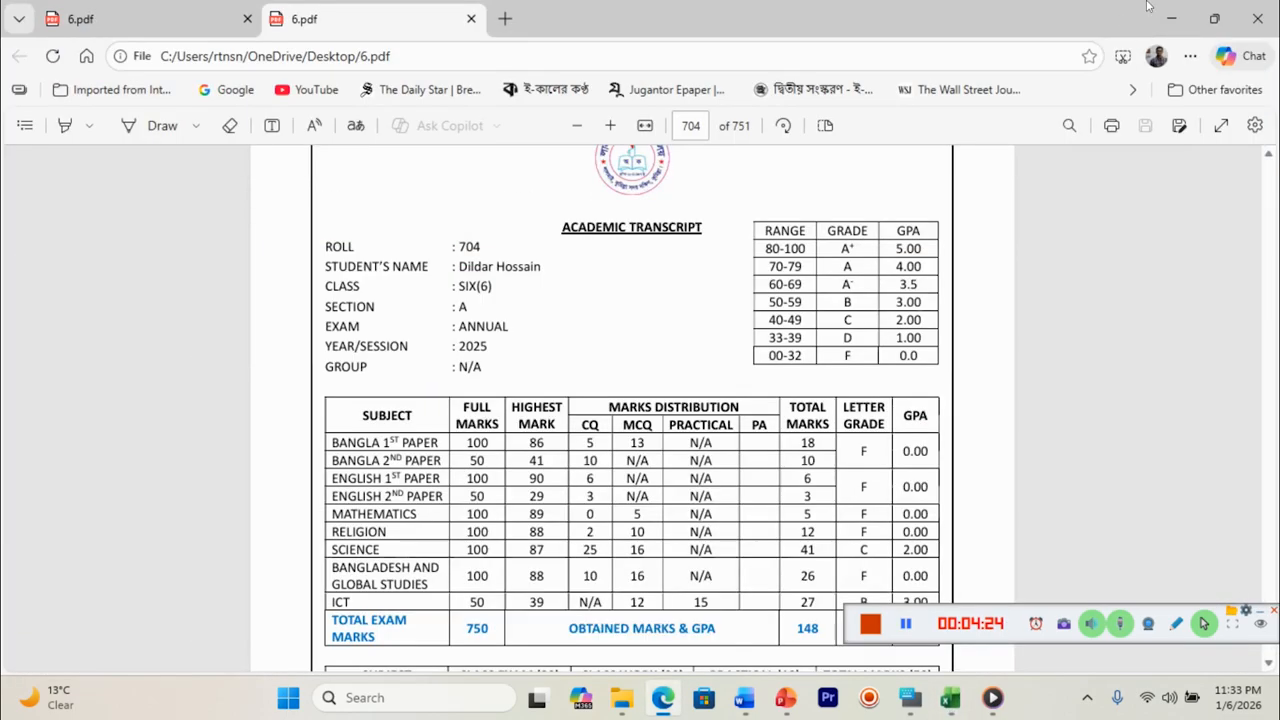
pyautogui.click(1163, 12)
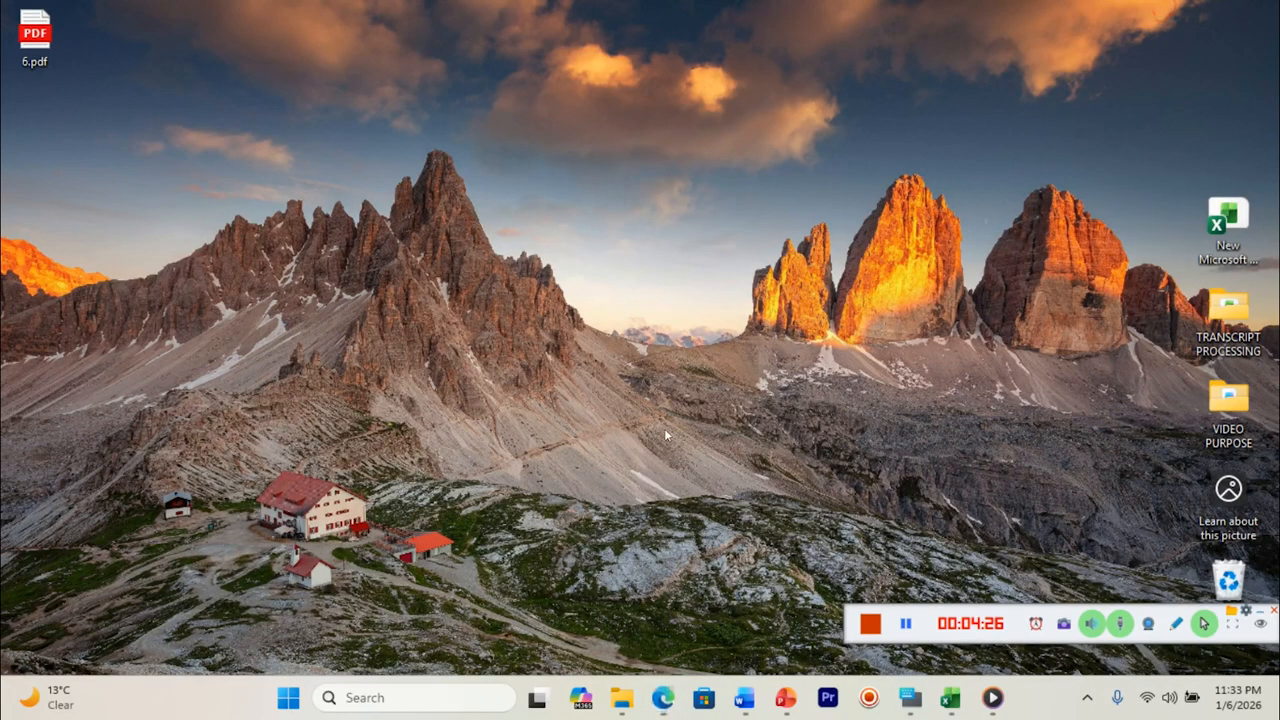
pyautogui.click(622, 697)
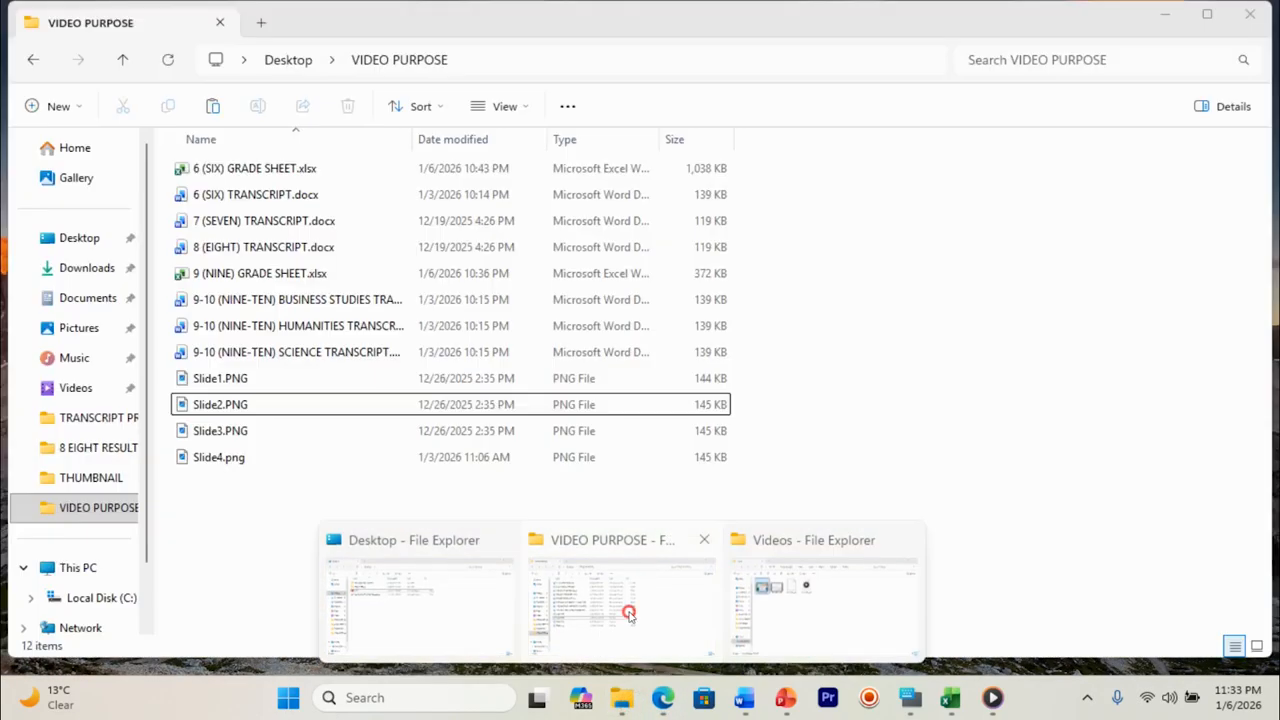
pyautogui.click(629, 614)
pyautogui.click(296, 169)
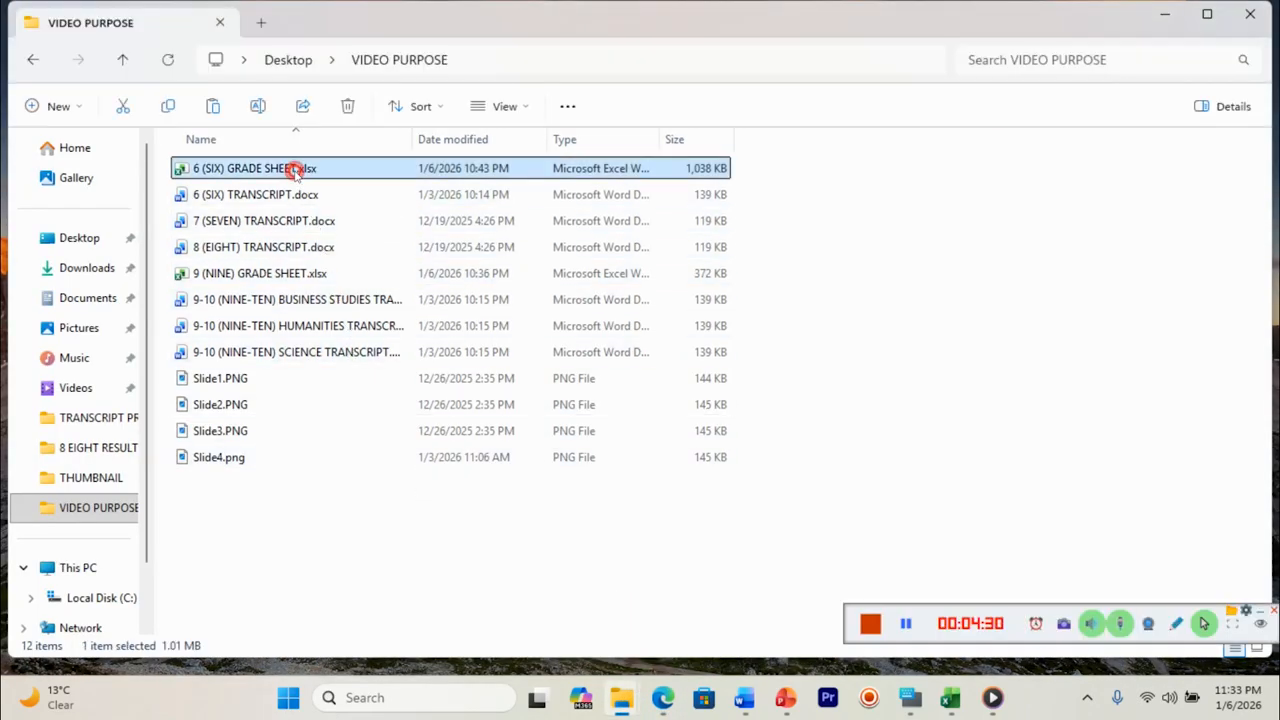
pyautogui.doubleClick(296, 169)
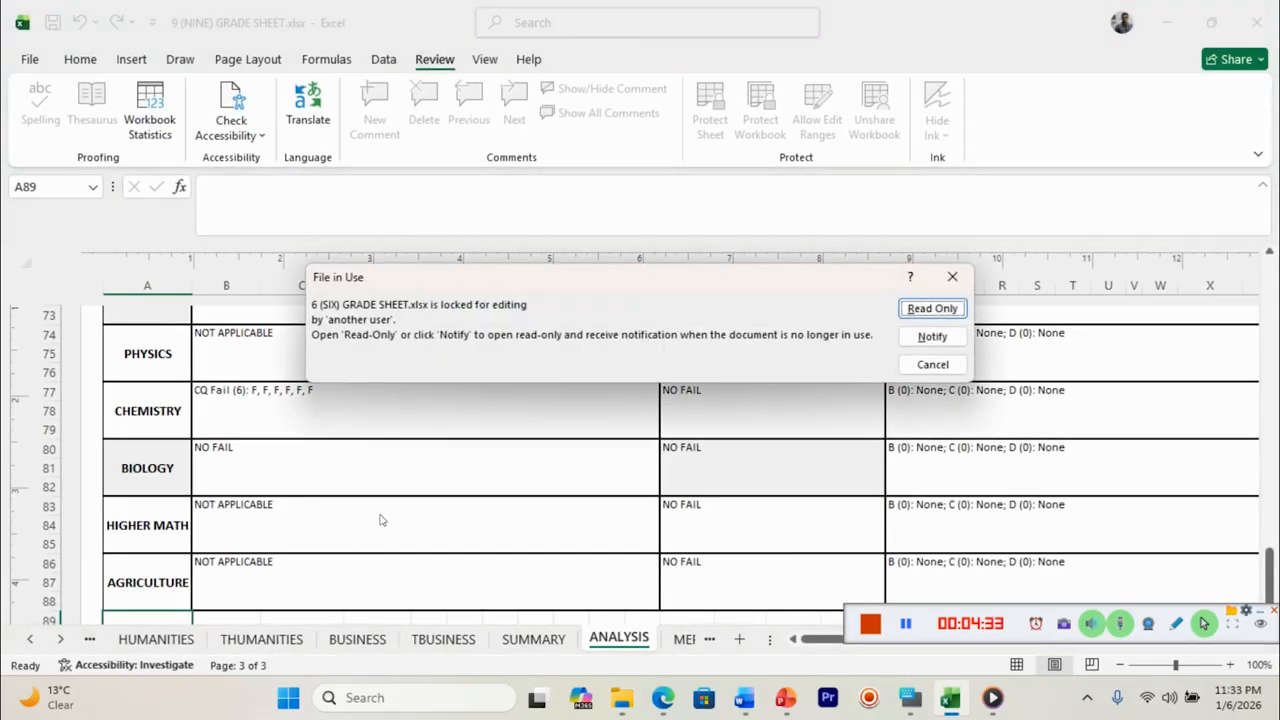
pyautogui.click(932, 309)
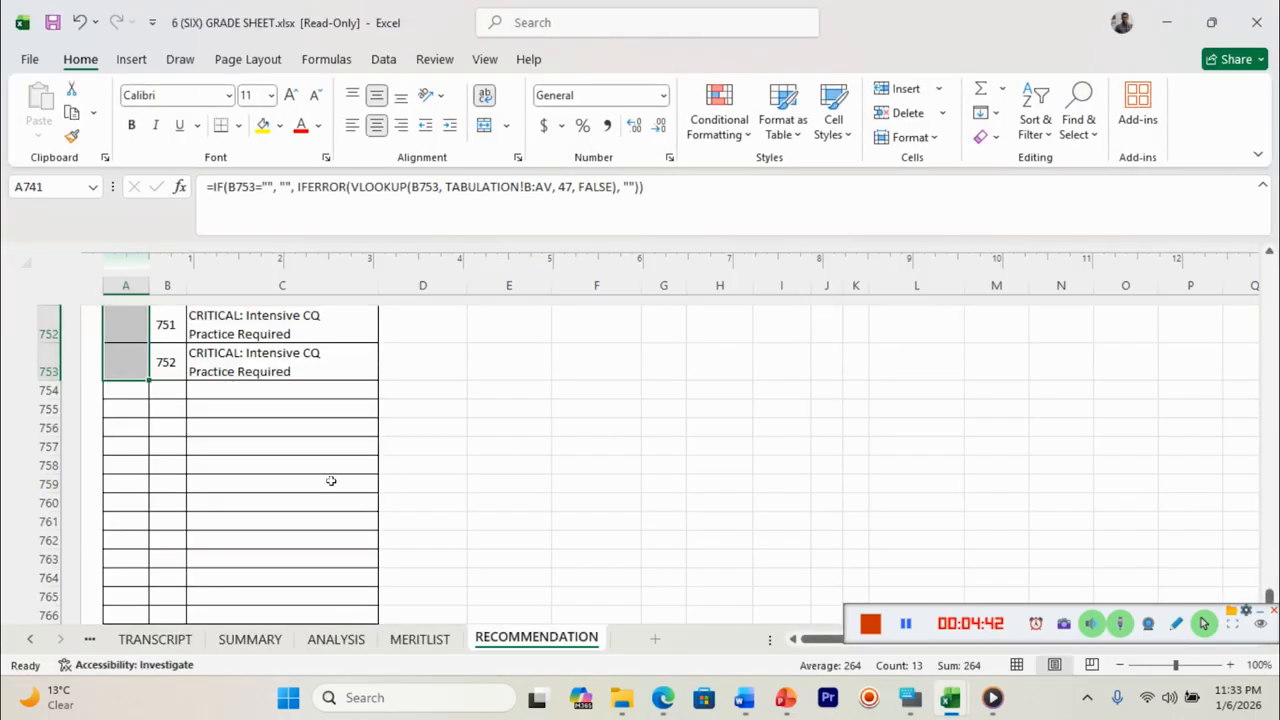
# - Go to the TABULATION sheet and select the student's roll number in cell B714
pyautogui.click(89, 638)
pyautogui.click(89, 638)
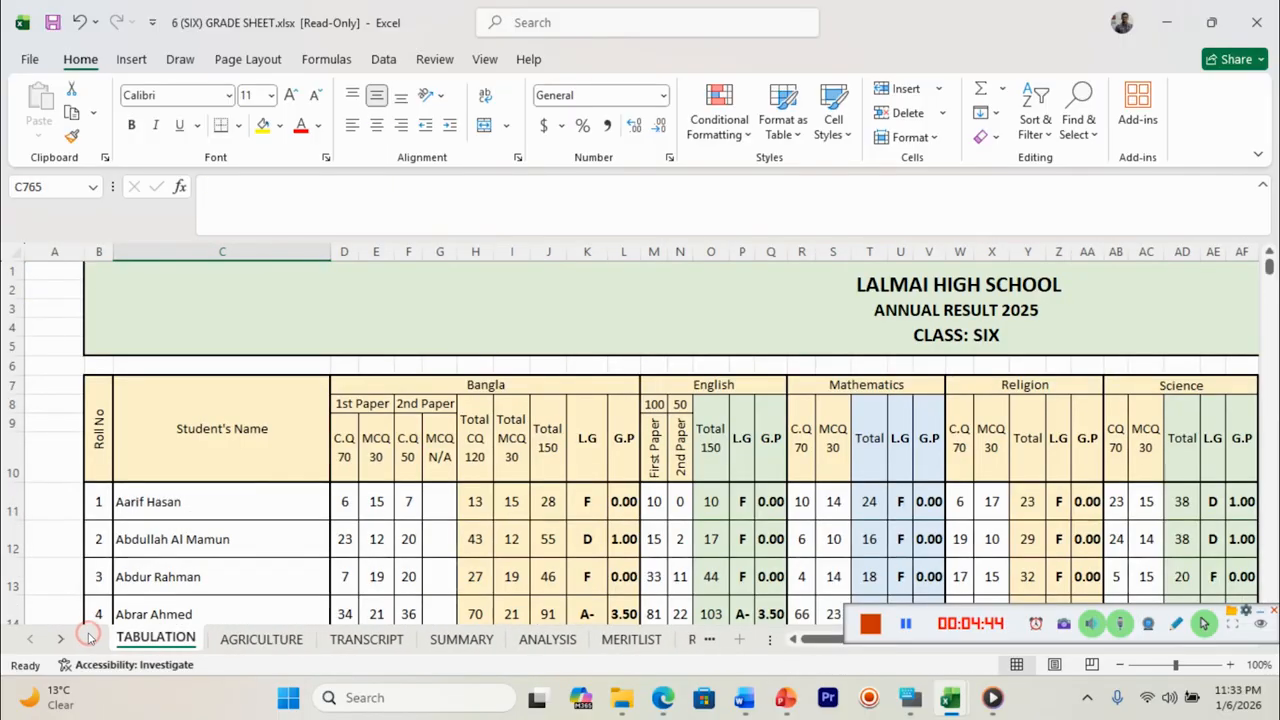
pyautogui.moveTo(1269, 266); pyautogui.dragTo(1269, 297)
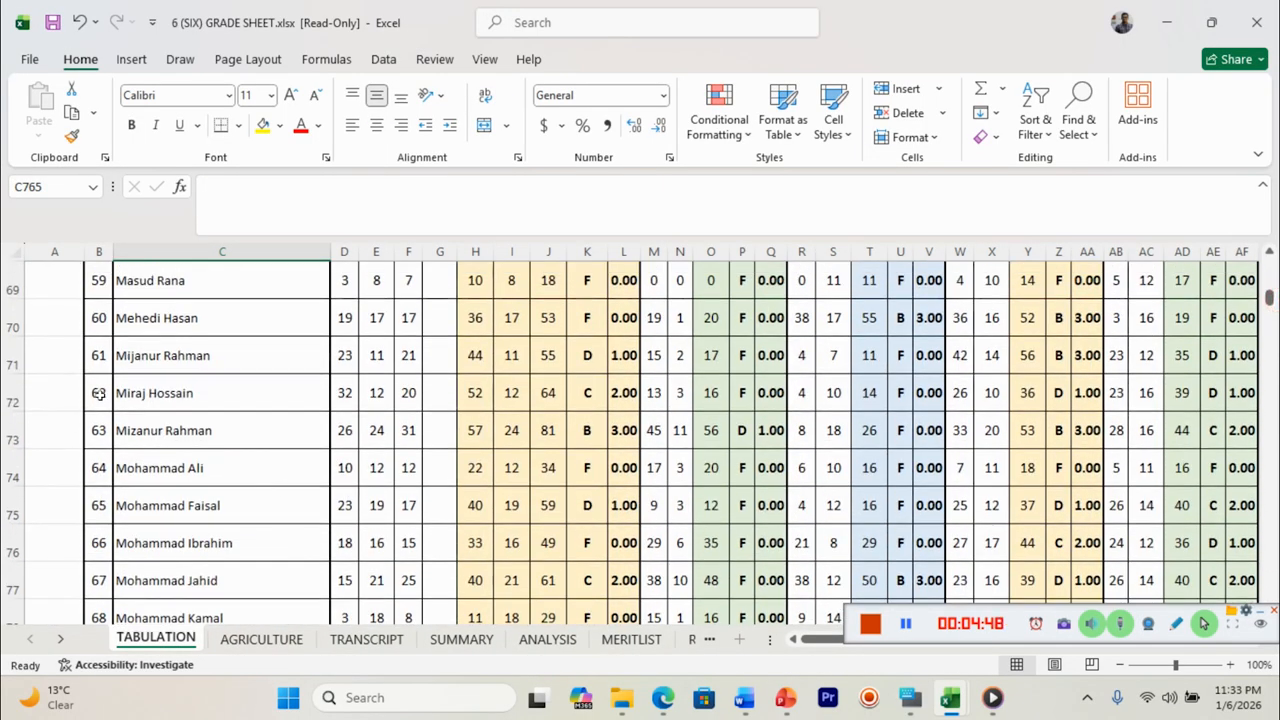
pyautogui.click(1267, 312)
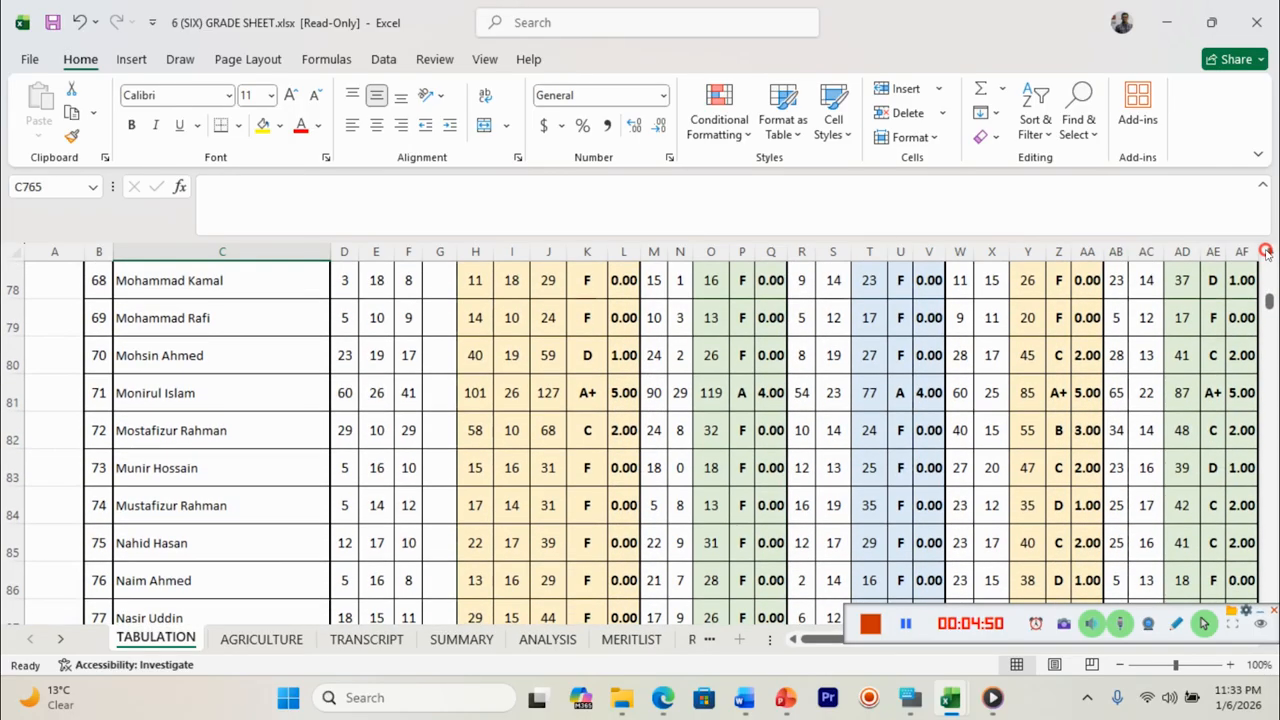
pyautogui.moveTo(1271, 299); pyautogui.dragTo(1270, 587)
pyautogui.click(100, 440)
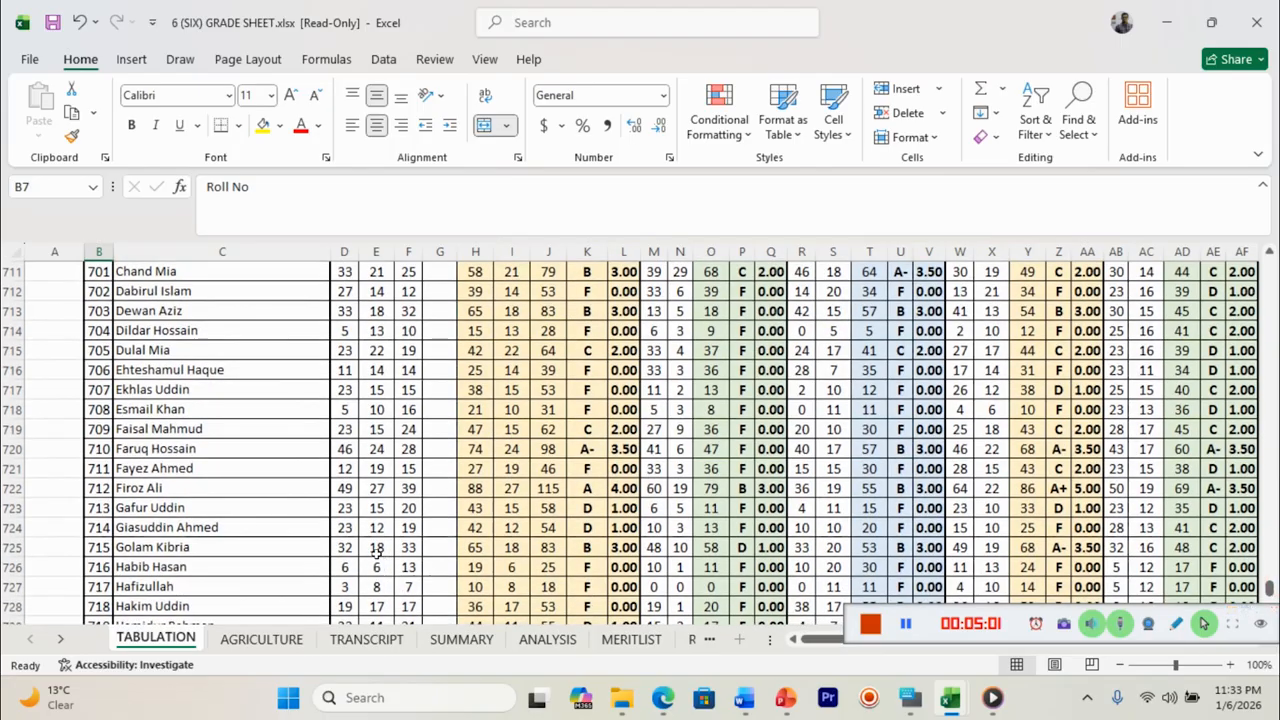
pyautogui.click(108, 330)
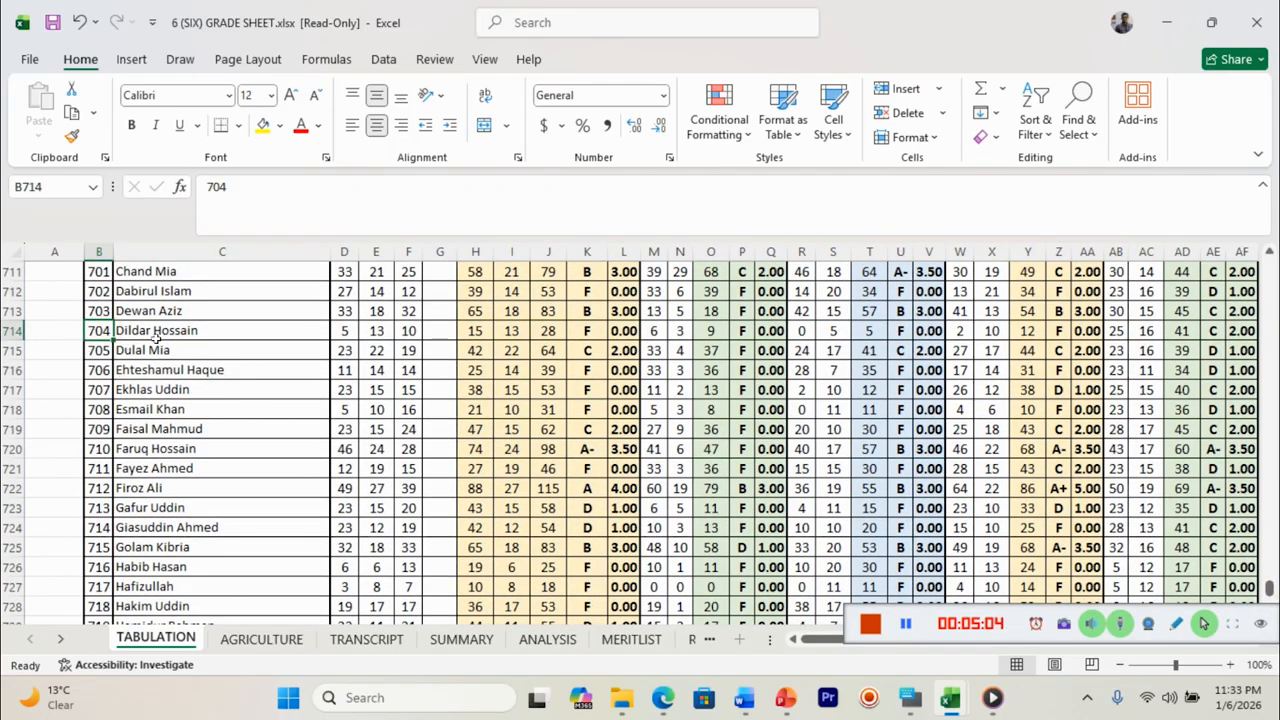
# - Tile the class six grade sheet on half of the screen and clear the class nine workbook from the other half
pyautogui.moveTo(1211, 22)
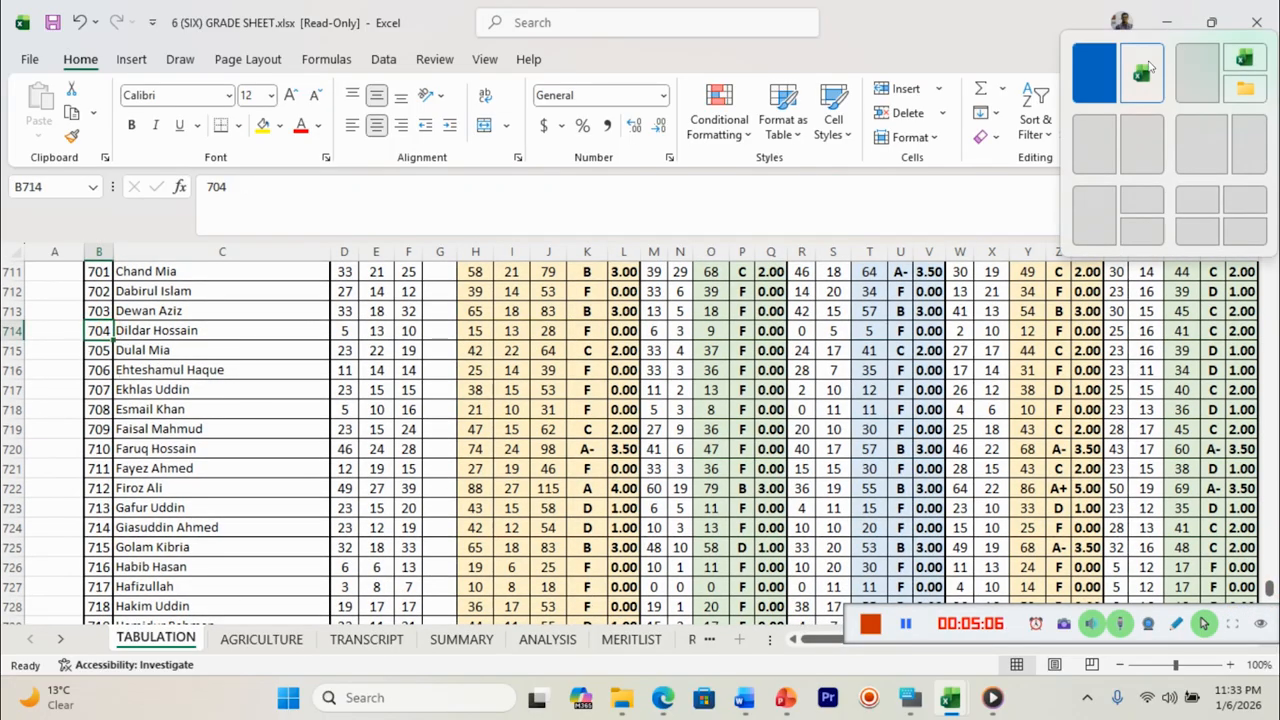
pyautogui.click(1098, 76)
pyautogui.click(1218, 36)
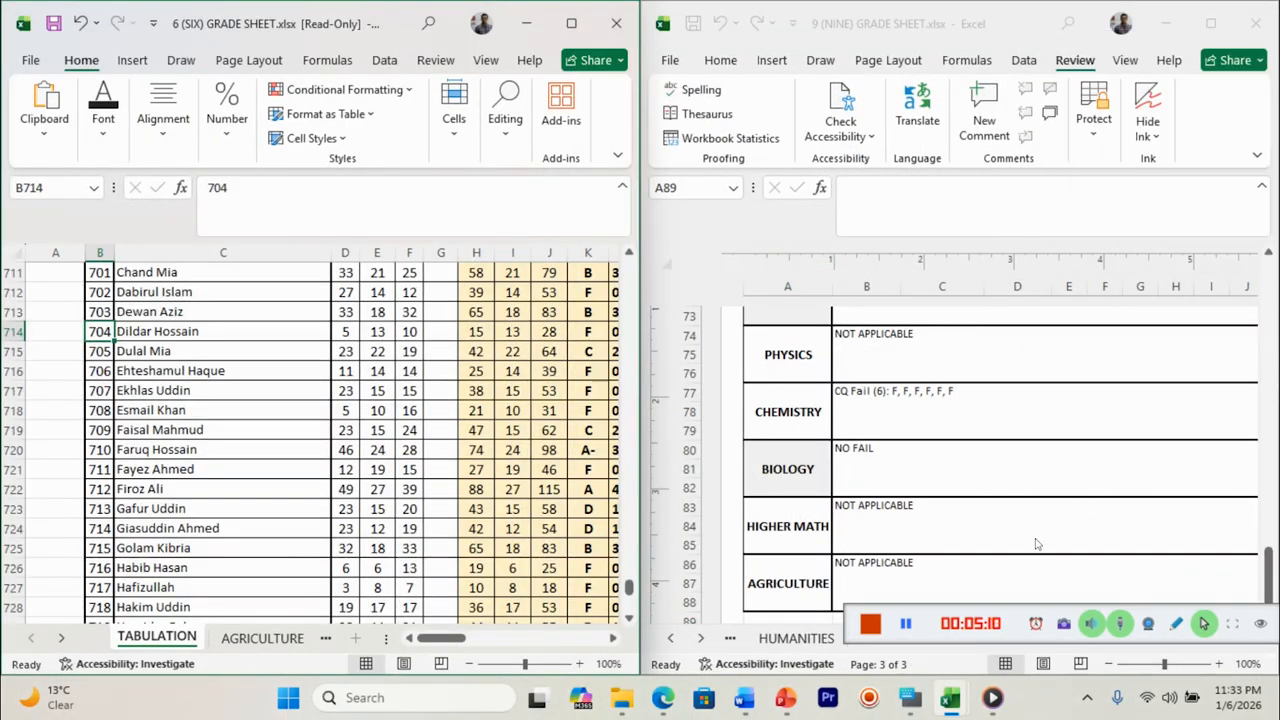
pyautogui.moveTo(949, 703)
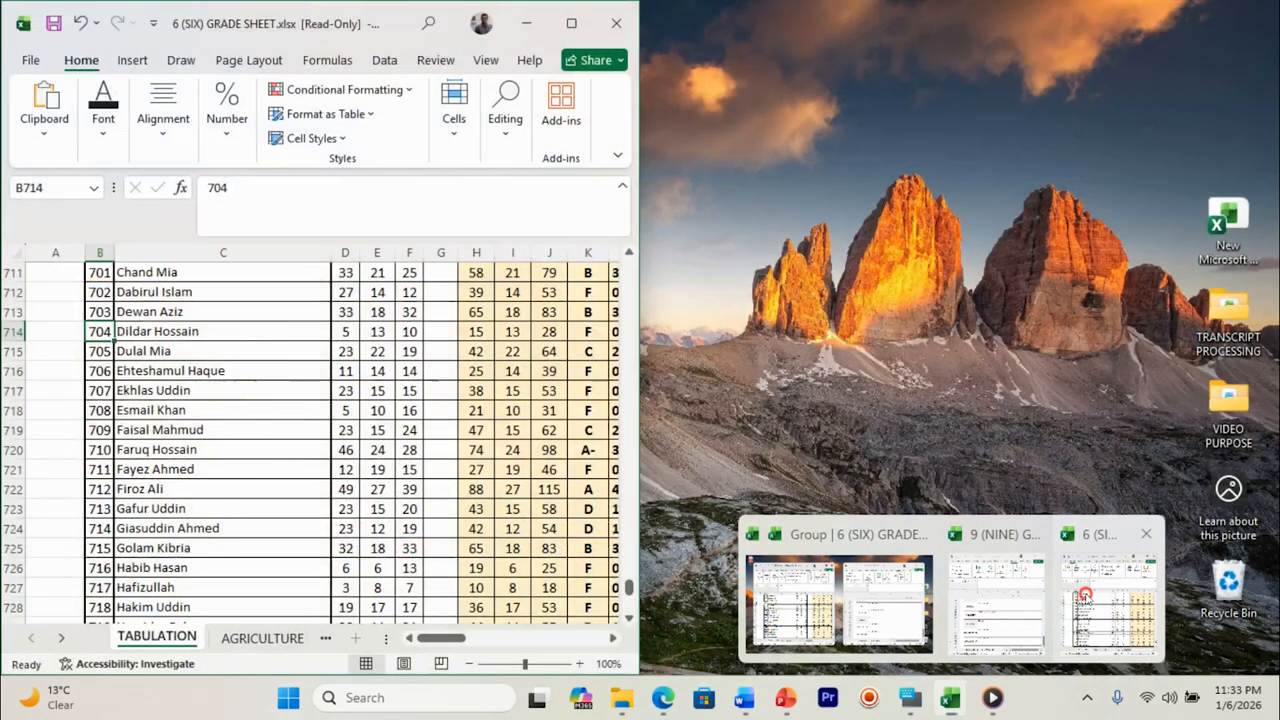
pyautogui.click(1085, 595)
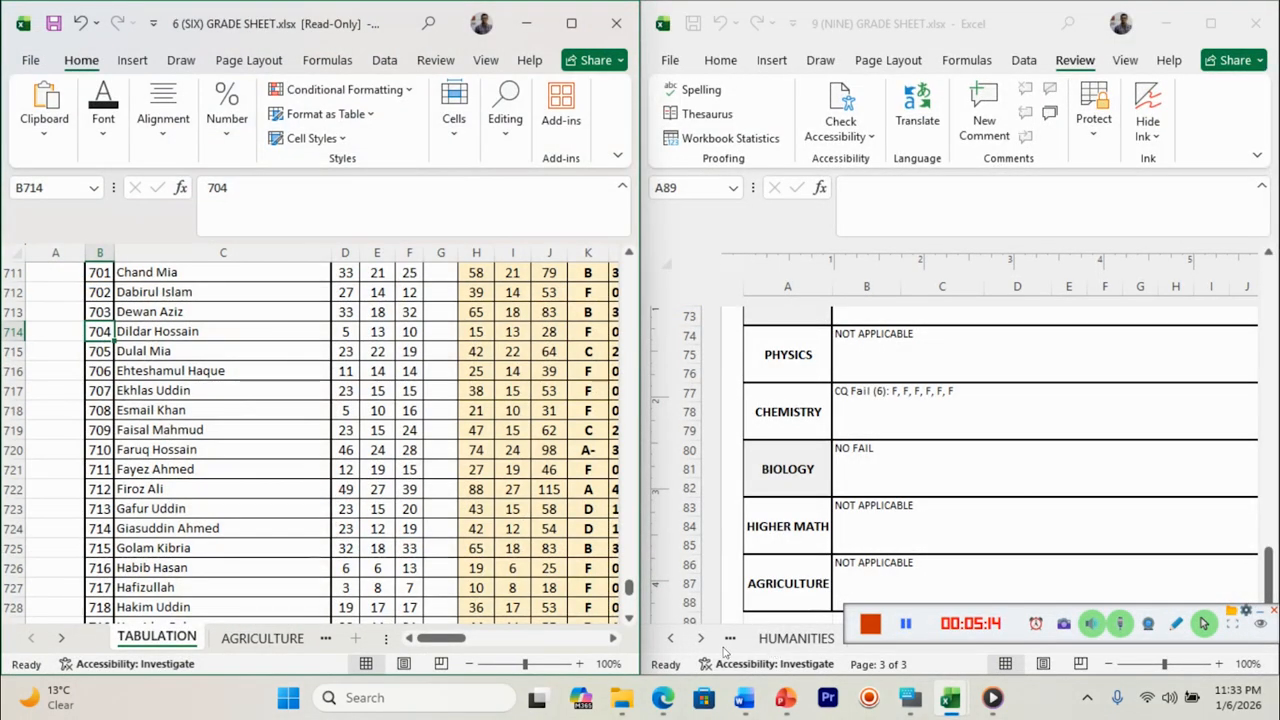
pyautogui.click(729, 633)
pyautogui.click(730, 634)
pyautogui.click(733, 636)
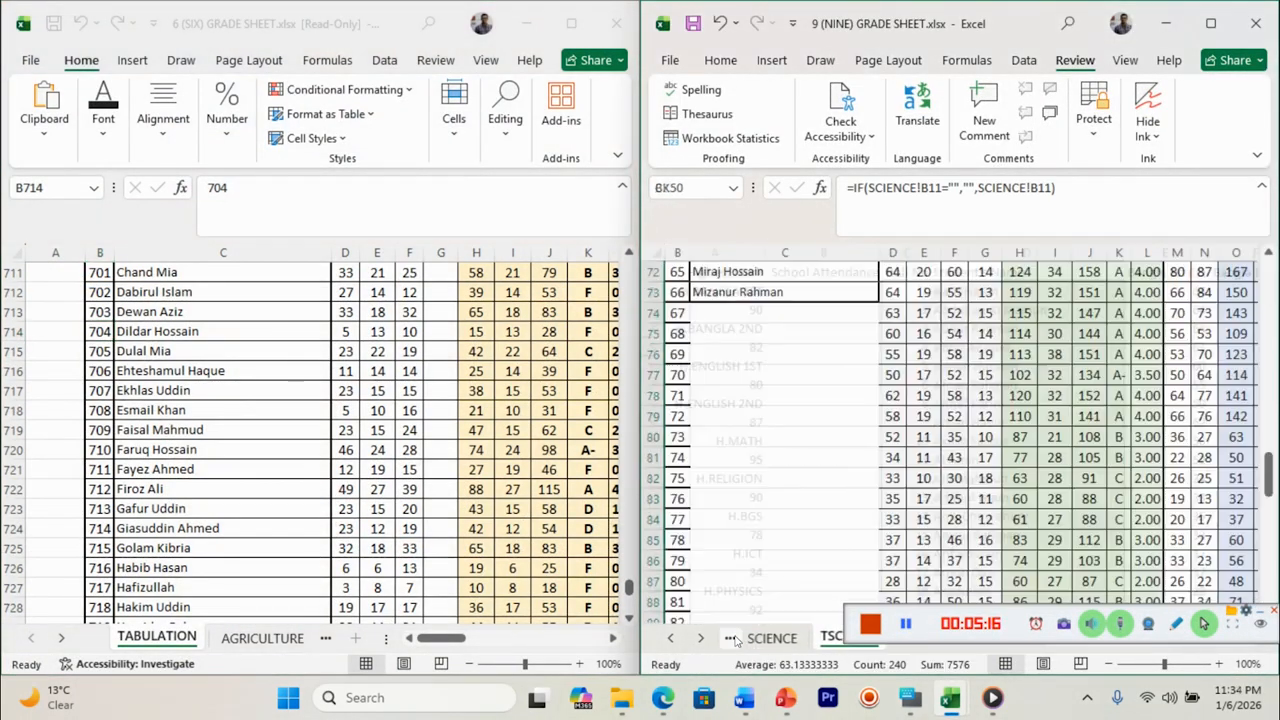
pyautogui.click(1175, 22)
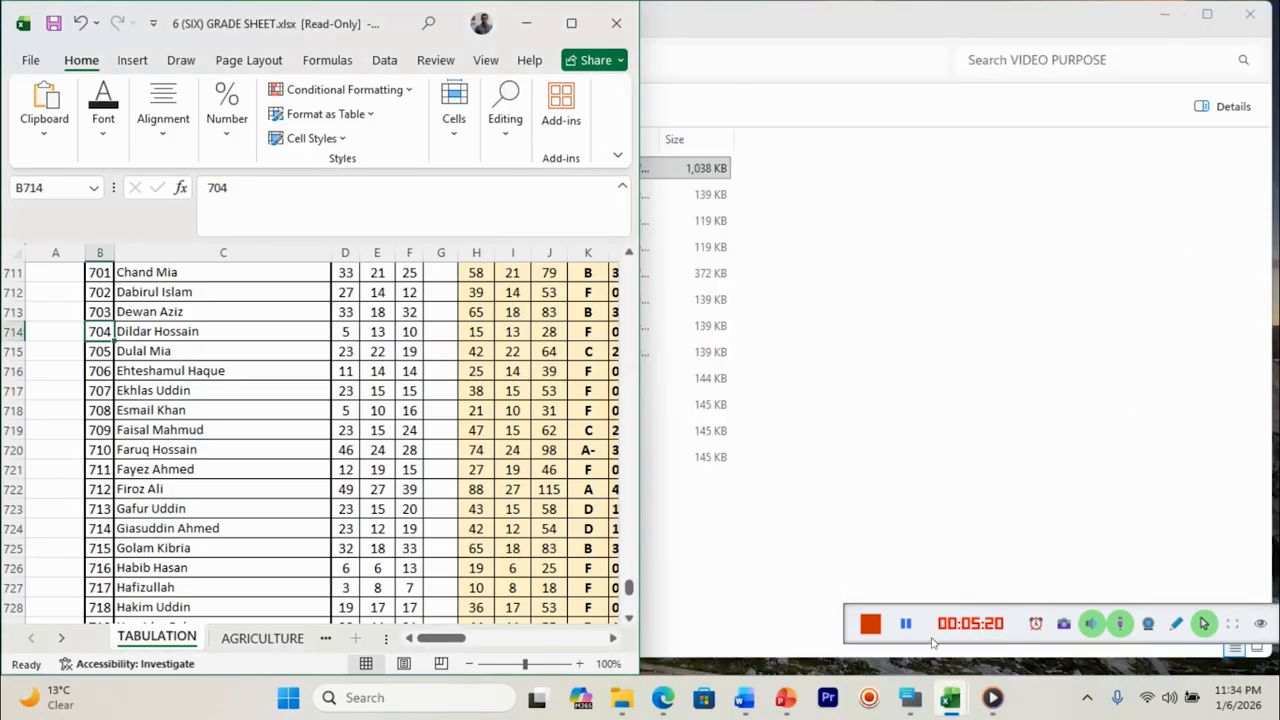
pyautogui.moveTo(958, 709)
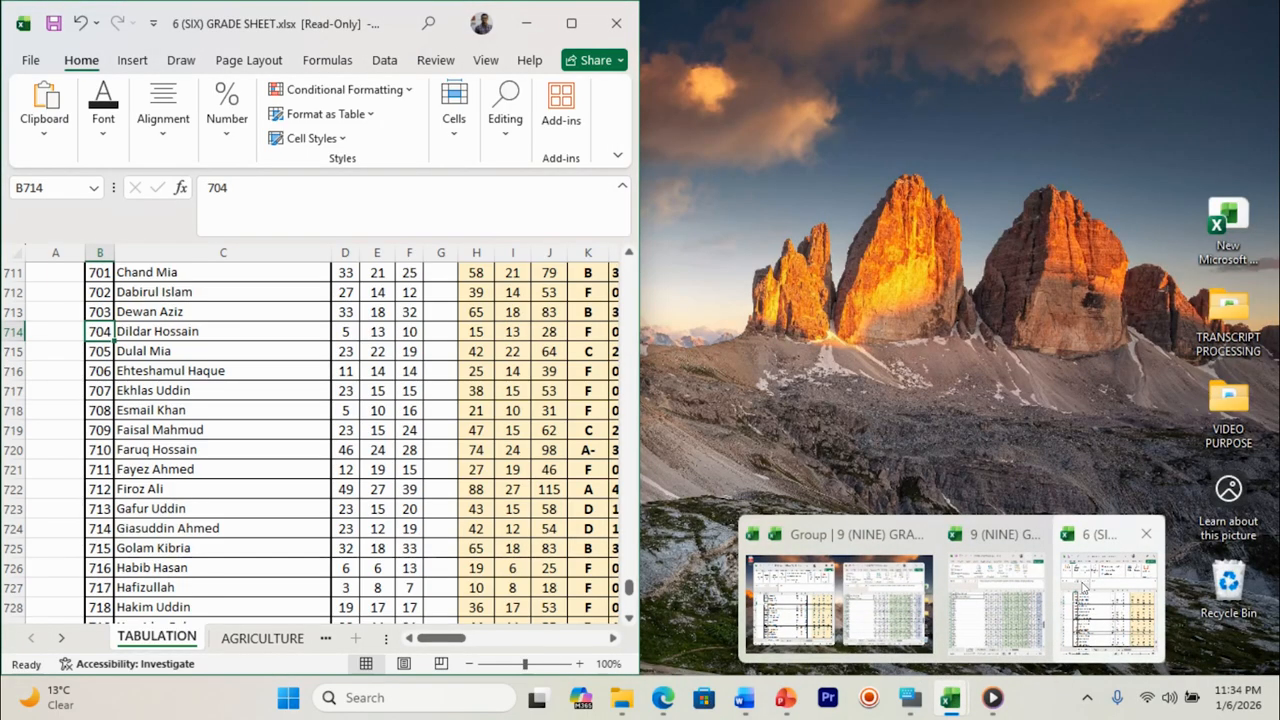
pyautogui.click(1080, 590)
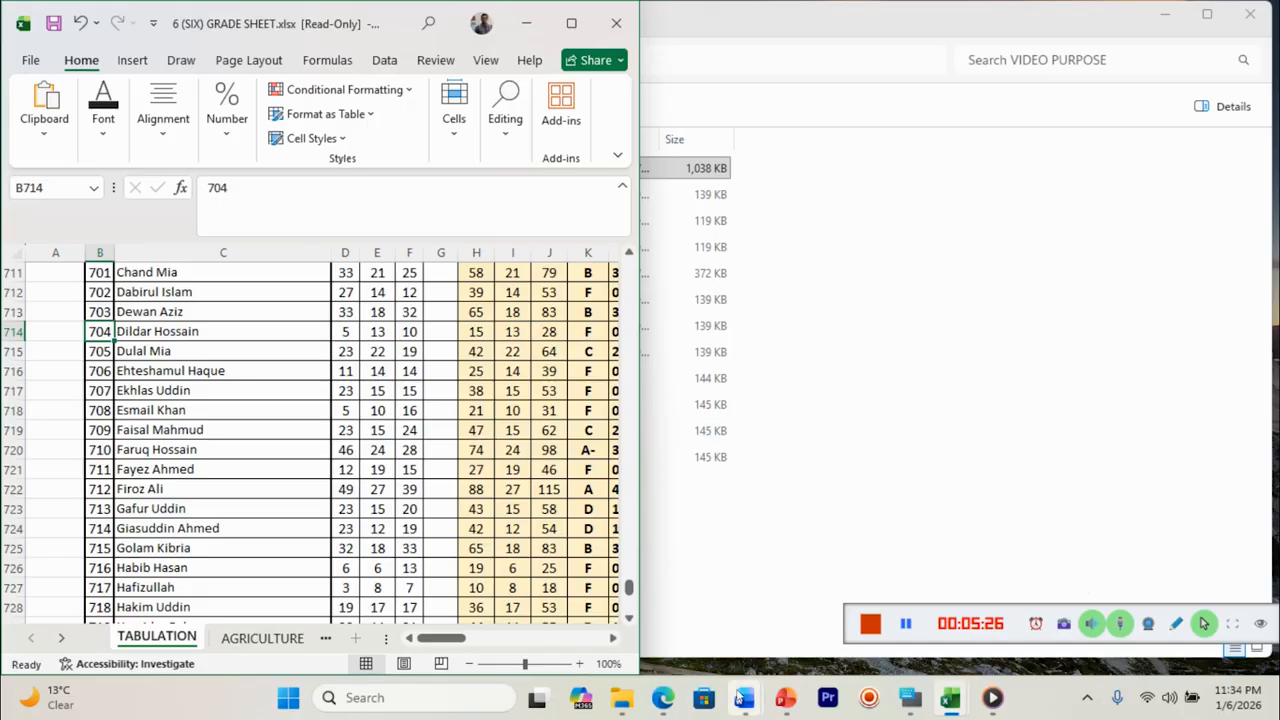
# - Switch to Edge with the 6.pdf transcript and tile it side by side with the class six grade sheet
pyautogui.moveTo(742, 697)
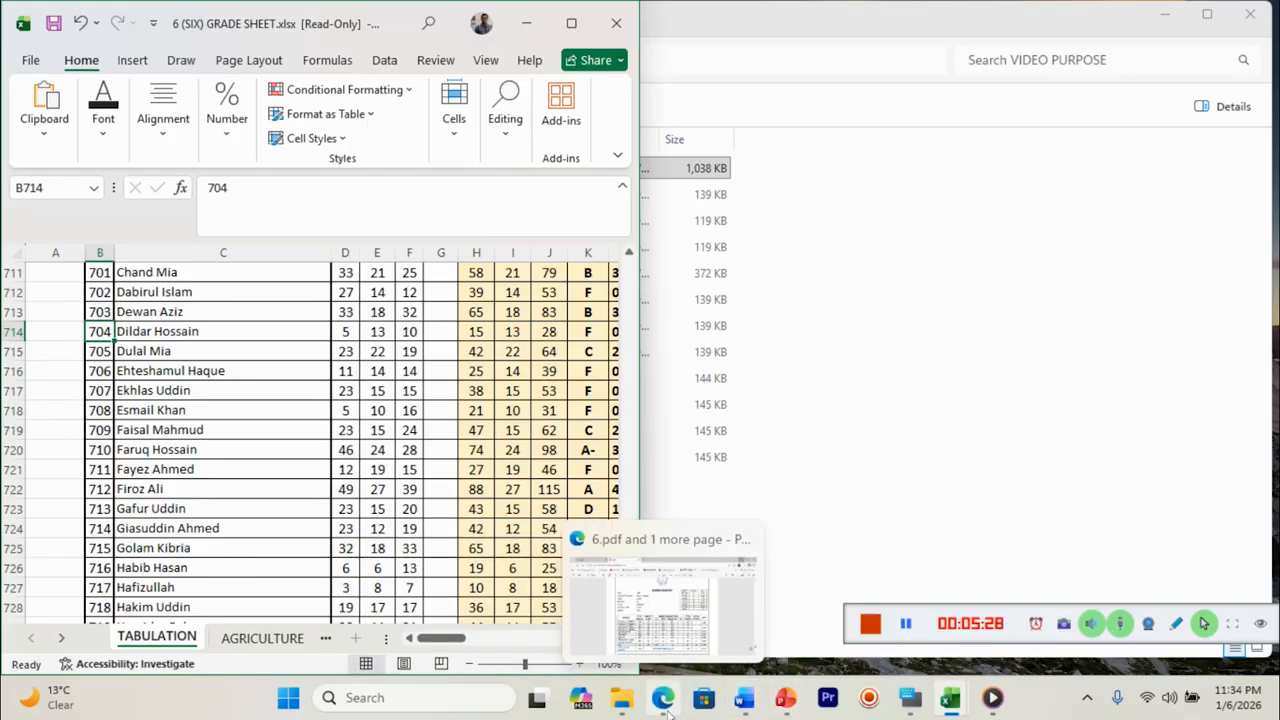
pyautogui.click(698, 628)
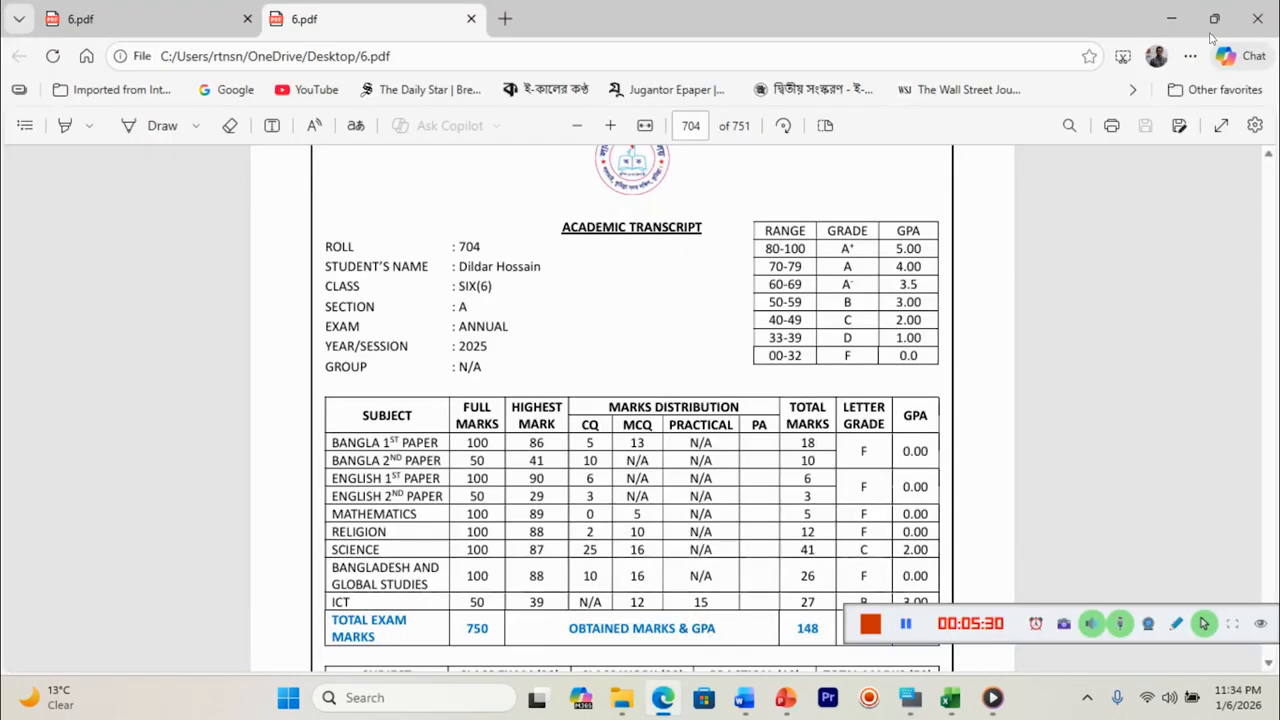
pyautogui.moveTo(1216, 20)
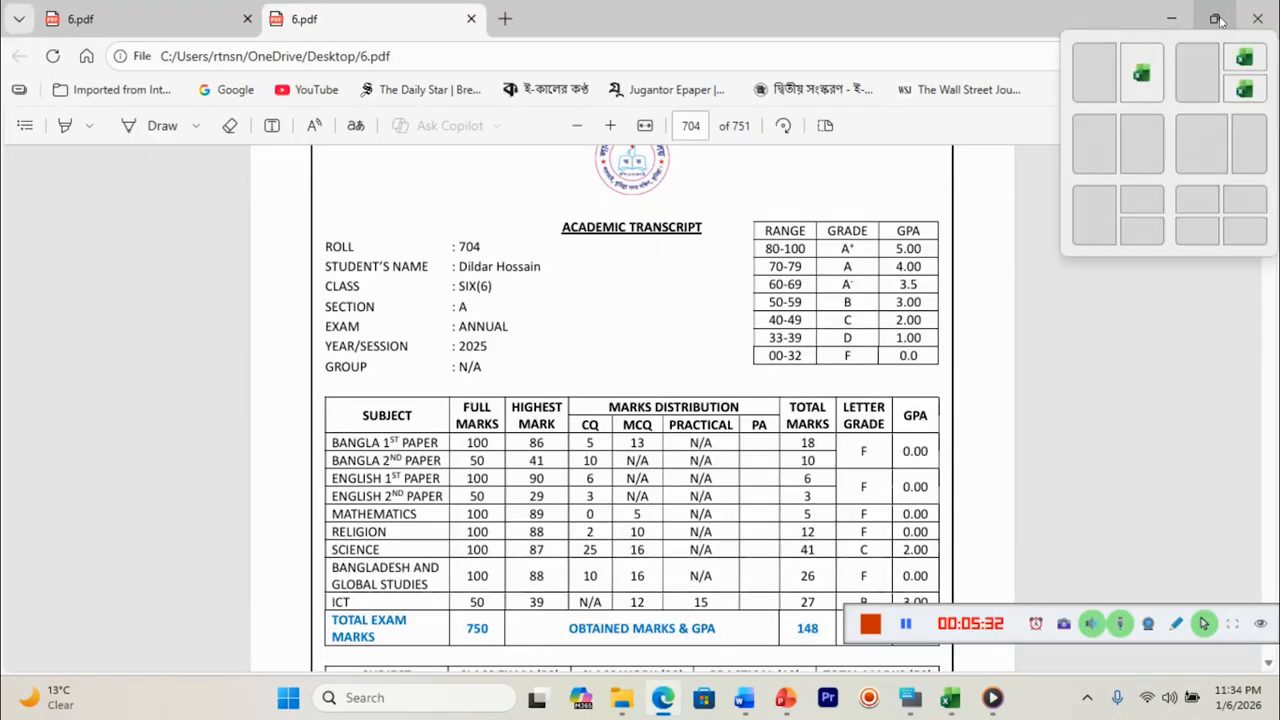
pyautogui.click(1143, 77)
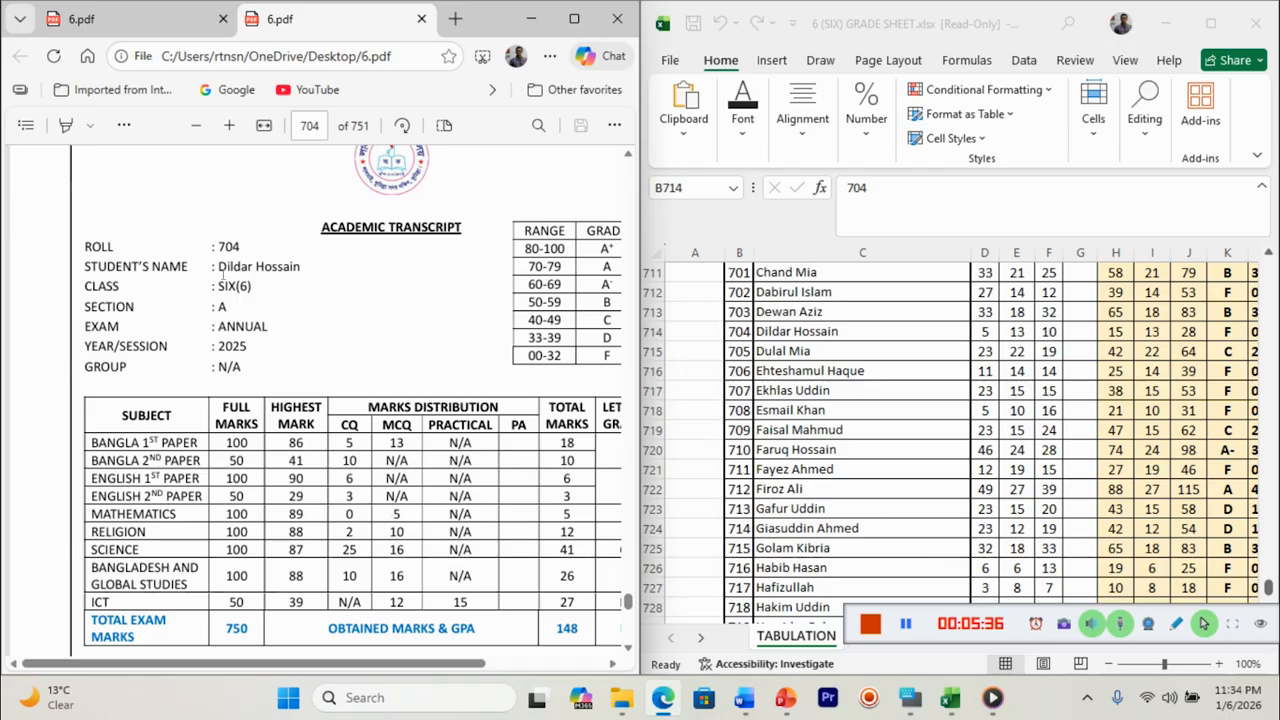
# - Compare the roll number, name and subject marks on the PDF transcript with row 714 of the TABULATION sheet
pyautogui.click(746, 334)
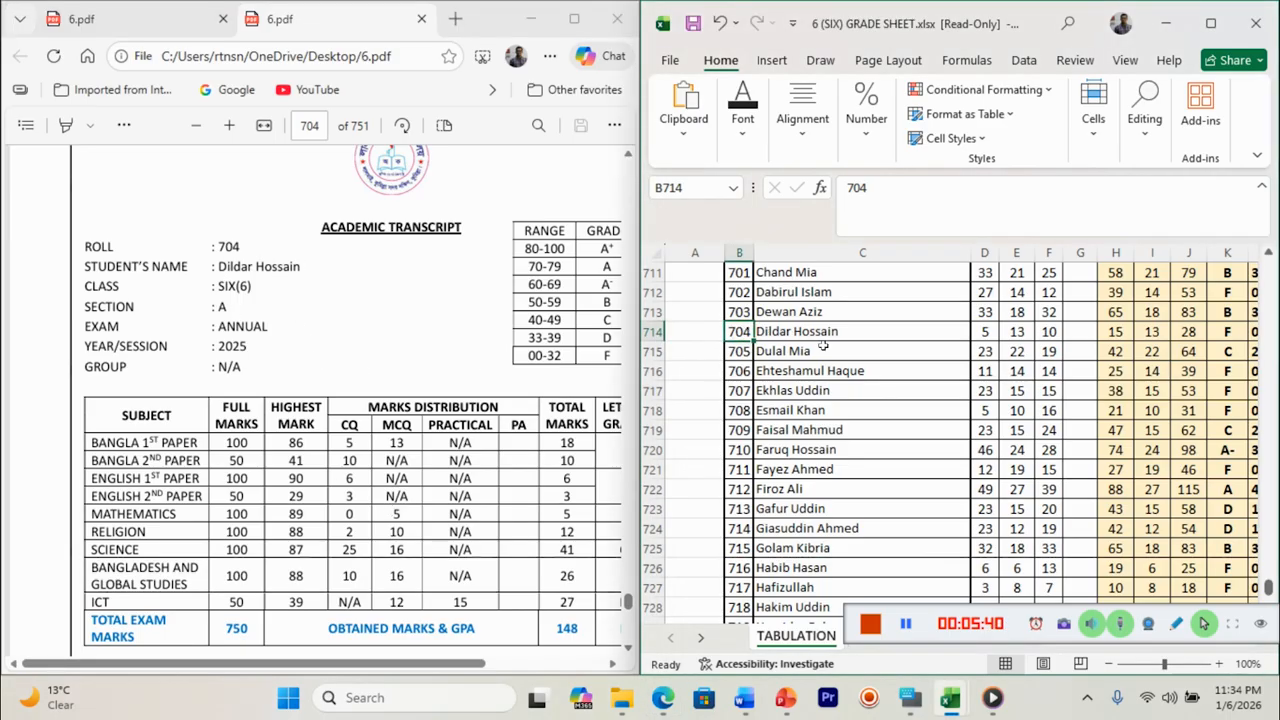
pyautogui.click(790, 333)
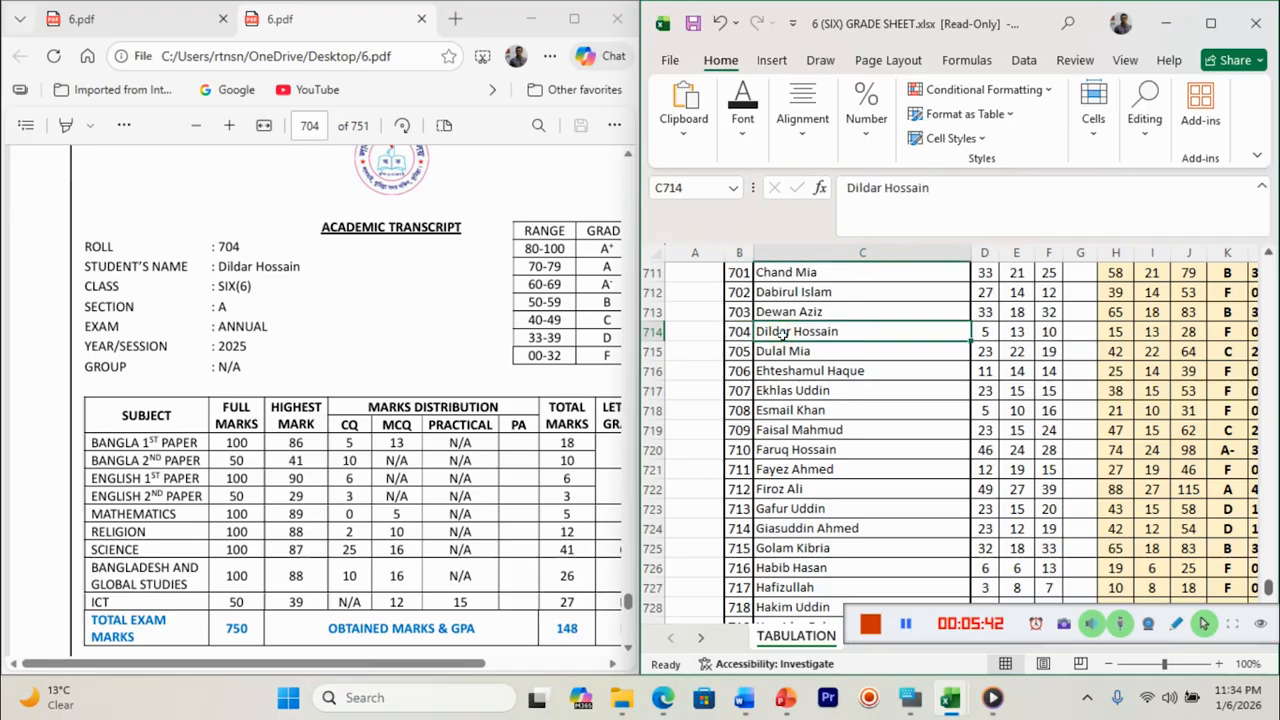
pyautogui.click(365, 514)
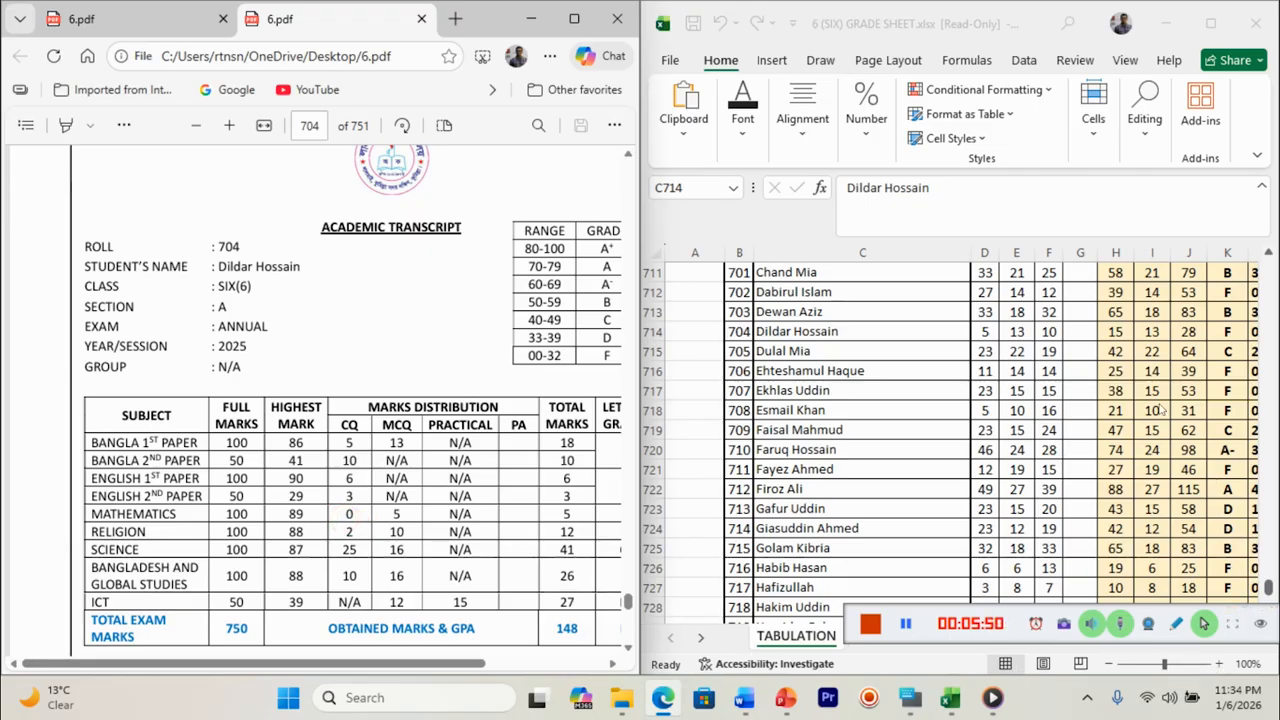
pyautogui.click(1155, 586)
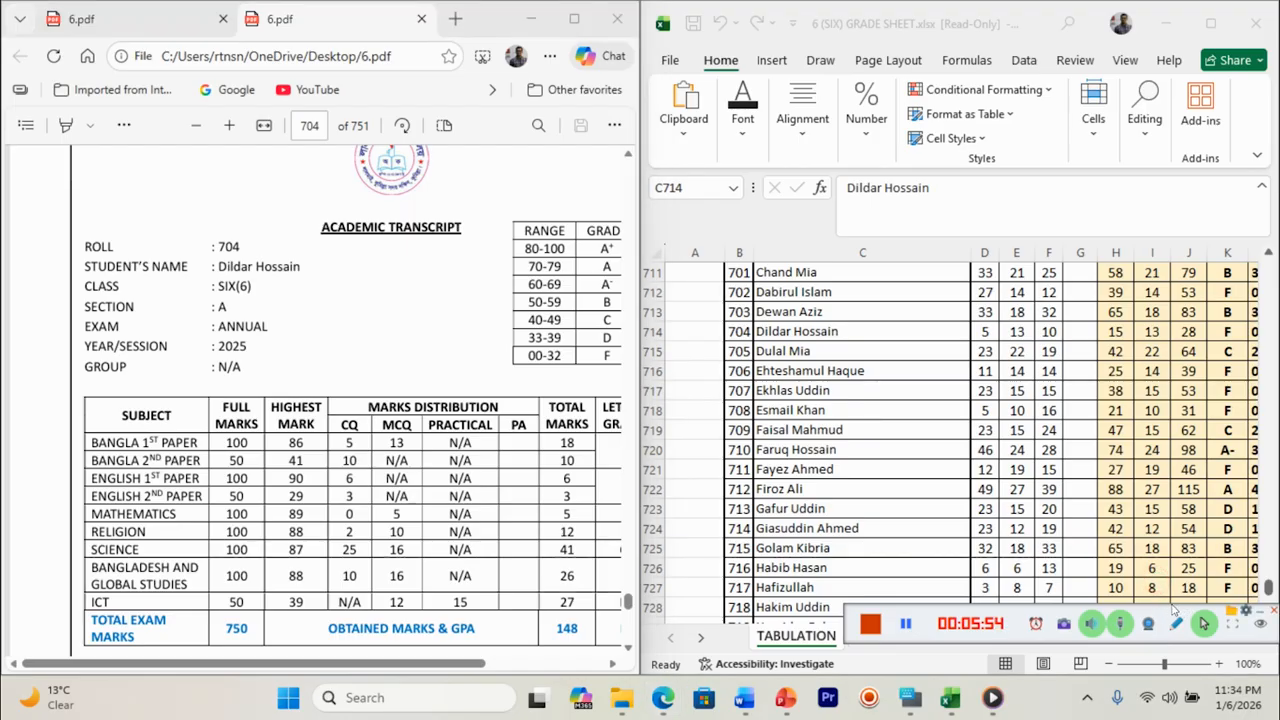
pyautogui.moveTo(1165, 610); pyautogui.dragTo(1153, 600)
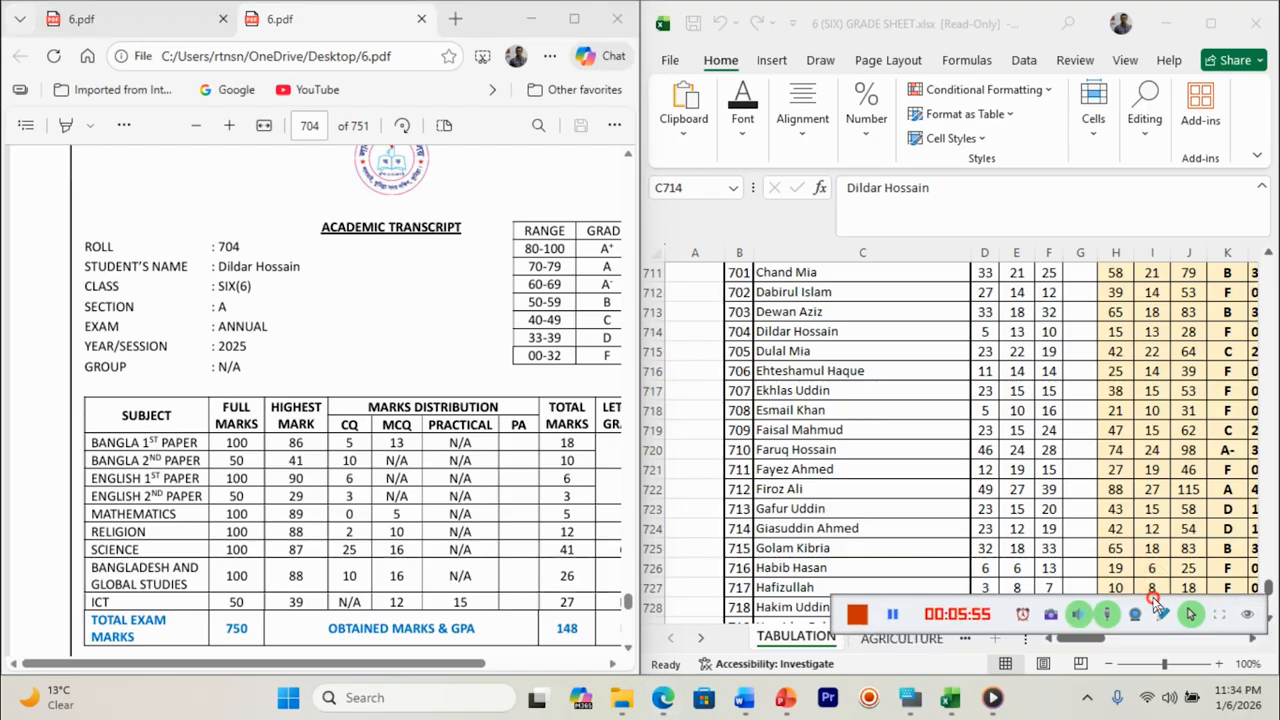
pyautogui.click(1253, 639)
pyautogui.moveTo(1253, 639); pyautogui.dragTo(1254, 641)
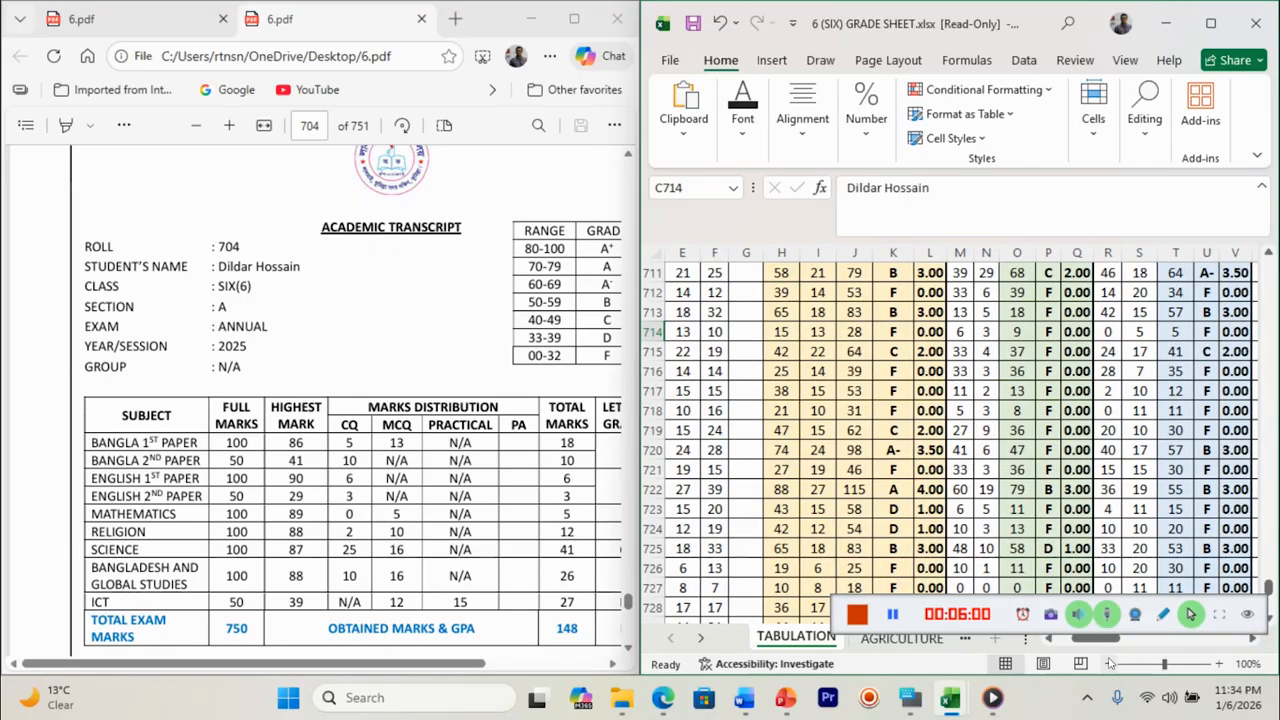
# - Maximize the grade sheet at 80% zoom and examine row 714 across all subjects to the final result columns
pyautogui.click(1109, 664)
pyautogui.click(1109, 664)
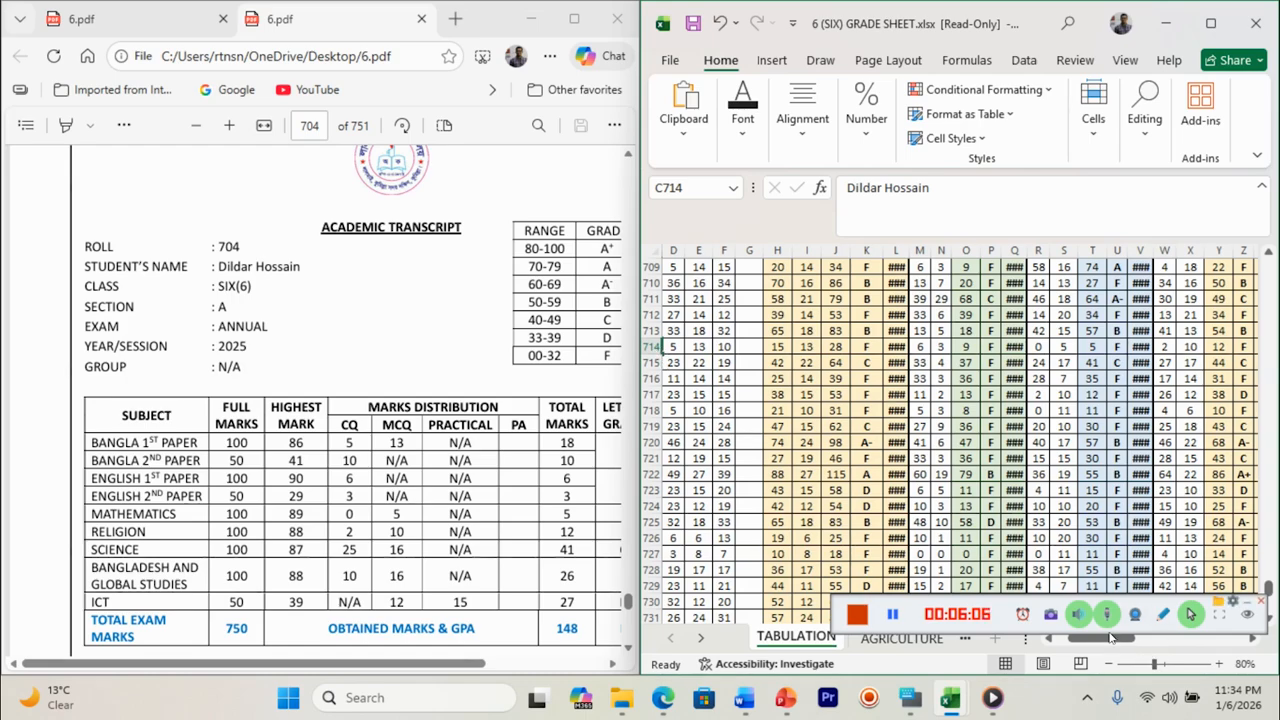
pyautogui.click(1055, 641)
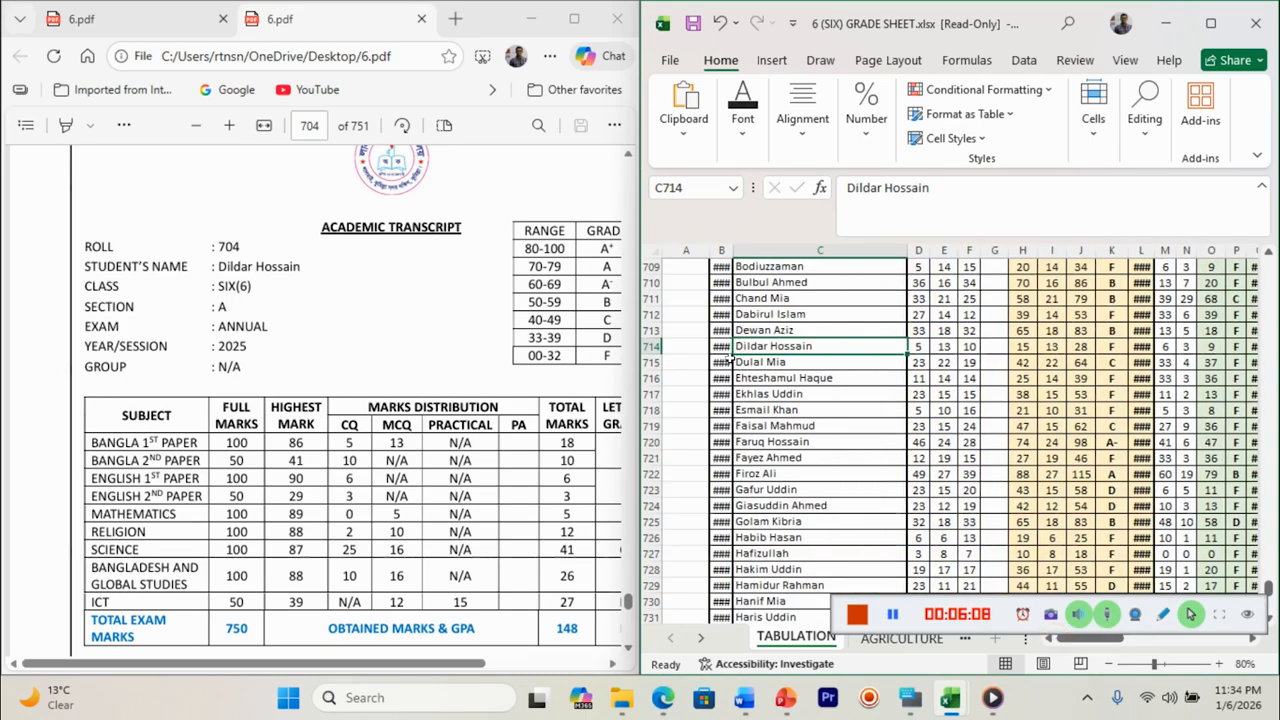
pyautogui.click(724, 348)
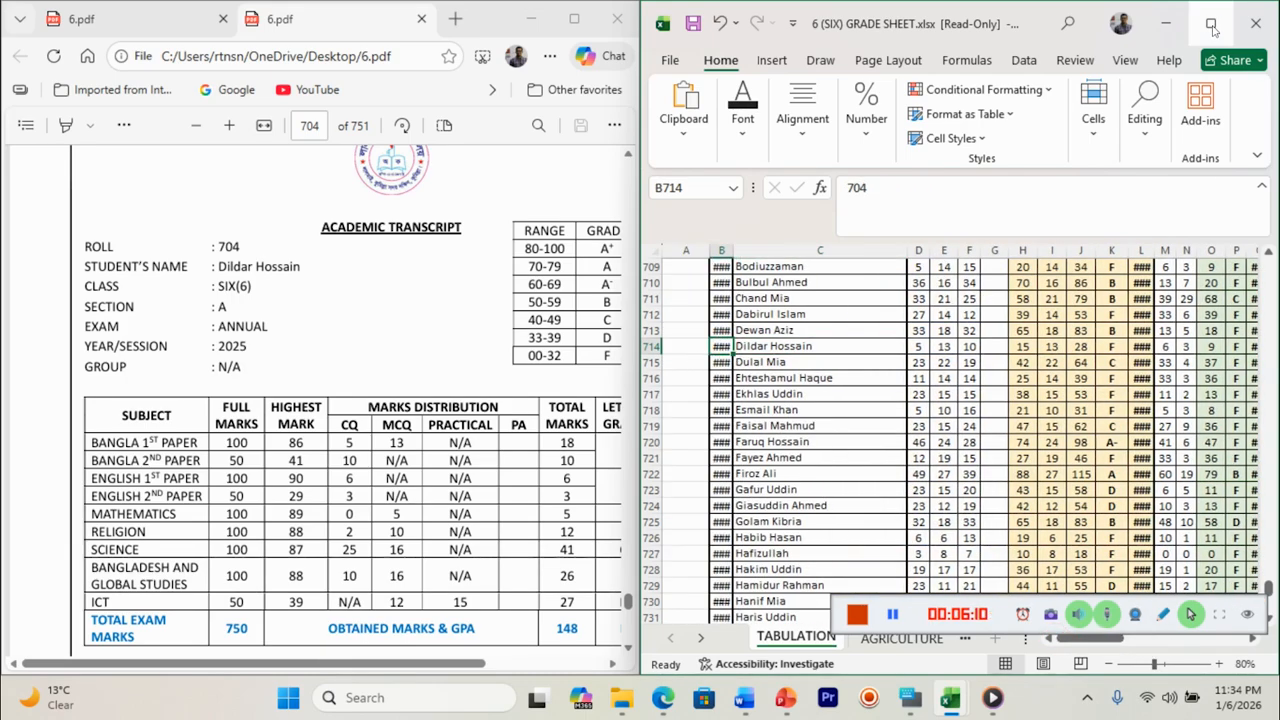
pyautogui.click(1211, 24)
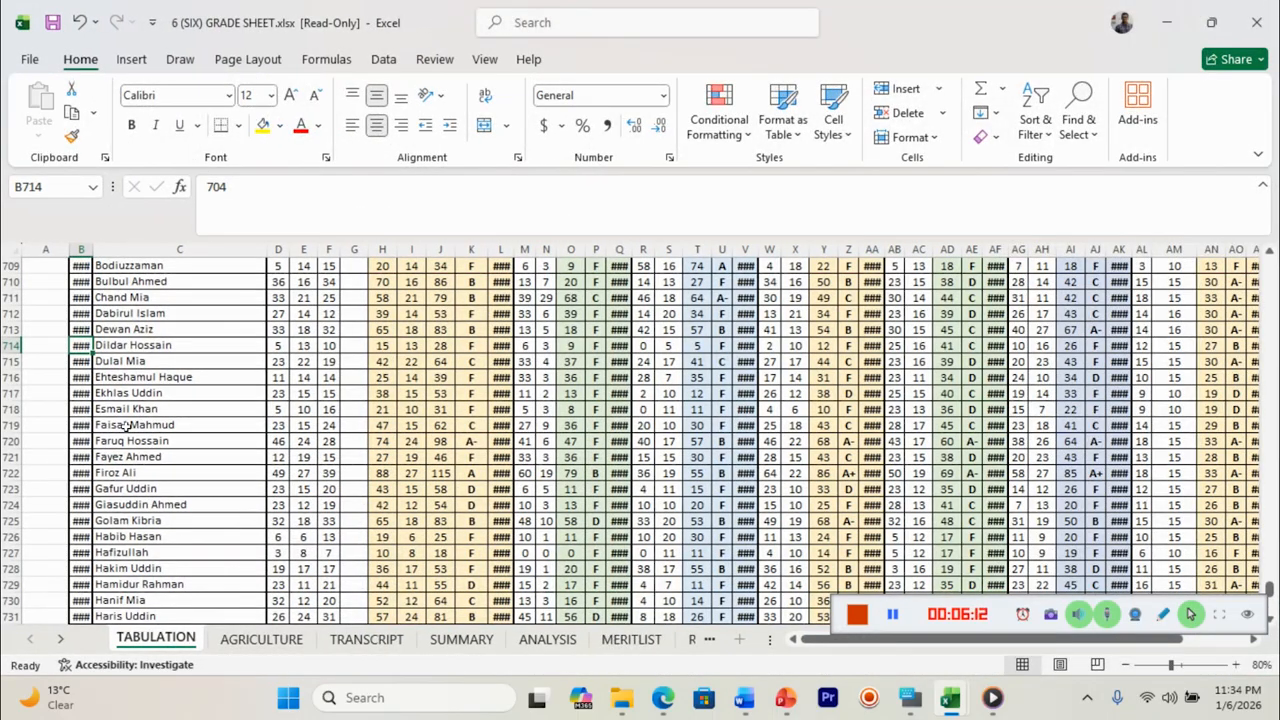
pyautogui.click(108, 343)
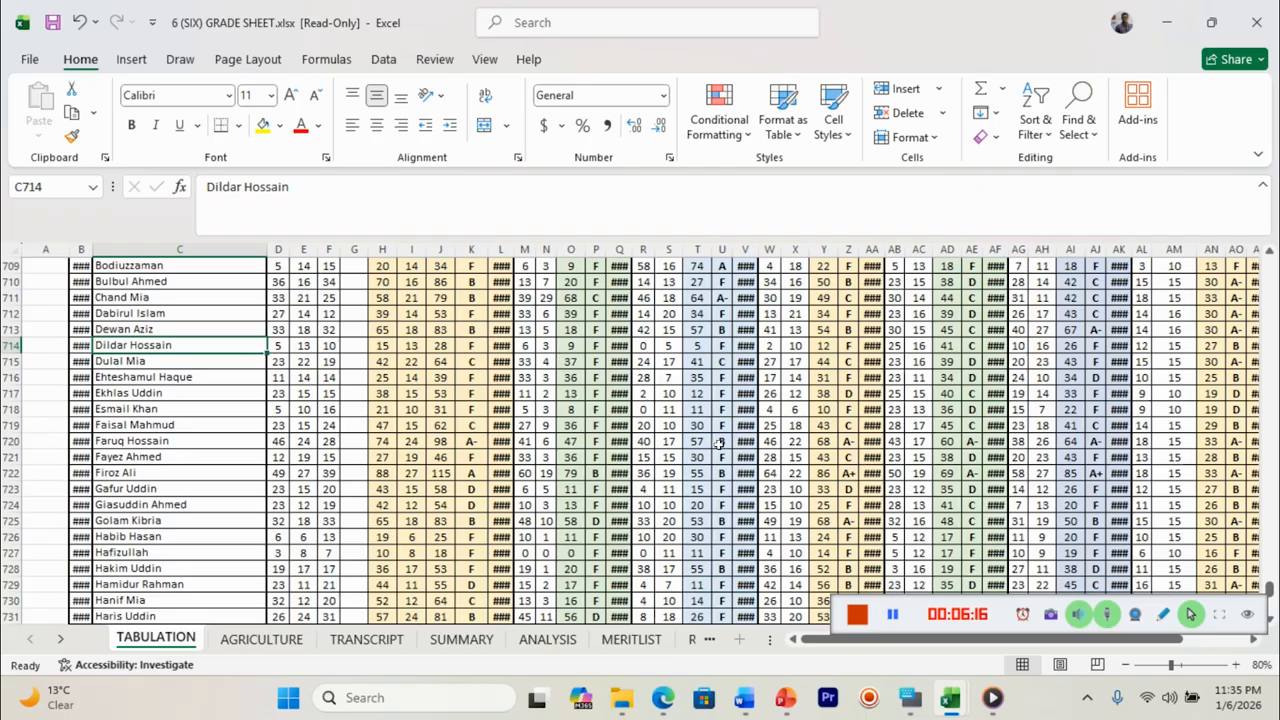
pyautogui.moveTo(1057, 640); pyautogui.dragTo(1100, 646)
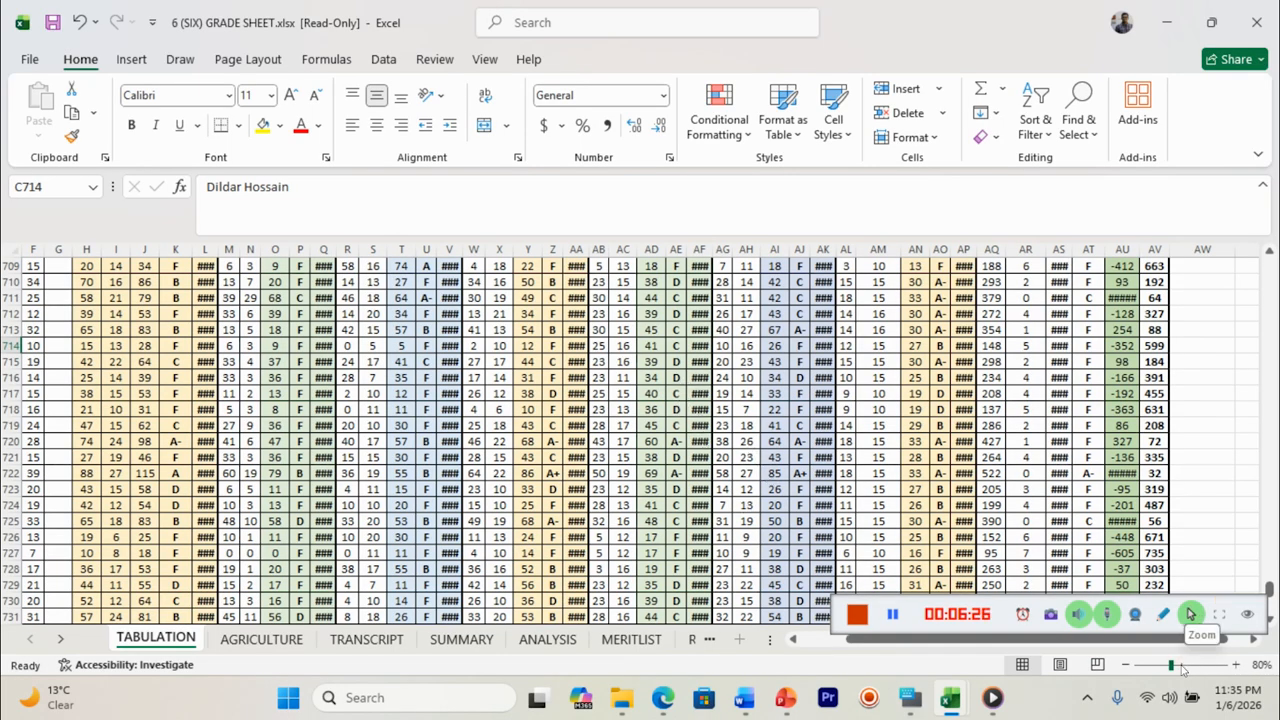
# - Set the TABULATION sheet's zoom to 100% and examine row 714 from the student's name across all subject columns
pyautogui.click(1181, 665)
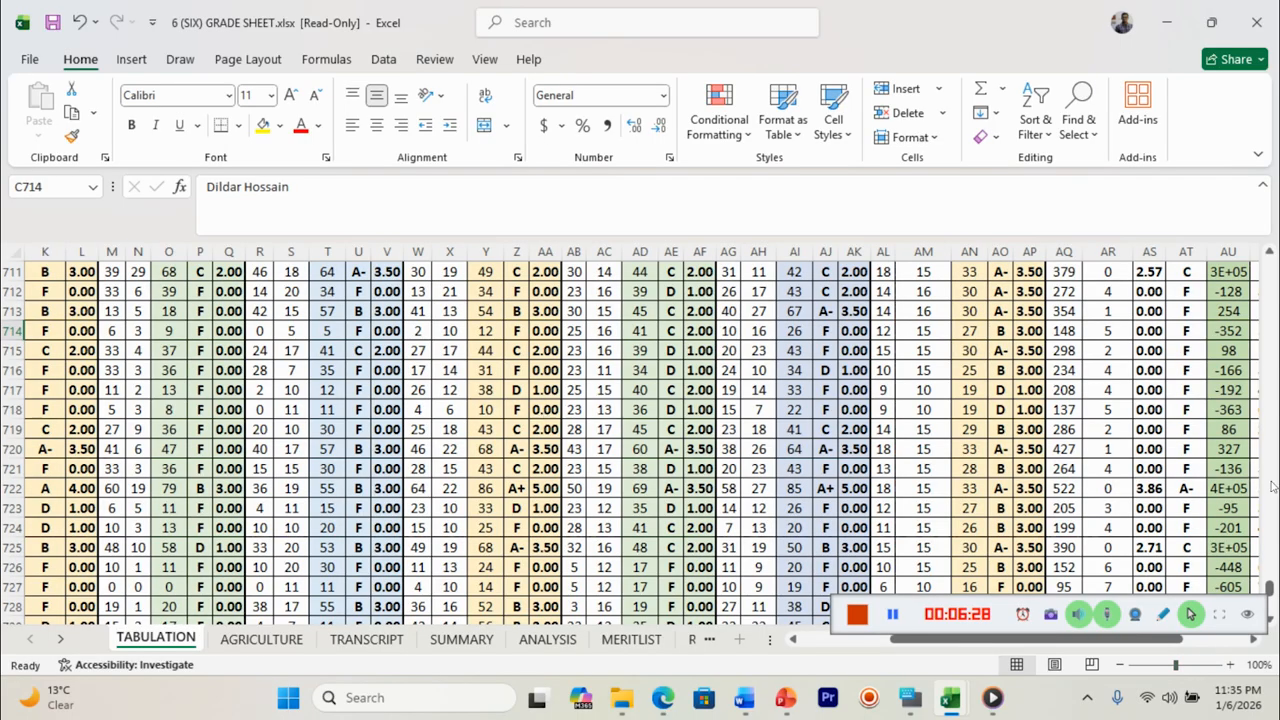
pyautogui.moveTo(1270, 590); pyautogui.dragTo(1268, 502)
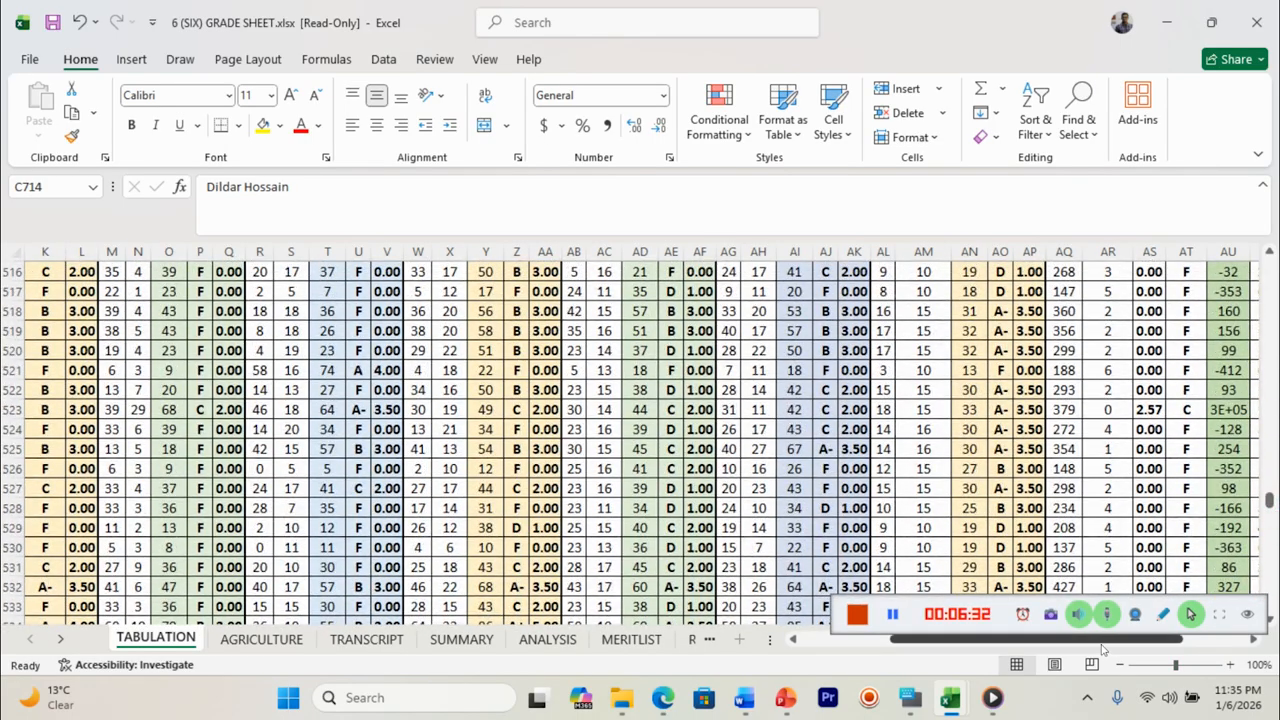
pyautogui.moveTo(1097, 638); pyautogui.dragTo(1005, 638)
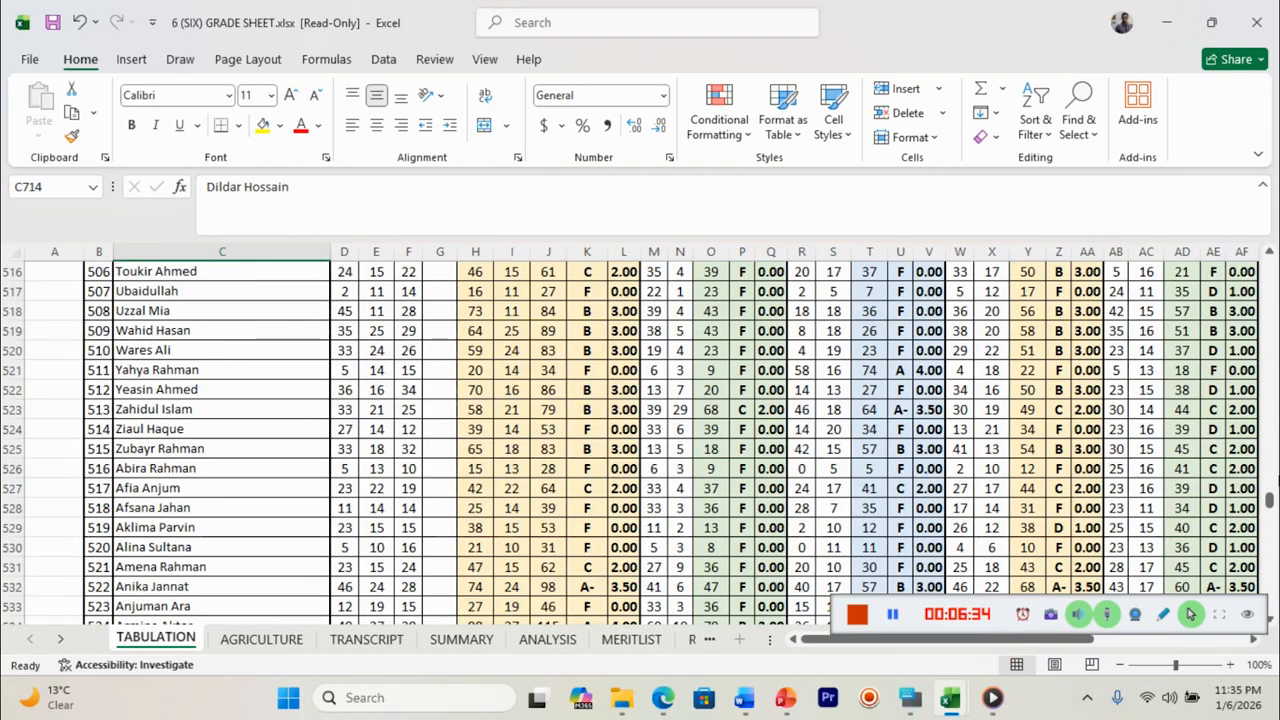
pyautogui.moveTo(1268, 500); pyautogui.dragTo(1270, 588)
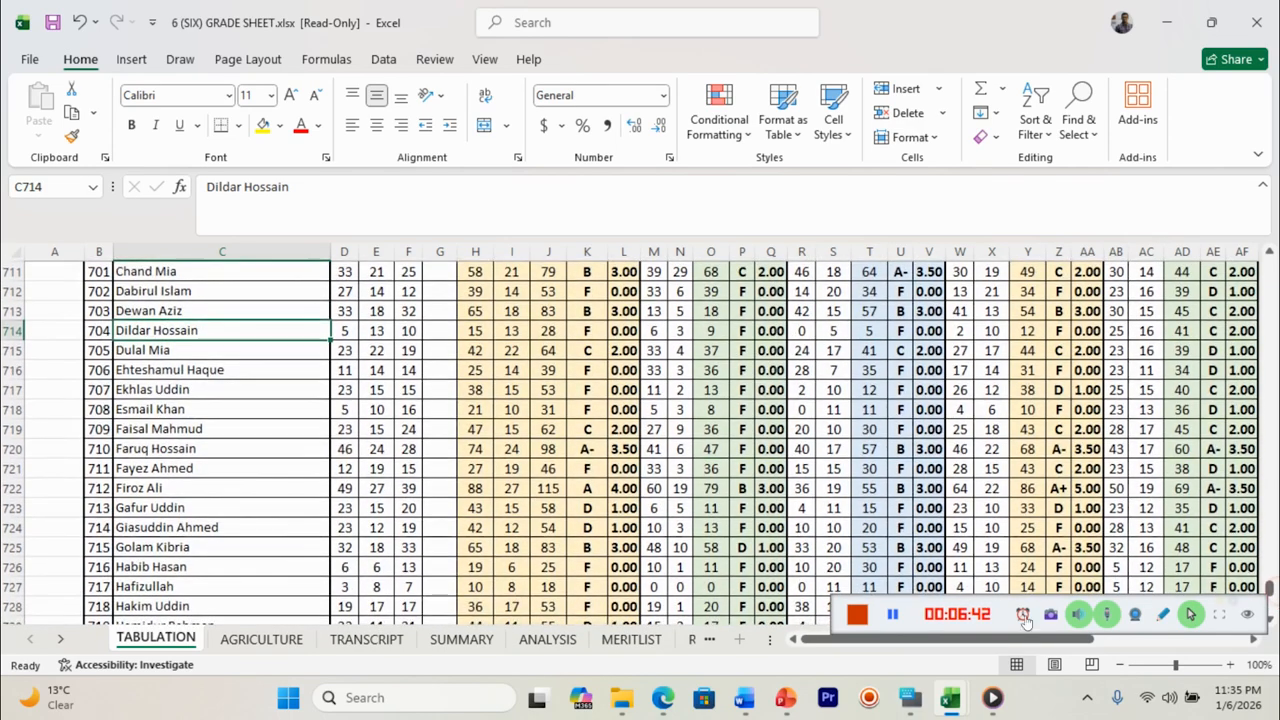
pyautogui.click(17, 330)
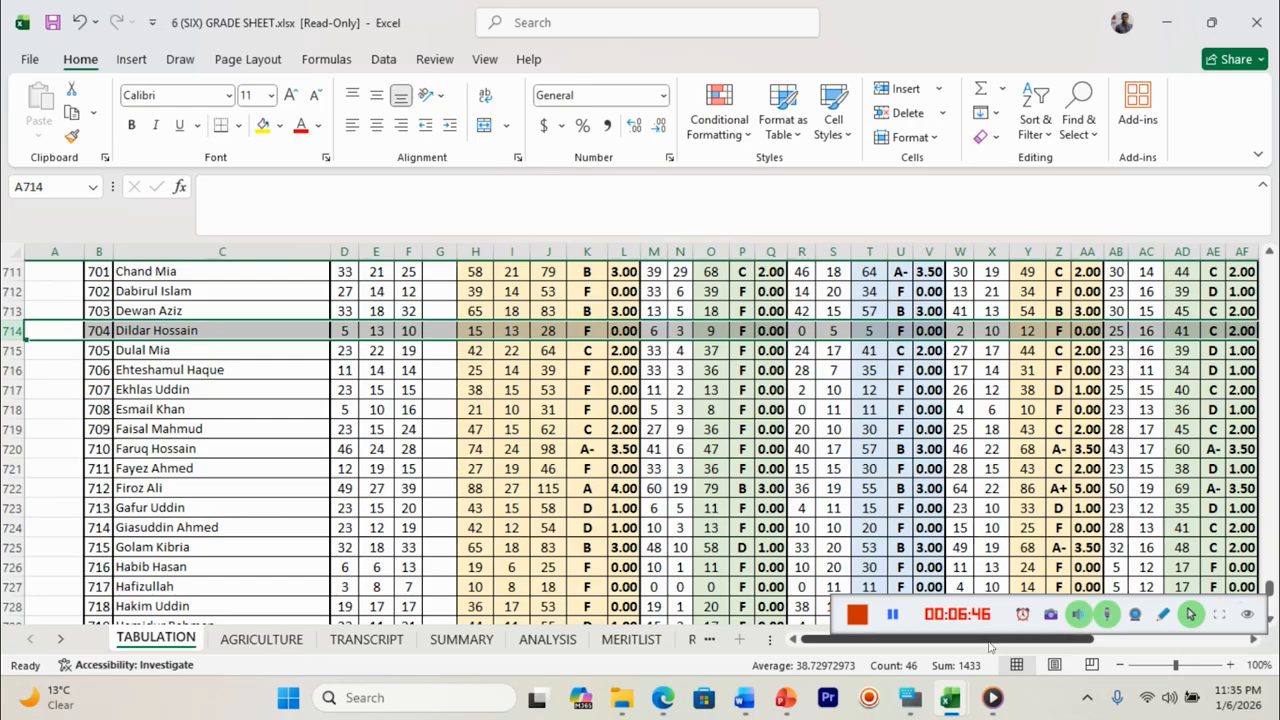
pyautogui.moveTo(990, 641); pyautogui.dragTo(1074, 642)
pyautogui.click(298, 331)
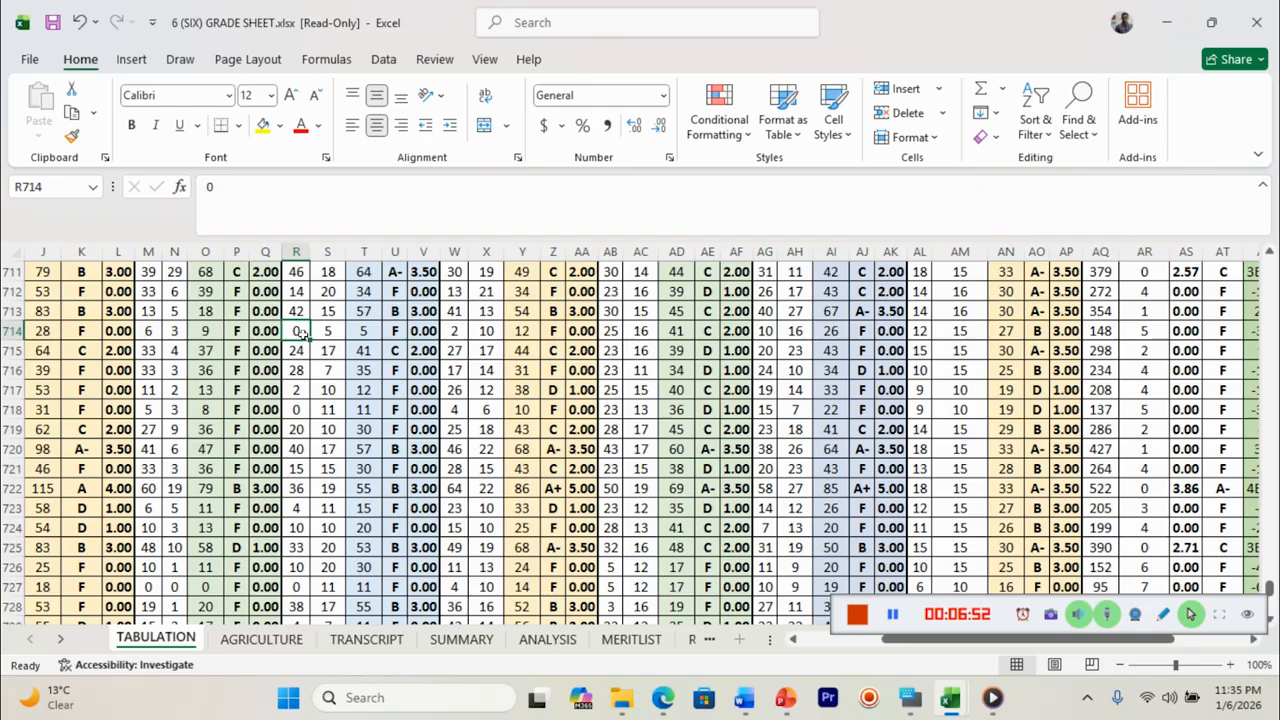
pyautogui.click(16, 331)
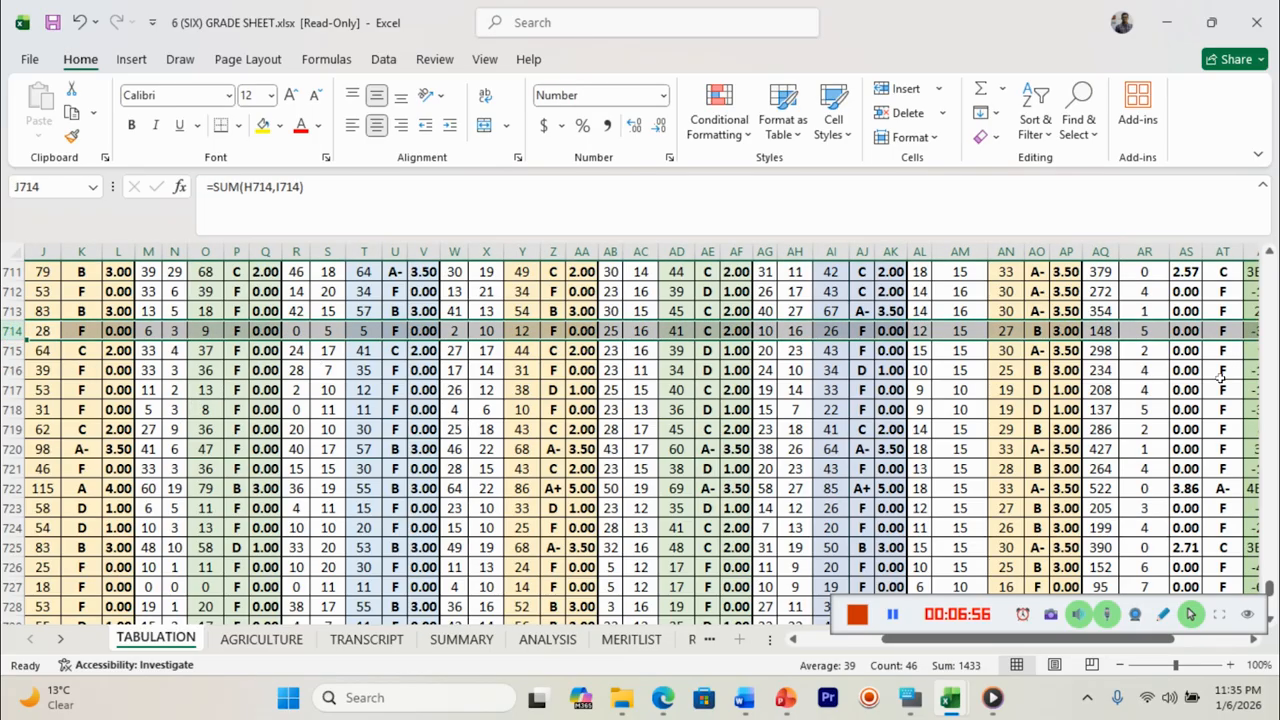
# - Check the Mathematics CQ heading at the start of the TABULATION sheet and return to the student rows near the end
pyautogui.moveTo(1268, 588); pyautogui.dragTo(1256, 236)
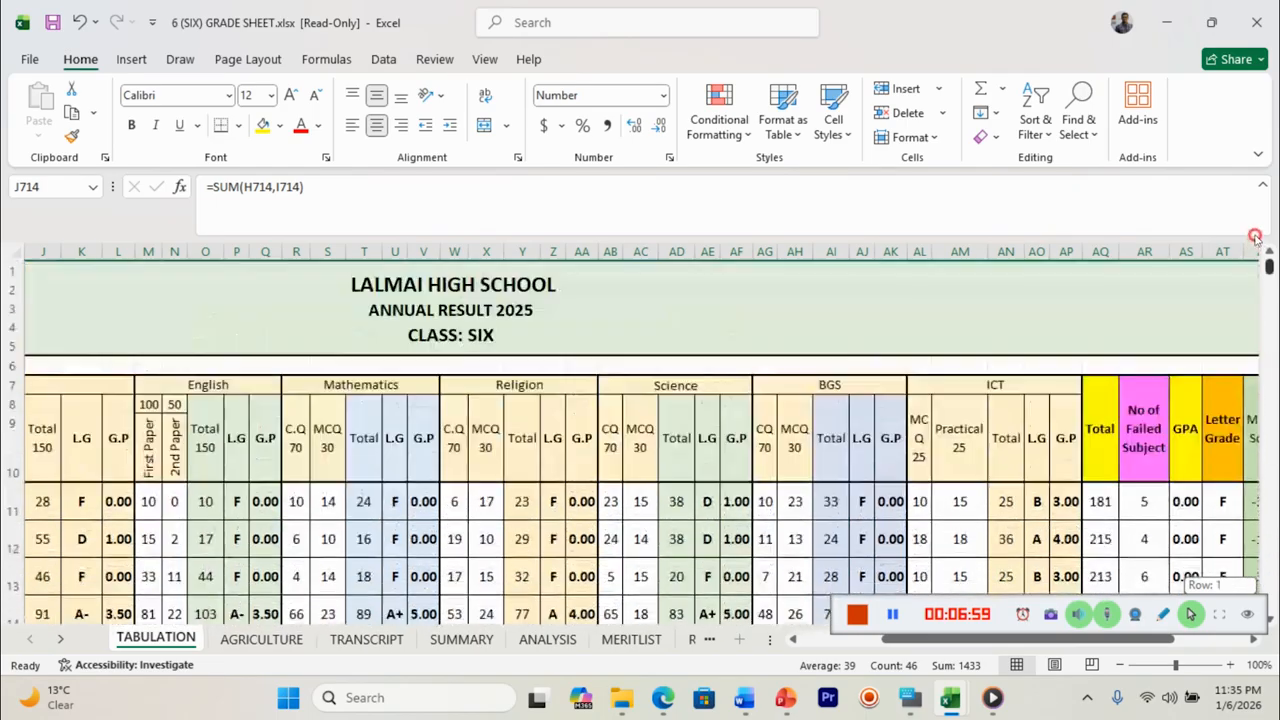
pyautogui.click(300, 410)
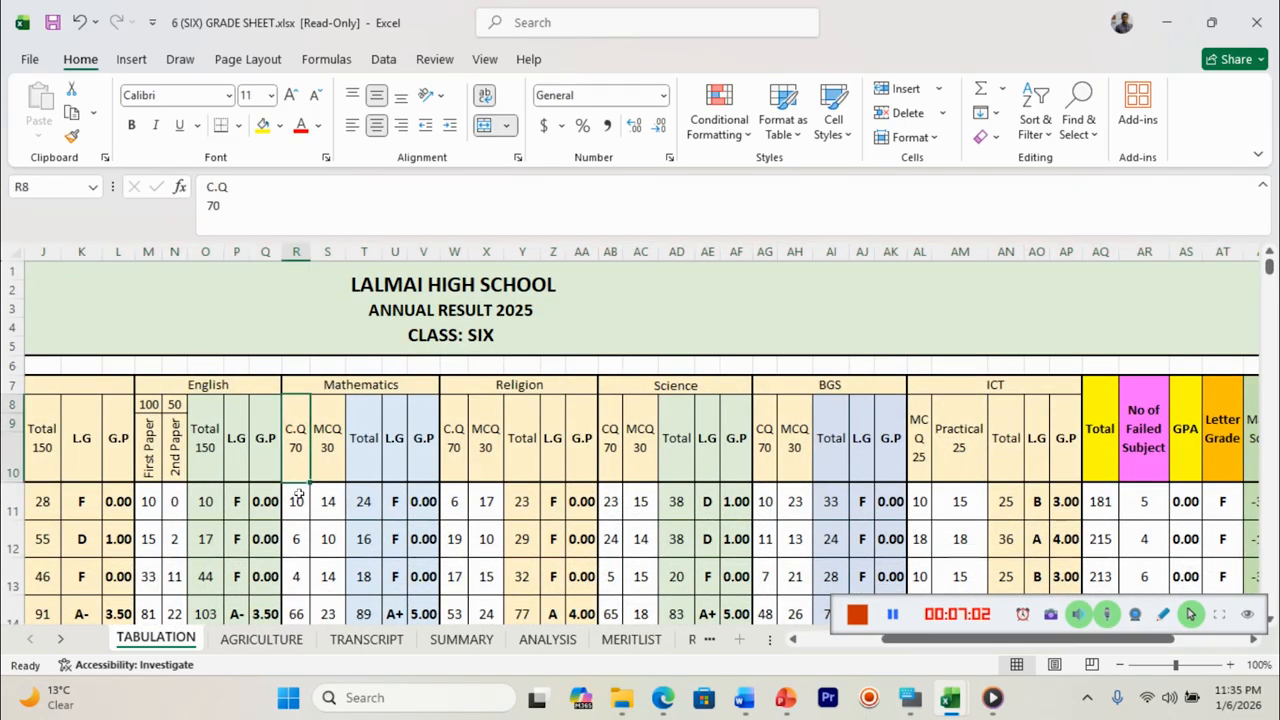
pyautogui.moveTo(1270, 268); pyautogui.dragTo(1276, 650)
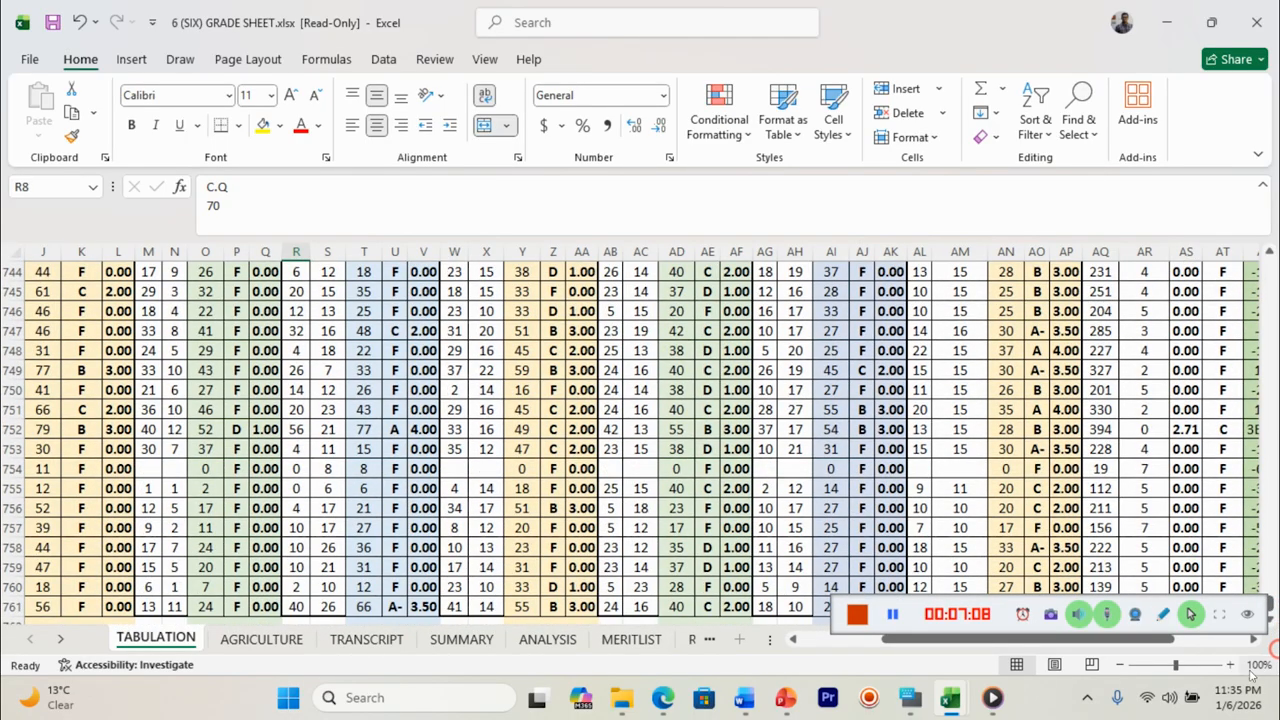
pyautogui.moveTo(886, 640); pyautogui.dragTo(838, 645)
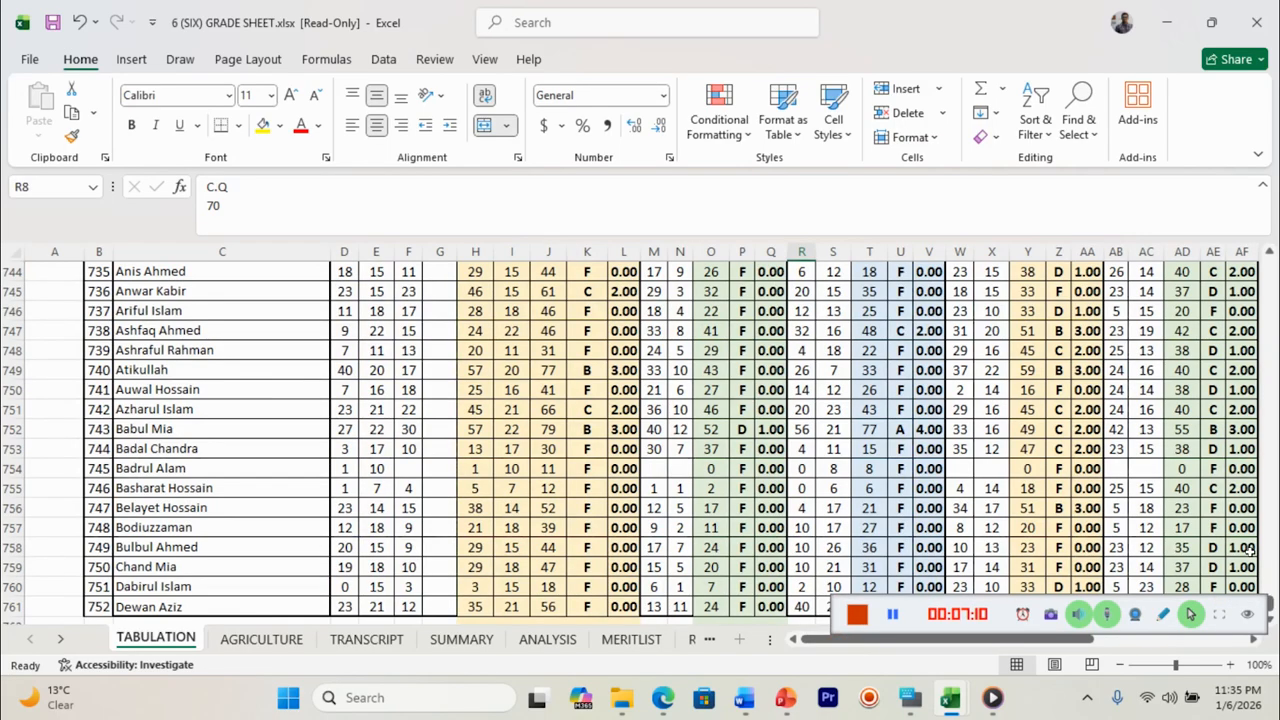
# - View the 6.pdf transcript full screen to check its total marks, and switch to Word with 6 (SIX) TRANSCRIPT.docx
pyautogui.click(1166, 22)
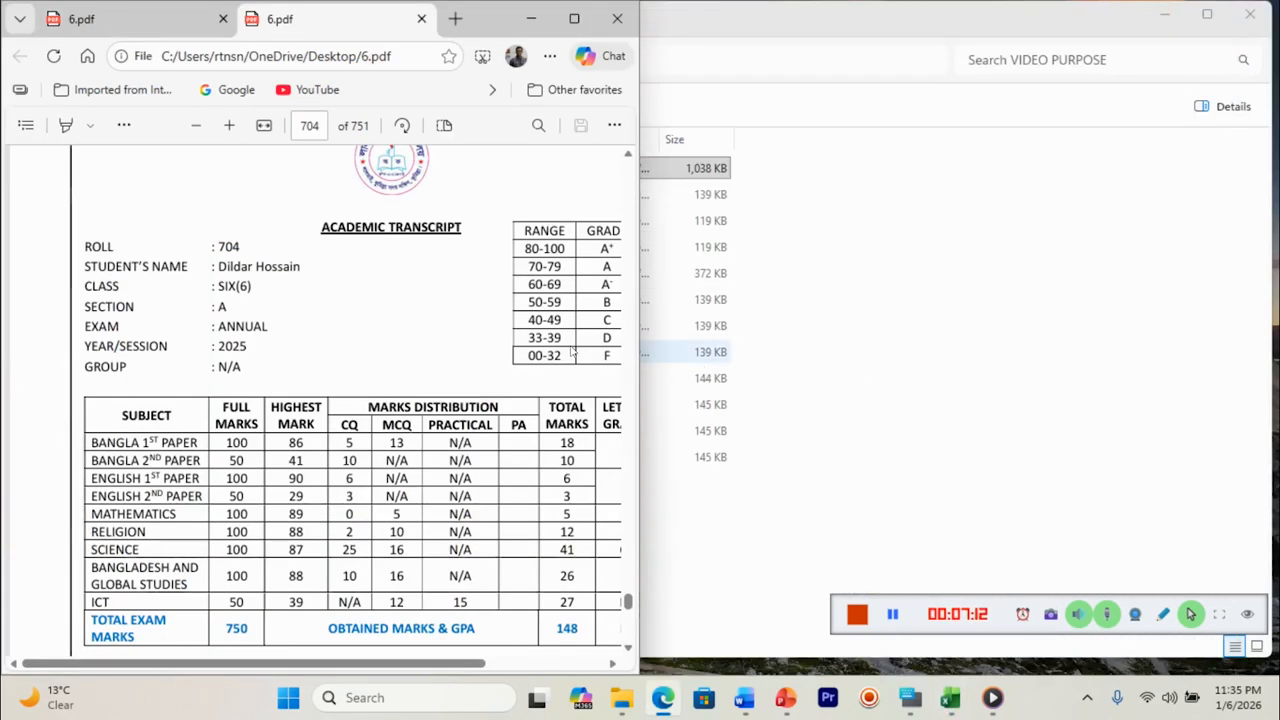
pyautogui.click(574, 18)
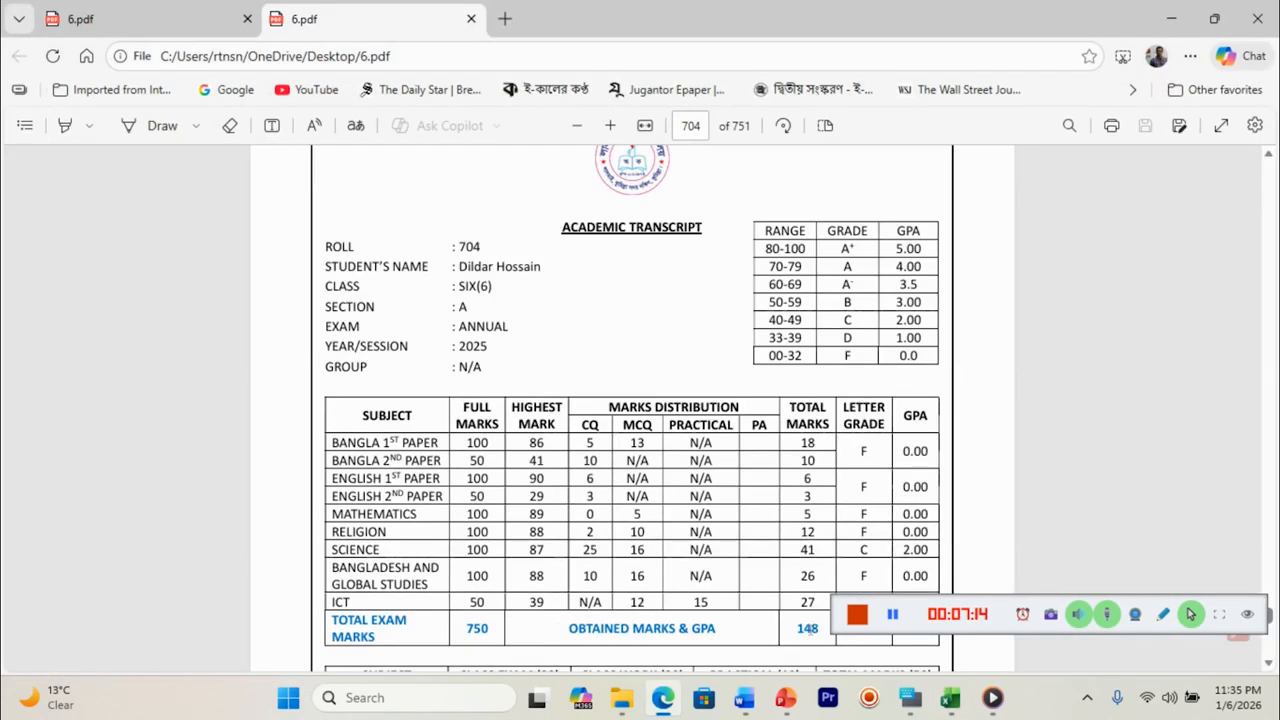
pyautogui.moveTo(744, 697)
pyautogui.click(1047, 620)
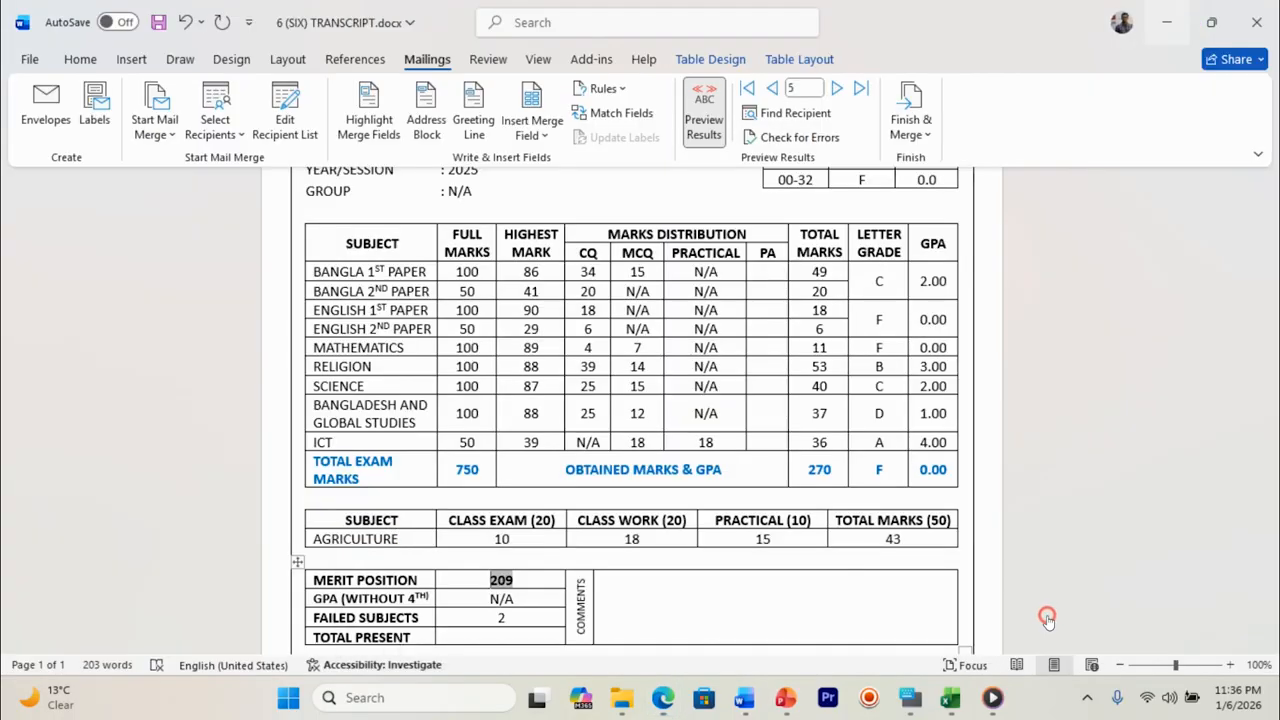
# - Advance the transcript to record 6, turn off the merge results preview and look over the Finish & Merge options
pyautogui.scroll(5, 966, 268)
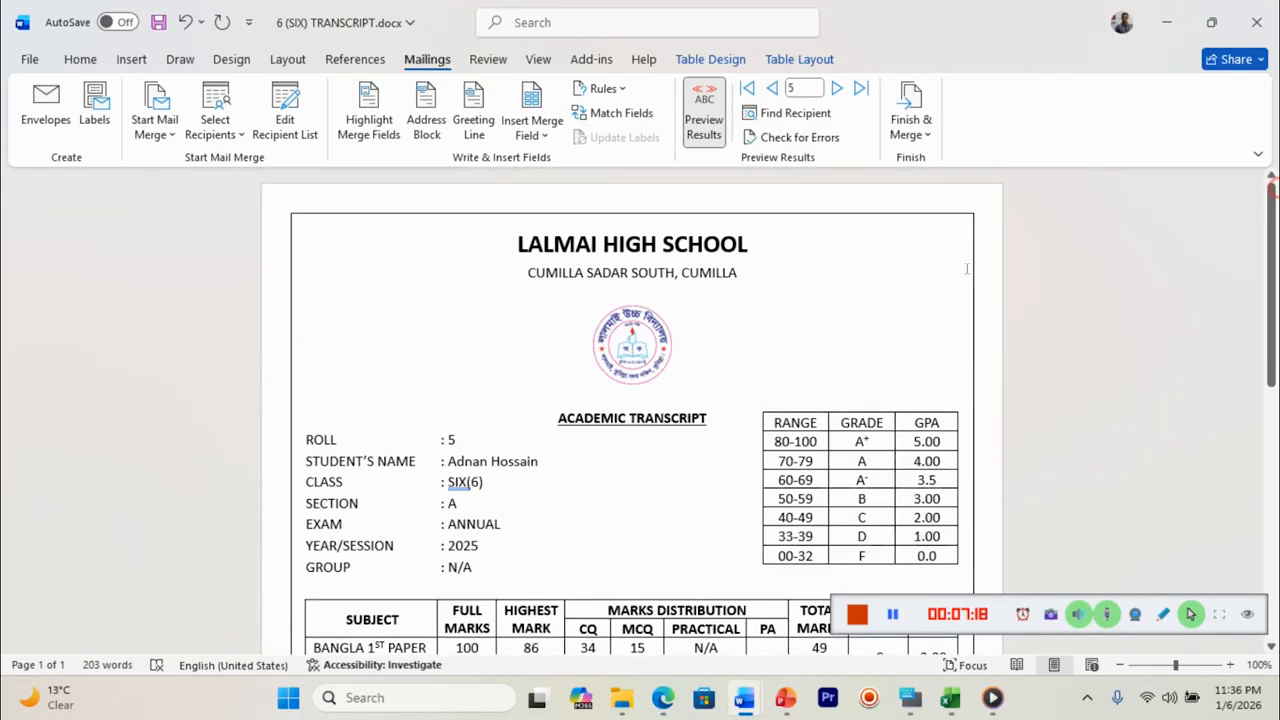
pyautogui.click(837, 88)
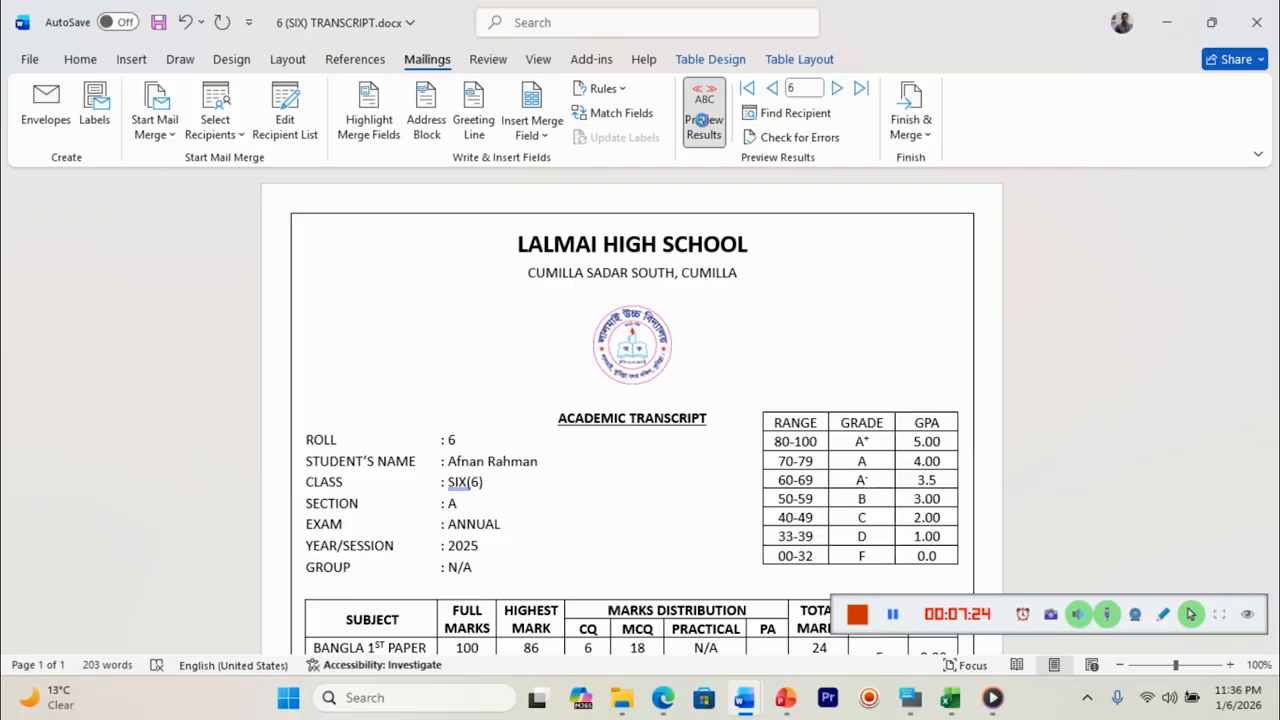
pyautogui.click(704, 115)
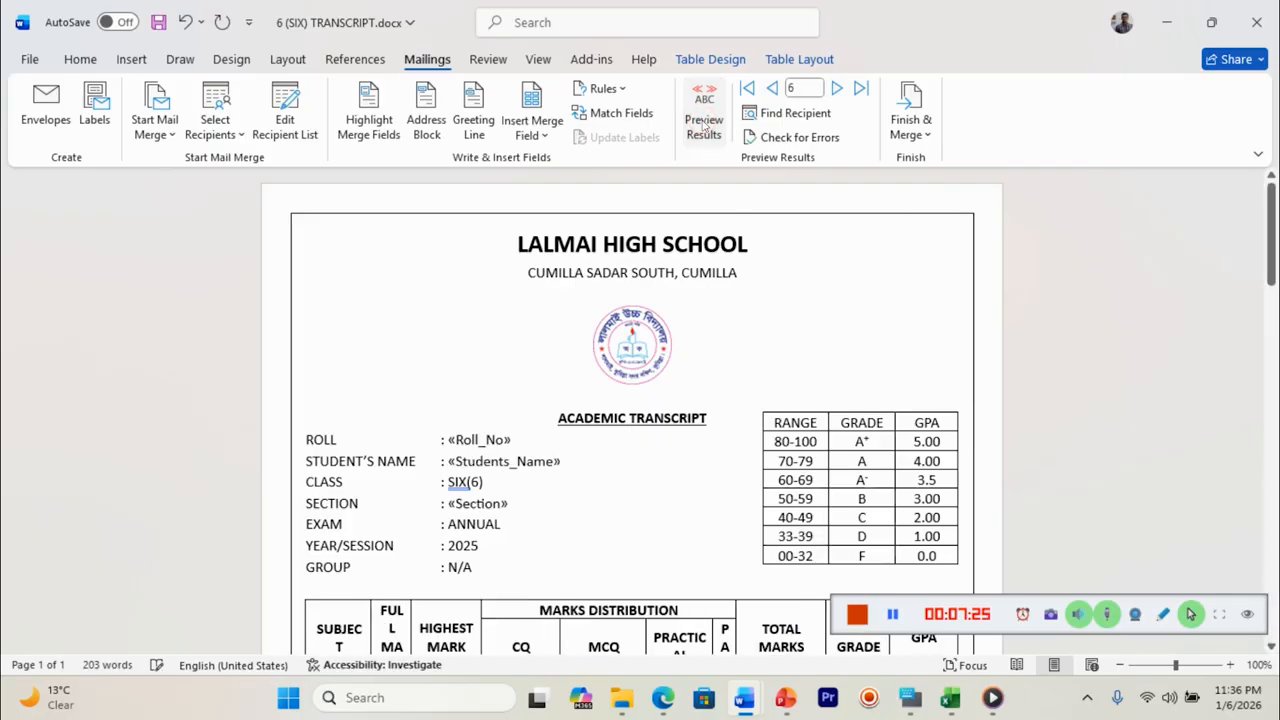
pyautogui.click(911, 118)
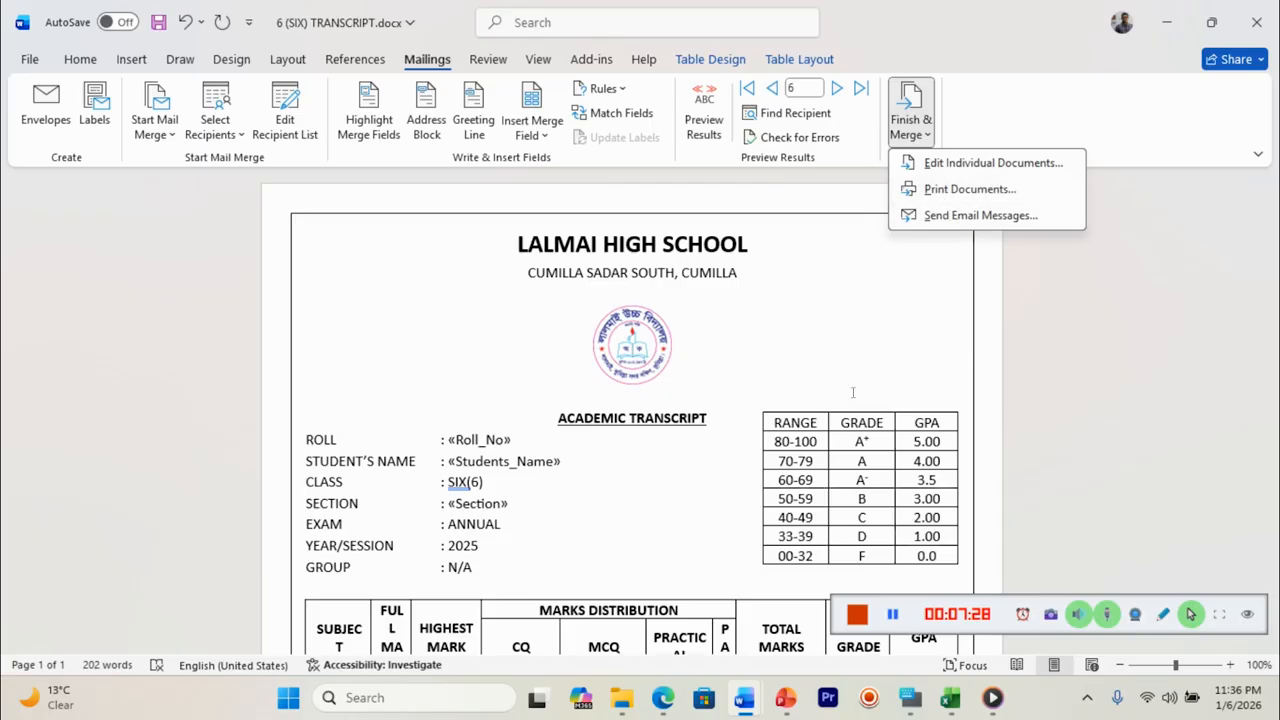
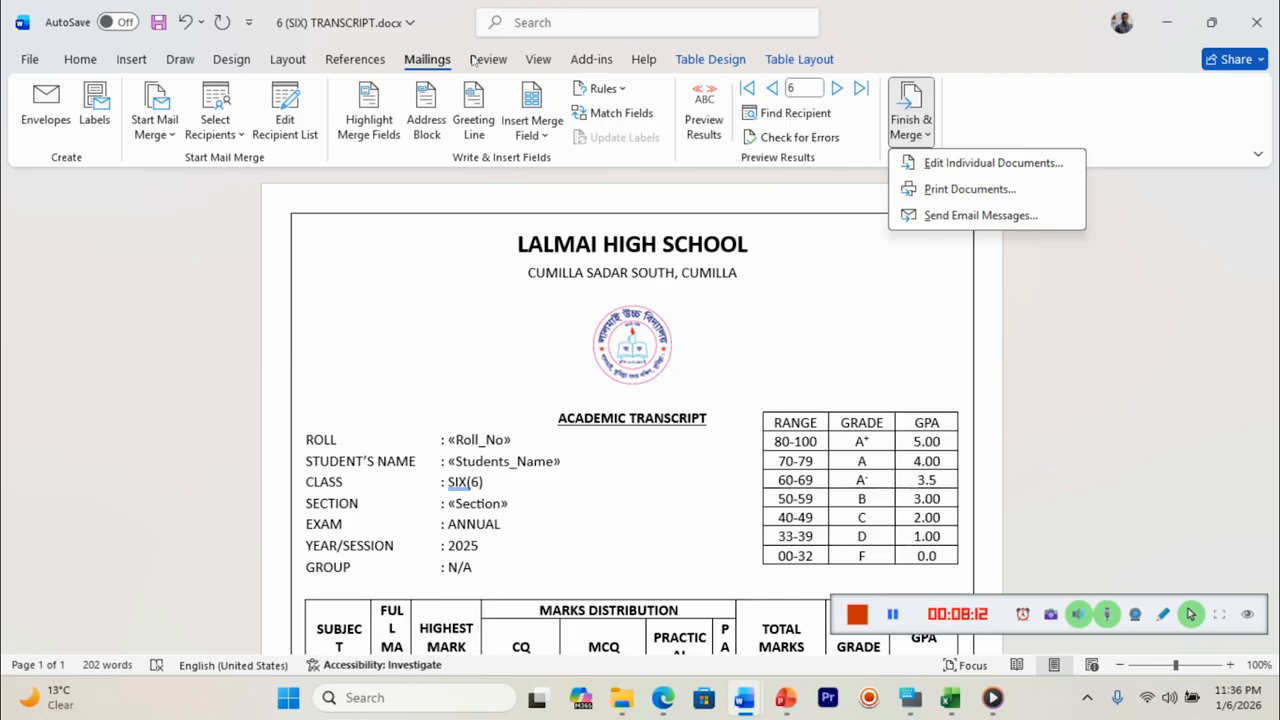
pyautogui.click(425, 62)
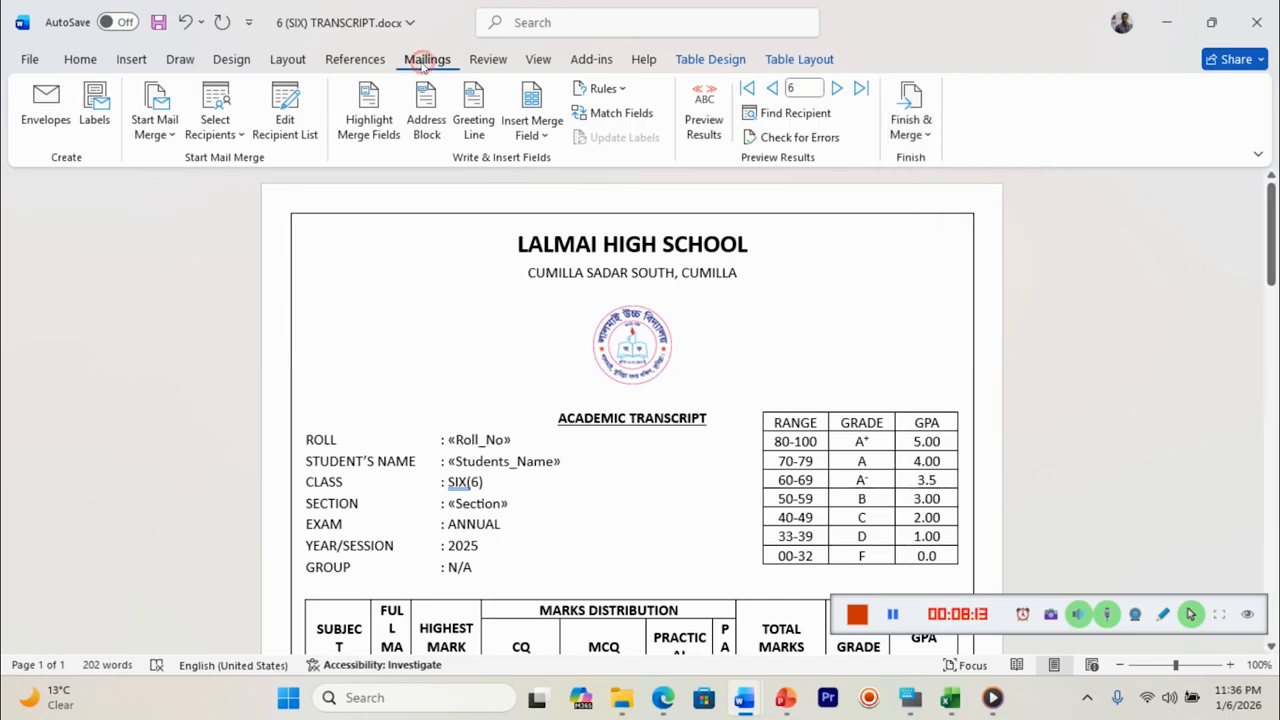
# - Use the existing workbook 6 (SIX) GRADE SHEET.xlsx in the VIDEO PURPOSE folder as the mail merge recipient list
pyautogui.click(222, 120)
pyautogui.click(253, 185)
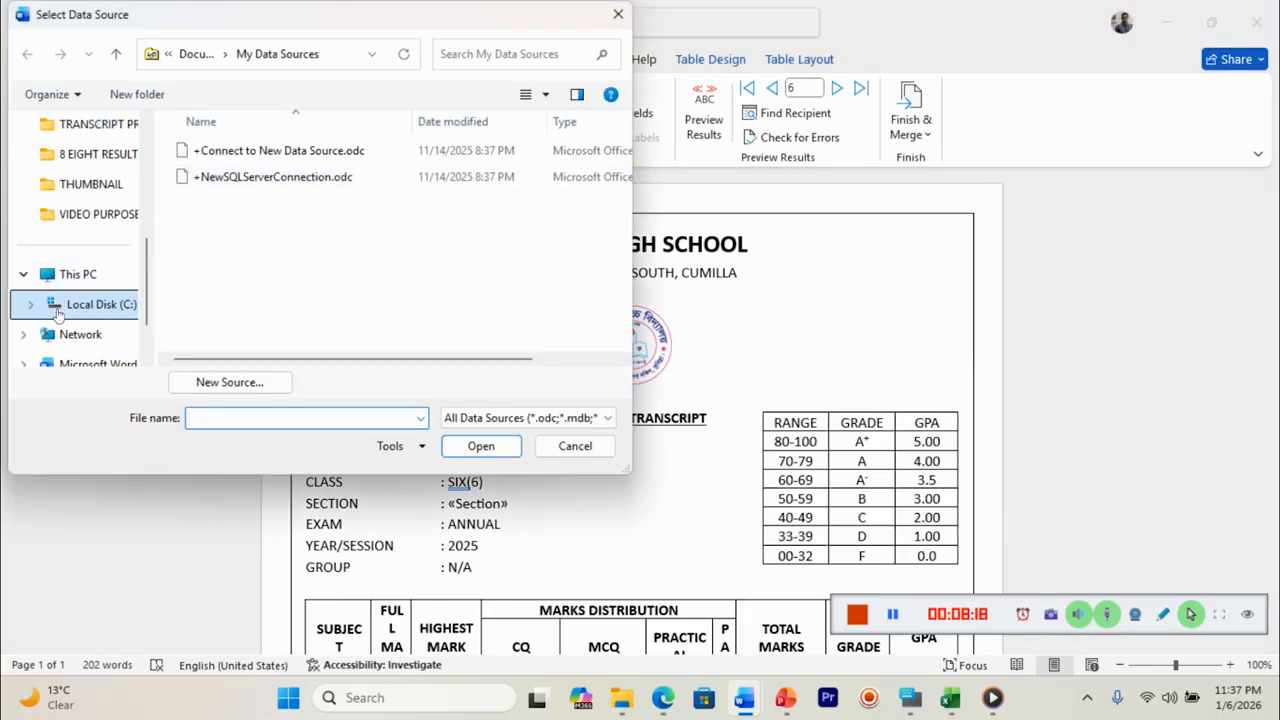
pyautogui.click(93, 219)
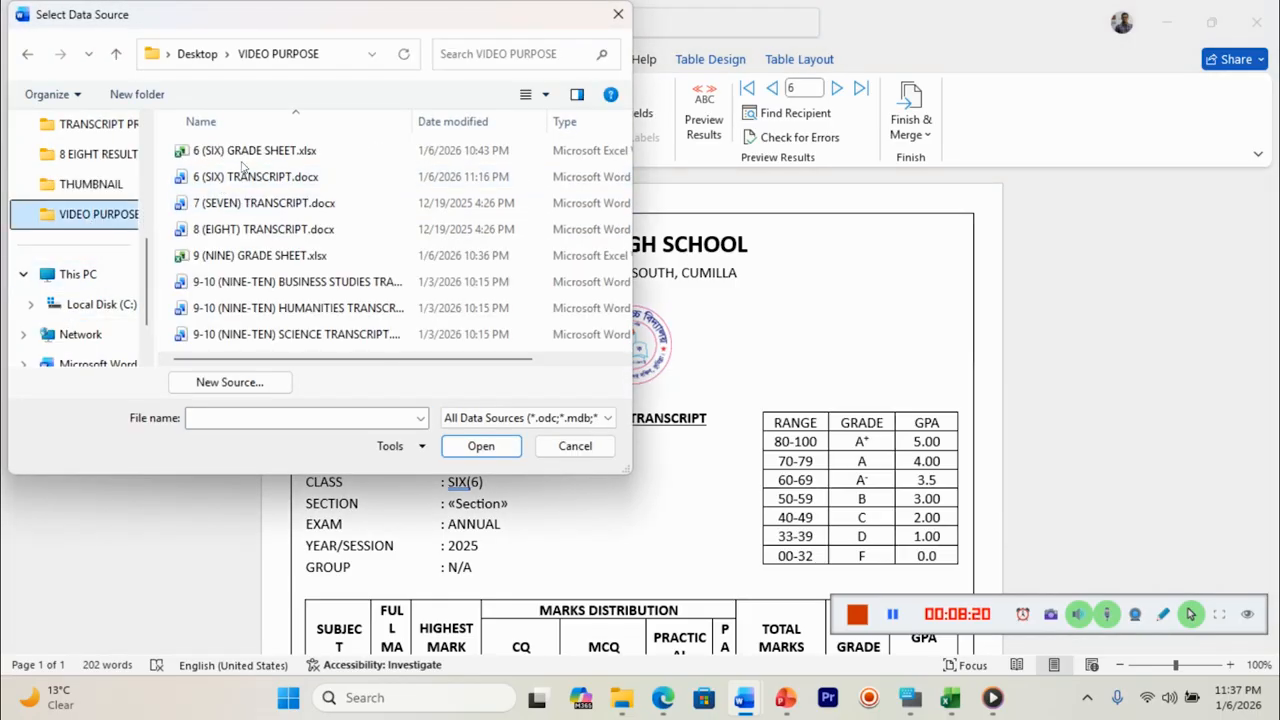
pyautogui.click(241, 157)
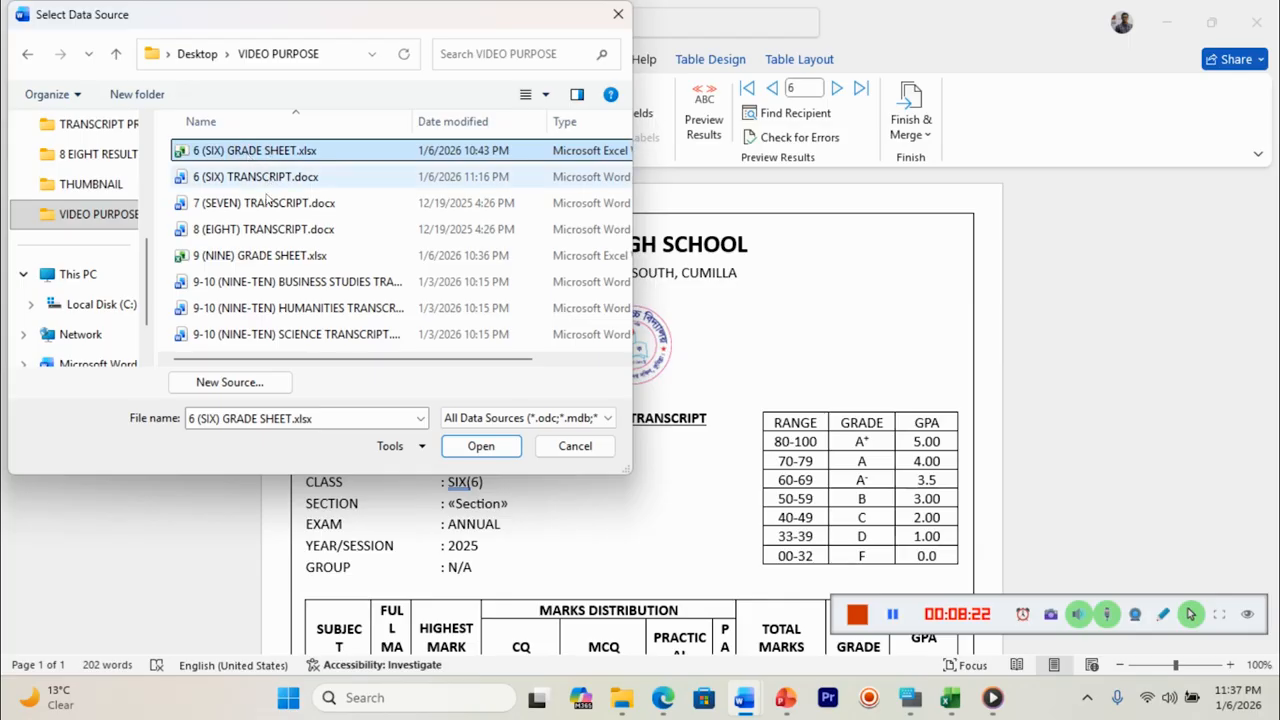
pyautogui.click(242, 204)
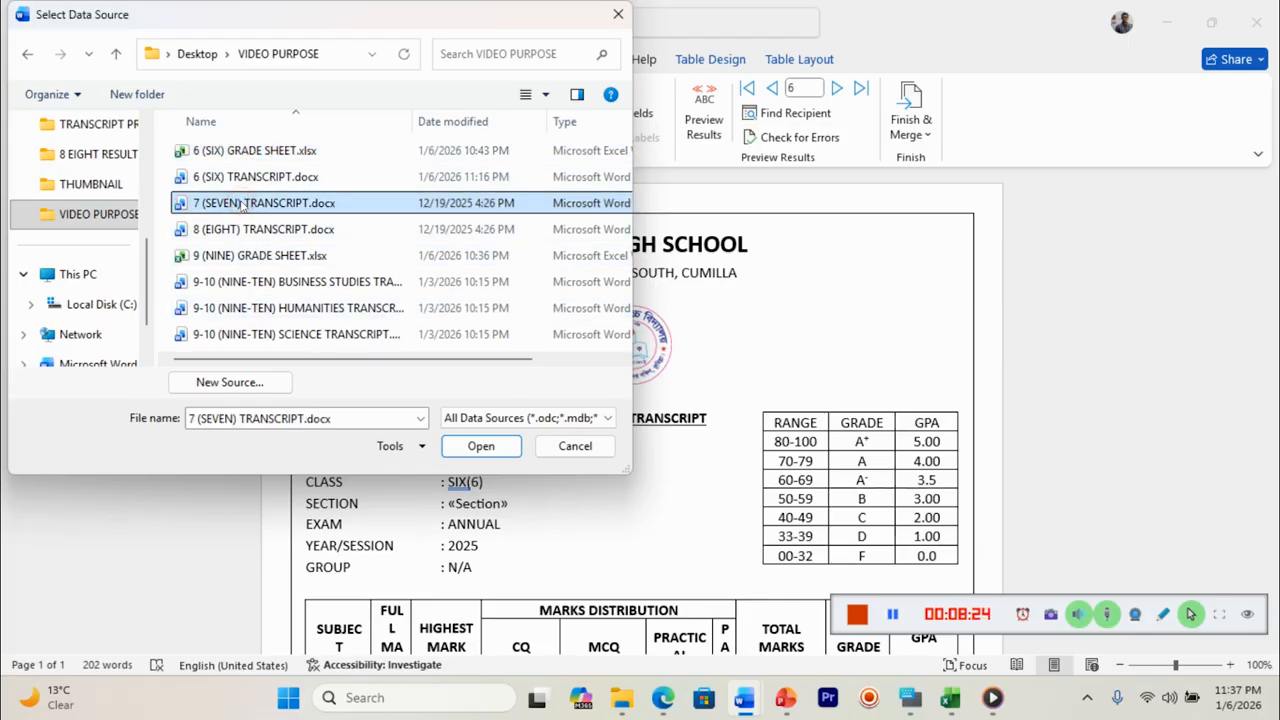
pyautogui.click(257, 258)
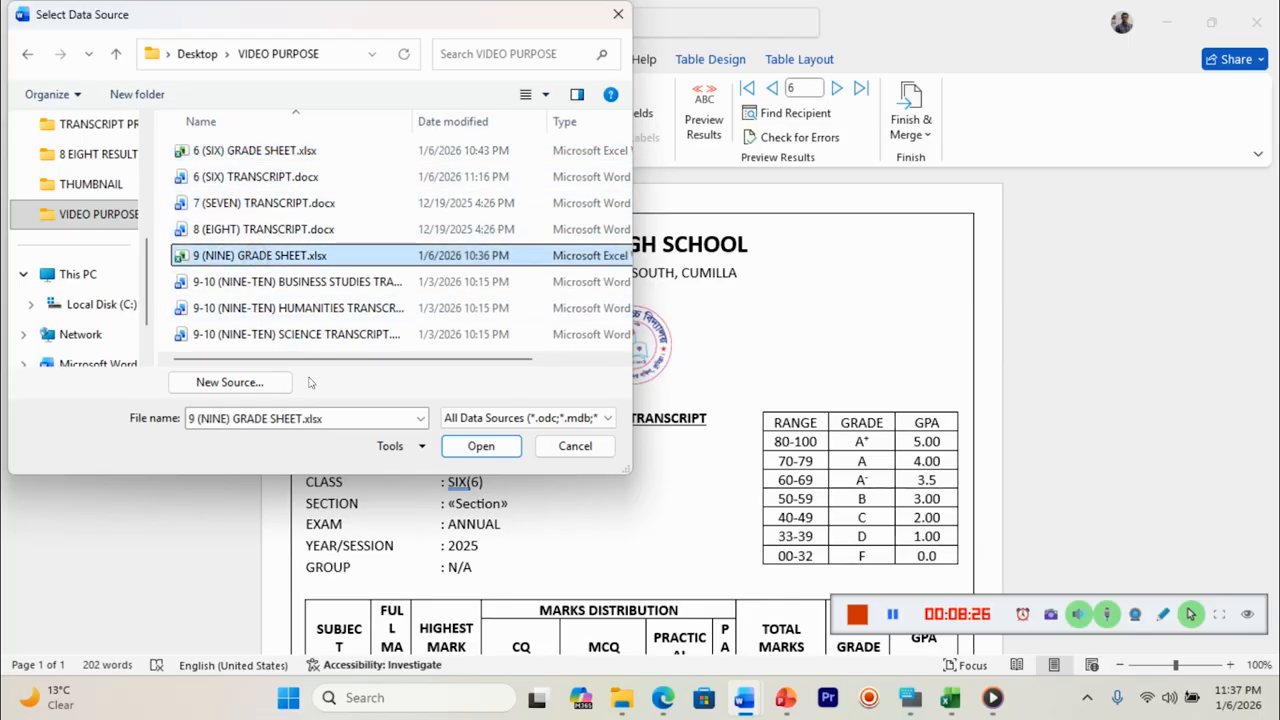
pyautogui.click(231, 152)
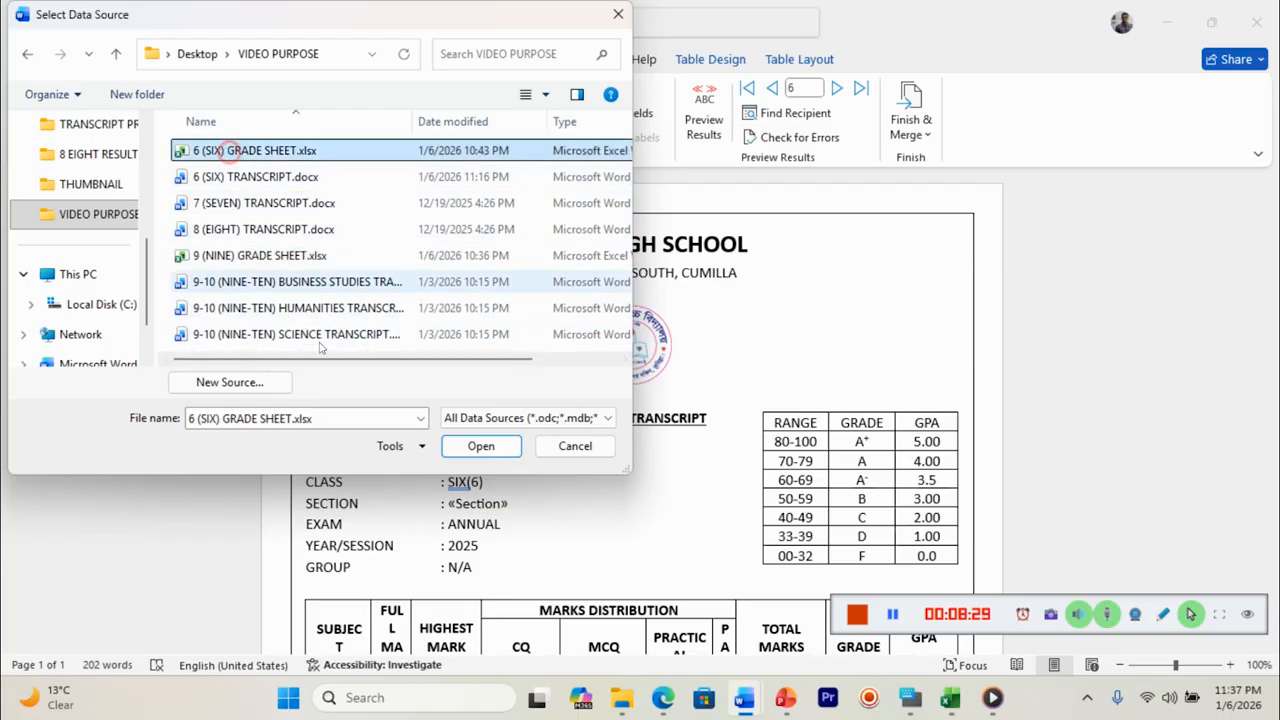
pyautogui.click(481, 446)
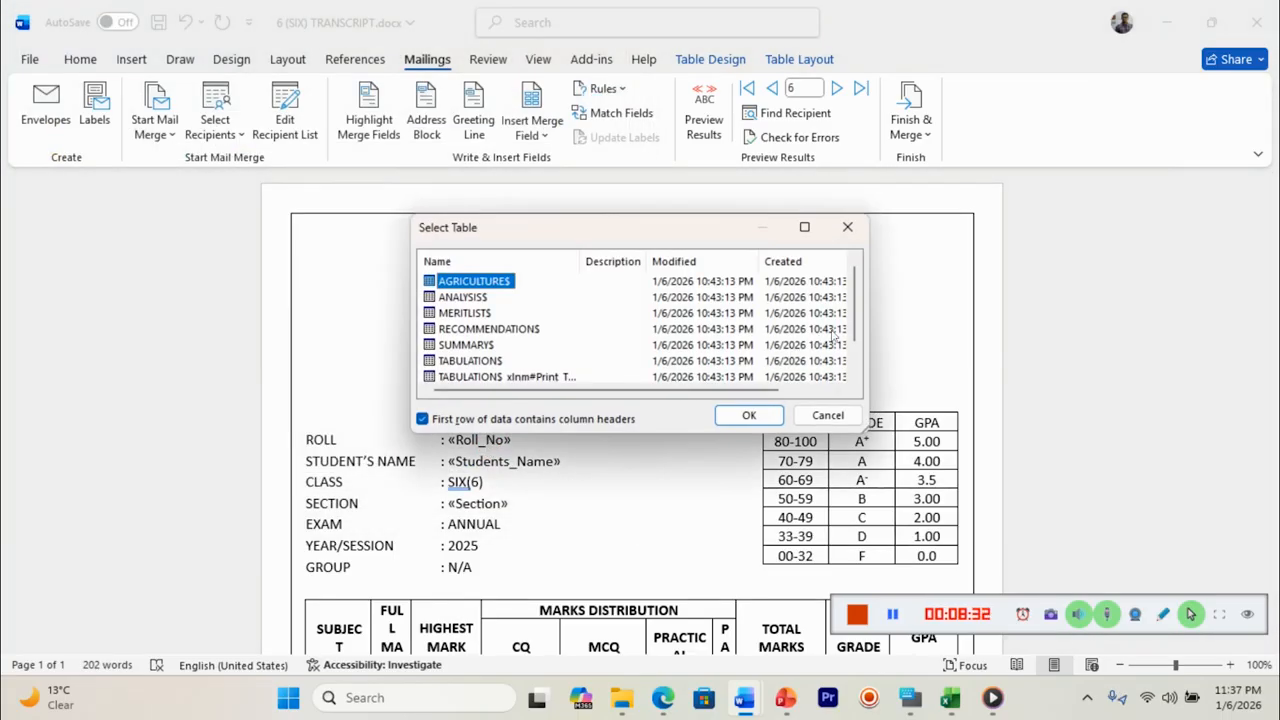
# - Select the TRANSCRIPT$ table as the merge data, with the first row of data containing column headers
pyautogui.click(857, 352)
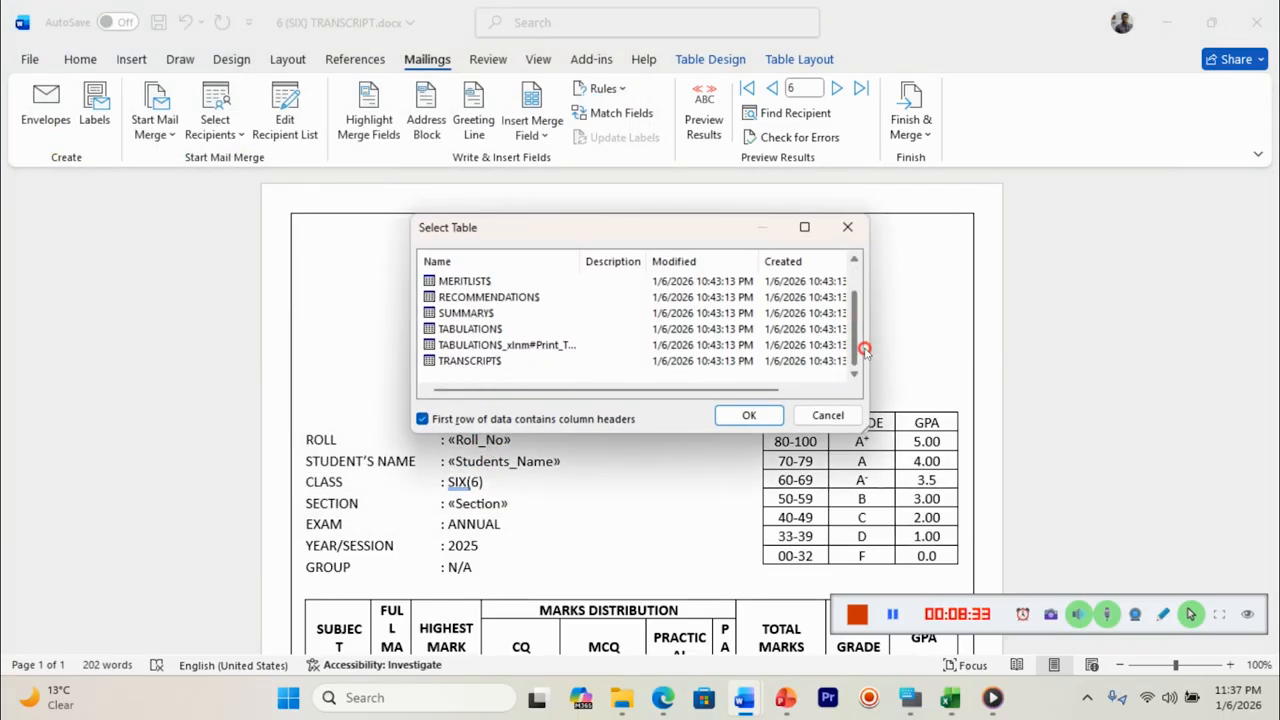
pyautogui.click(462, 361)
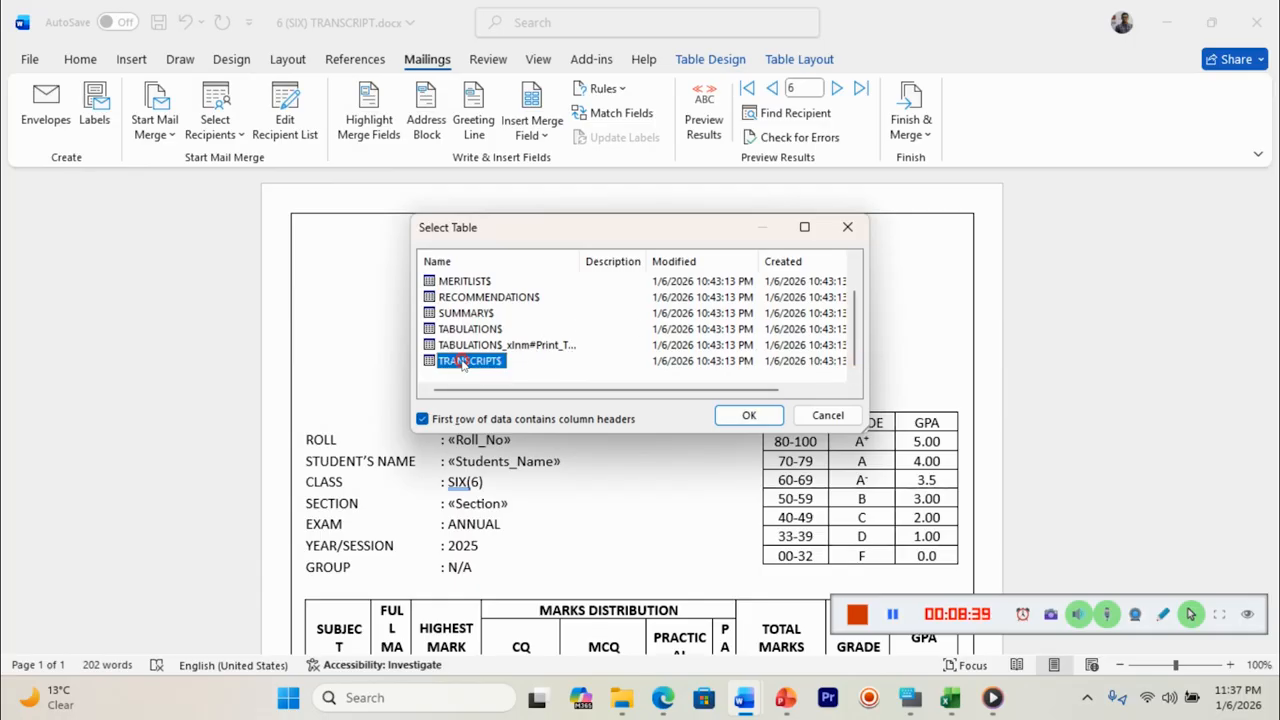
pyautogui.click(750, 416)
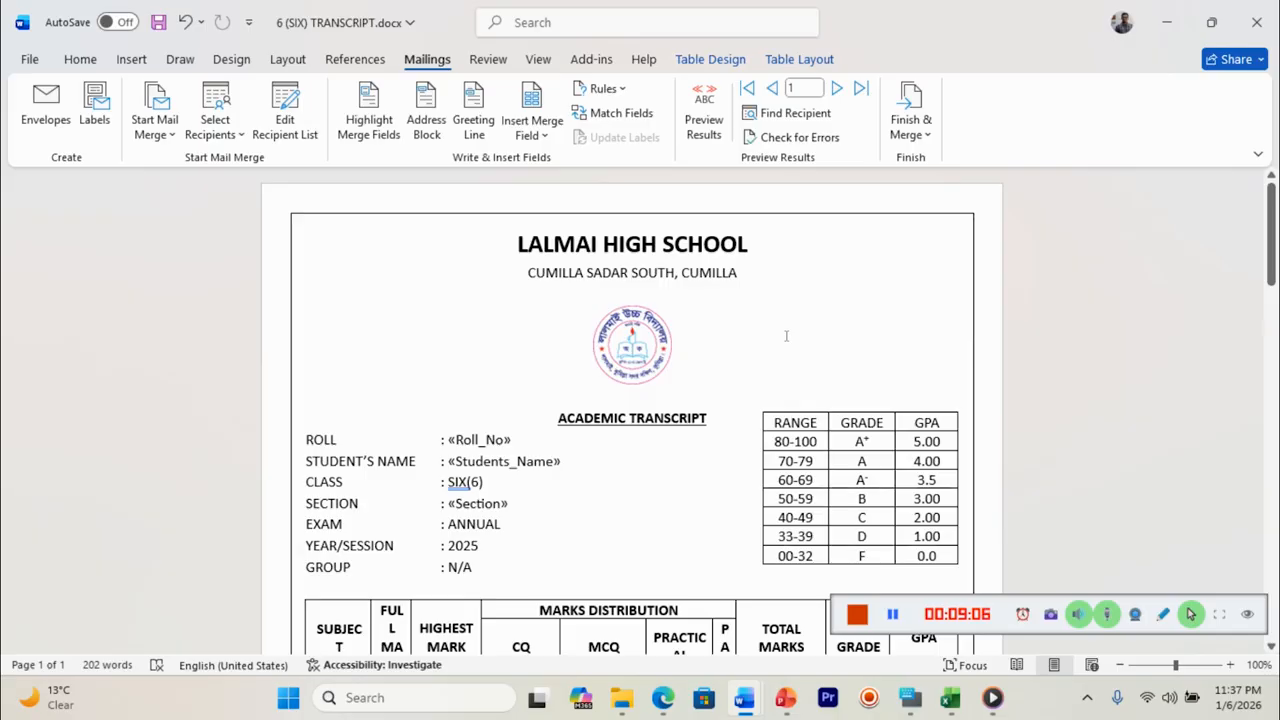
# - Delete the merge field after ROLL and insert the Roll_No merge field there again
pyautogui.click(517, 440)
pyautogui.press('BackSpace')
pyautogui.press('BackSpace')
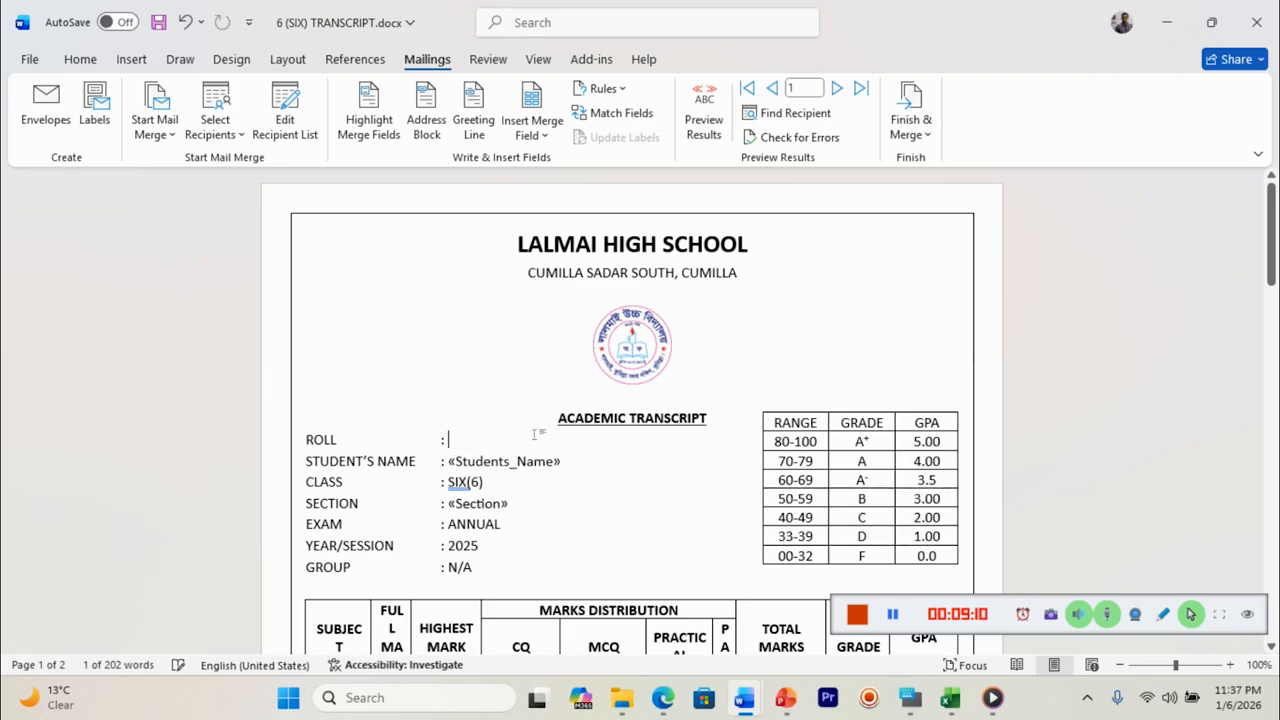
pyautogui.click(535, 130)
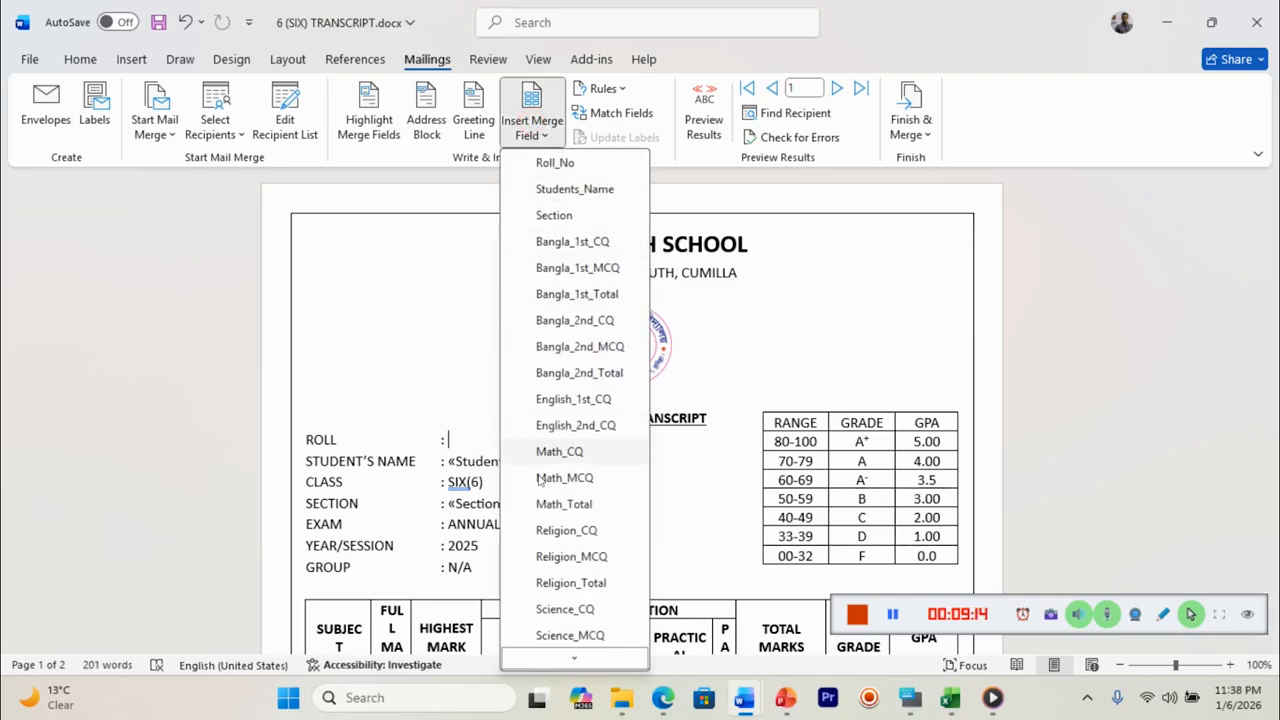
pyautogui.click(582, 166)
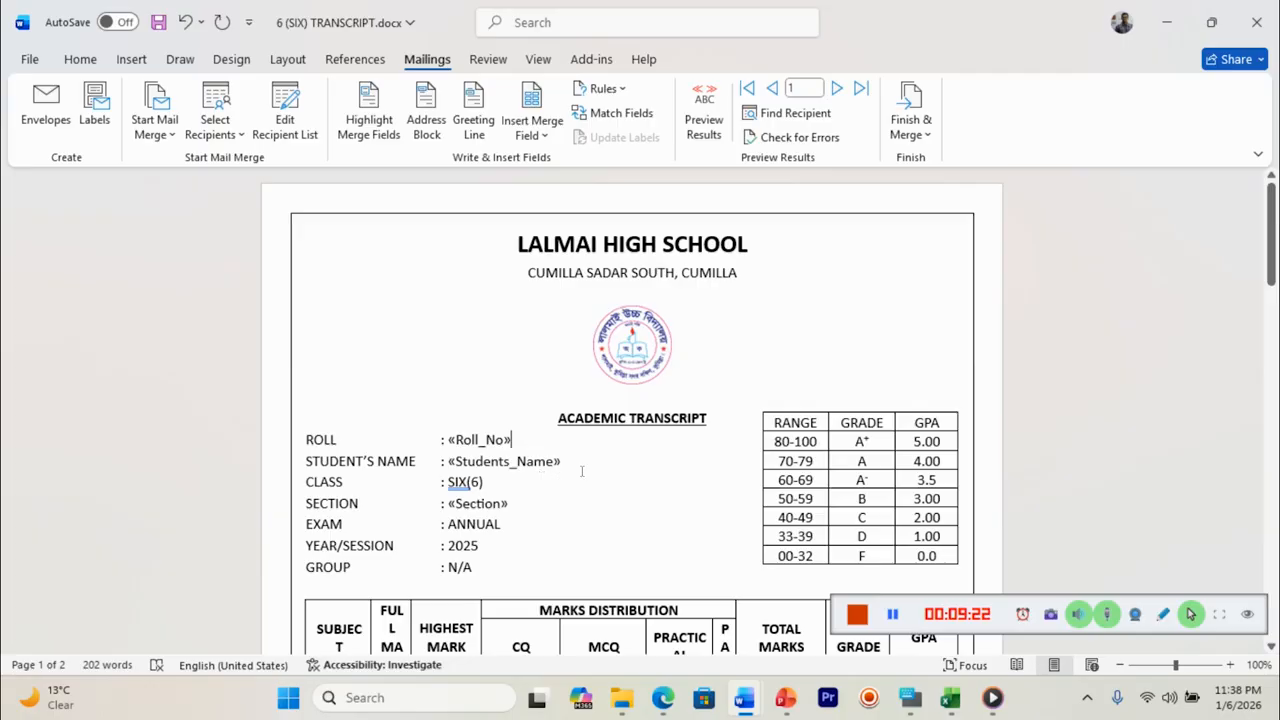
# - Look through the merge fields available from the grade sheet without inserting one
pyautogui.click(538, 130)
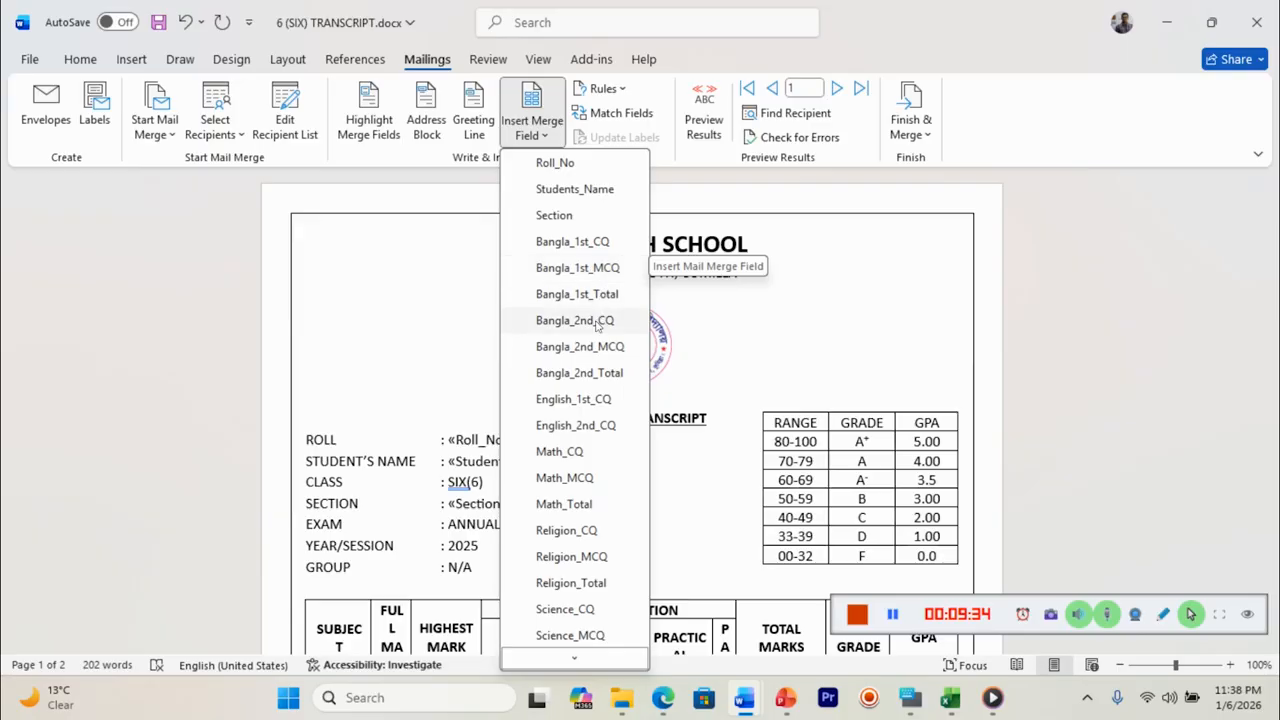
pyautogui.scroll(-3, 606, 590)
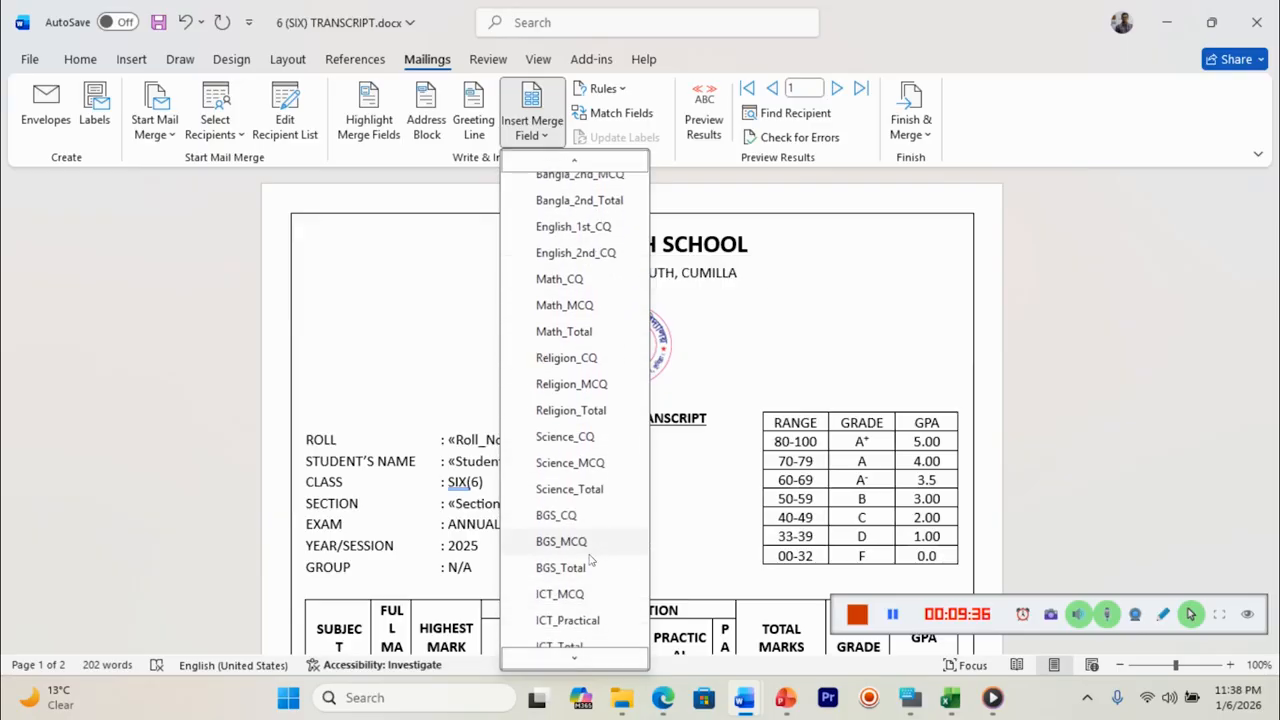
pyautogui.scroll(-3, 589, 548)
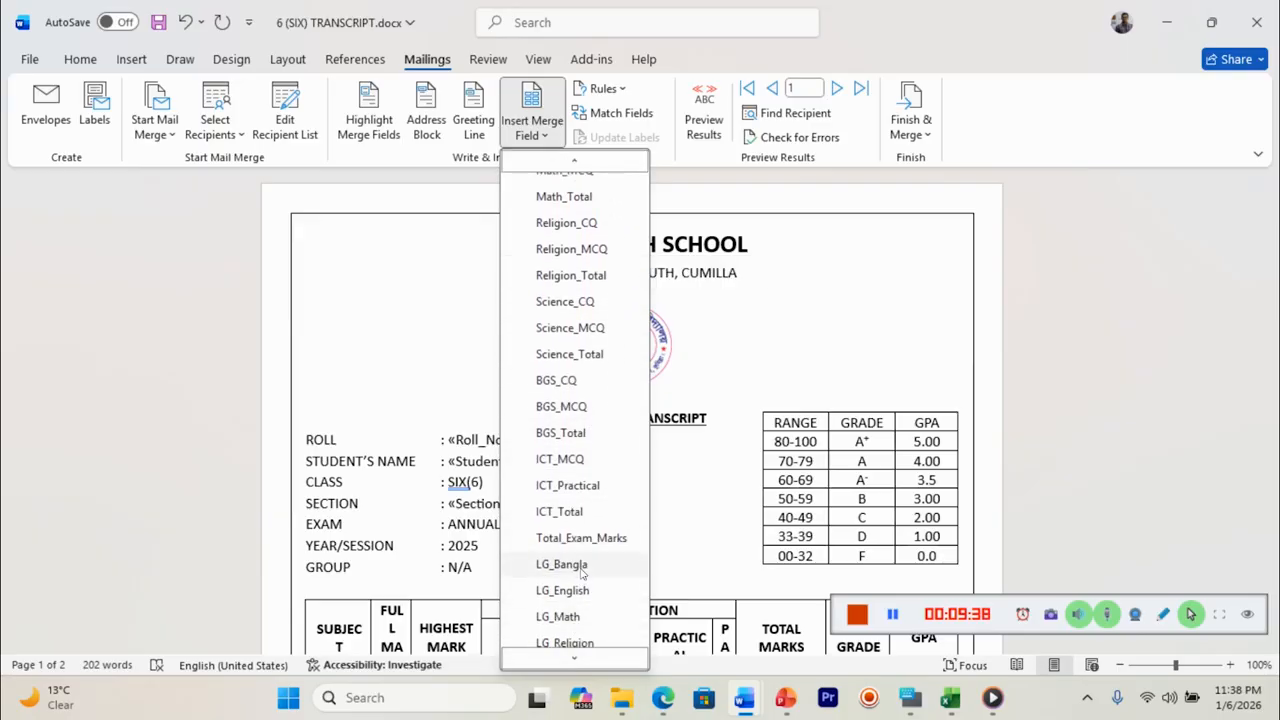
pyautogui.click(575, 658)
pyautogui.click(1195, 411)
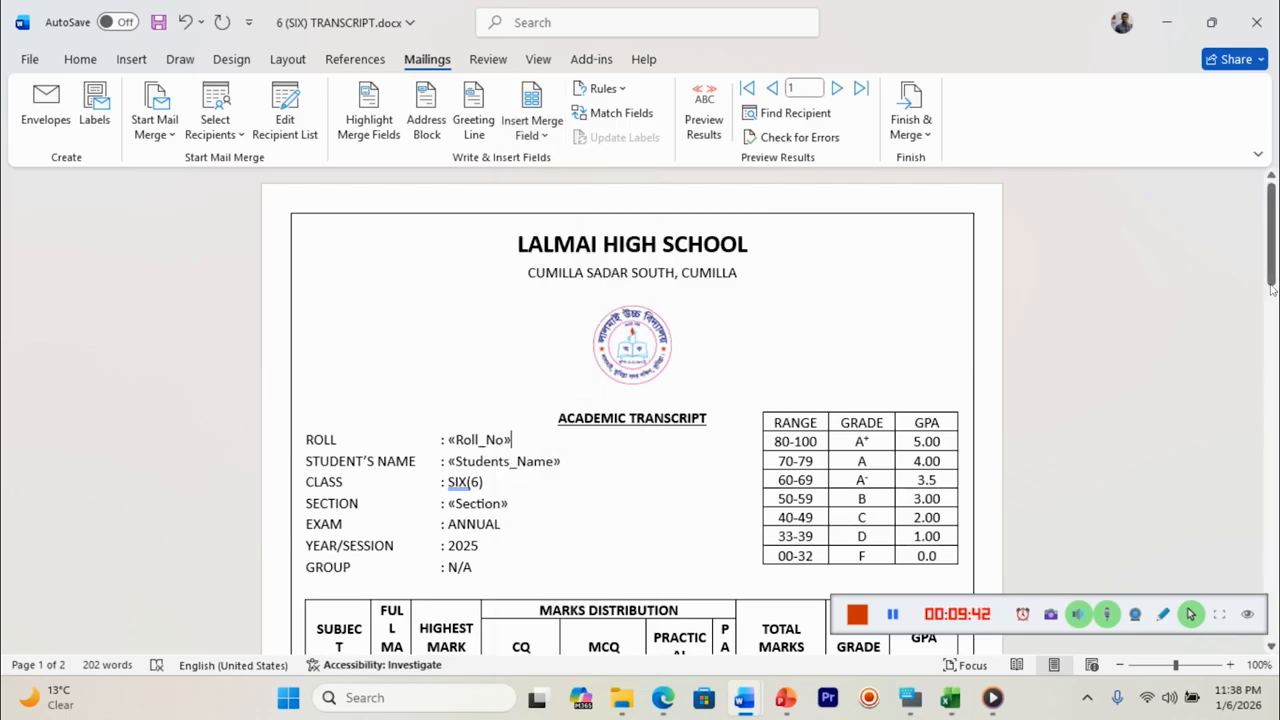
# - Delete the merge field in the Bangla GPA cell of the marks table and insert the GPA_Bangla field there again
pyautogui.moveTo(1271, 256); pyautogui.dragTo(1271, 320)
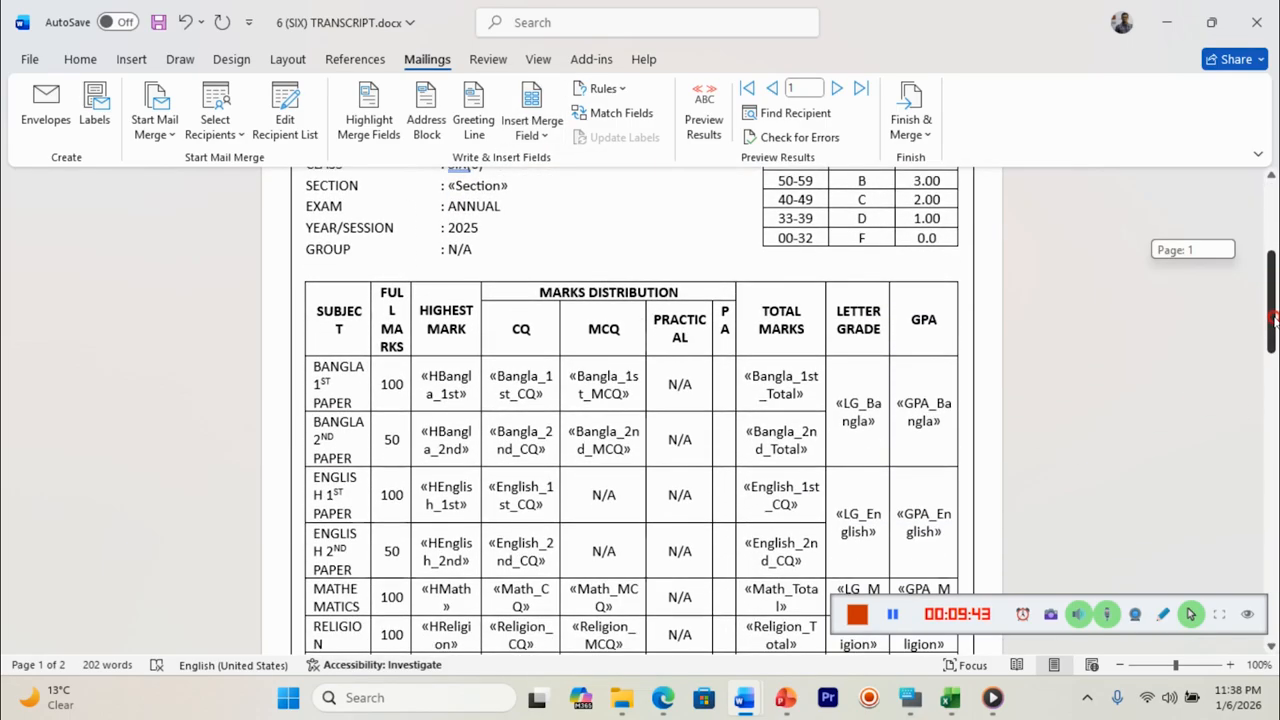
pyautogui.click(942, 421)
pyautogui.press('BackSpace')
pyautogui.press('BackSpace')
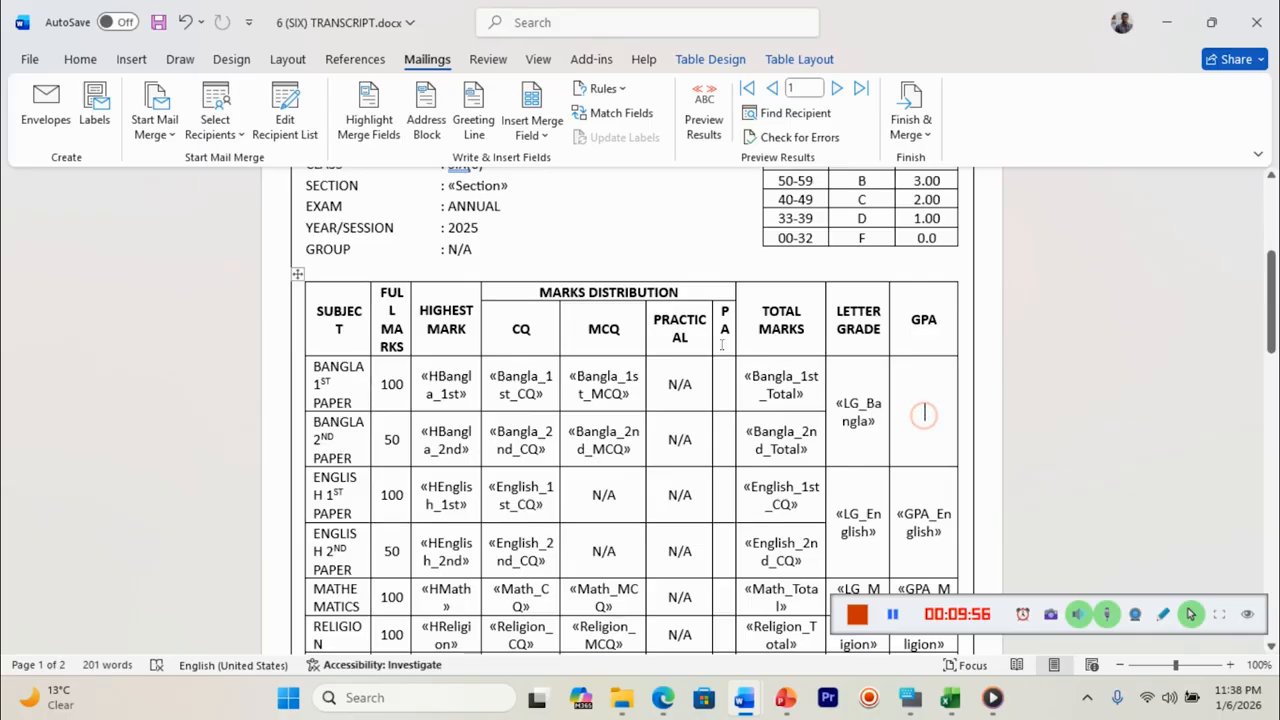
pyautogui.click(545, 125)
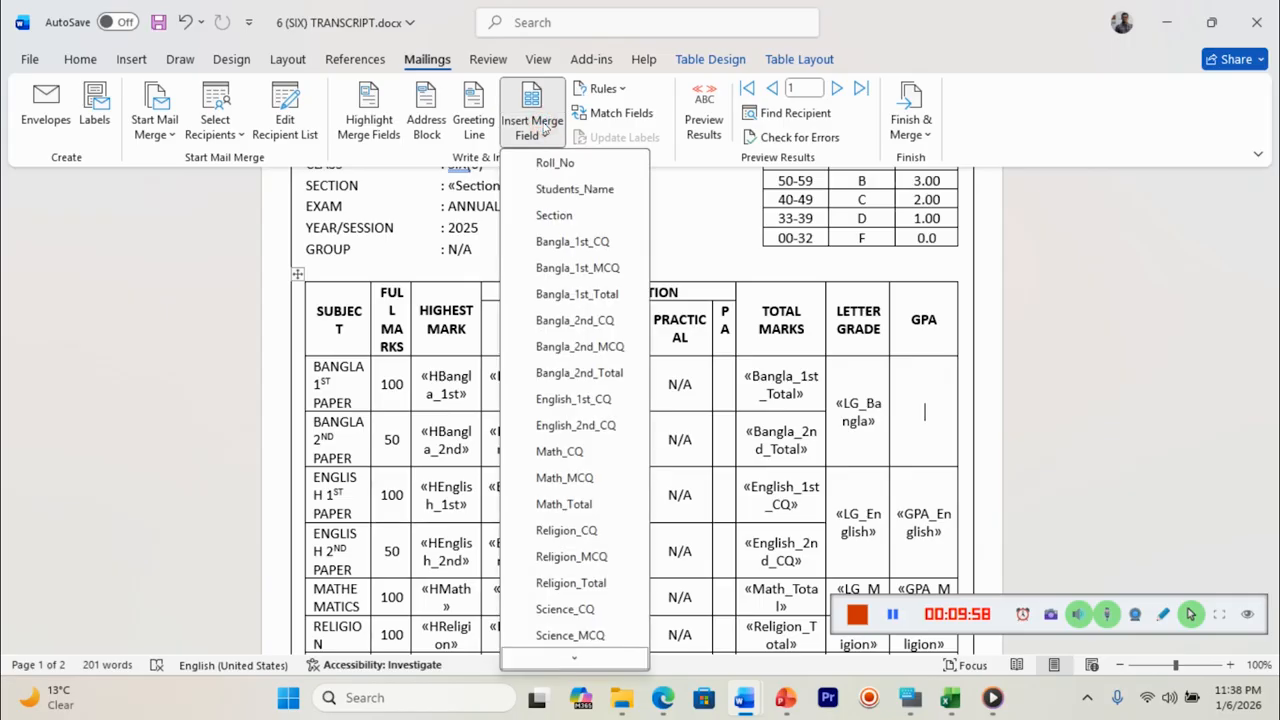
pyautogui.moveTo(570, 657)
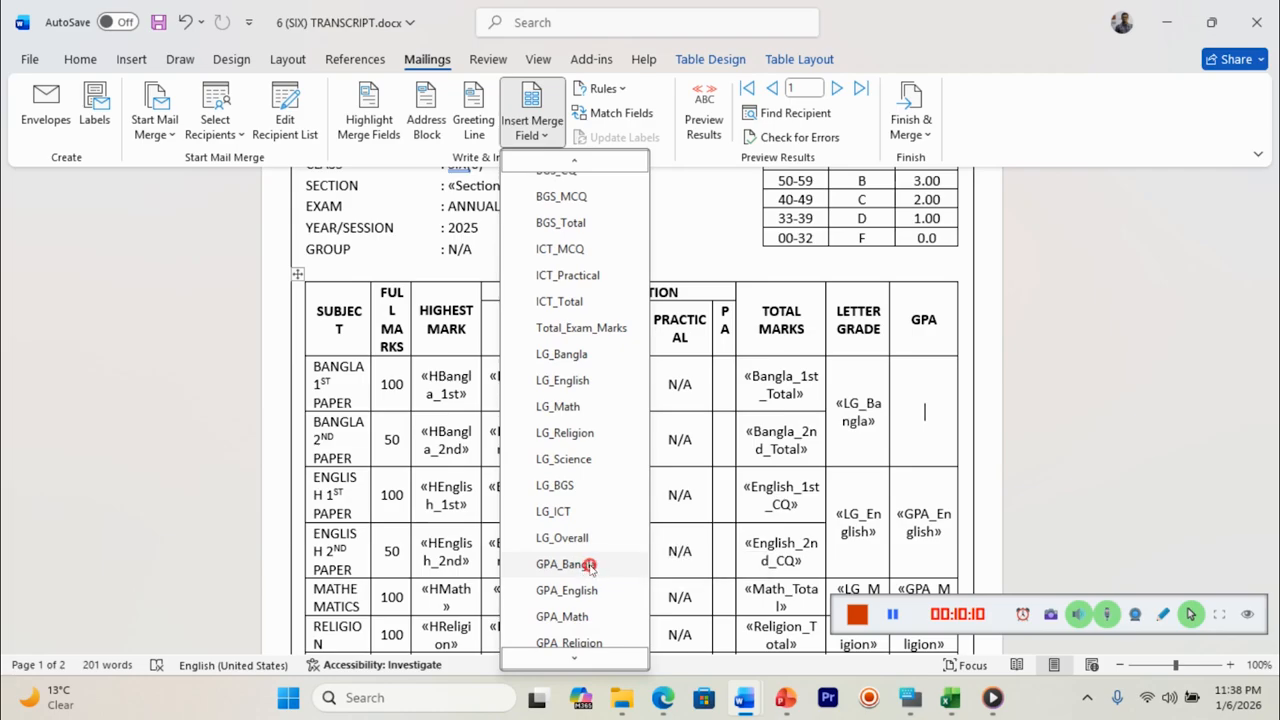
pyautogui.click(586, 564)
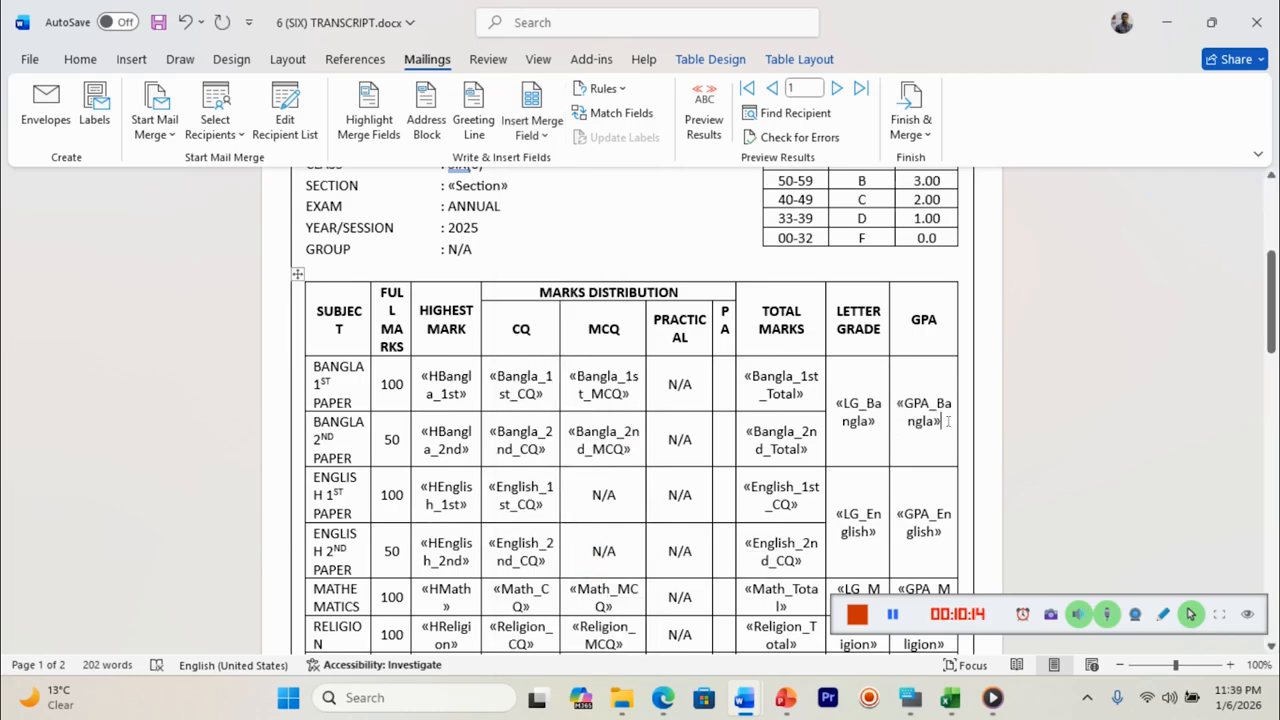
# - Remove the GPA_Bangla field from the Bangla GPA cell and insert the LG Bangla database field in its place
pyautogui.moveTo(947, 421); pyautogui.dragTo(914, 410)
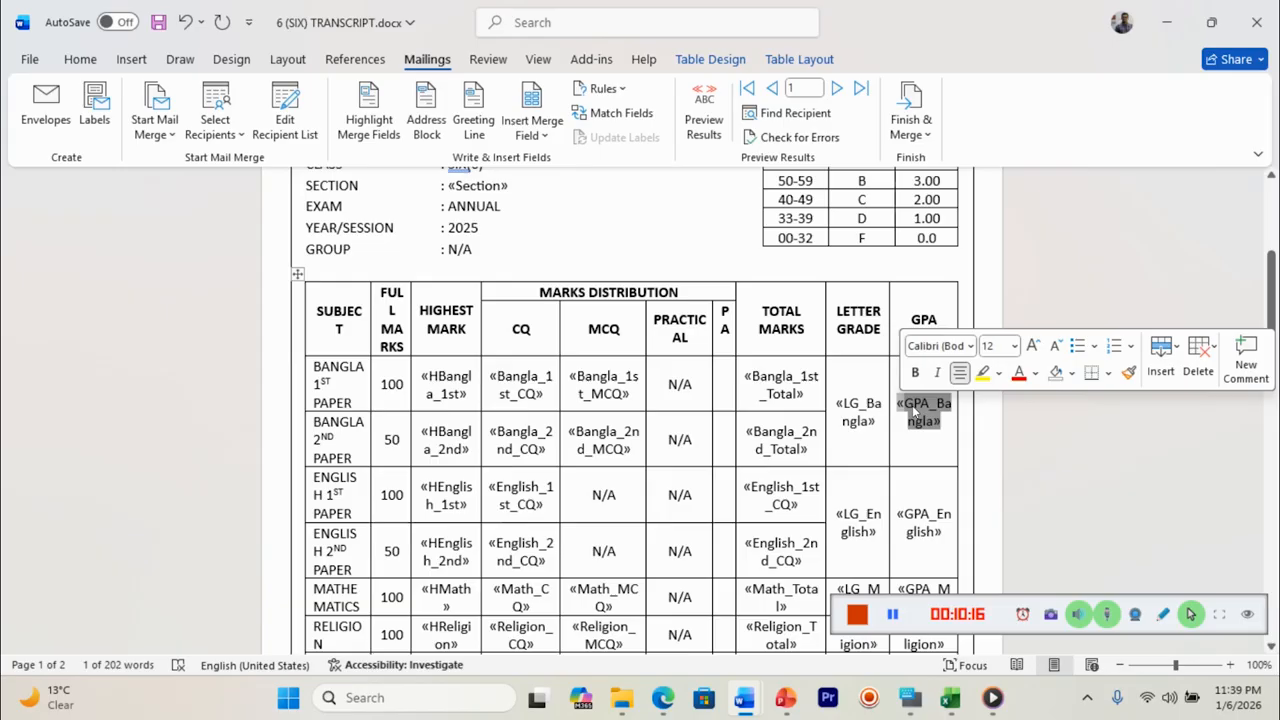
pyautogui.press('BackSpace')
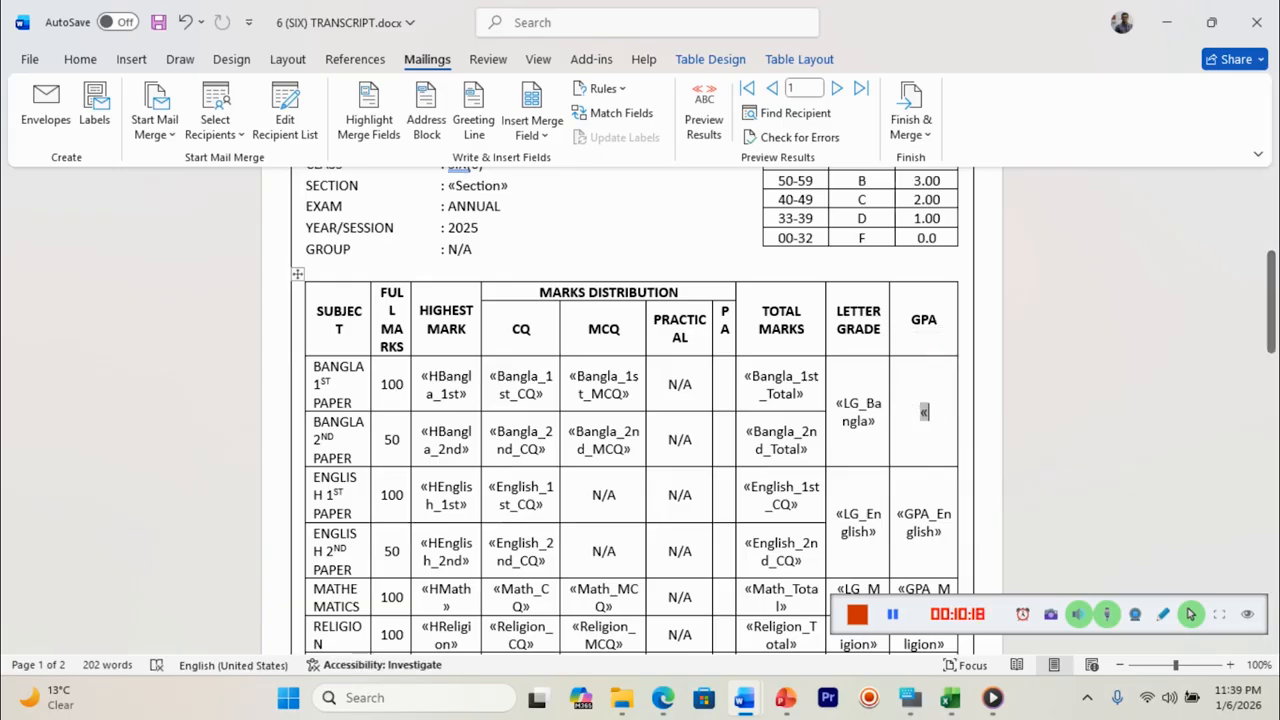
pyautogui.press('BackSpace')
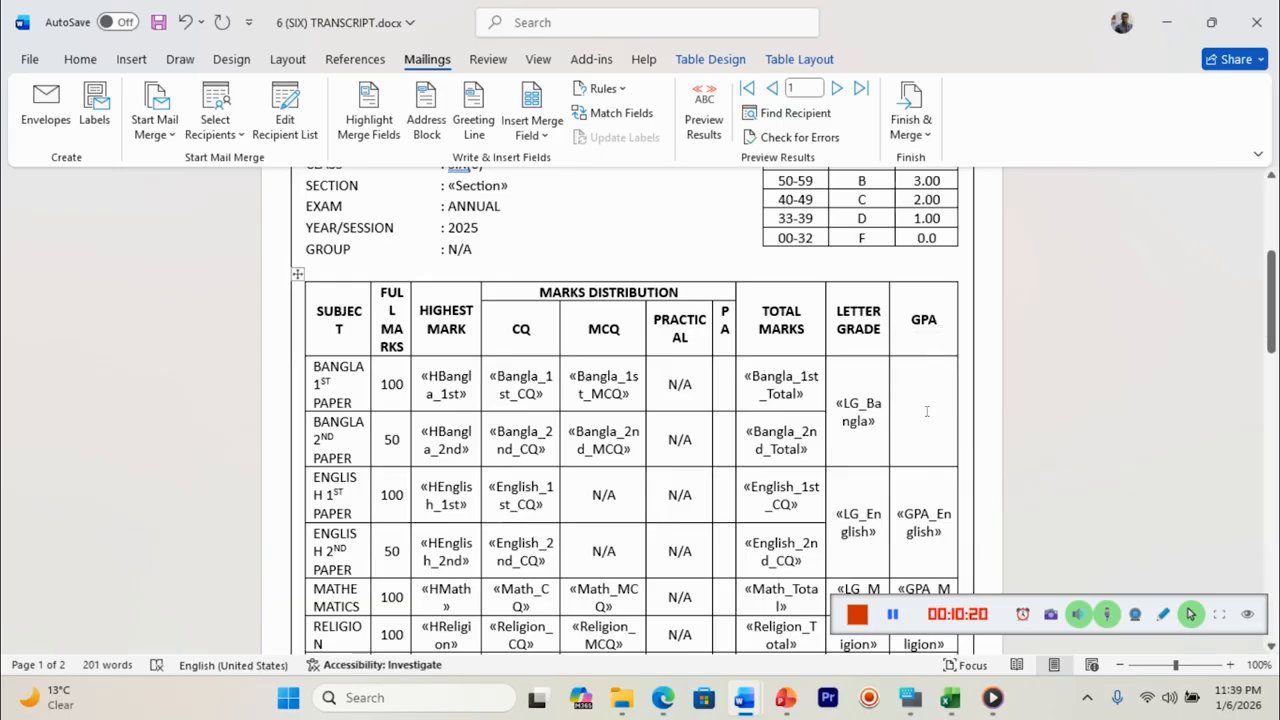
pyautogui.click(532, 103)
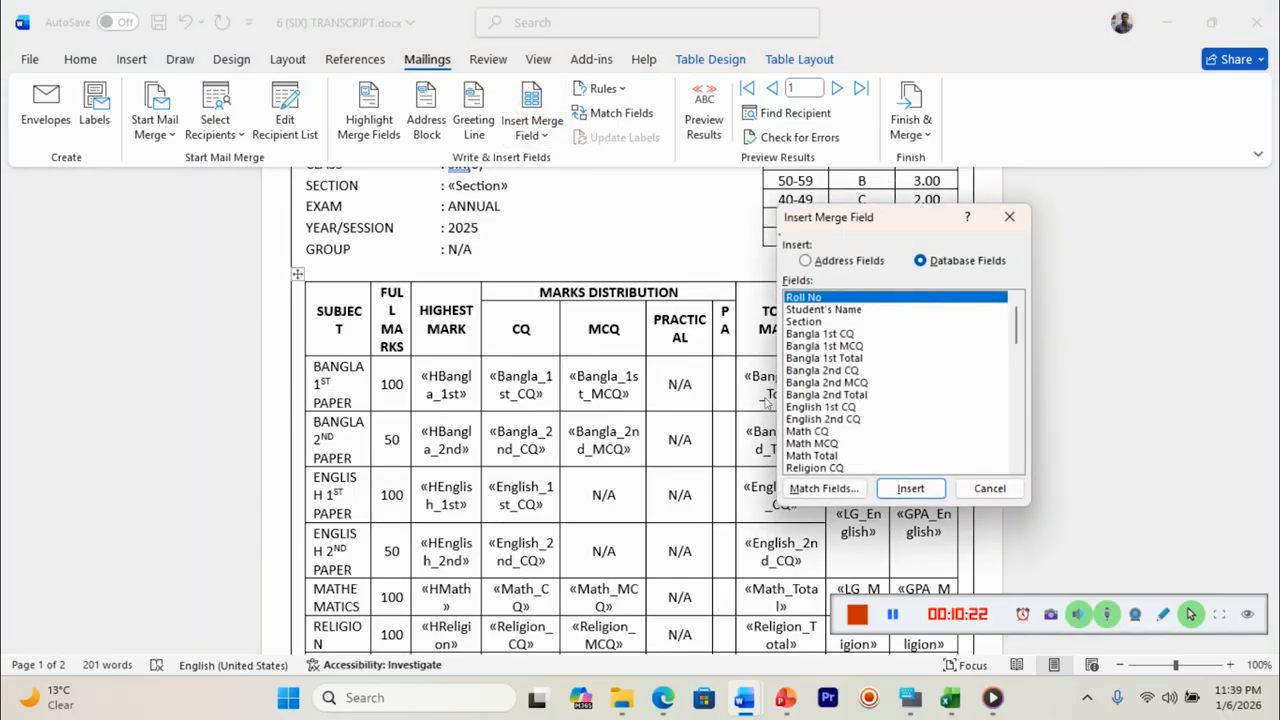
pyautogui.moveTo(1016, 322); pyautogui.dragTo(1016, 392)
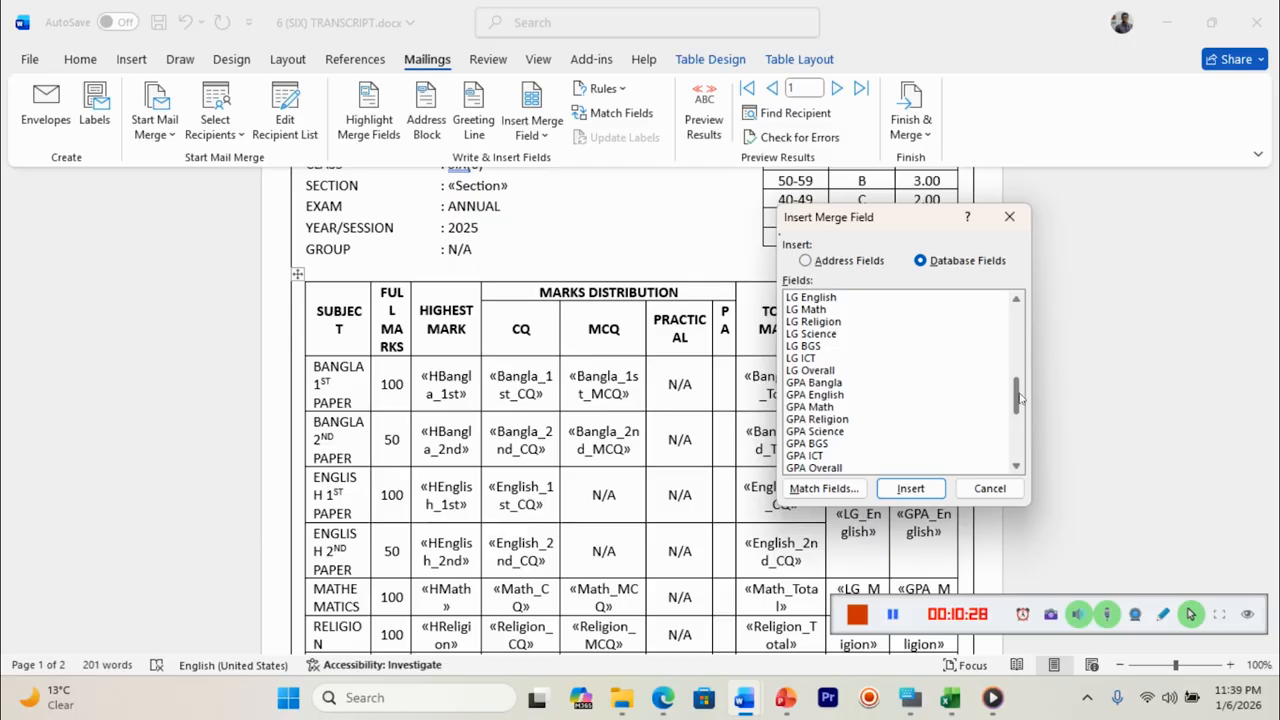
pyautogui.moveTo(1020, 398); pyautogui.dragTo(1015, 386)
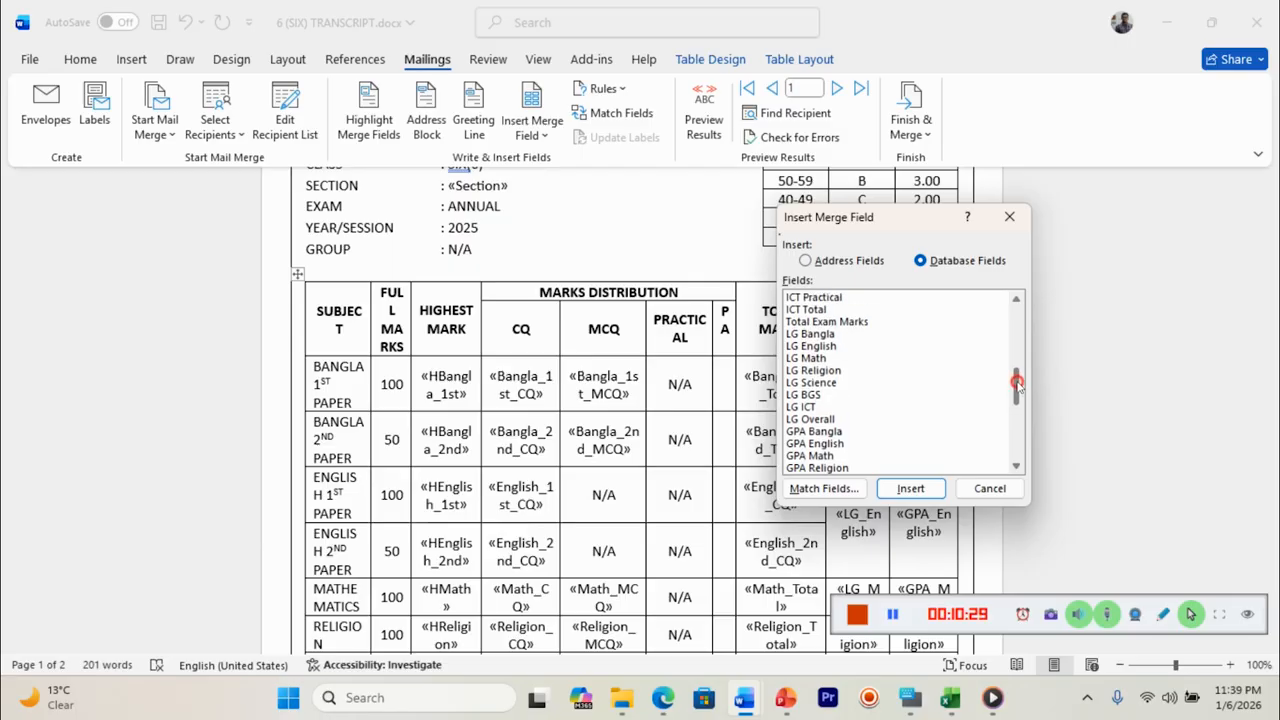
pyautogui.click(818, 334)
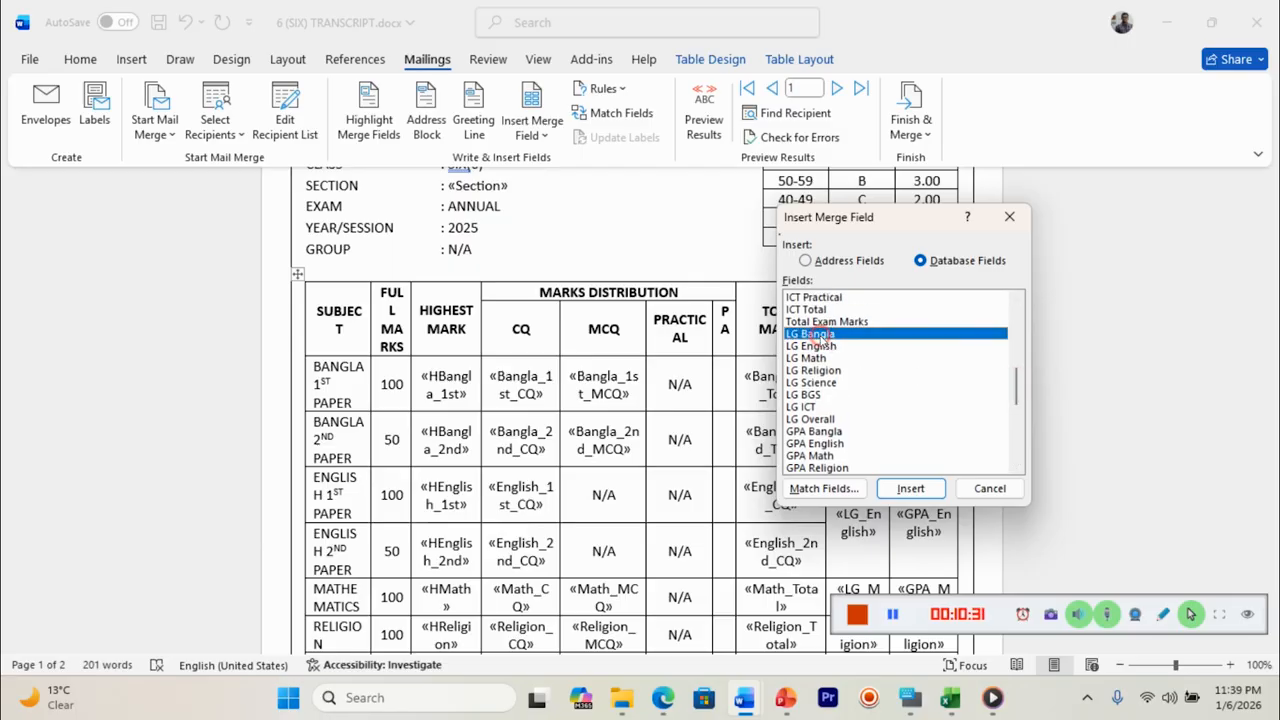
pyautogui.click(910, 488)
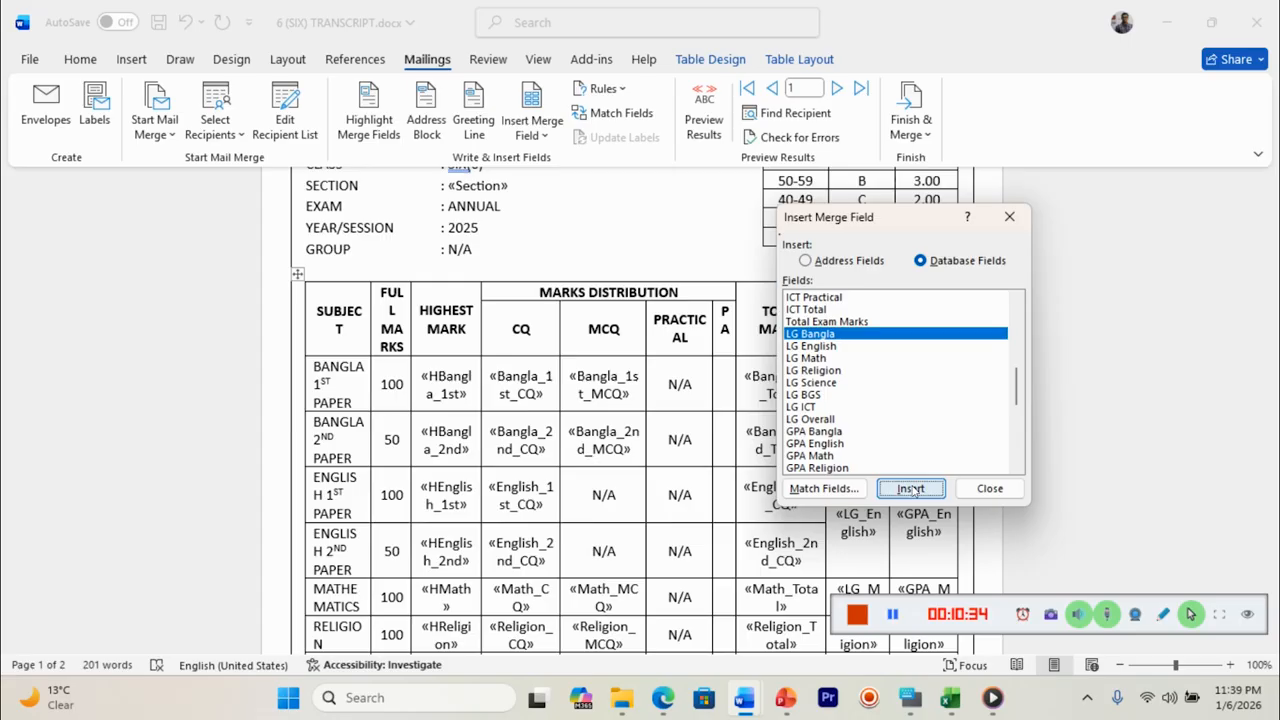
pyautogui.click(989, 488)
# - Clear the Bangla GPA cell and insert the LG_Bangla merge field there
pyautogui.click(930, 422)
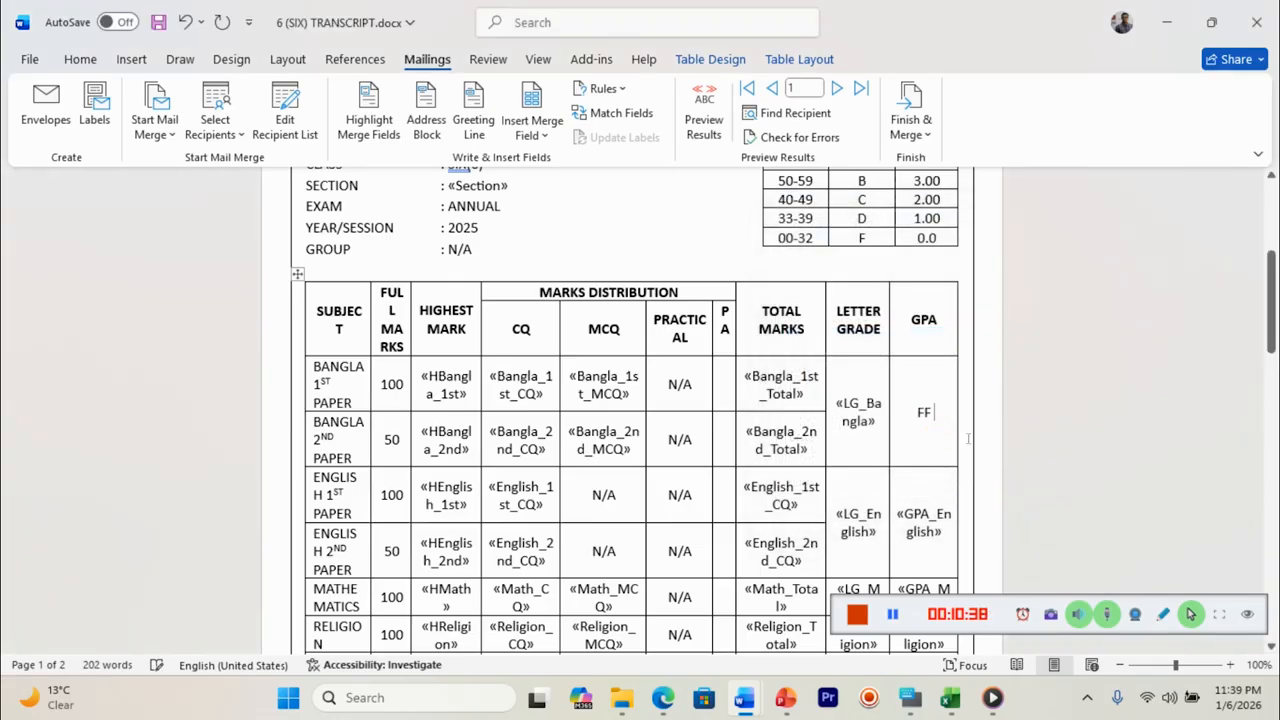
pyautogui.press('Delete')
pyautogui.click(531, 130)
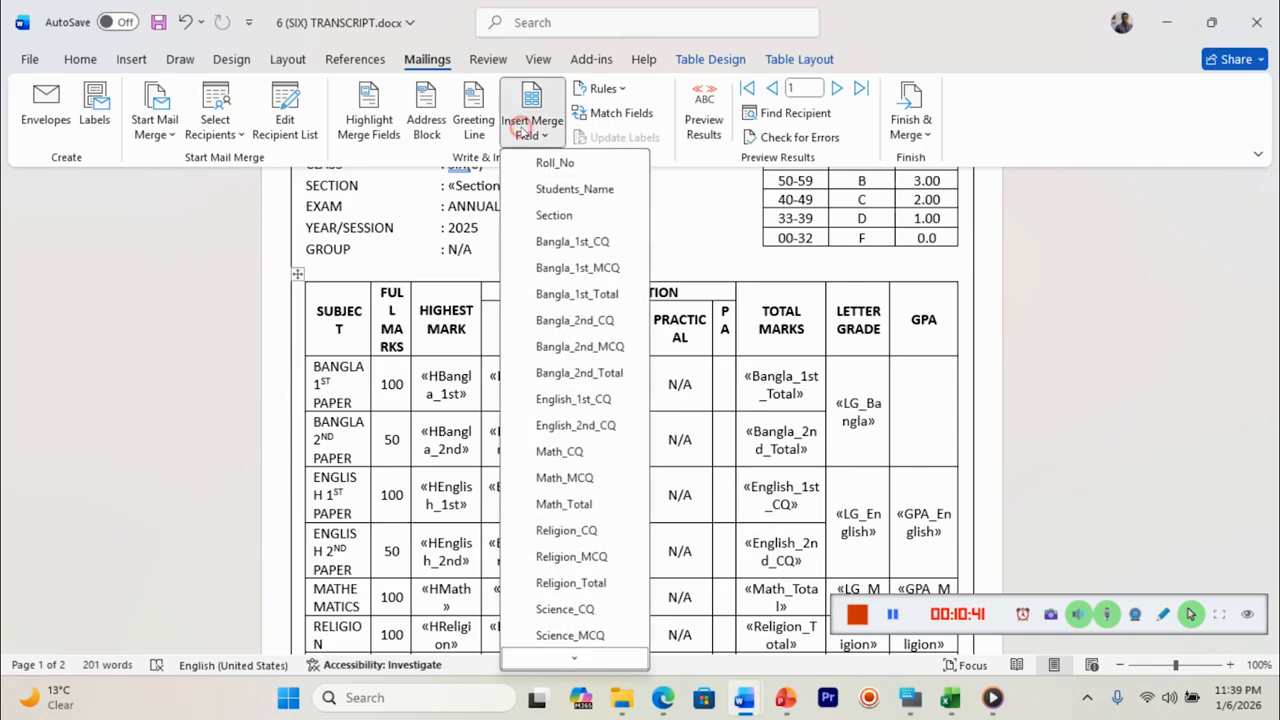
pyautogui.click(578, 662)
pyautogui.click(578, 662)
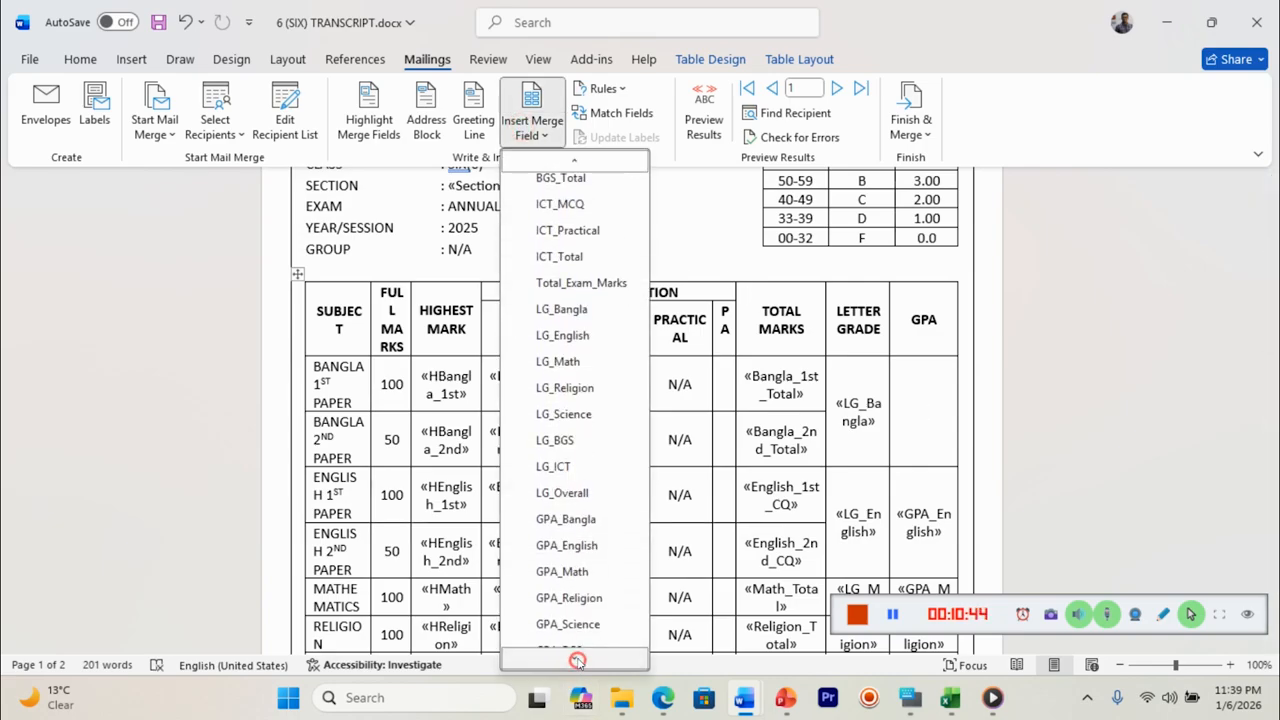
pyautogui.click(574, 298)
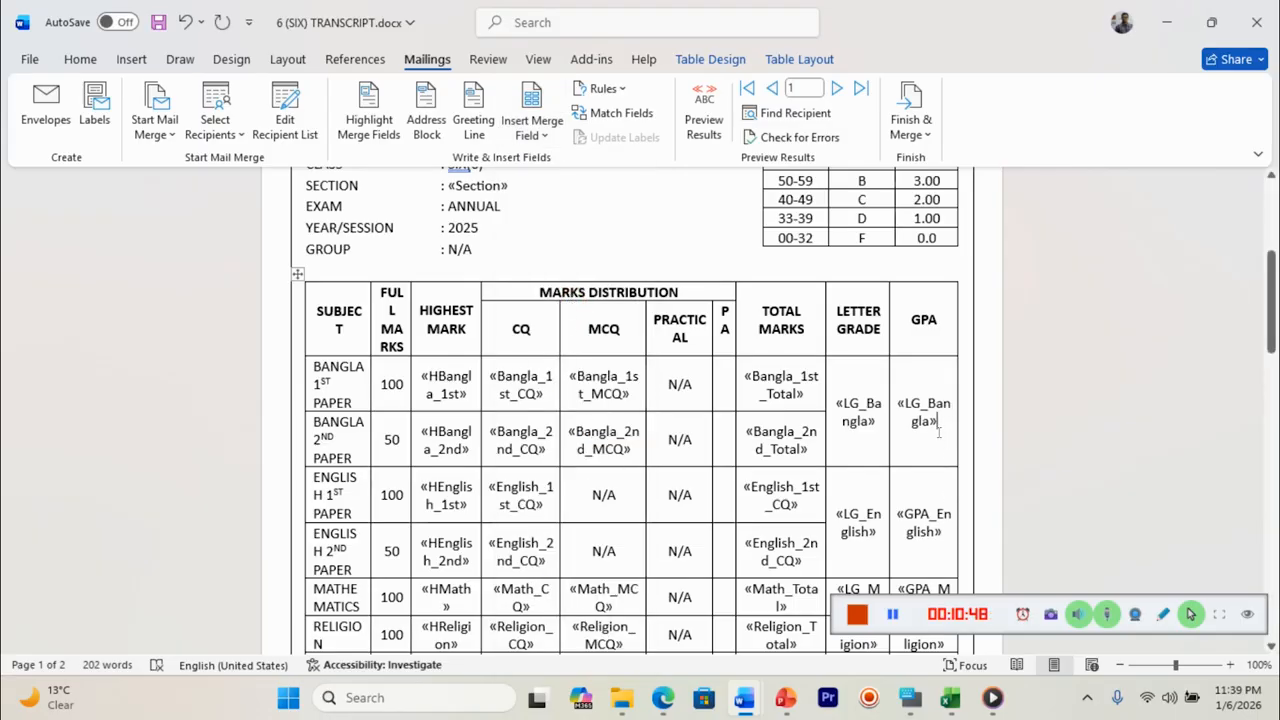
# - Preview the merge results and advance through the transcripts to record 3
pyautogui.click(695, 120)
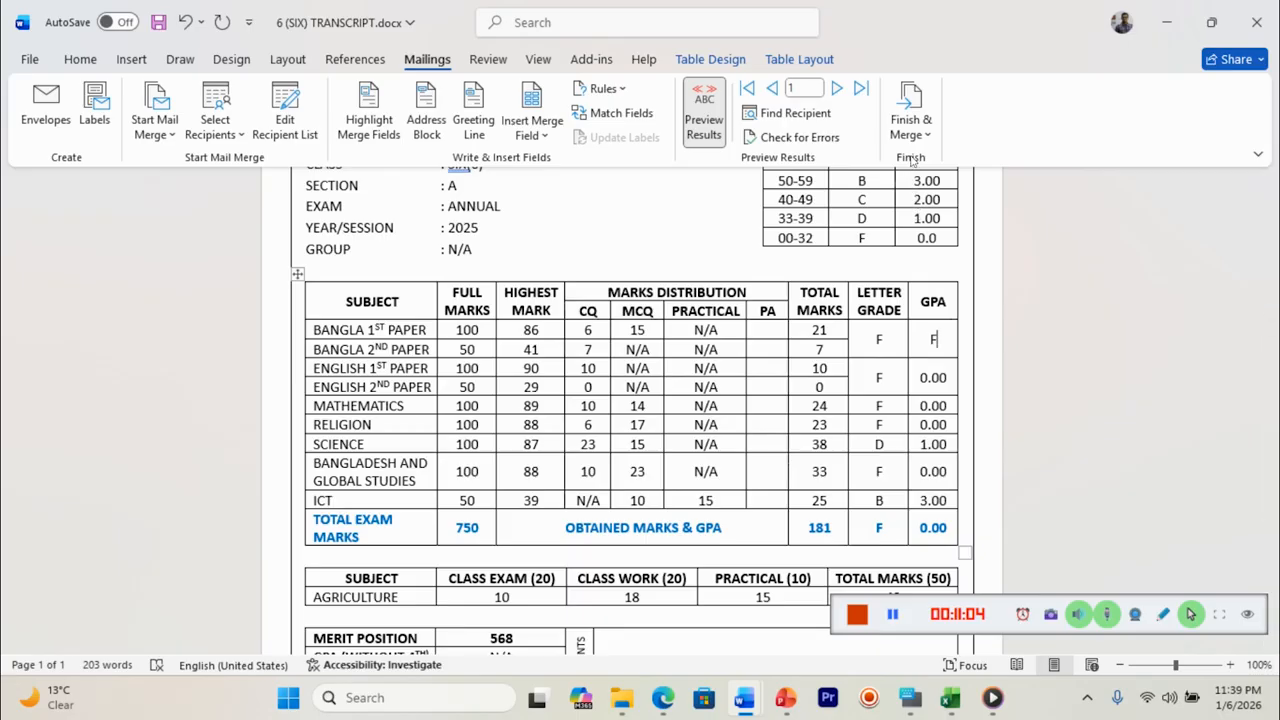
pyautogui.click(837, 89)
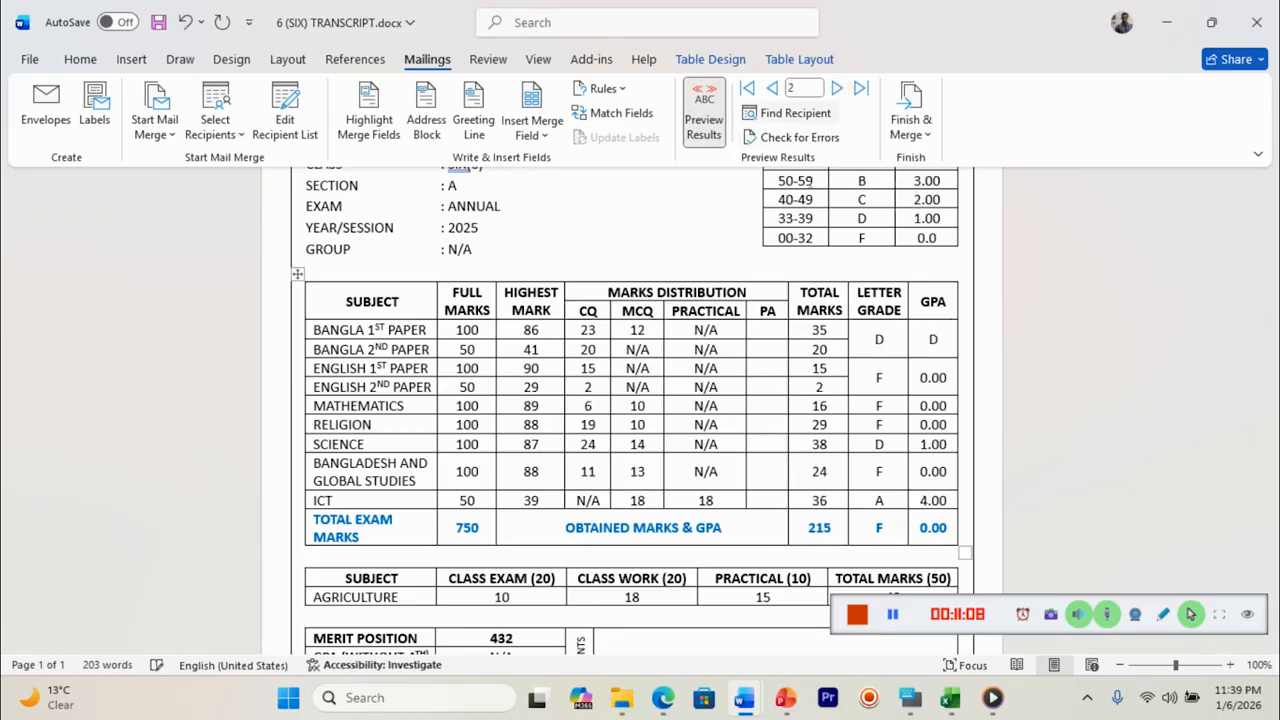
pyautogui.click(838, 89)
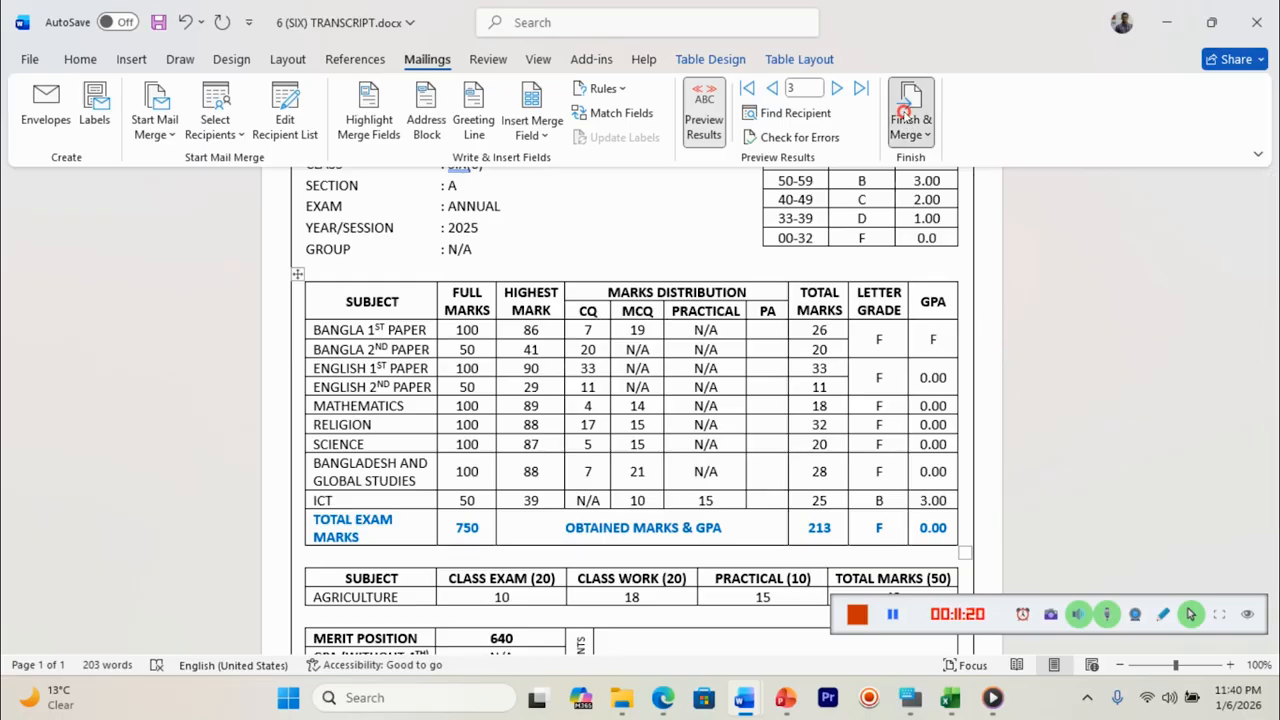
# - Merge all records to the printer and print them with Microsoft Print to PDF, up to the file name prompt
pyautogui.click(910, 112)
pyautogui.click(958, 192)
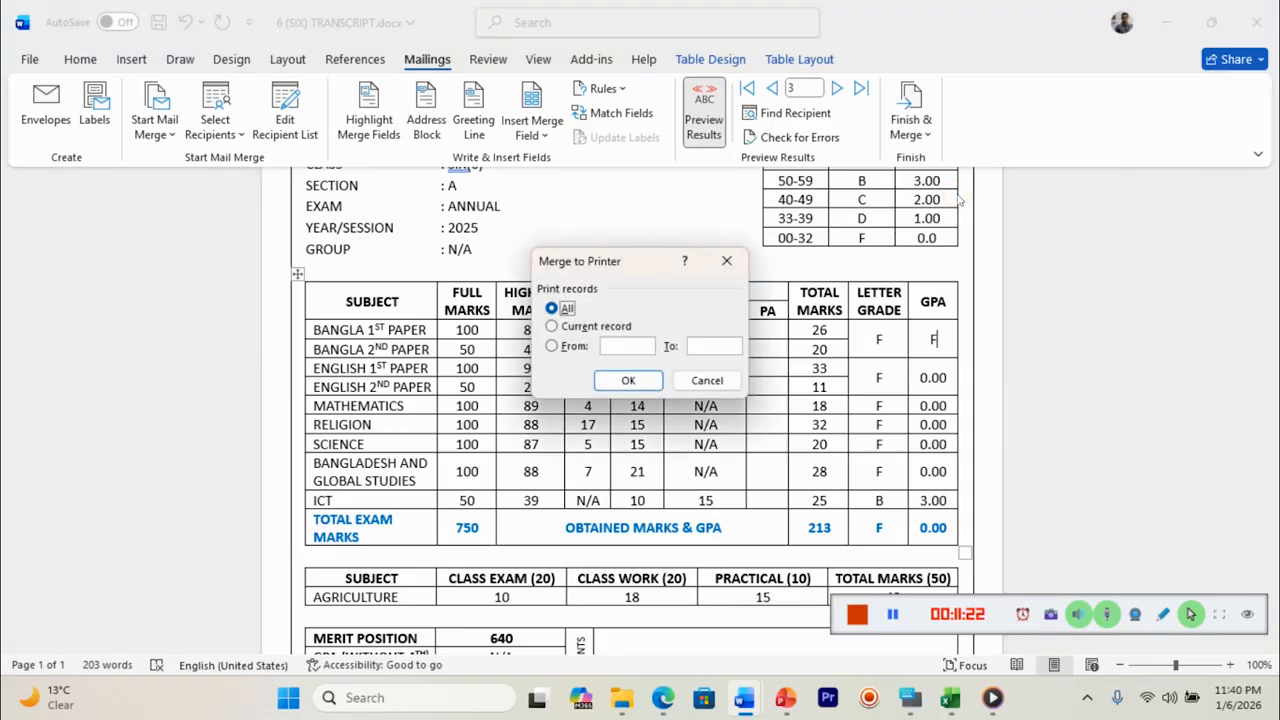
pyautogui.click(634, 378)
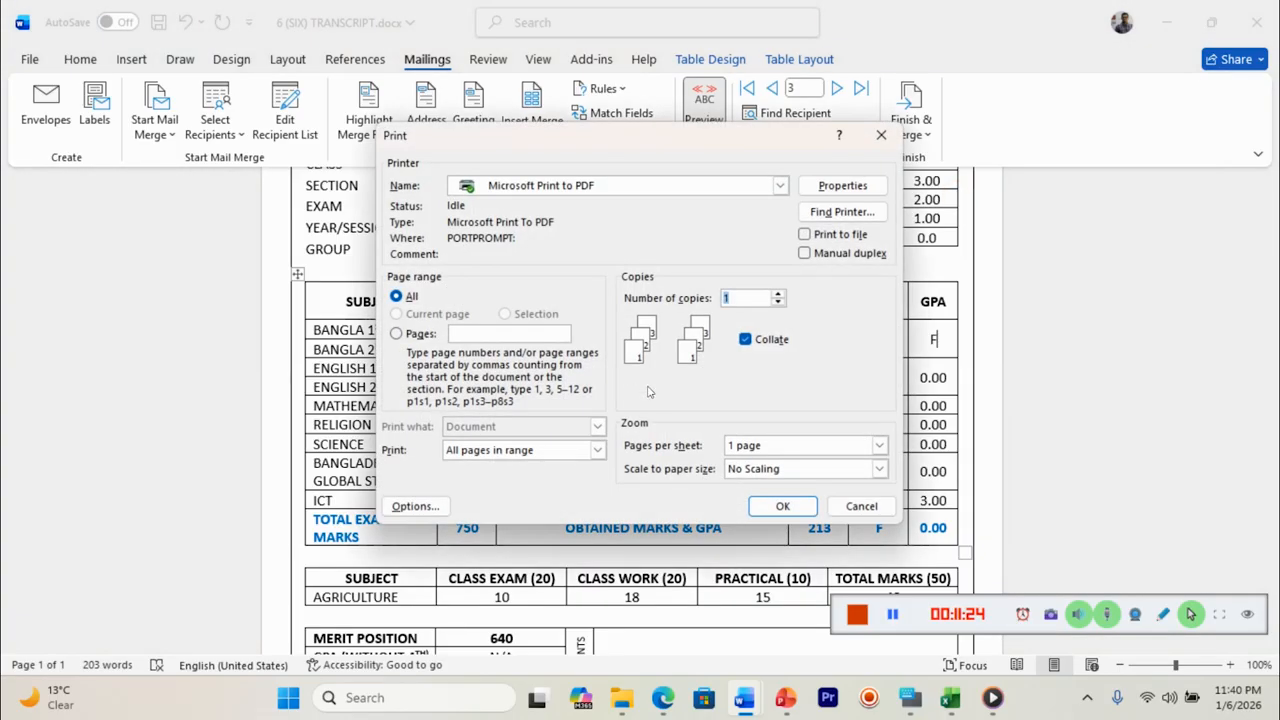
pyautogui.click(782, 507)
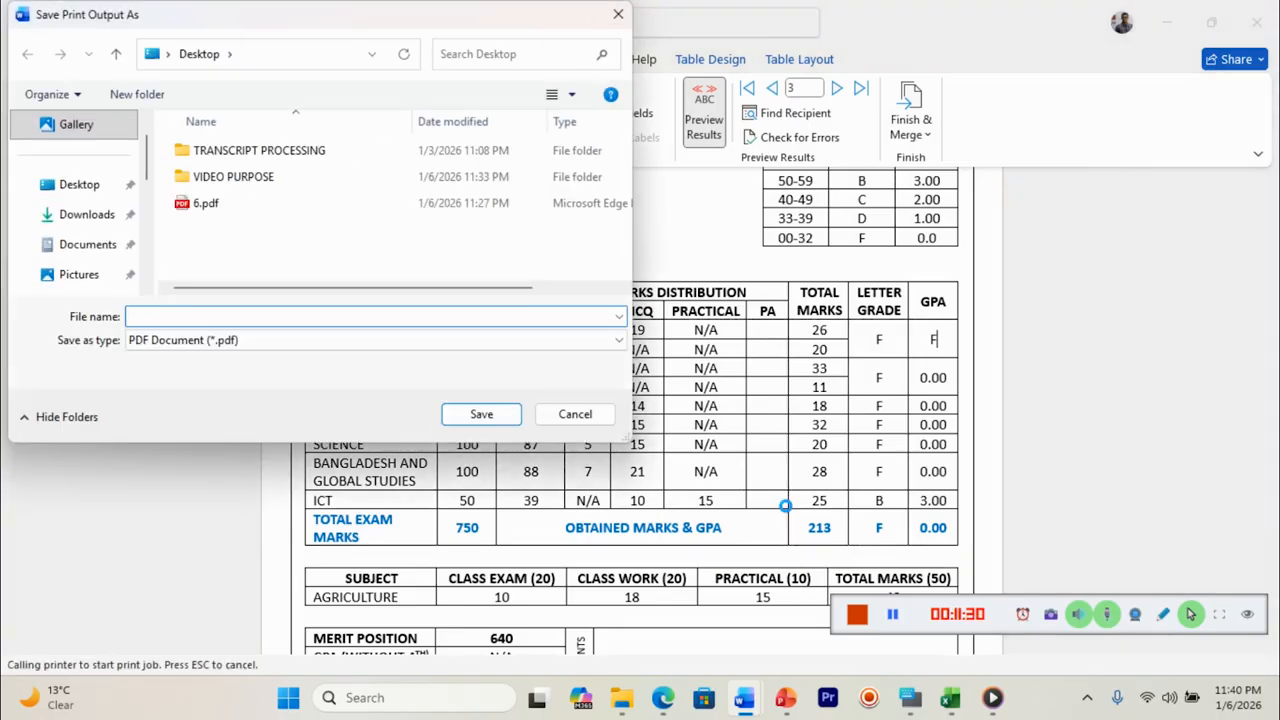
# - Switch to 6 (SIX) GRADE SHEET.xlsx in Excel, view the TRANSCRIPT sheet and examine the SUMMARY sheet down to the section failure totals
pyautogui.moveTo(955, 700)
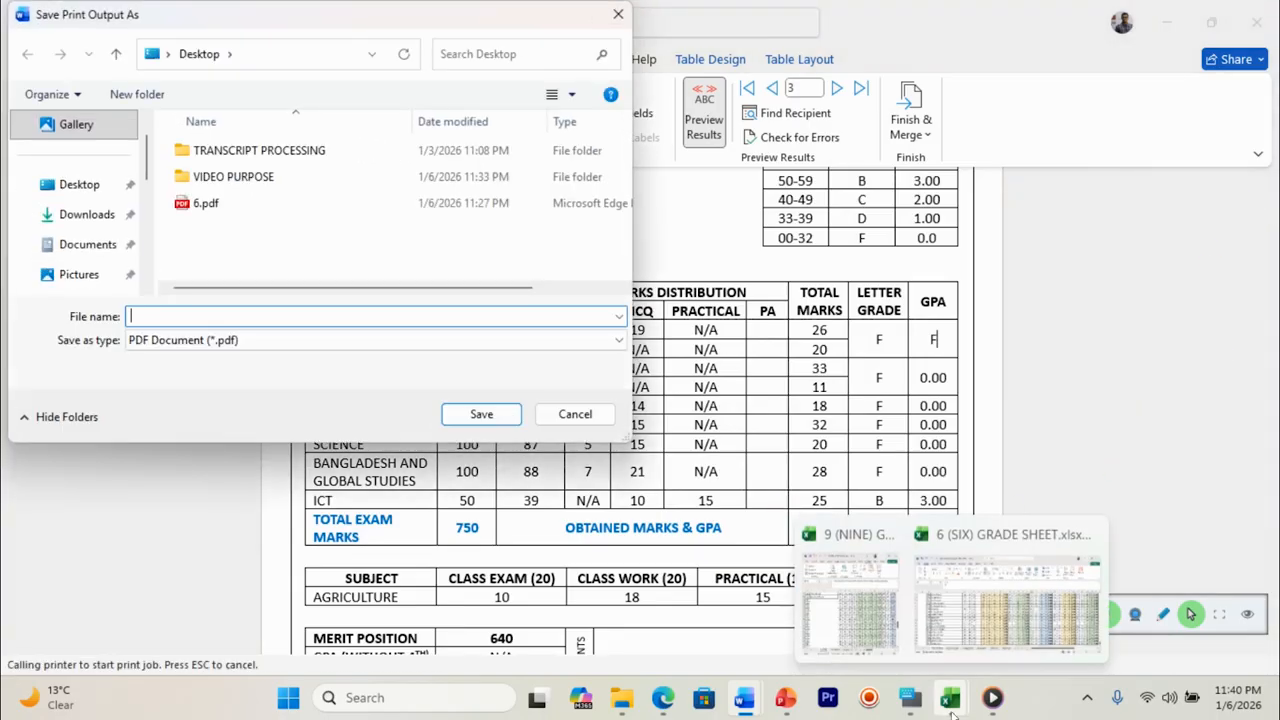
pyautogui.click(970, 622)
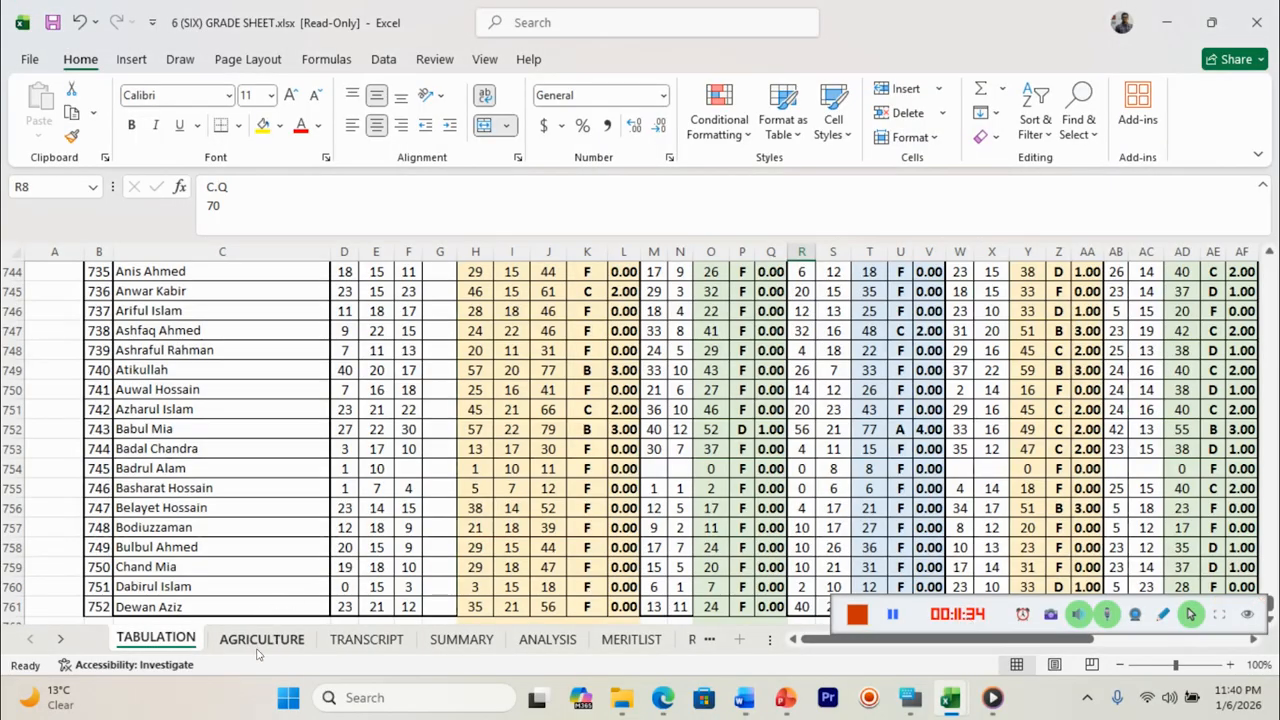
pyautogui.click(366, 645)
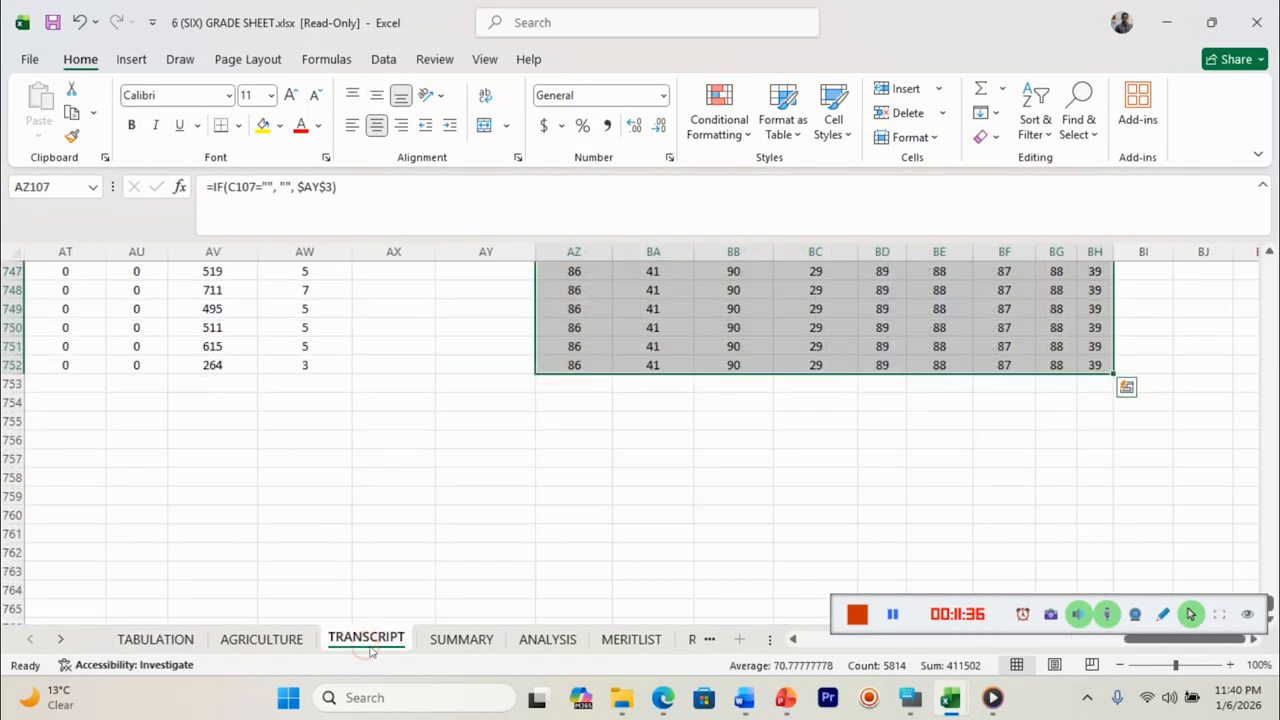
pyautogui.click(443, 645)
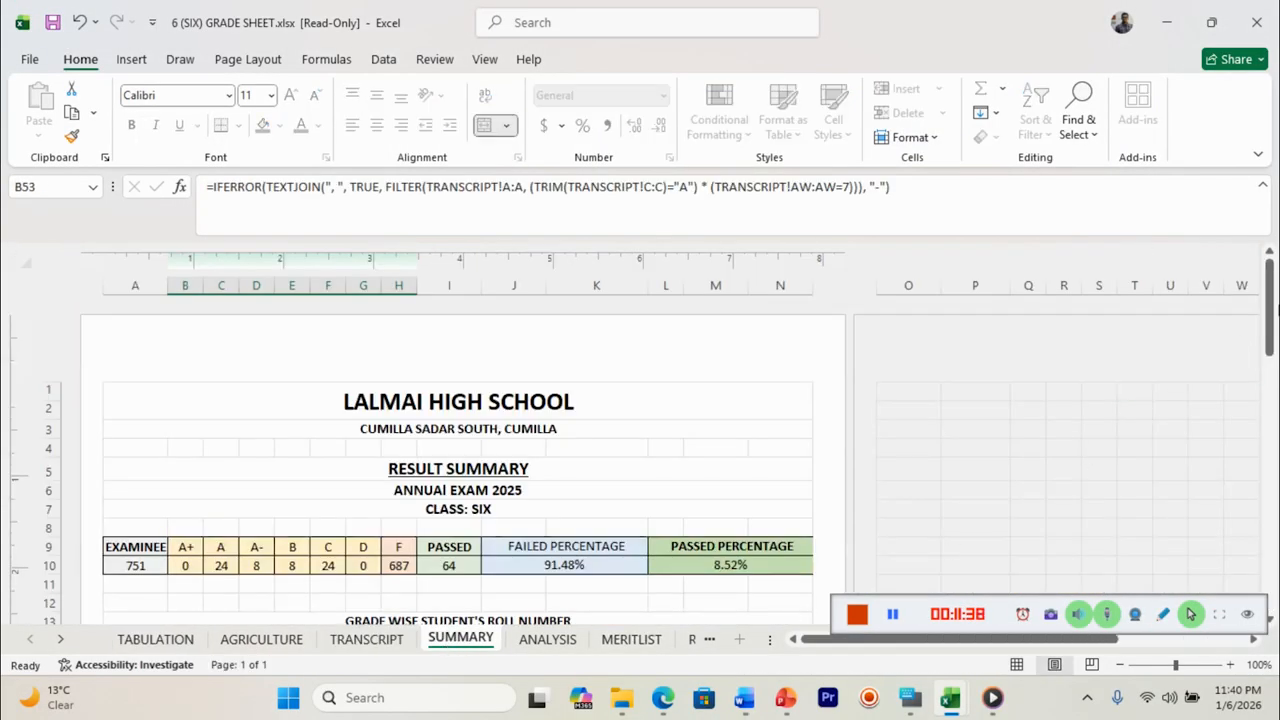
pyautogui.moveTo(1268, 294); pyautogui.dragTo(1273, 620)
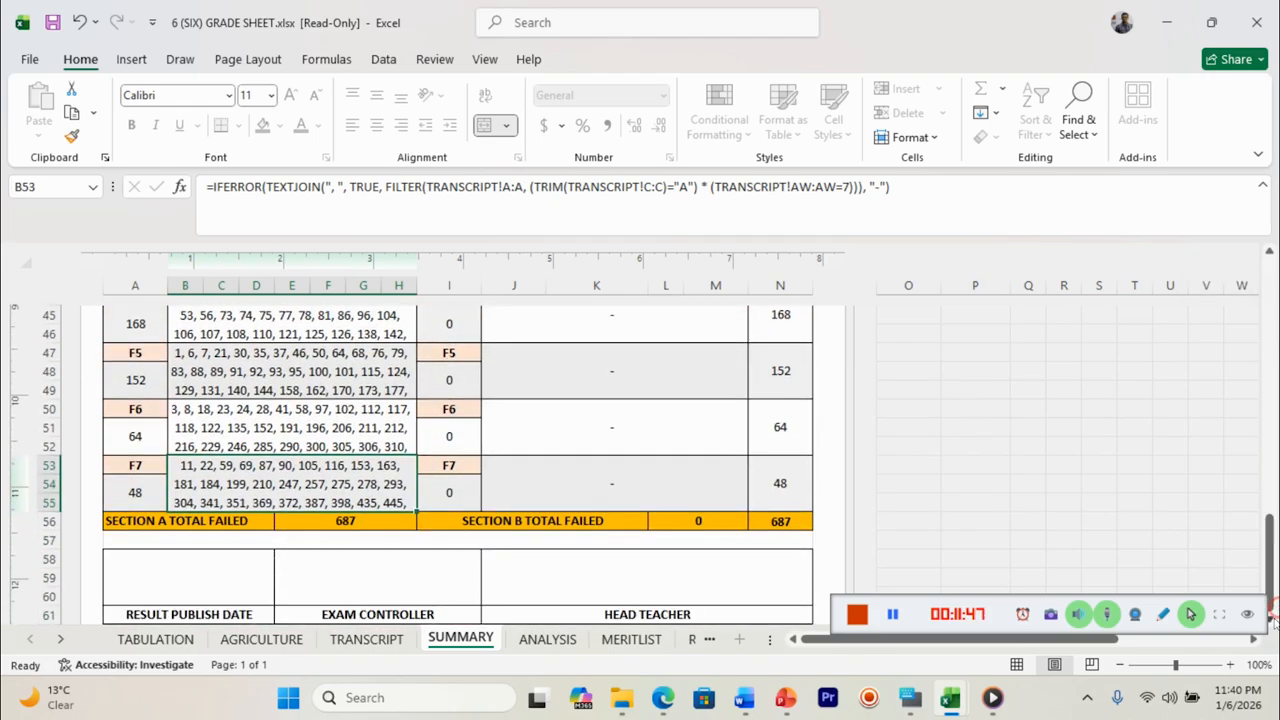
# - Examine the ANALYSIS sheet, from the result analysis table down to the subject-wise CQ and MCQ failure lists
pyautogui.click(549, 641)
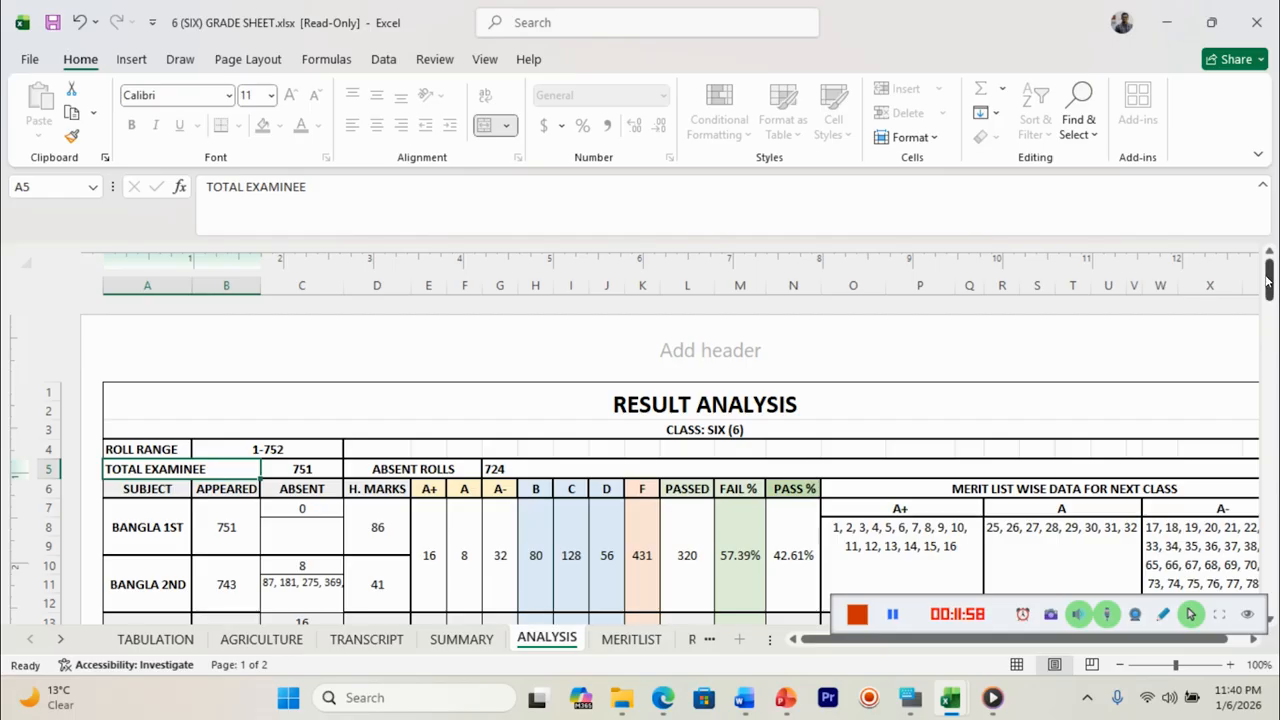
pyautogui.moveTo(1268, 280)
pyautogui.mouseDown()
pyautogui.moveTo(1270, 320)
pyautogui.moveTo(1270, 268)
pyautogui.mouseUp()
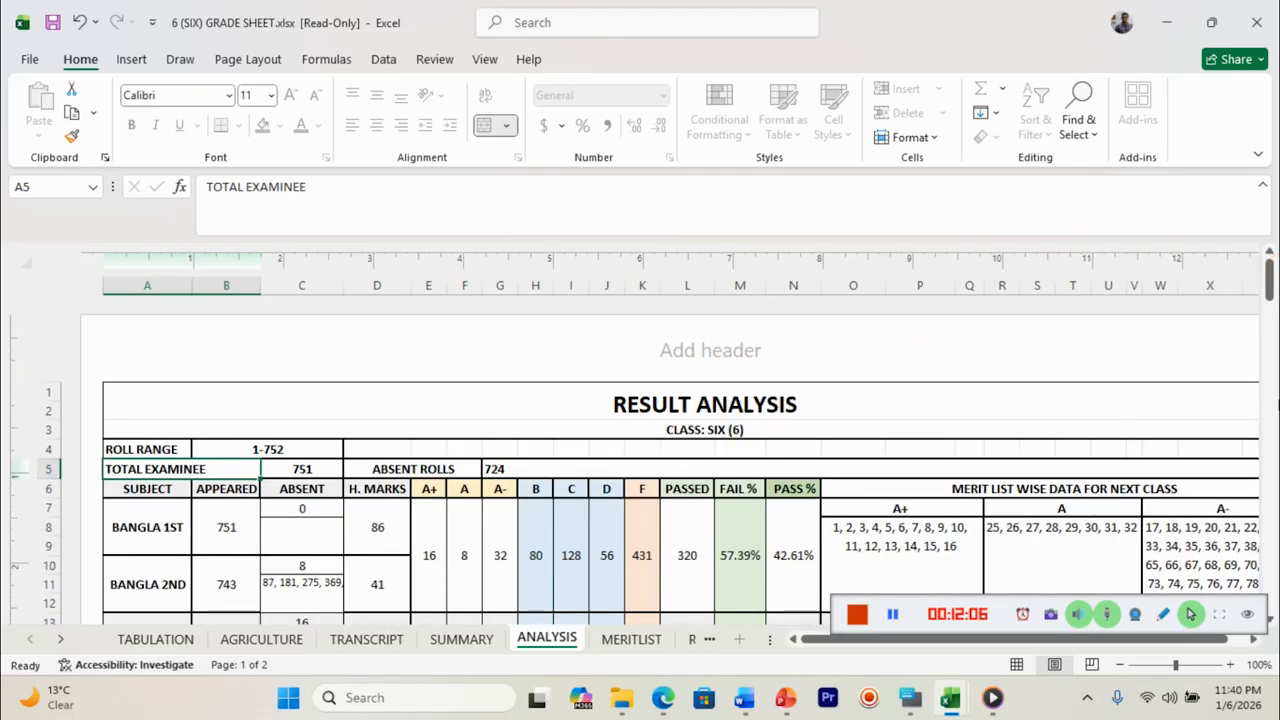
pyautogui.moveTo(1270, 280); pyautogui.dragTo(1272, 445)
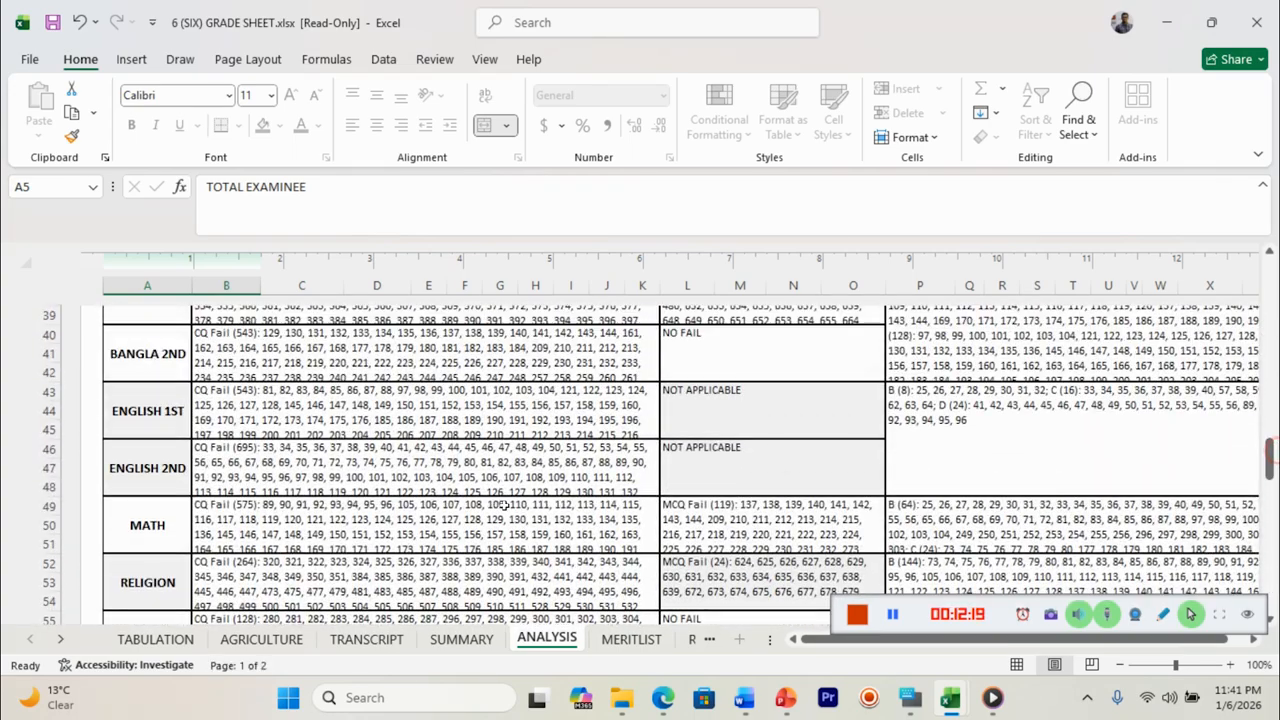
# - Return to 6 (SIX) TRANSCRIPT.docx in Word, cancel saving the PDF print output and dismiss the merge error
pyautogui.click(1176, 22)
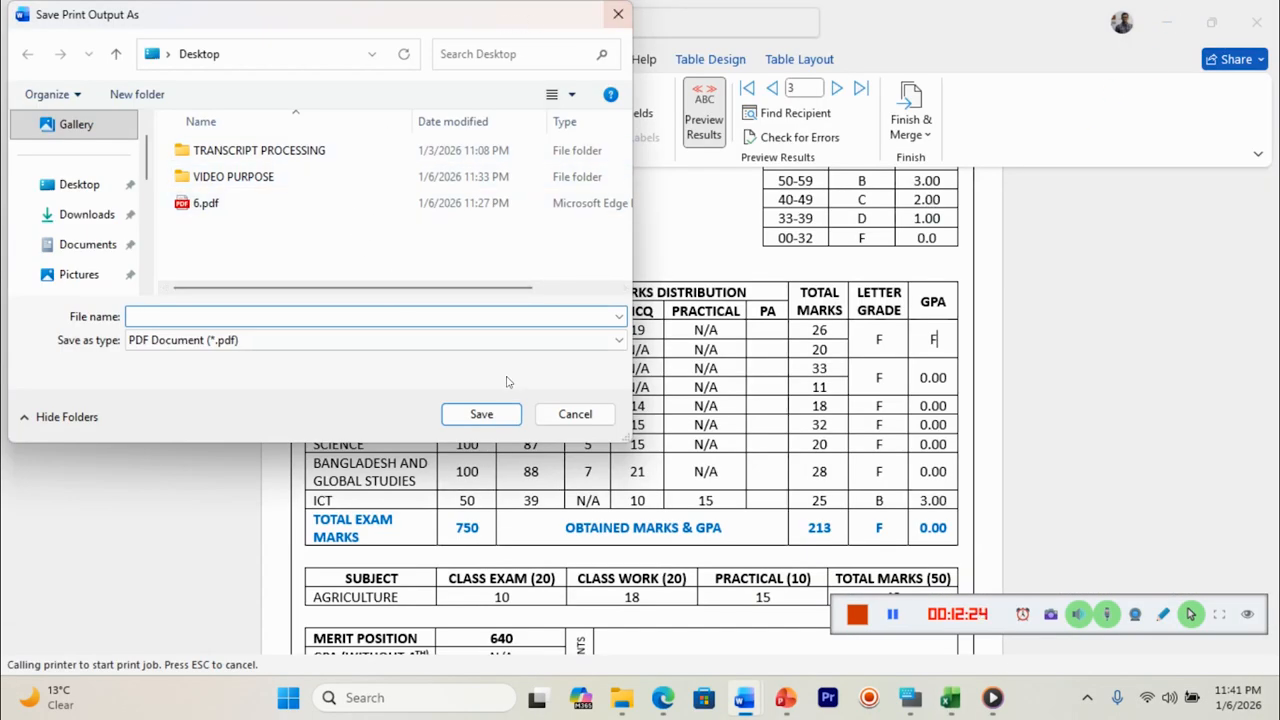
pyautogui.click(574, 413)
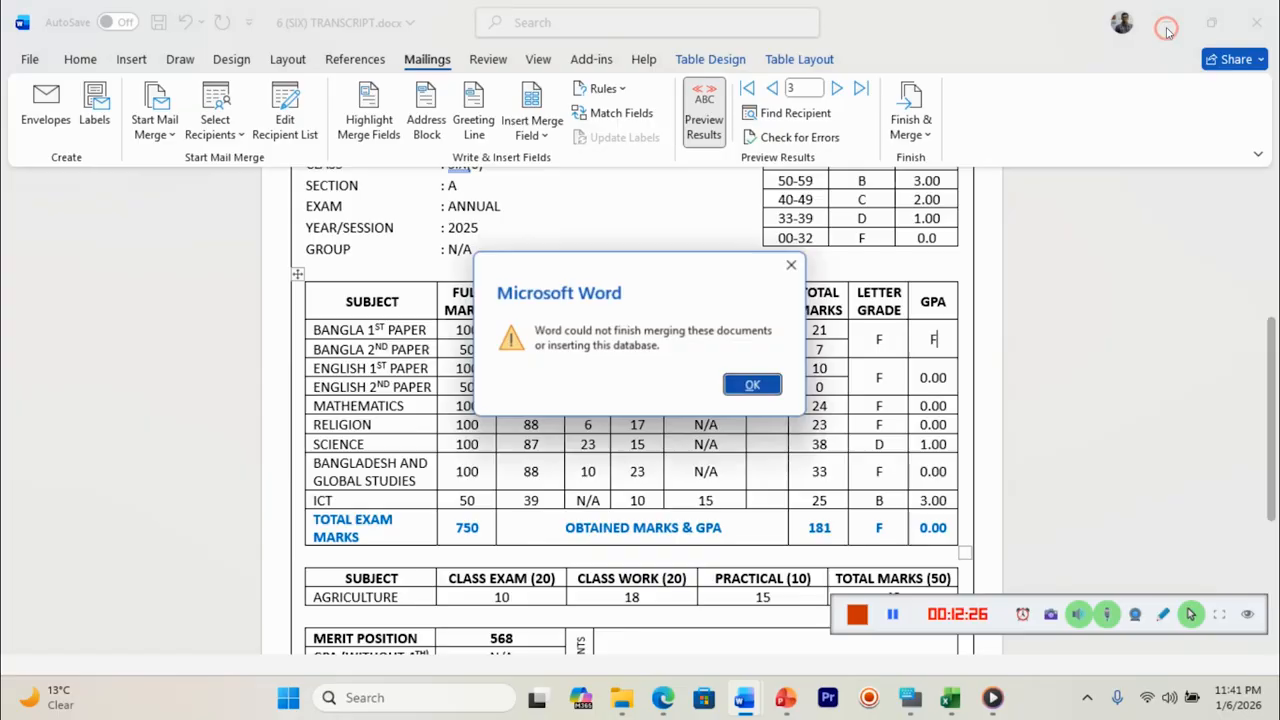
pyautogui.click(750, 386)
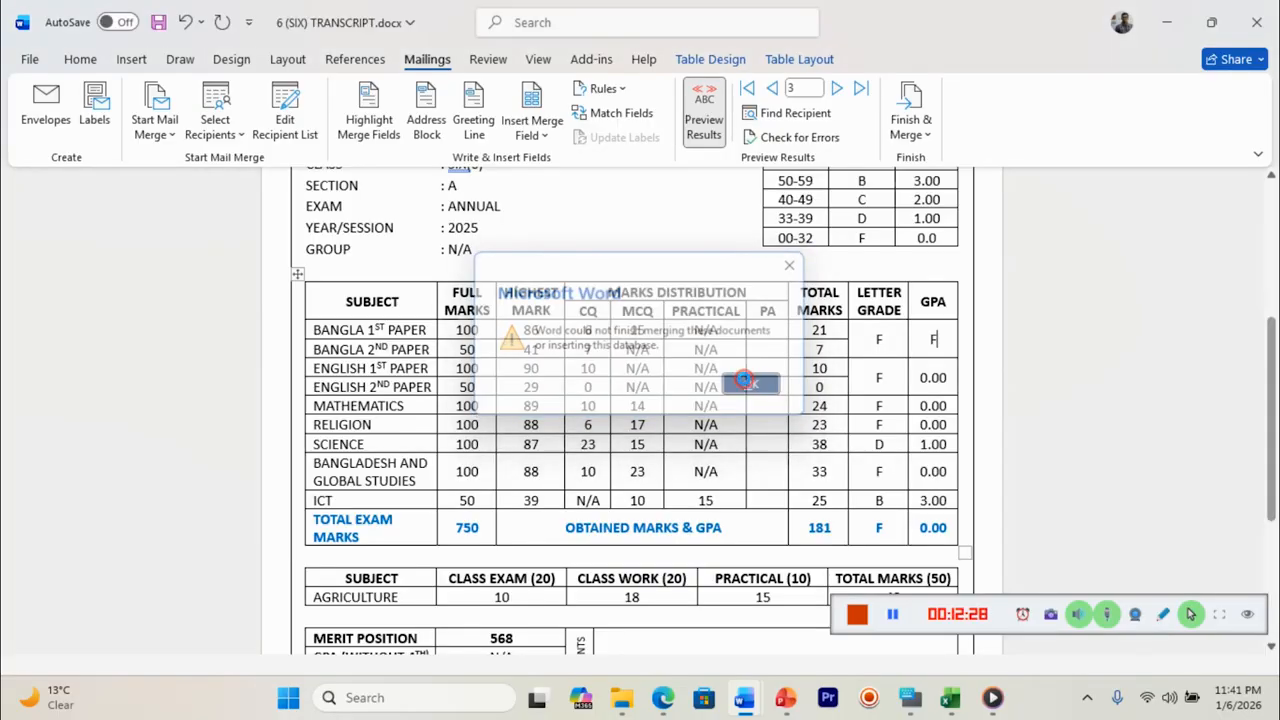
# - Switch to 9 (NINE) GRADE SHEET.xlsx in Excel, maximize it and view the SCIENCE sheet from its header
pyautogui.moveTo(950, 697)
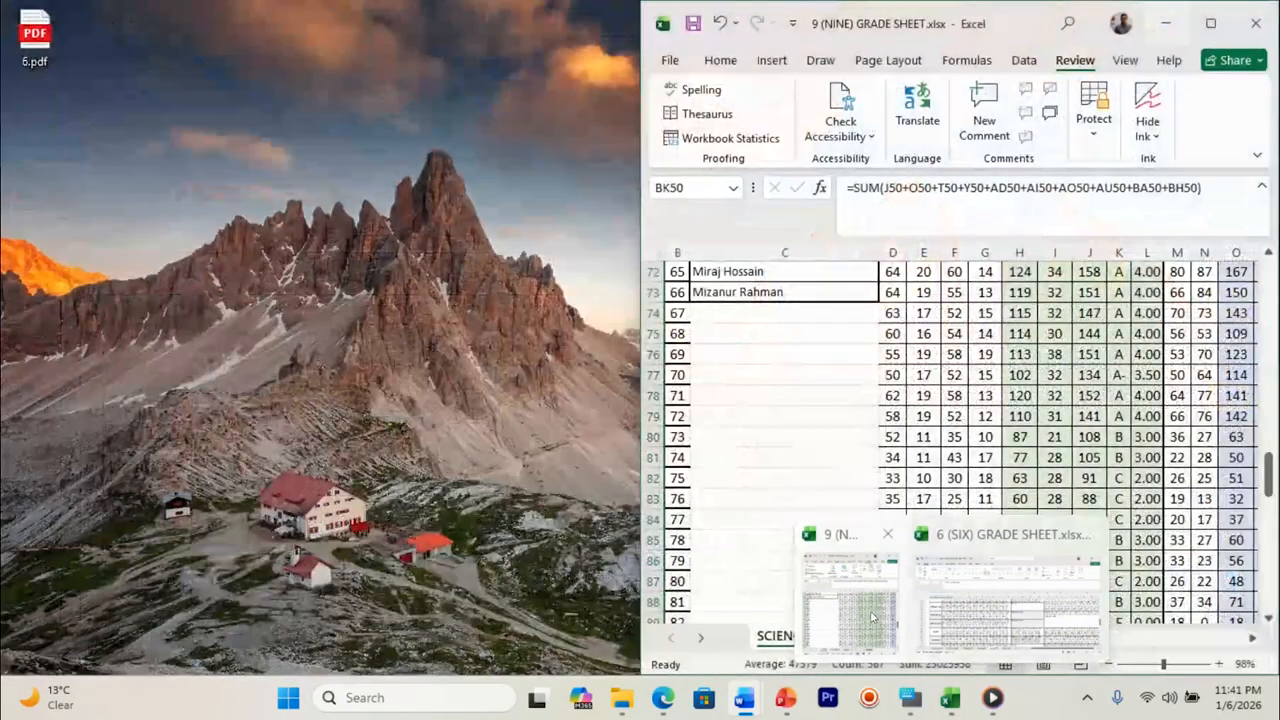
pyautogui.click(872, 617)
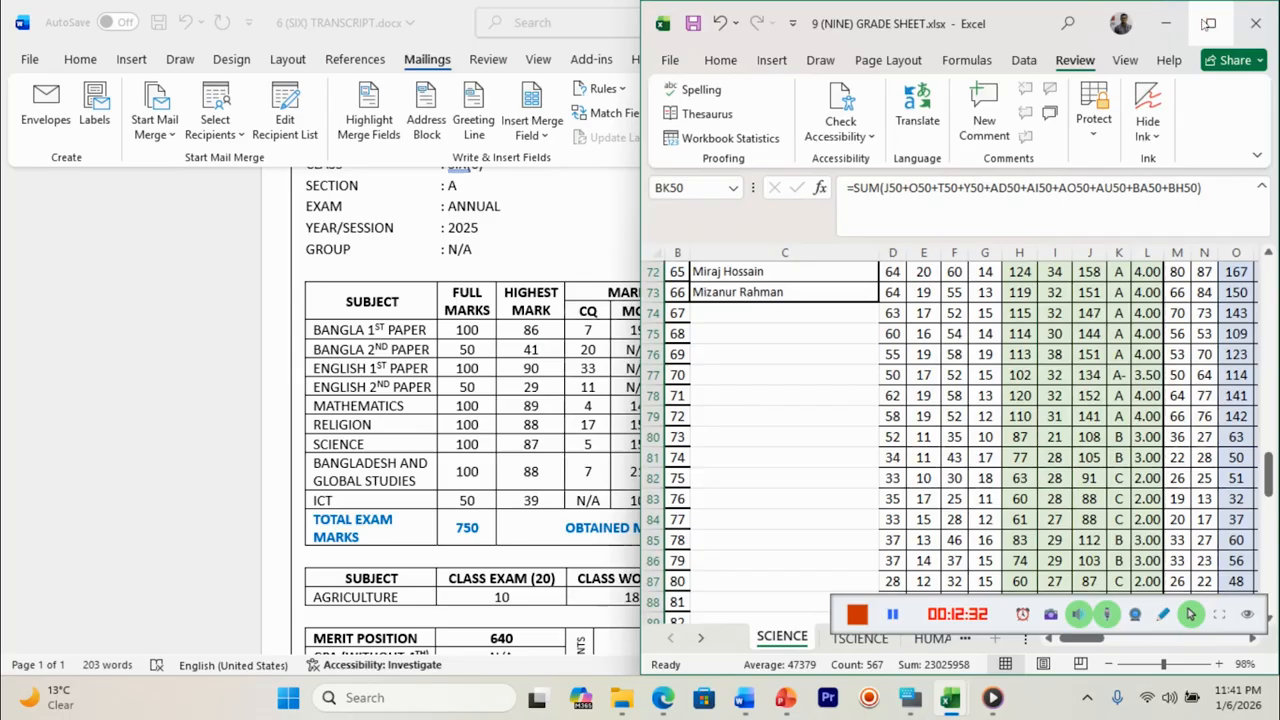
pyautogui.click(1205, 22)
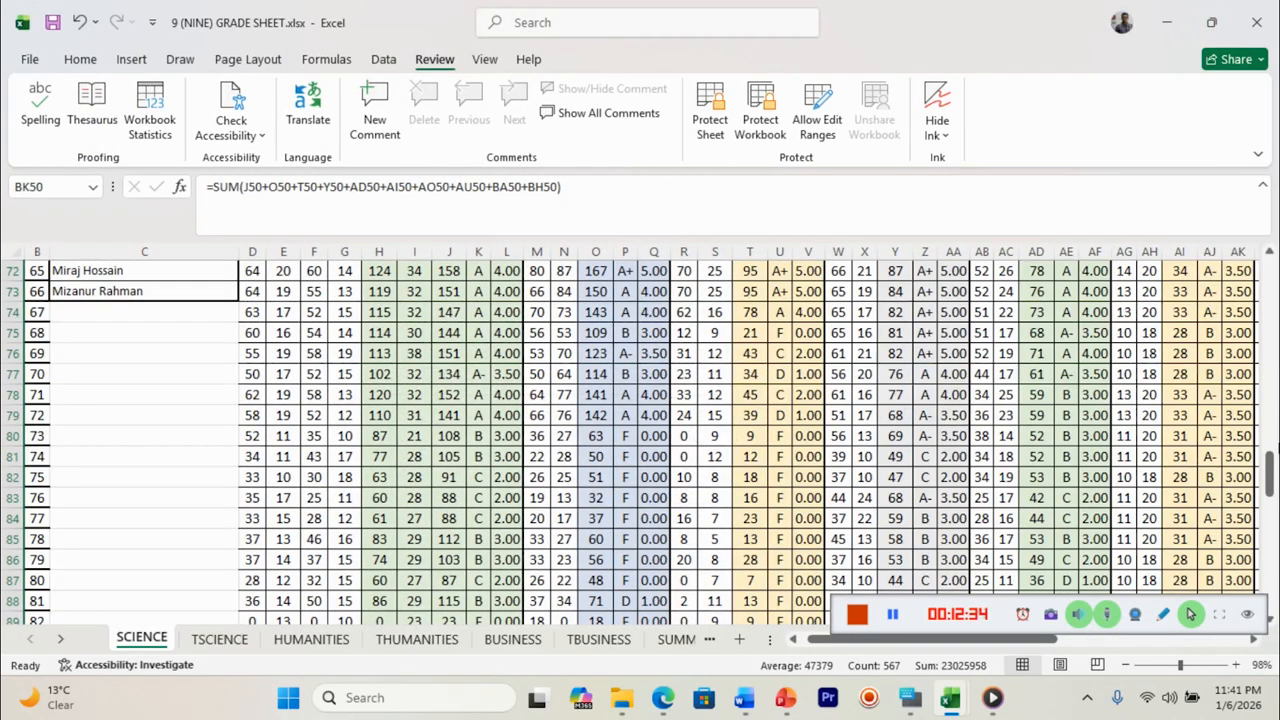
pyautogui.moveTo(1272, 461); pyautogui.dragTo(1272, 227)
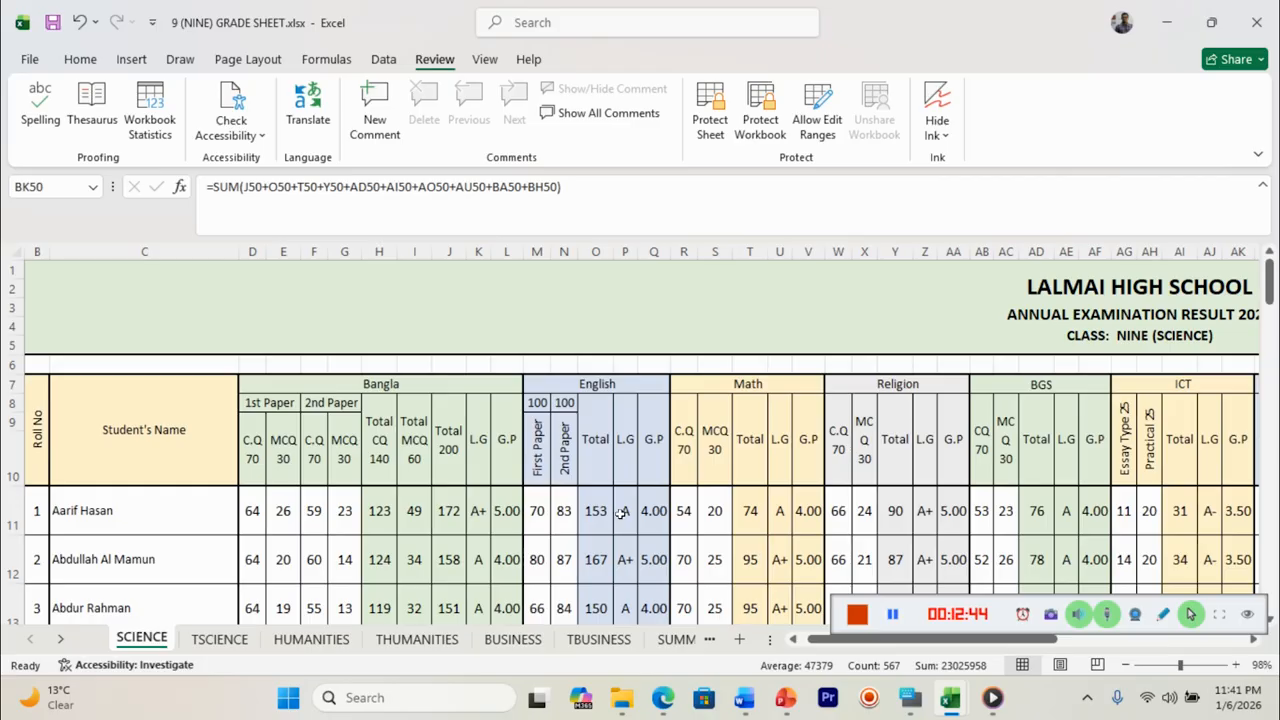
# - Look through the class nine SCIENCE, HUMANITIES and BUSINESS mark sheets together with their matching TSCIENCE, THUMANITIES and TBUSINESS transcript sheets
pyautogui.click(145, 642)
pyautogui.click(146, 642)
pyautogui.click(221, 645)
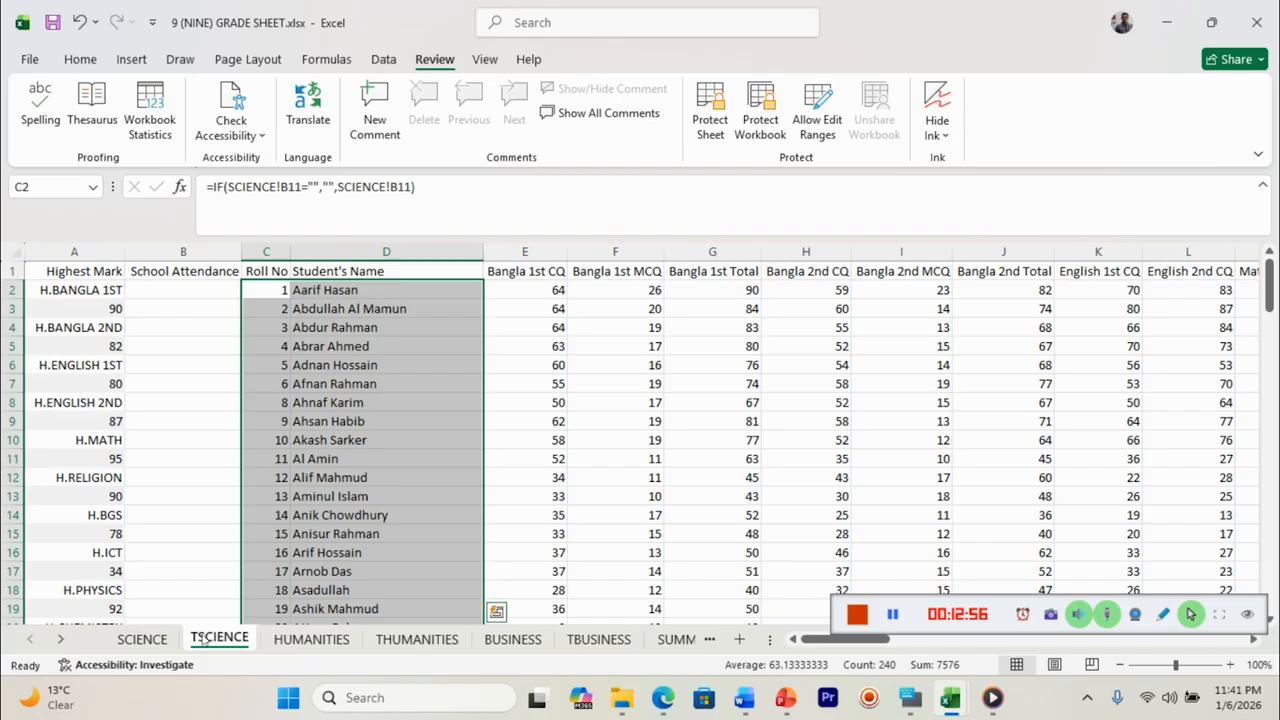
pyautogui.click(145, 639)
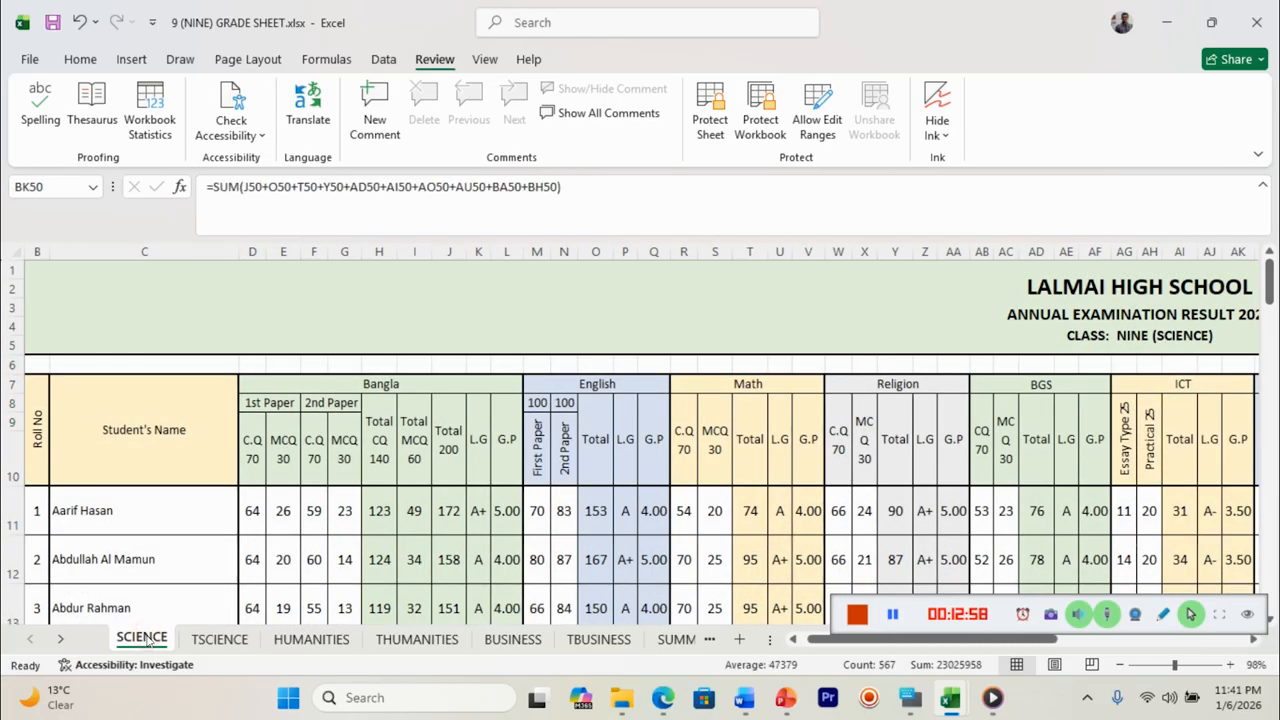
pyautogui.click(217, 639)
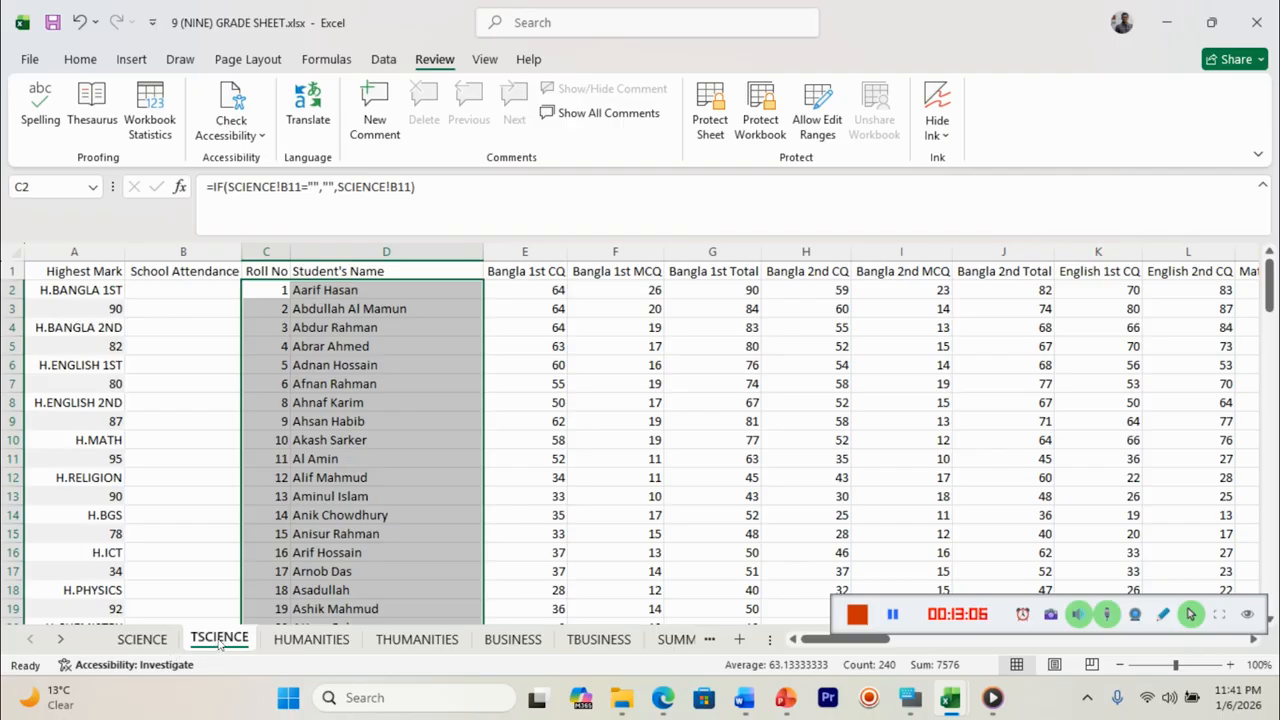
pyautogui.click(310, 645)
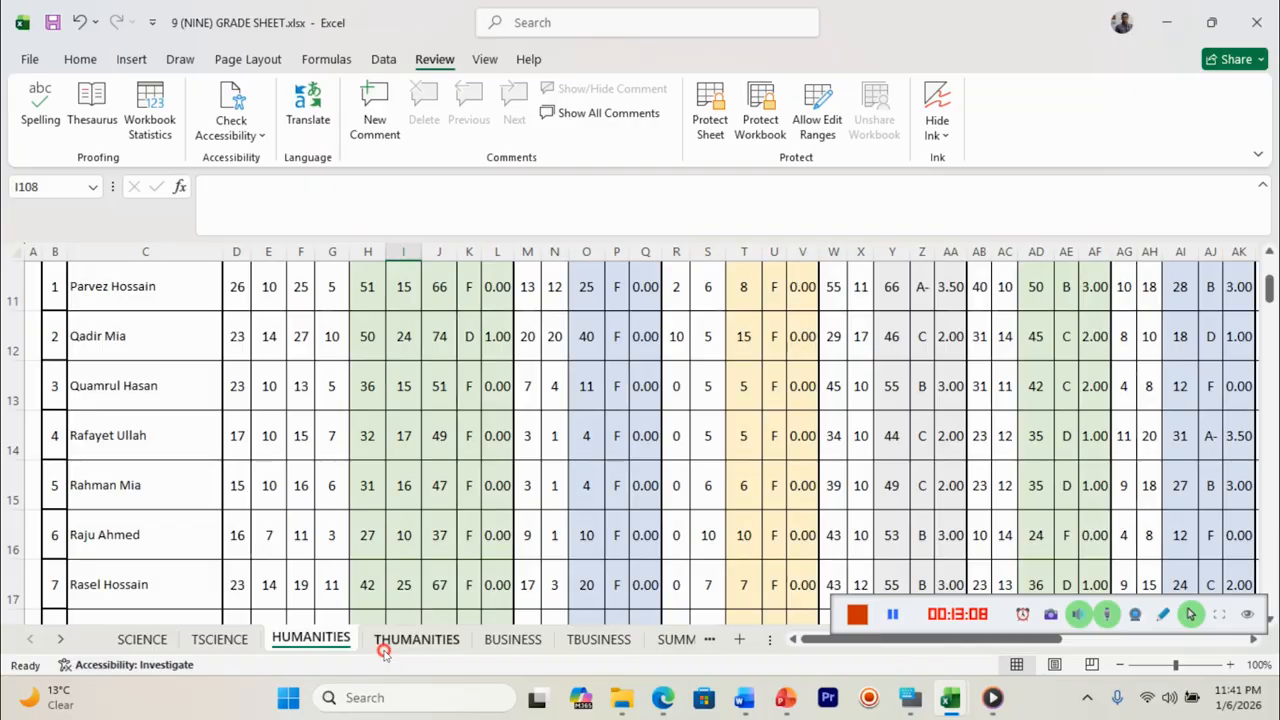
pyautogui.click(384, 645)
pyautogui.click(532, 640)
pyautogui.click(568, 640)
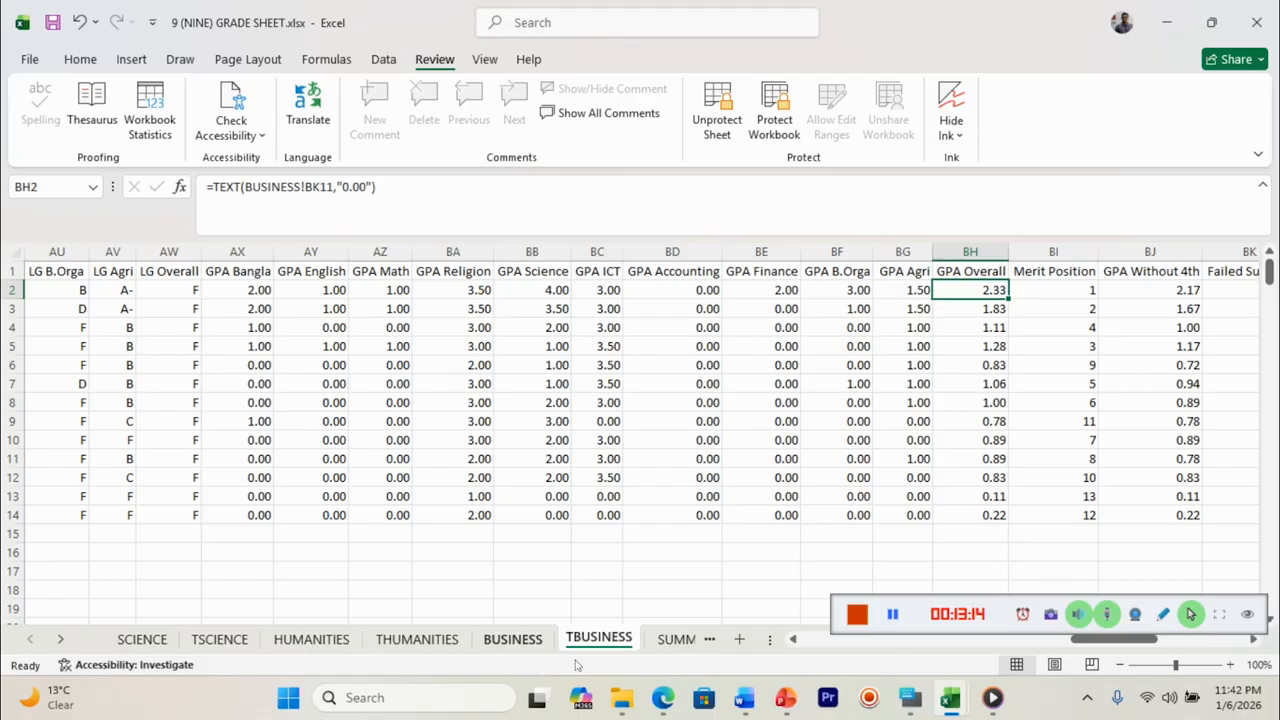
# - Examine the class nine SUMMARY sheet, from the group result table down to the grade-wise and failed-subject roll numbers
pyautogui.click(655, 645)
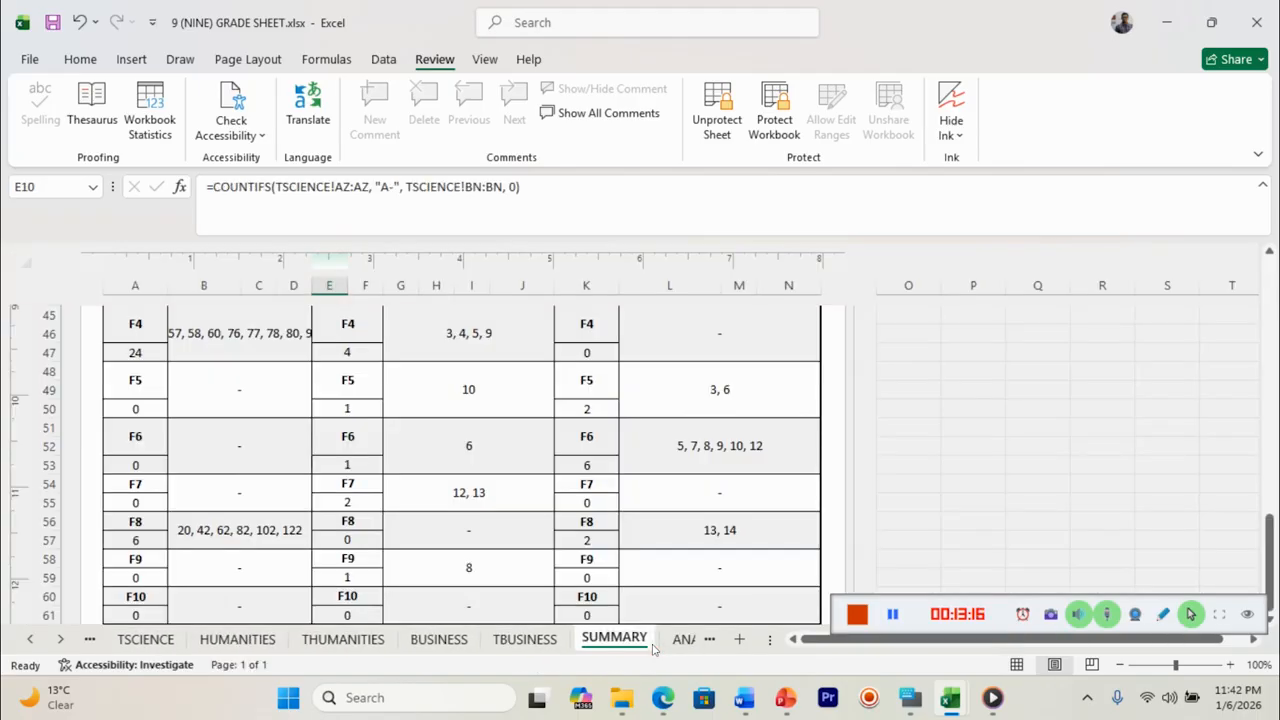
pyautogui.moveTo(1272, 538); pyautogui.dragTo(1272, 304)
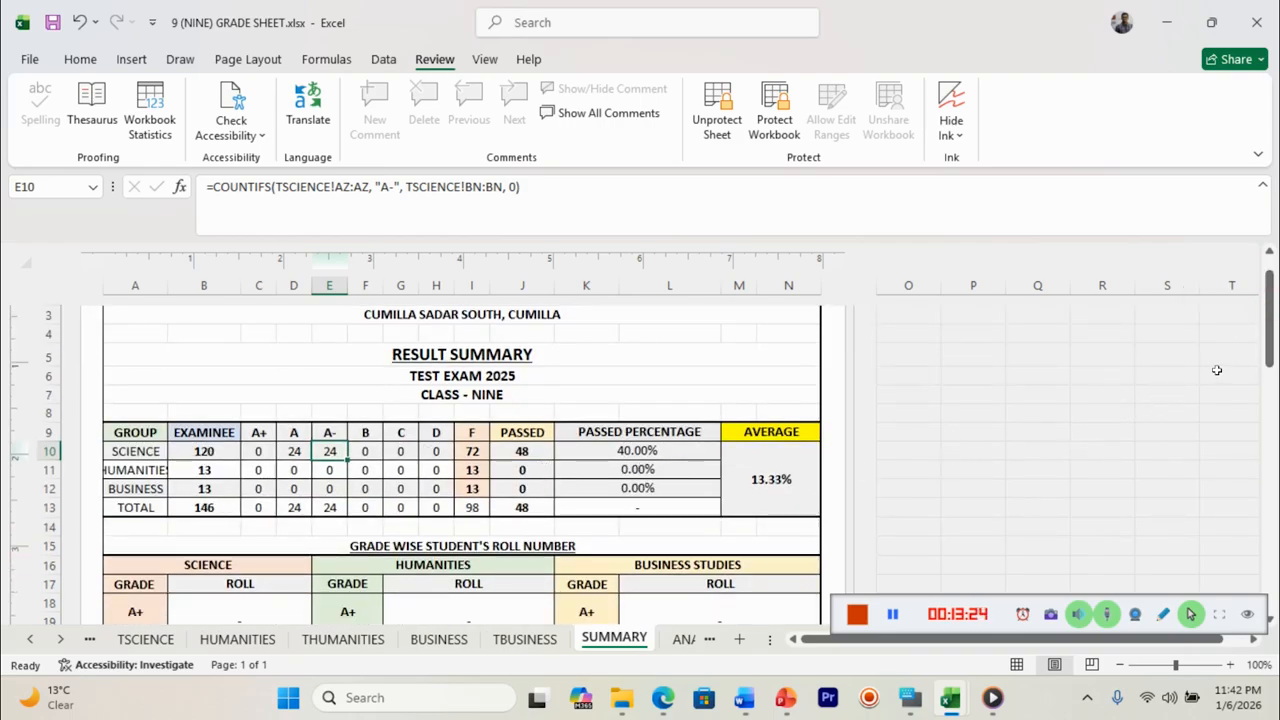
pyautogui.moveTo(1271, 322); pyautogui.dragTo(1271, 362)
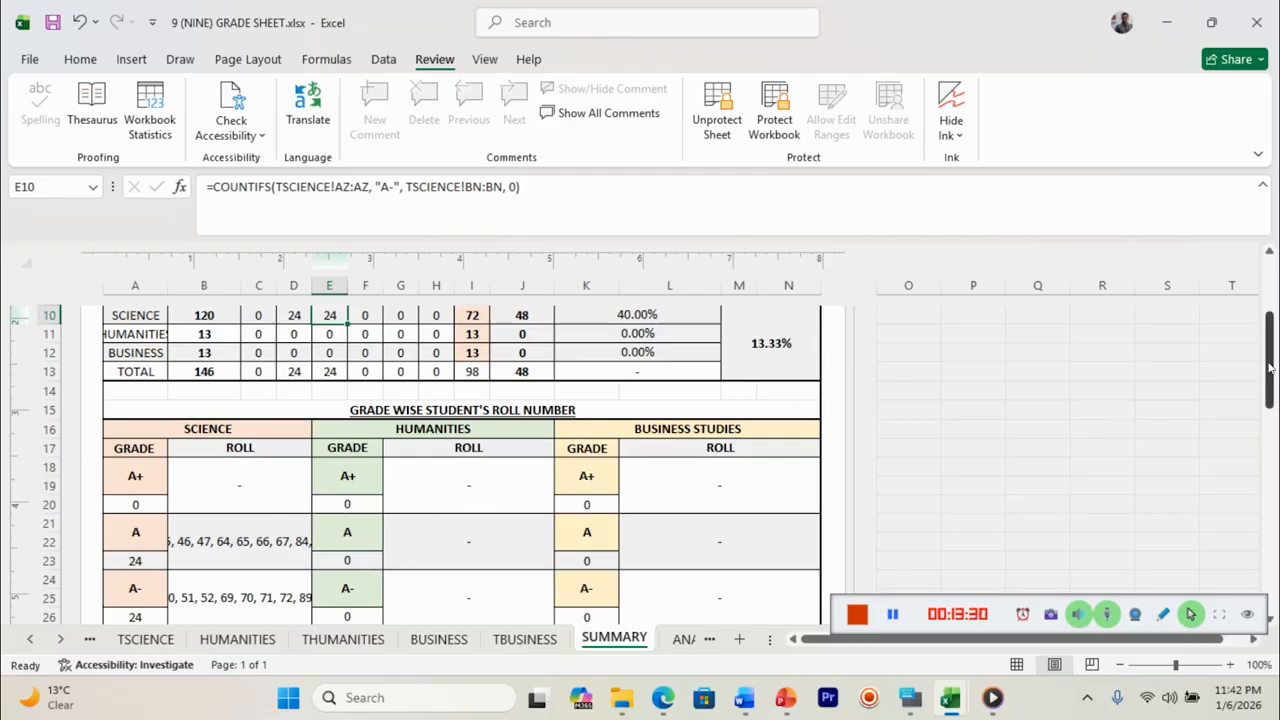
pyautogui.moveTo(1271, 358); pyautogui.dragTo(1273, 484)
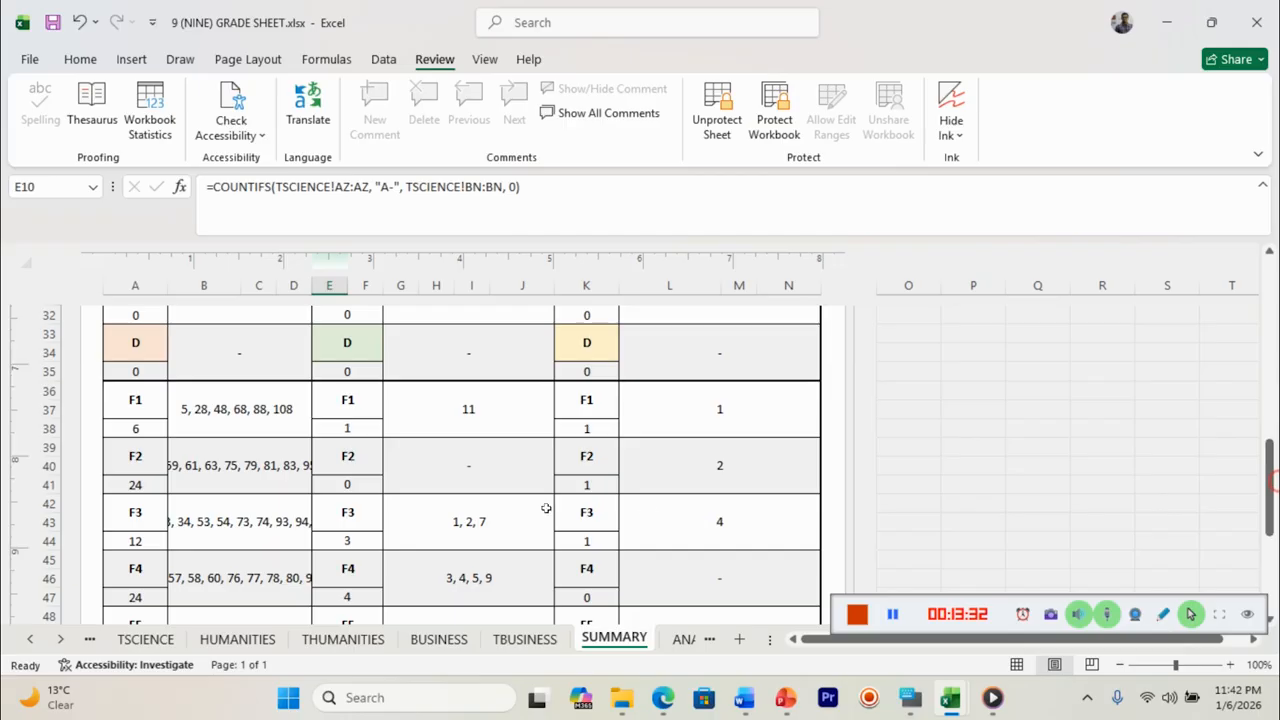
pyautogui.click(227, 475)
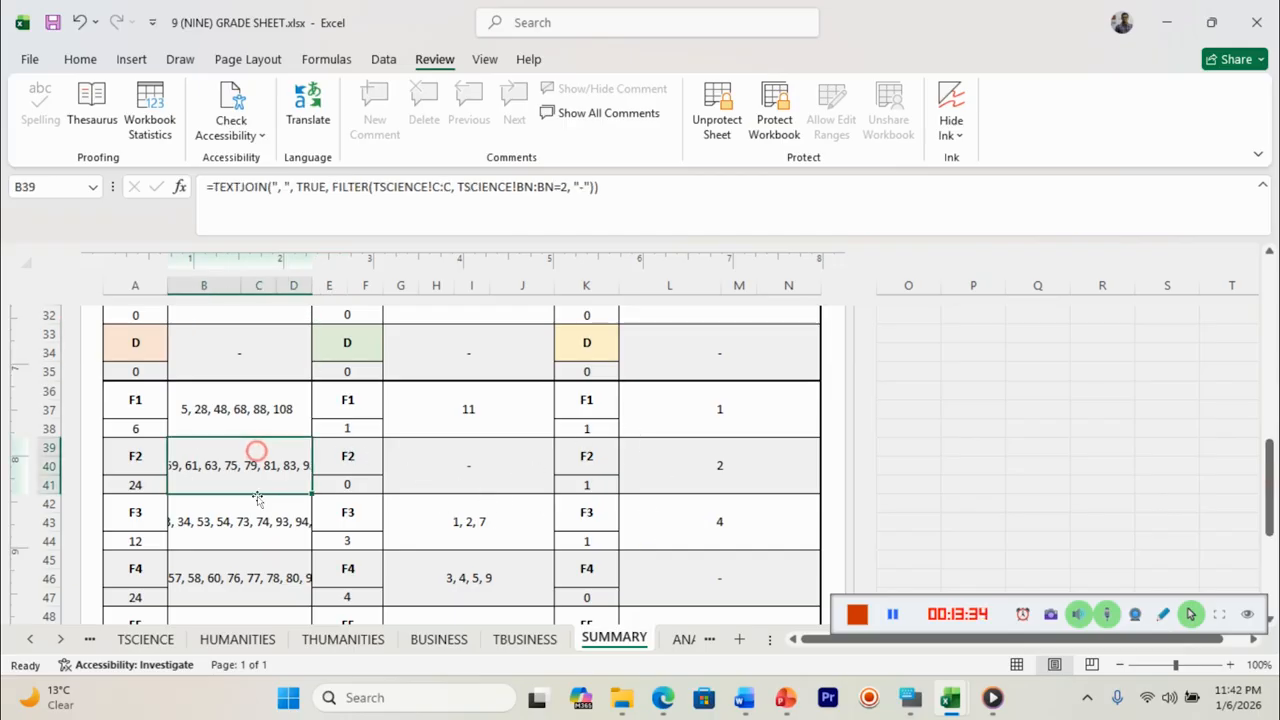
pyautogui.moveTo(1276, 490); pyautogui.dragTo(1040, 517)
# - View the ANALYSIS sheet's result analysis for the class nine science group from its heading
pyautogui.click(684, 638)
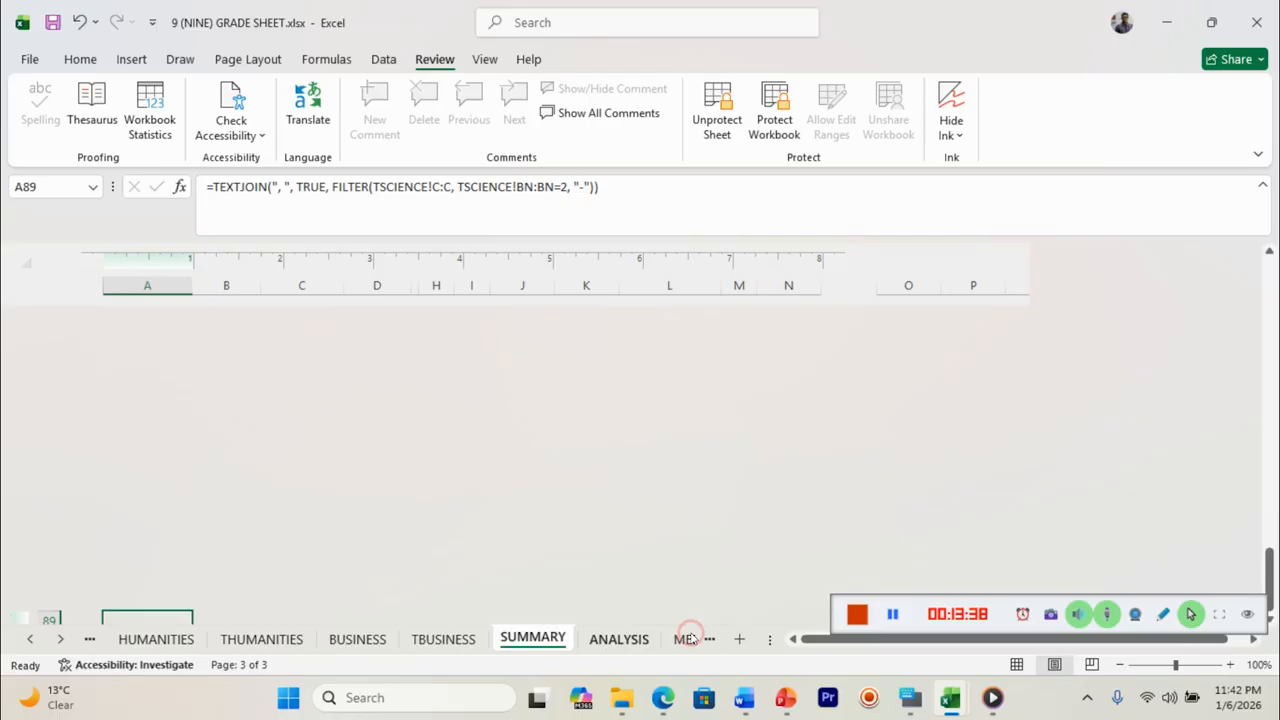
pyautogui.moveTo(1271, 562); pyautogui.dragTo(1270, 239)
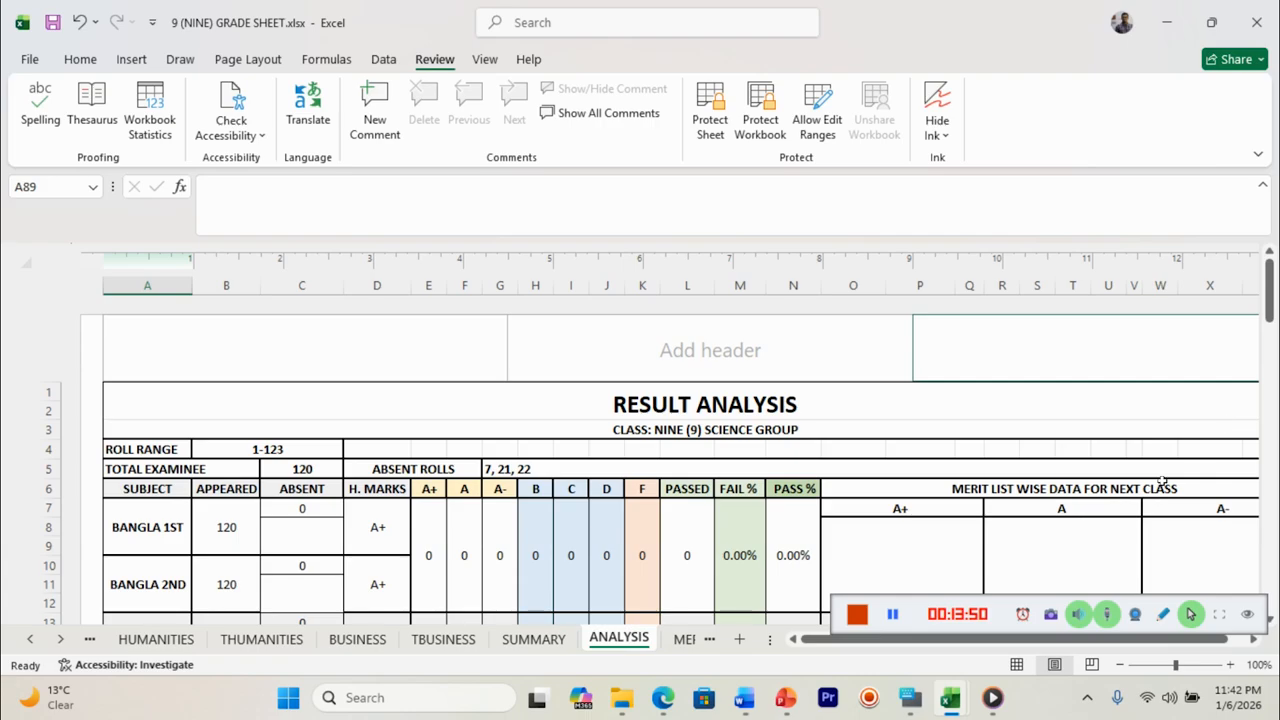
pyautogui.moveTo(1017, 645); pyautogui.dragTo(1065, 647)
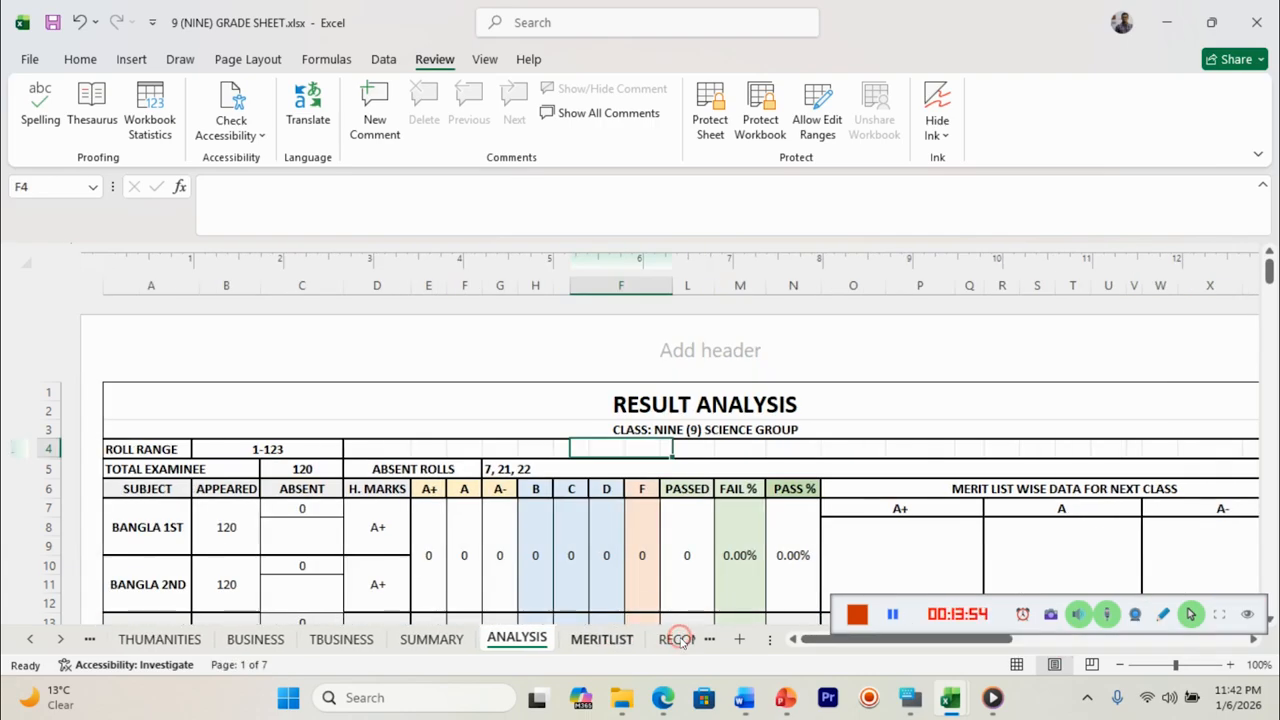
# - View the MERITLIST sheet's group merit positions and the RECOMMENDATION sheet's subject-wise advice
pyautogui.click(602, 638)
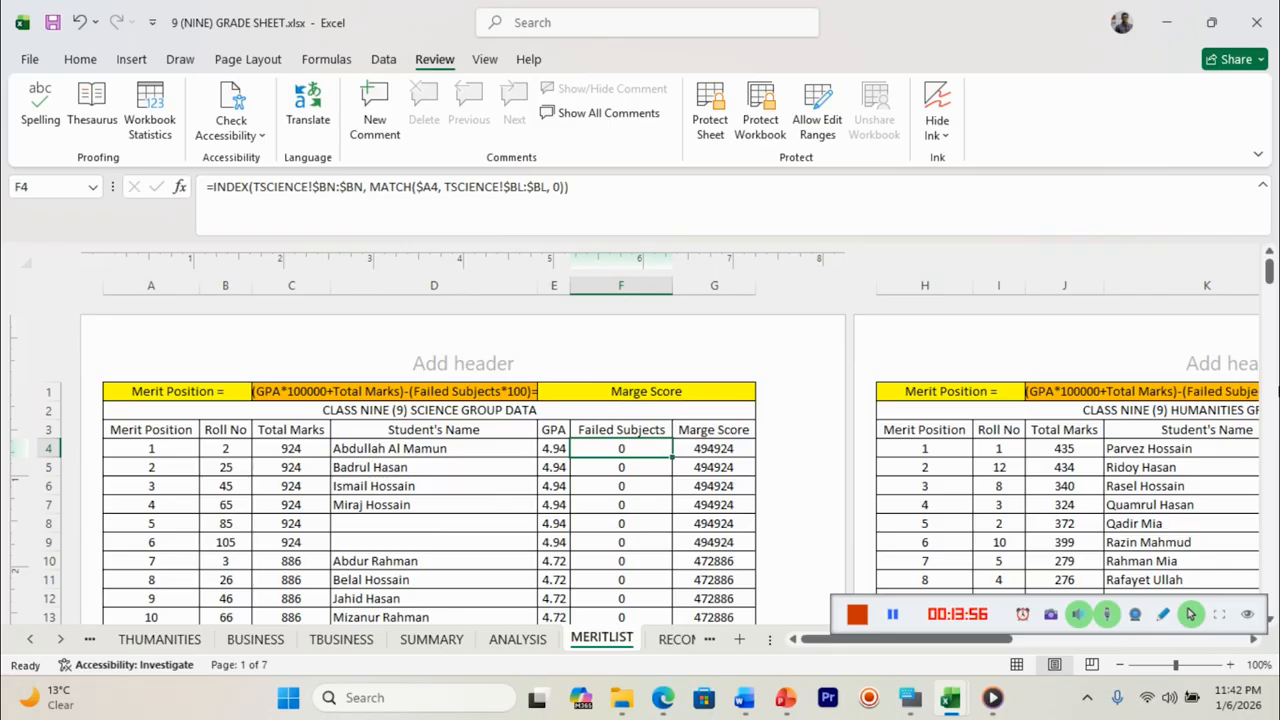
pyautogui.moveTo(1268, 272)
pyautogui.mouseDown()
pyautogui.moveTo(1268, 575)
pyautogui.moveTo(1268, 272)
pyautogui.mouseUp()
pyautogui.click(677, 638)
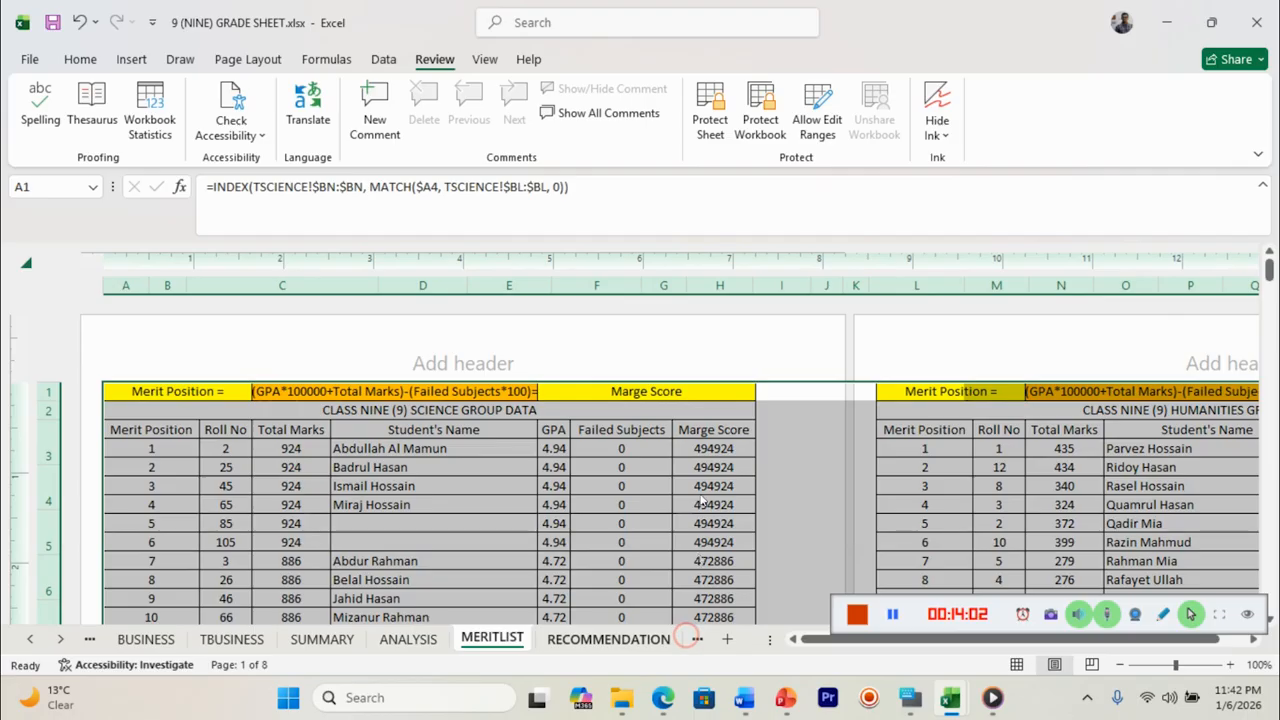
pyautogui.click(590, 502)
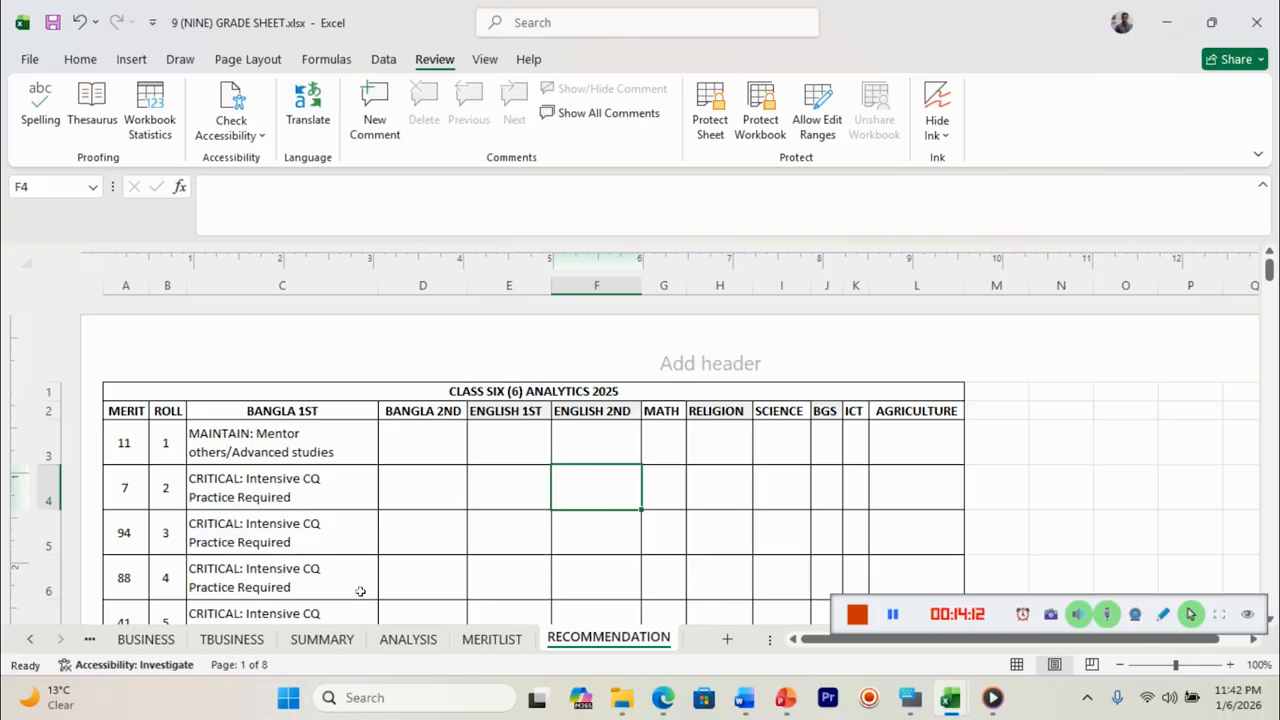
# - Close 9 (NINE) GRADE SHEET.xlsx without saving the changes
pyautogui.click(1257, 22)
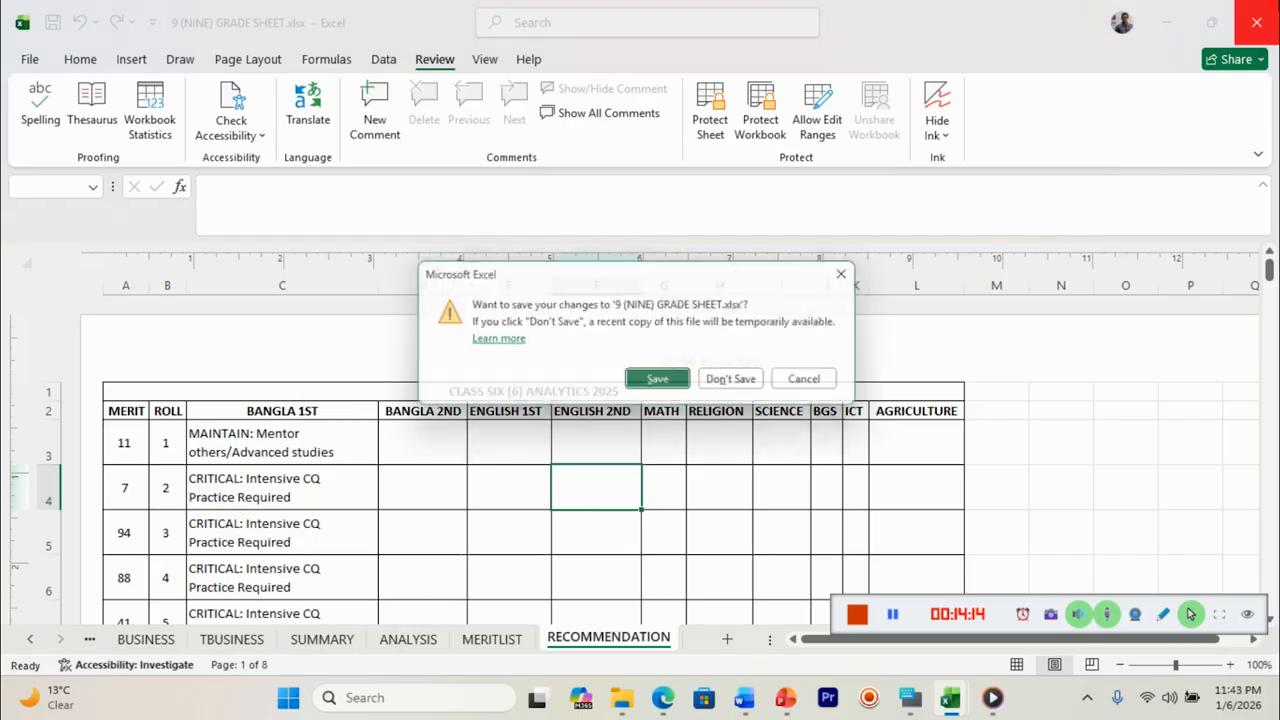
pyautogui.click(809, 383)
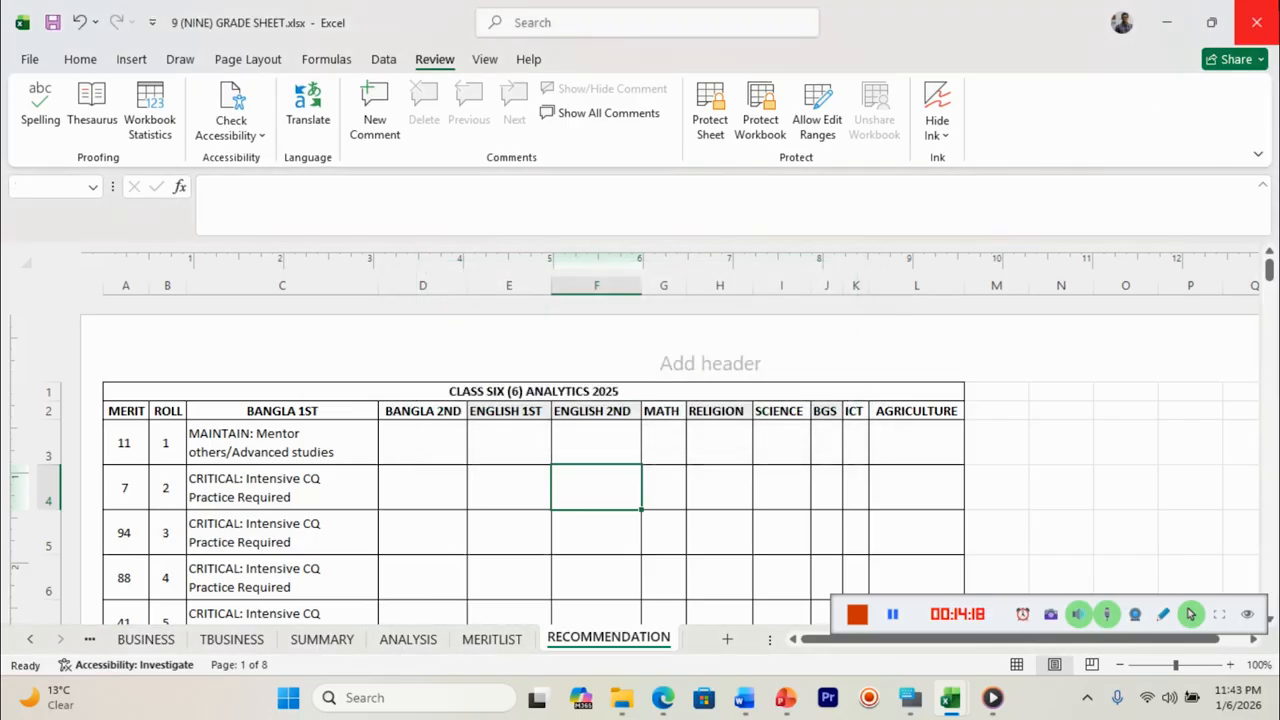
pyautogui.click(1257, 22)
pyautogui.click(732, 383)
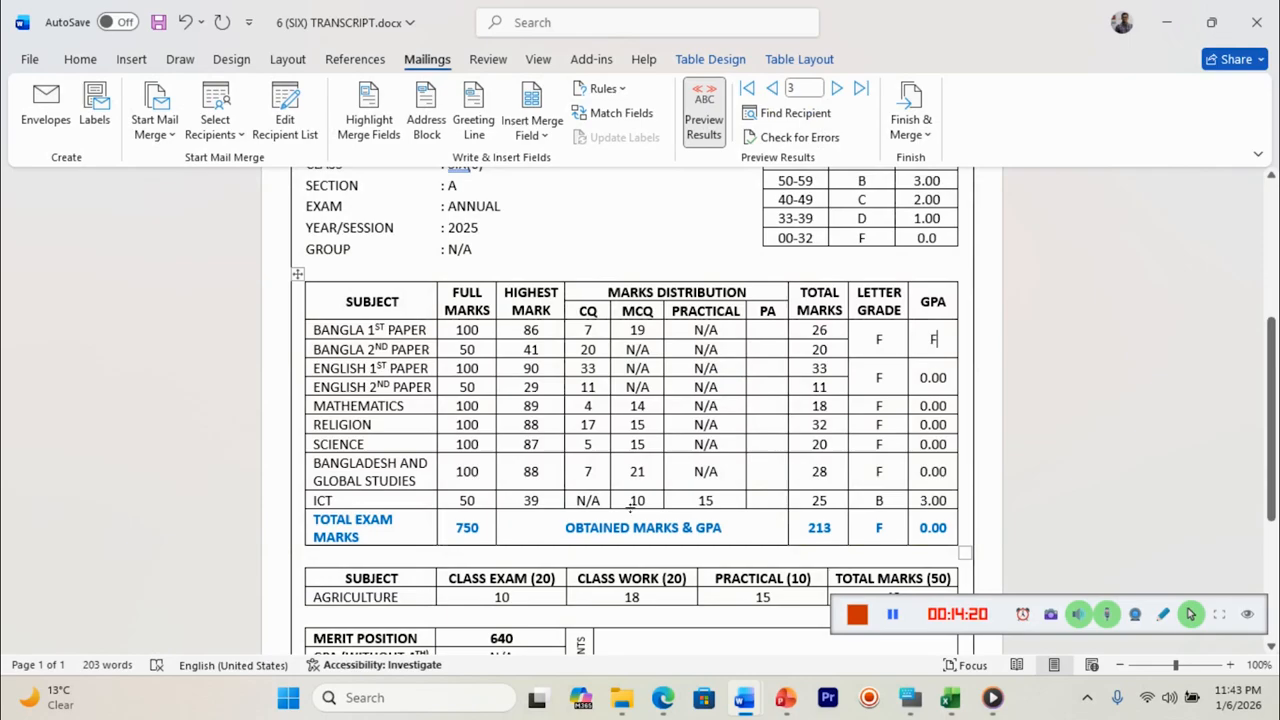
# - Close 6 (SIX) TRANSCRIPT.docx without saving the changes, and close the browser window showing 6.pdf
pyautogui.click(1271, 8)
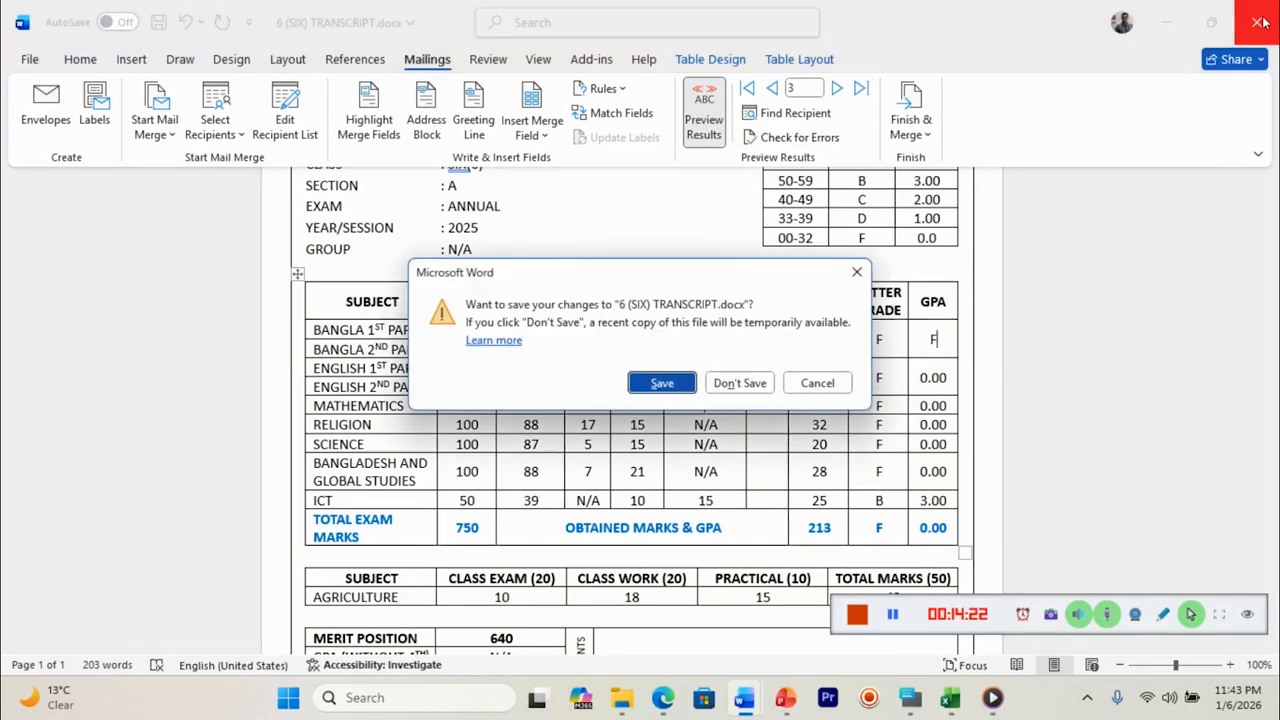
pyautogui.click(740, 383)
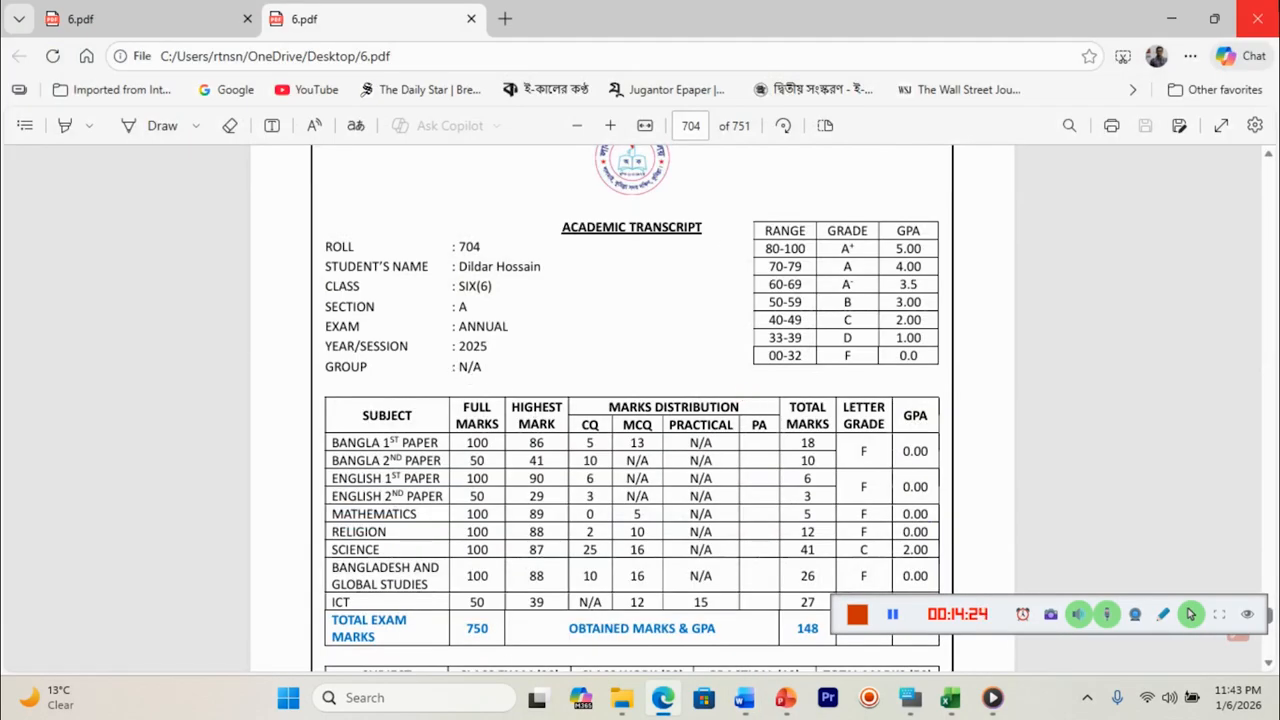
pyautogui.click(1257, 19)
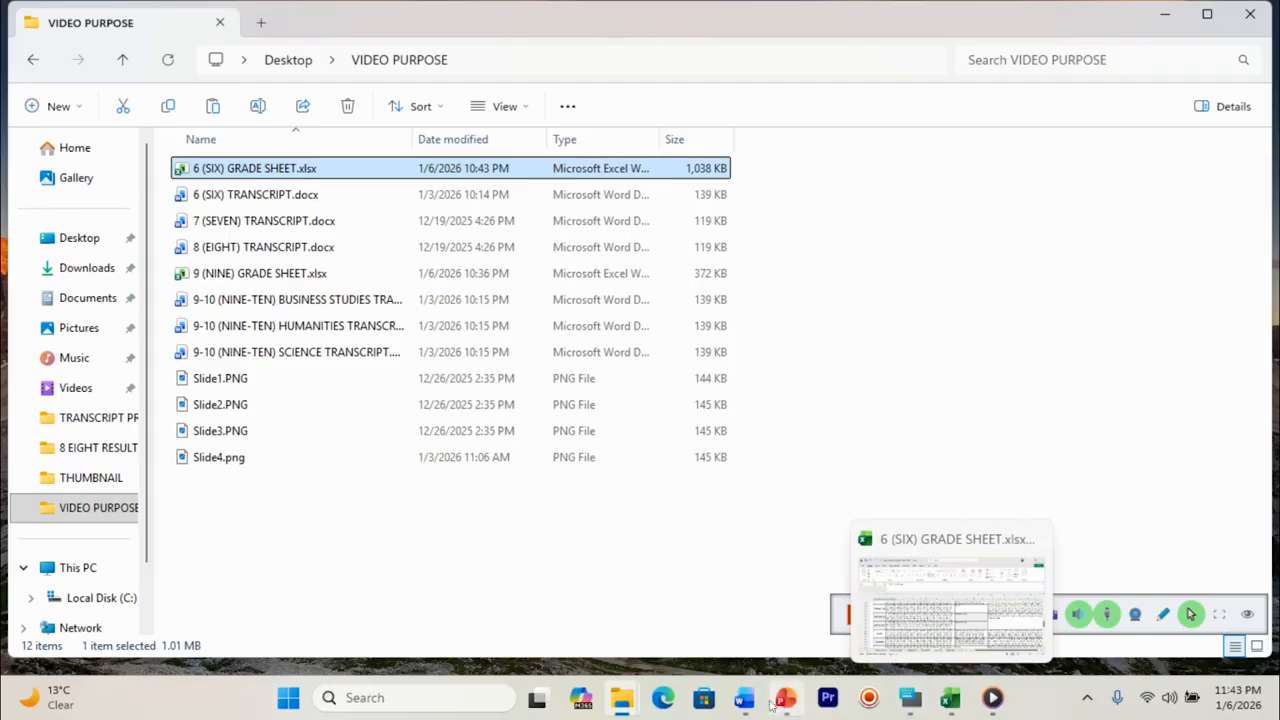
# - Switch to 9-10 (NINE-TEN) SCIENCE TRANSCRIPT.docx in Word and delete the Roll_No merge field from the ROLL line
pyautogui.moveTo(744, 697)
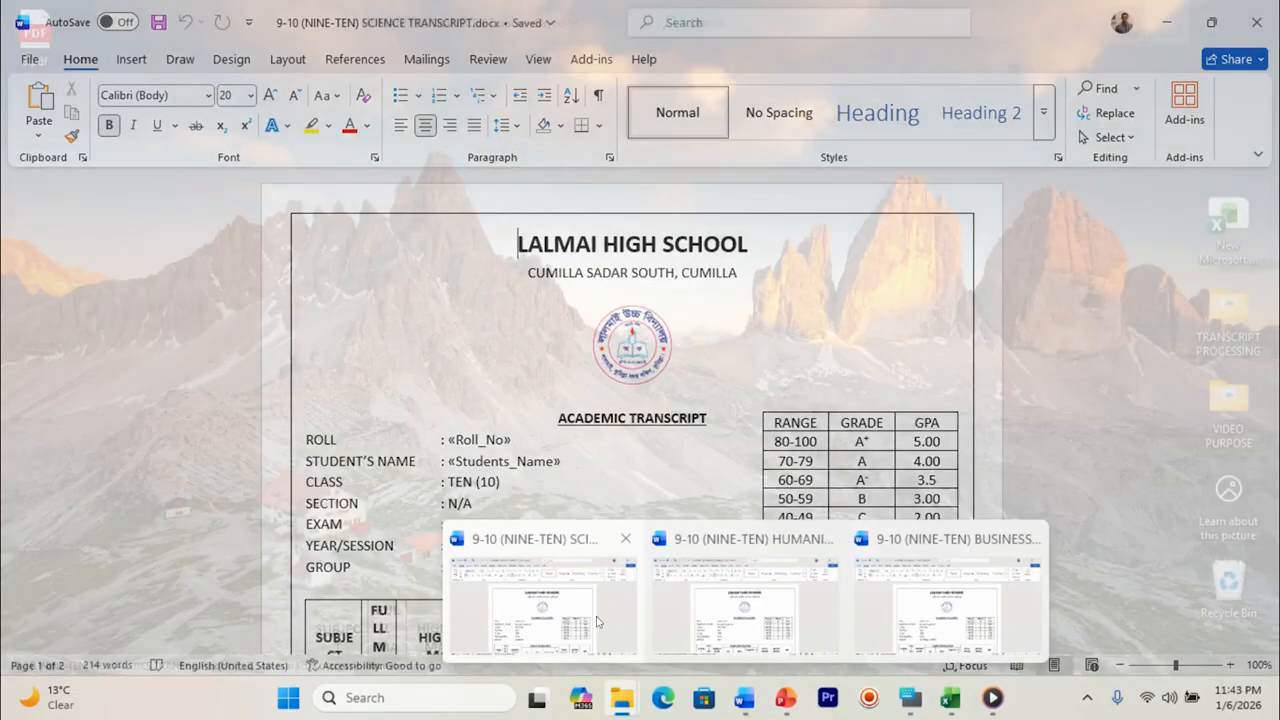
pyautogui.click(585, 612)
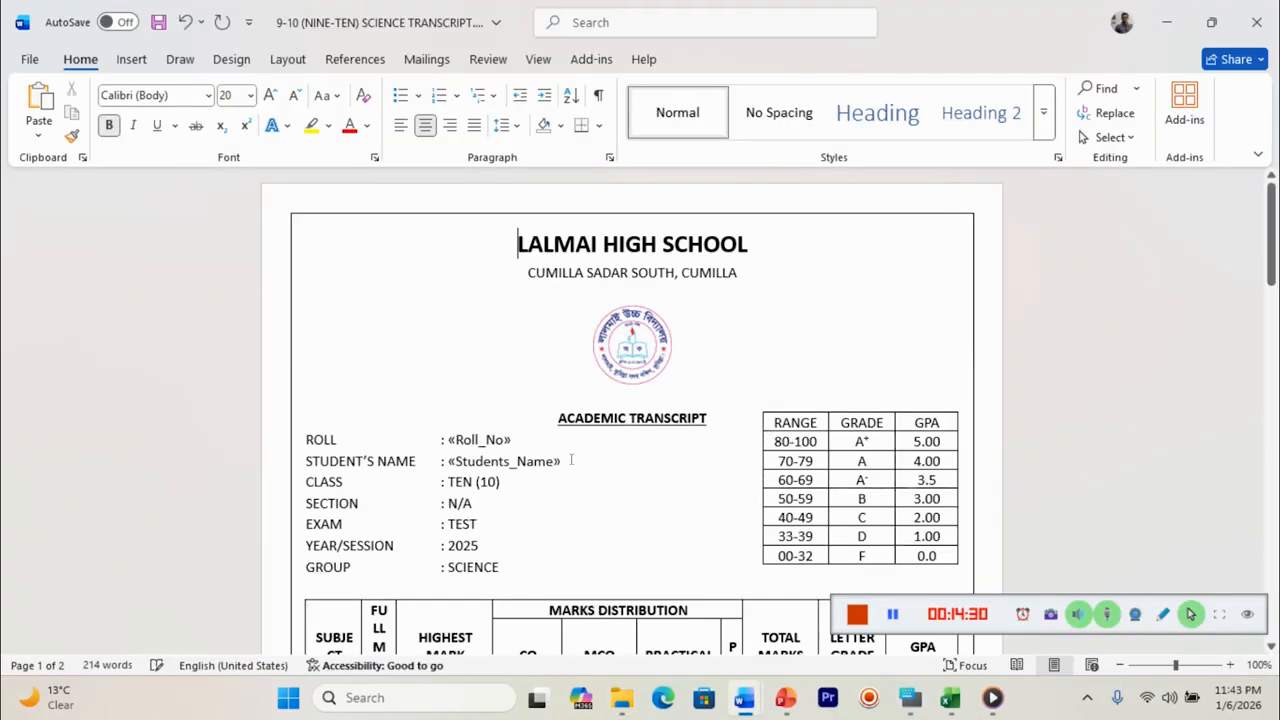
pyautogui.click(510, 440)
pyautogui.press('BackSpace')
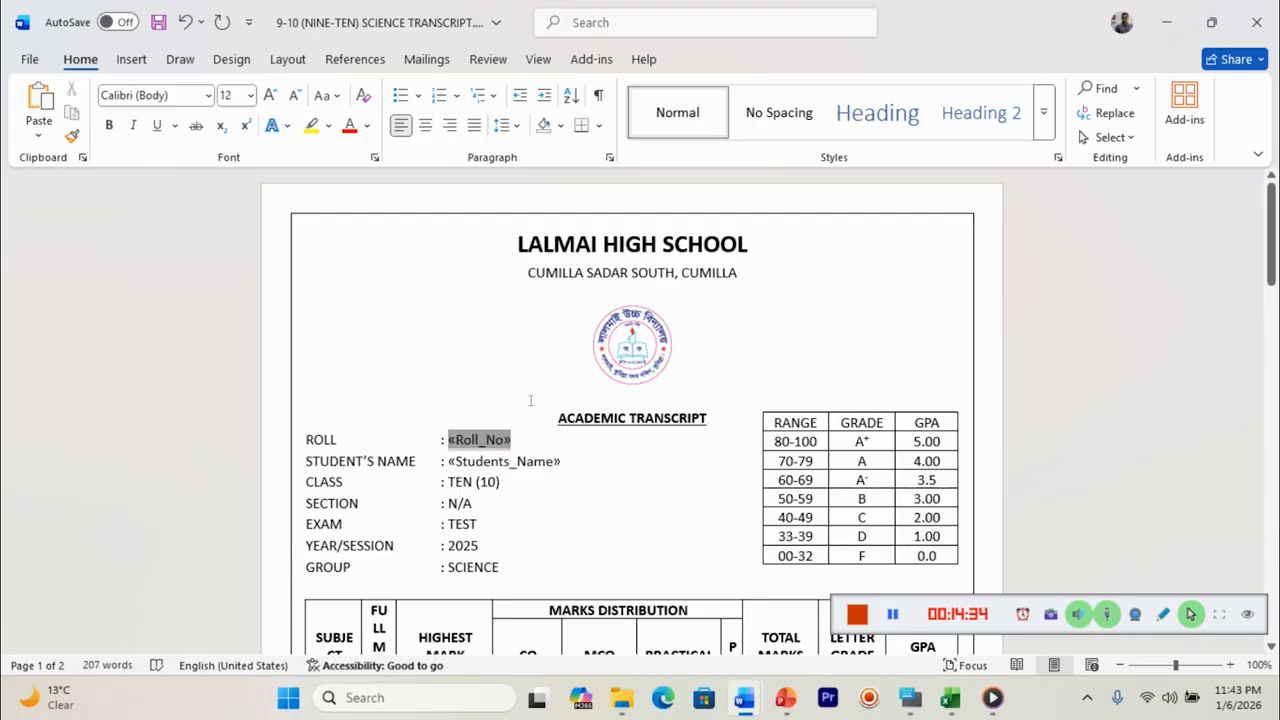
pyautogui.press('BackSpace')
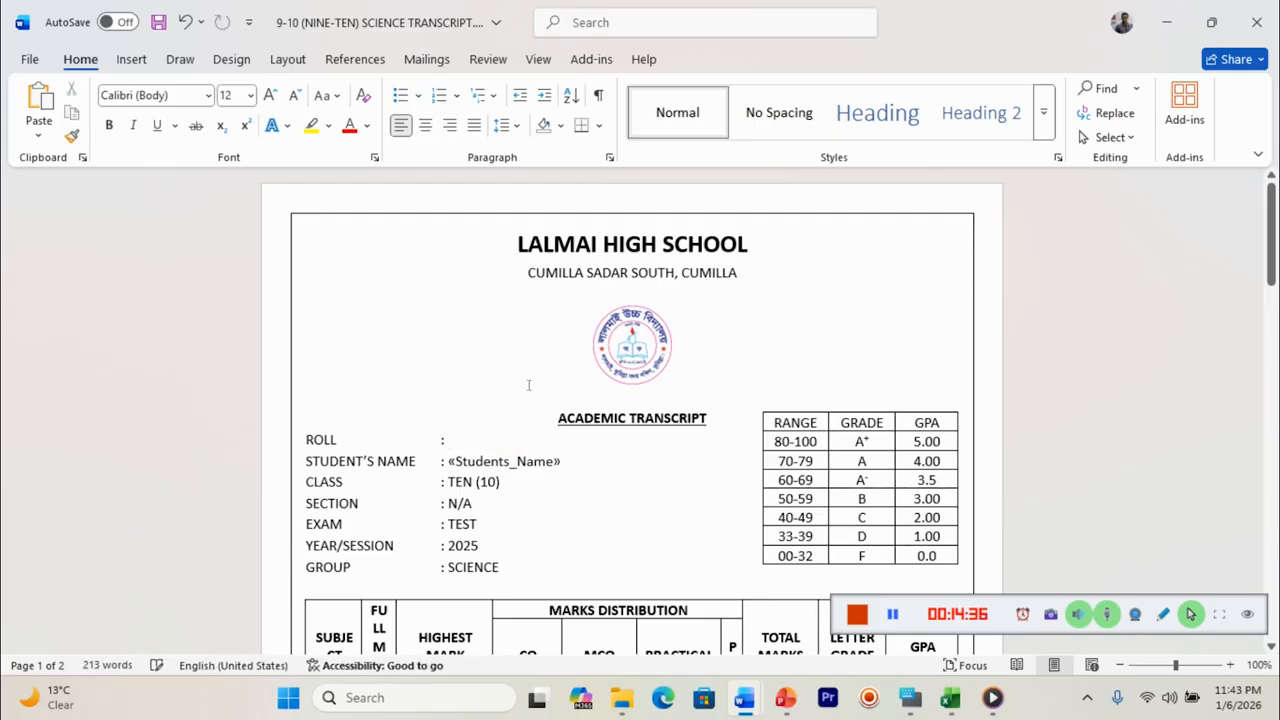
# - Look through the available merge fields and insert the Roll_No field on the ROLL line of the science transcript
pyautogui.click(426, 58)
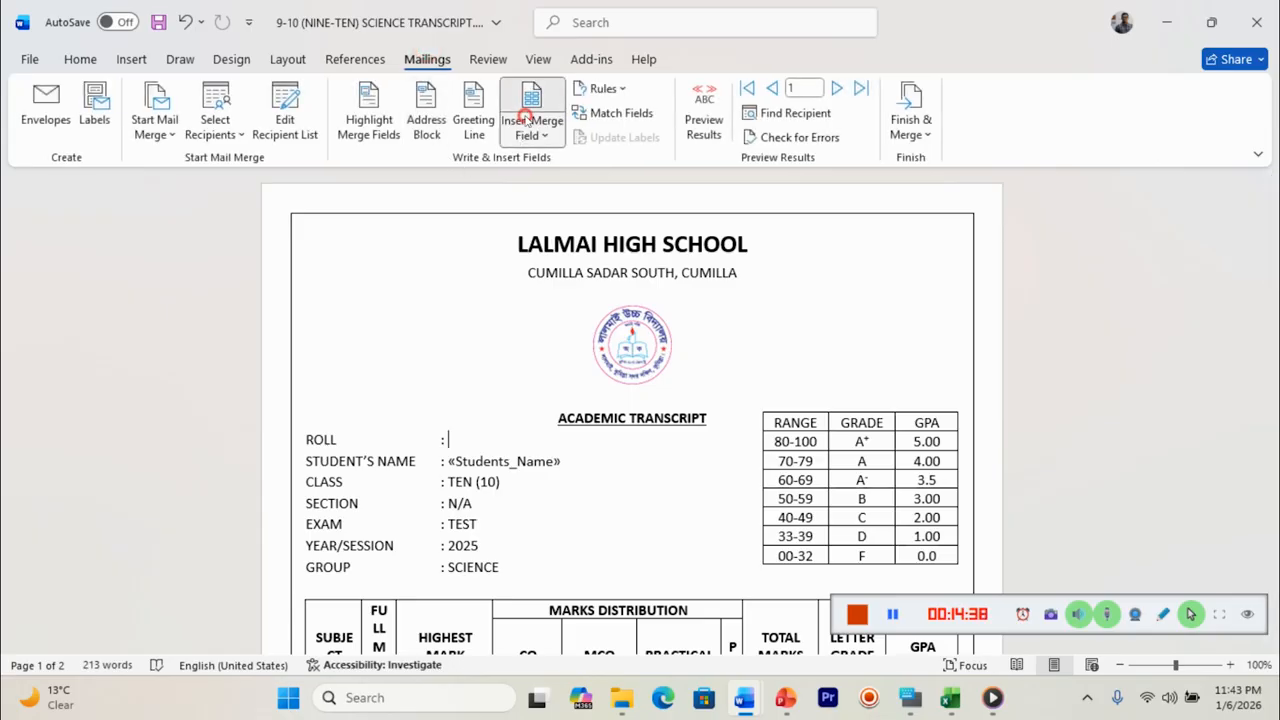
pyautogui.click(528, 127)
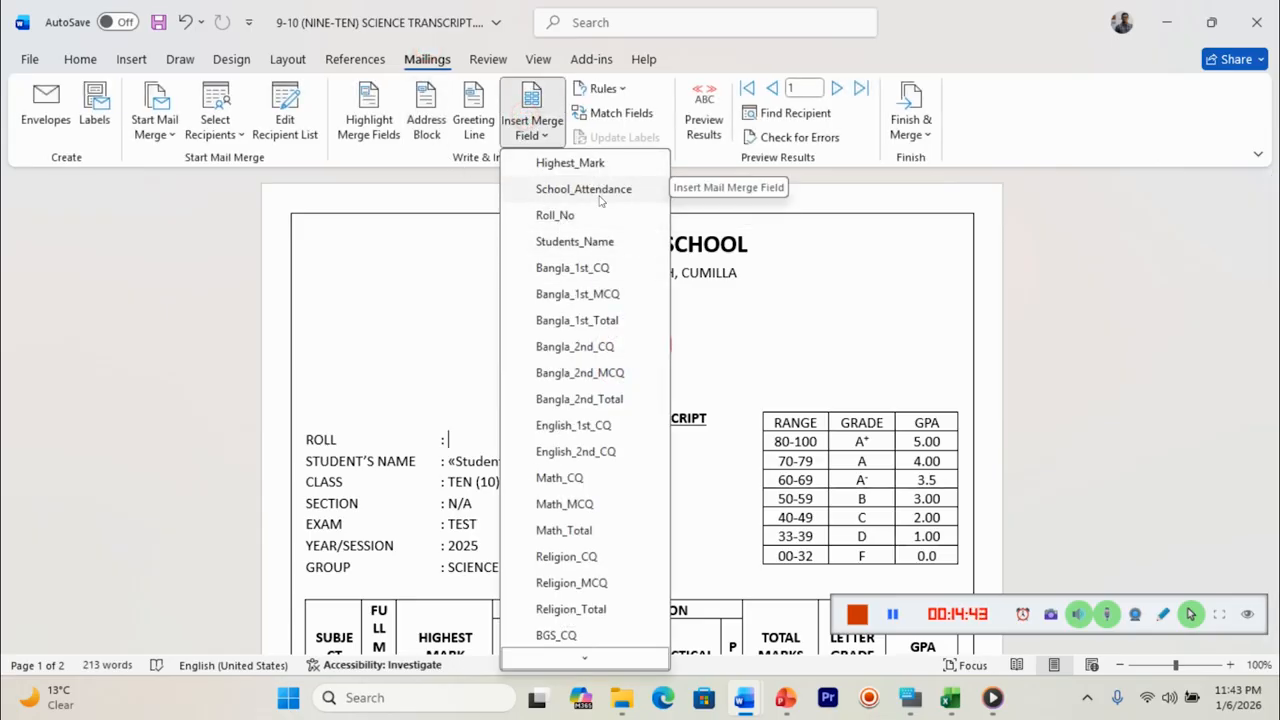
pyautogui.moveTo(569, 665)
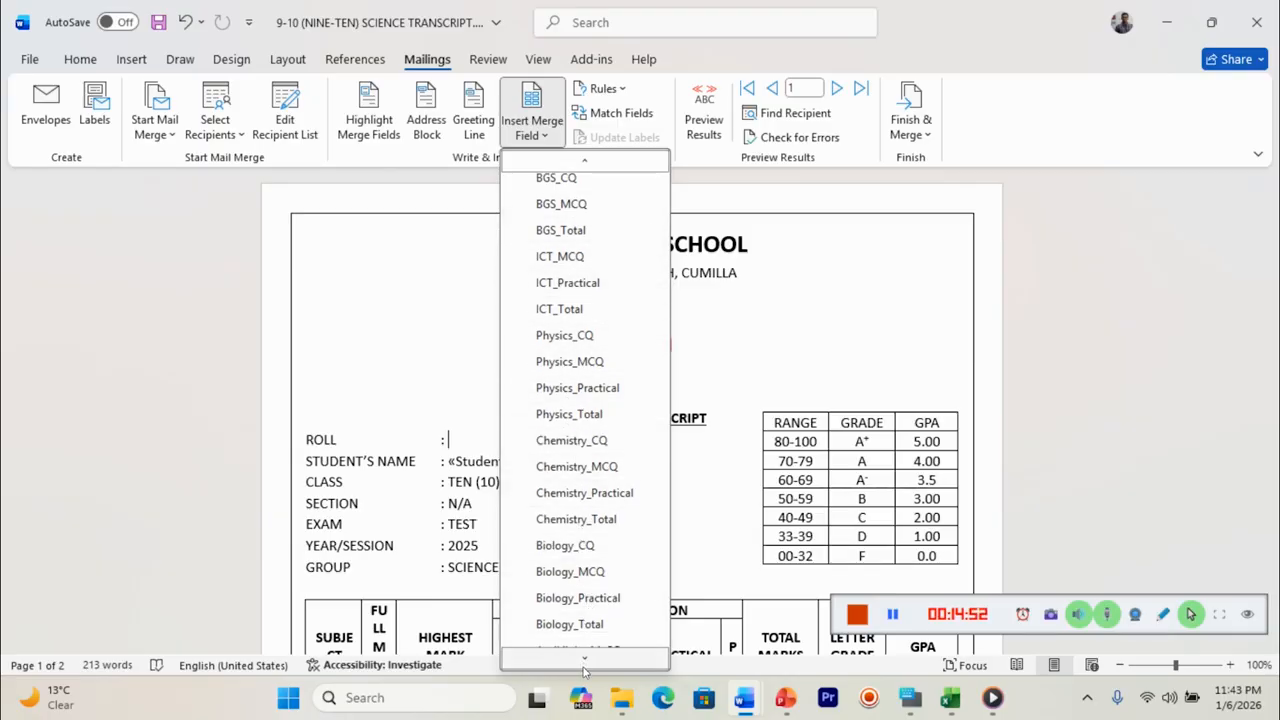
pyautogui.scroll(-2, 592, 560)
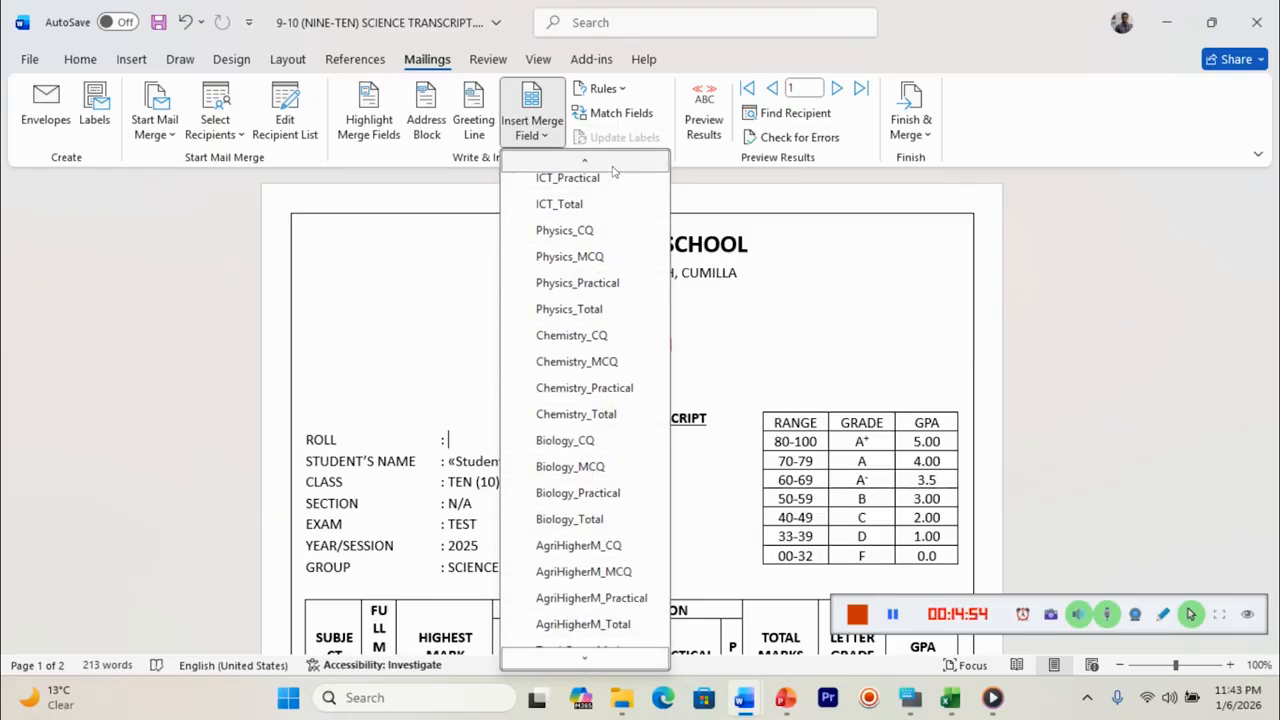
pyautogui.moveTo(613, 169)
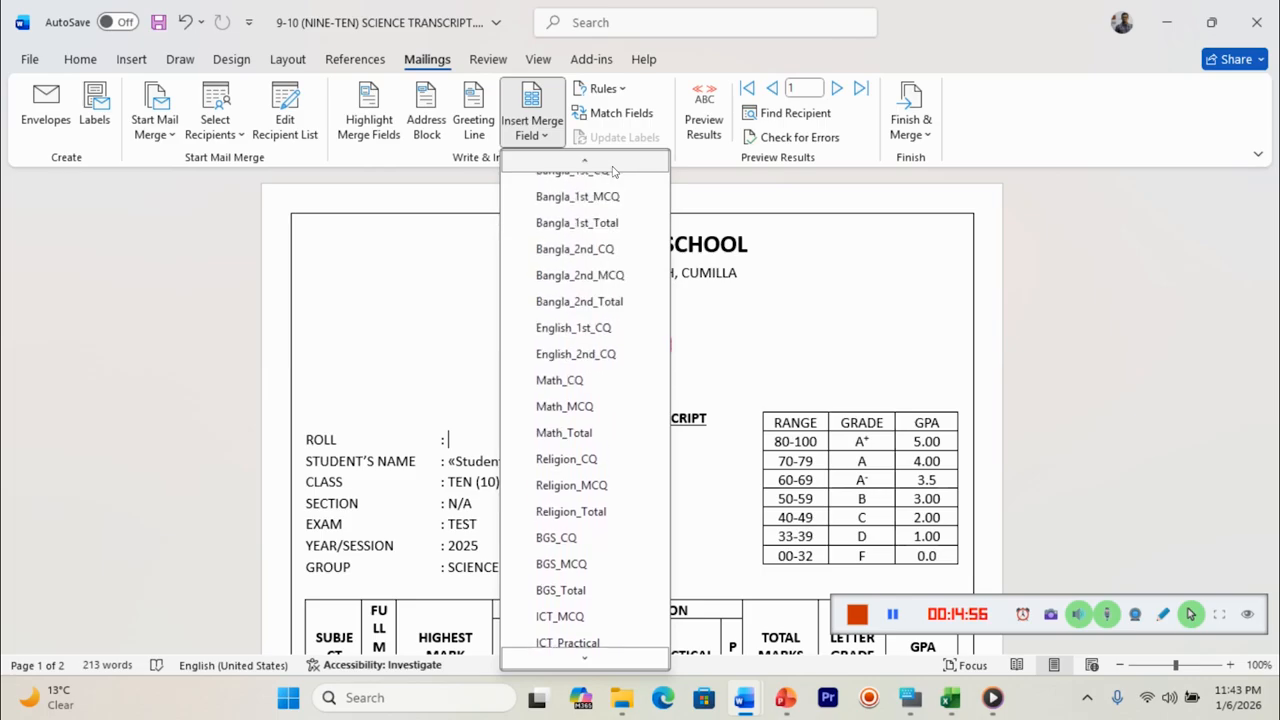
pyautogui.click(592, 208)
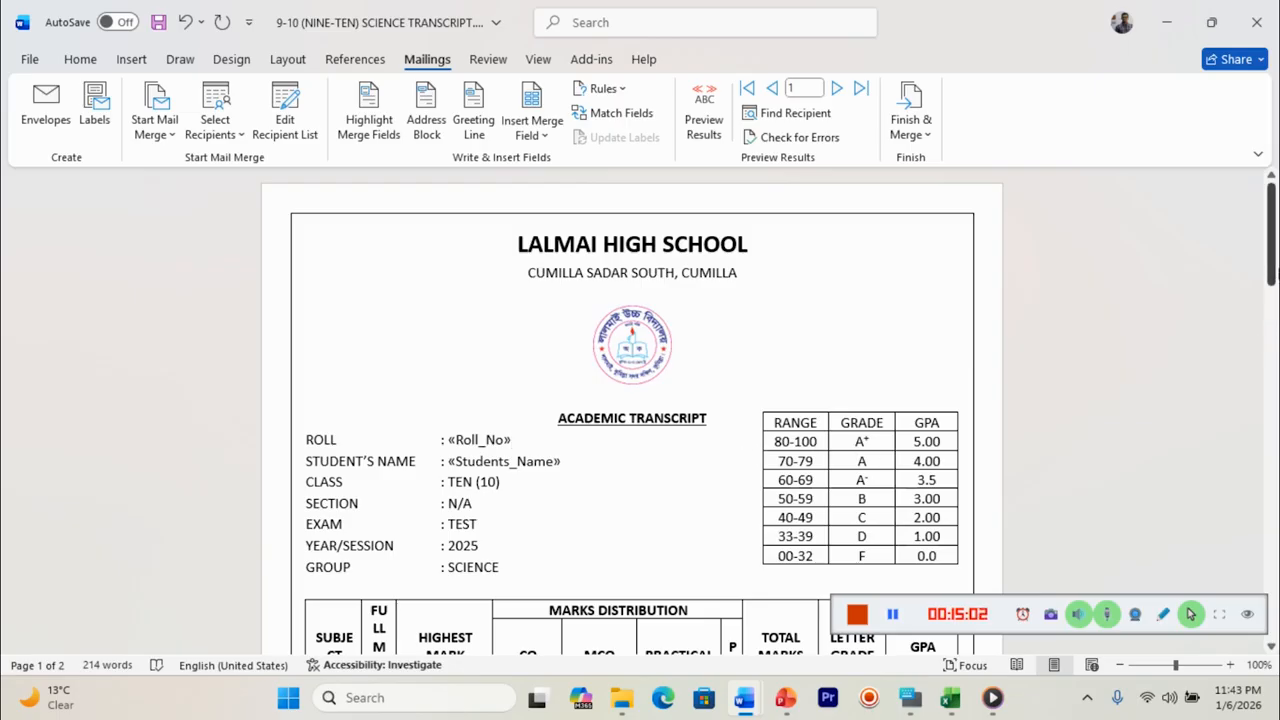
# - Review the science transcript's merge fields in the student details, the subject marks table and the merit position block
pyautogui.moveTo(1274, 258); pyautogui.dragTo(1274, 288)
pyautogui.click(512, 452)
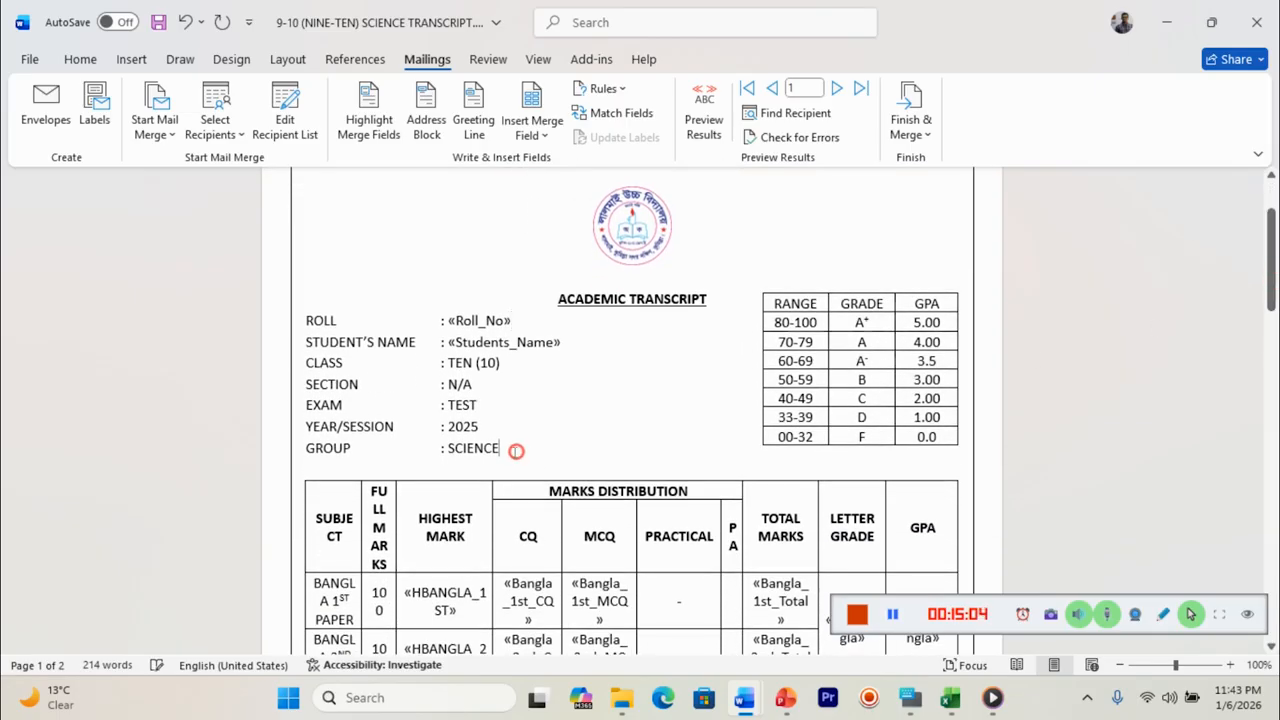
pyautogui.click(482, 390)
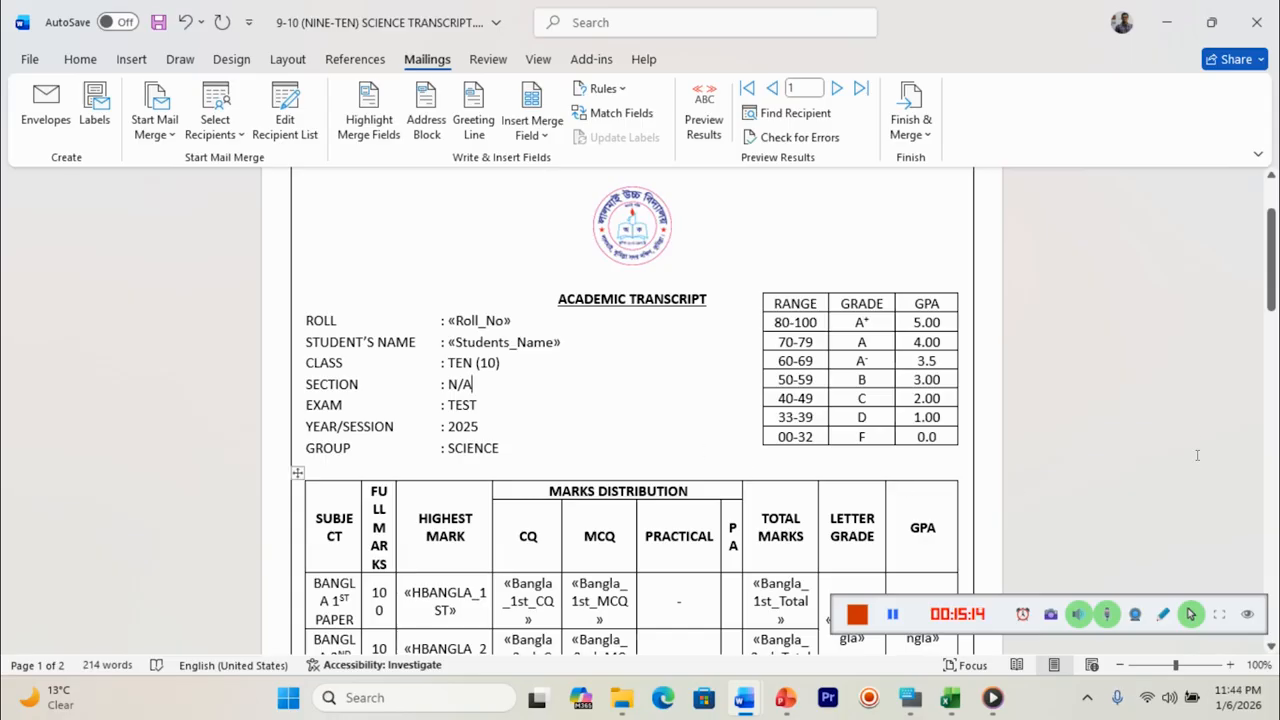
pyautogui.moveTo(1273, 240); pyautogui.dragTo(1273, 461)
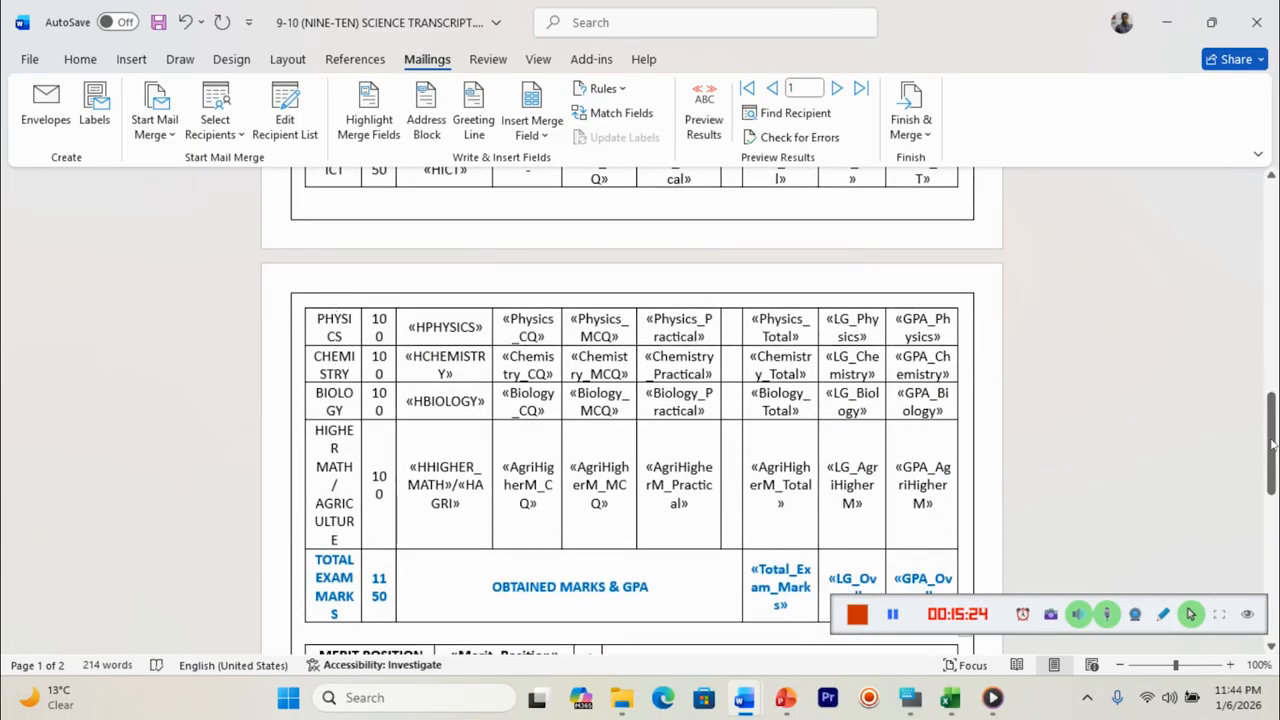
pyautogui.moveTo(1272, 445); pyautogui.dragTo(1274, 290)
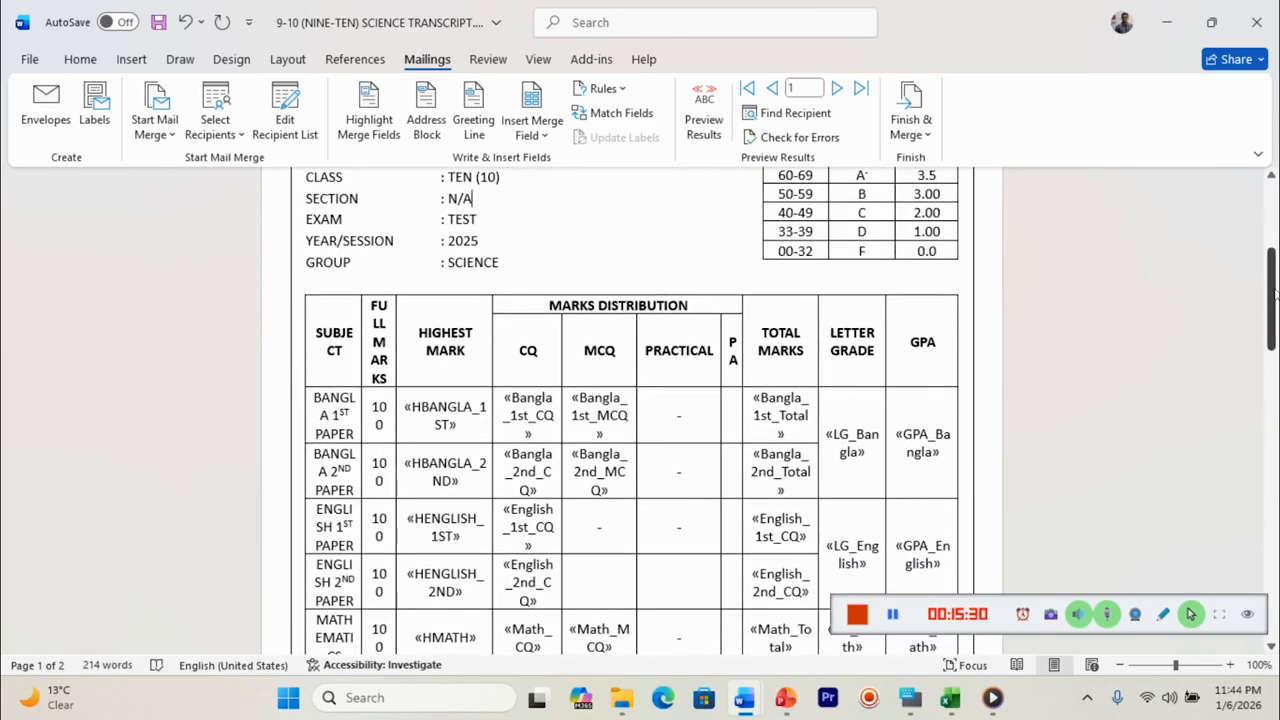
pyautogui.moveTo(1272, 285); pyautogui.dragTo(1275, 440)
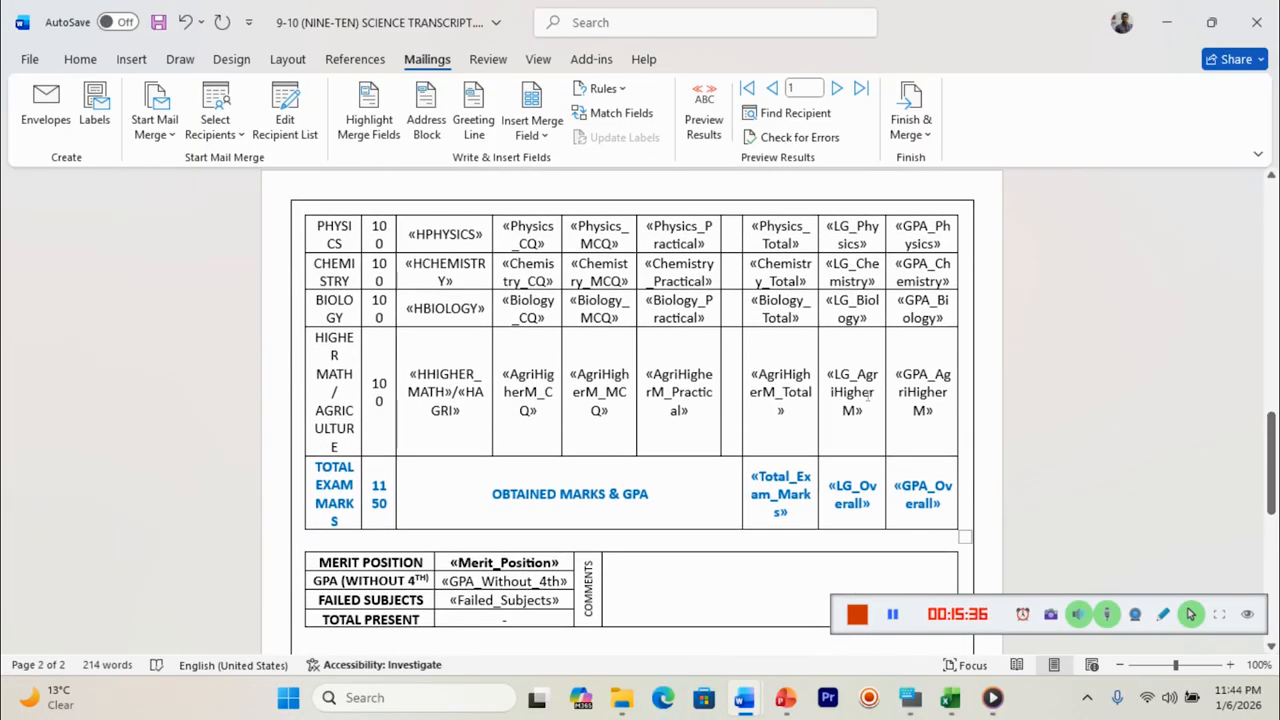
# - Preview the merged results in the science transcript, compare them with the merge fields, and check the totals and student details
pyautogui.click(702, 122)
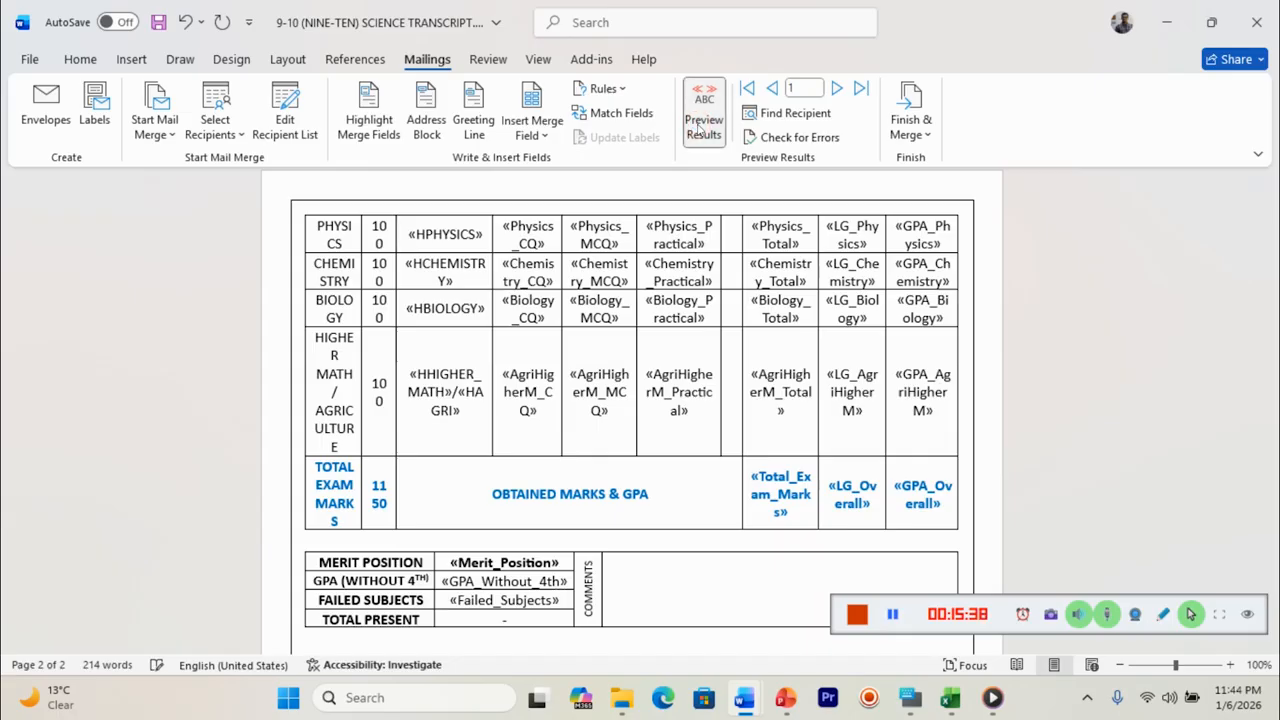
pyautogui.moveTo(1275, 300)
pyautogui.mouseDown()
pyautogui.moveTo(1277, 582)
pyautogui.moveTo(1272, 272)
pyautogui.mouseUp()
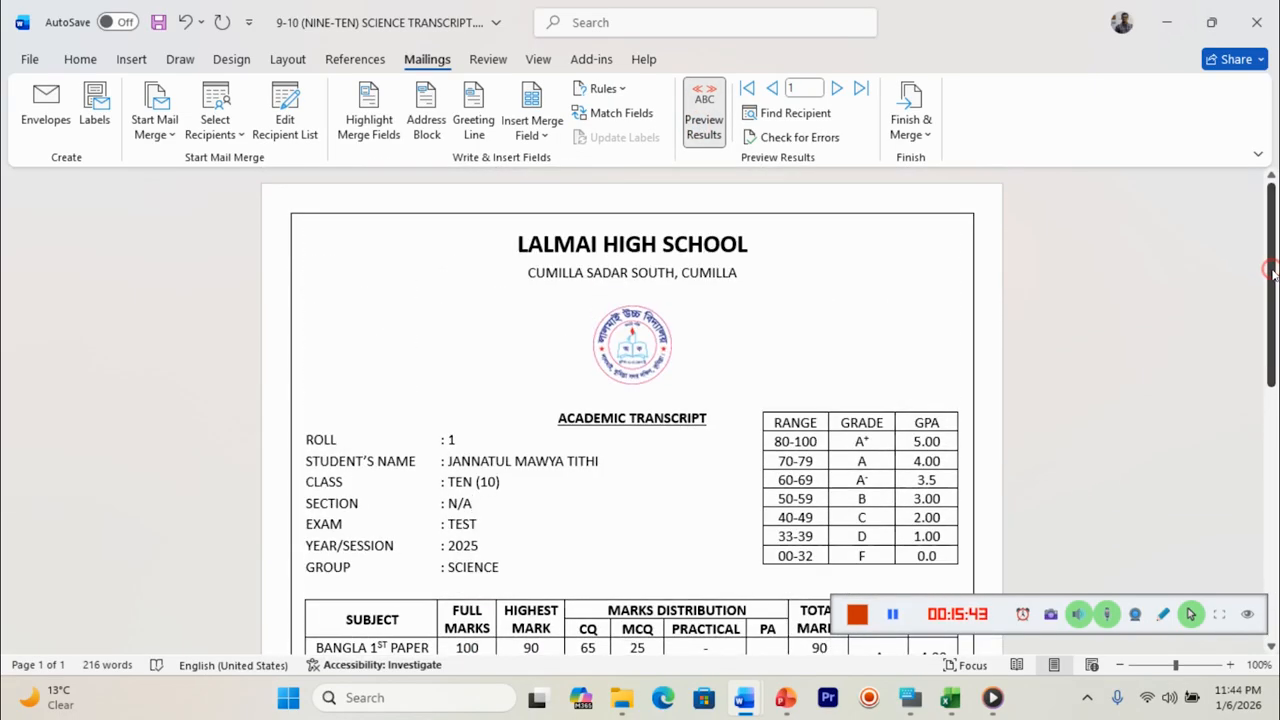
pyautogui.click(705, 138)
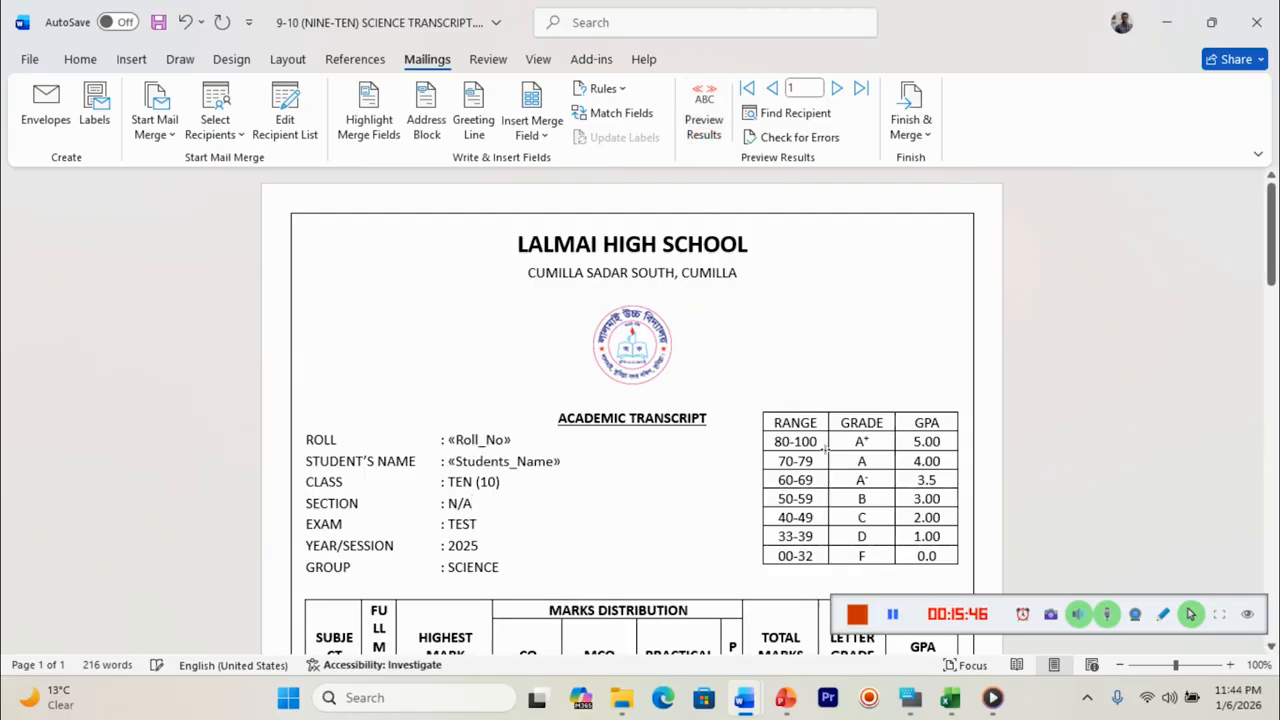
pyautogui.moveTo(1270, 250)
pyautogui.mouseDown()
pyautogui.moveTo(1274, 493)
pyautogui.moveTo(1274, 432)
pyautogui.mouseUp()
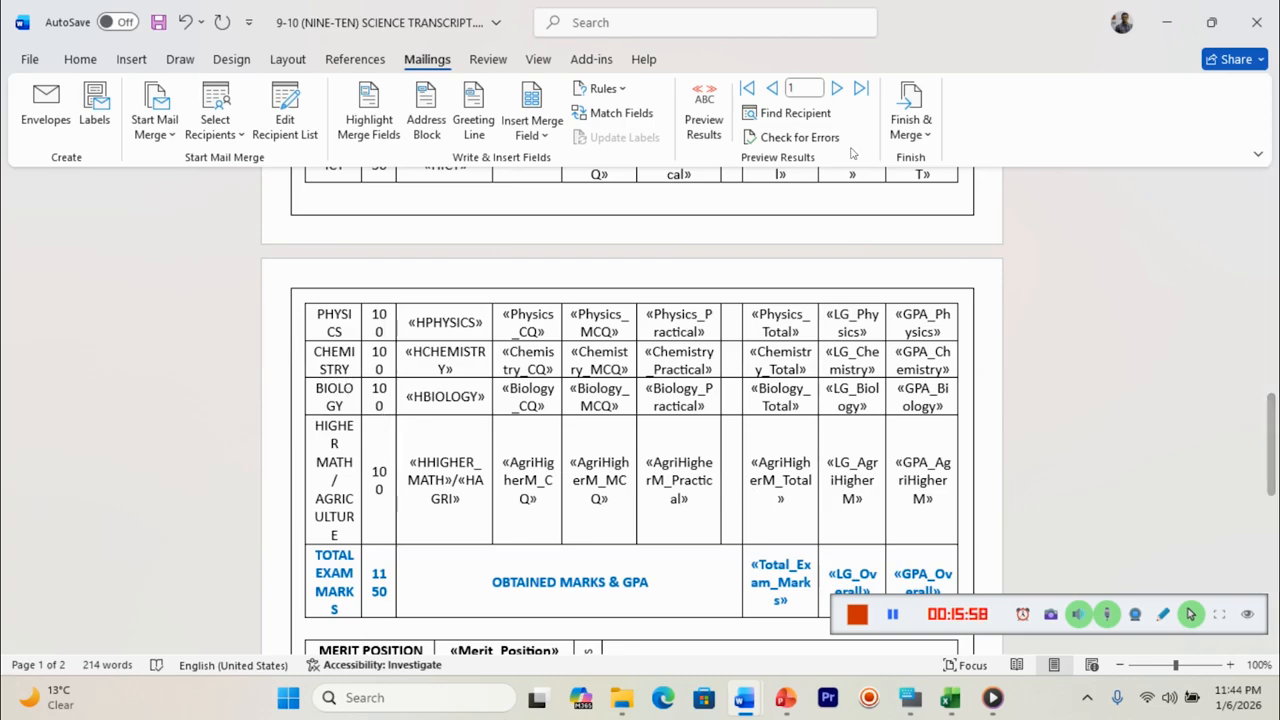
pyautogui.click(689, 127)
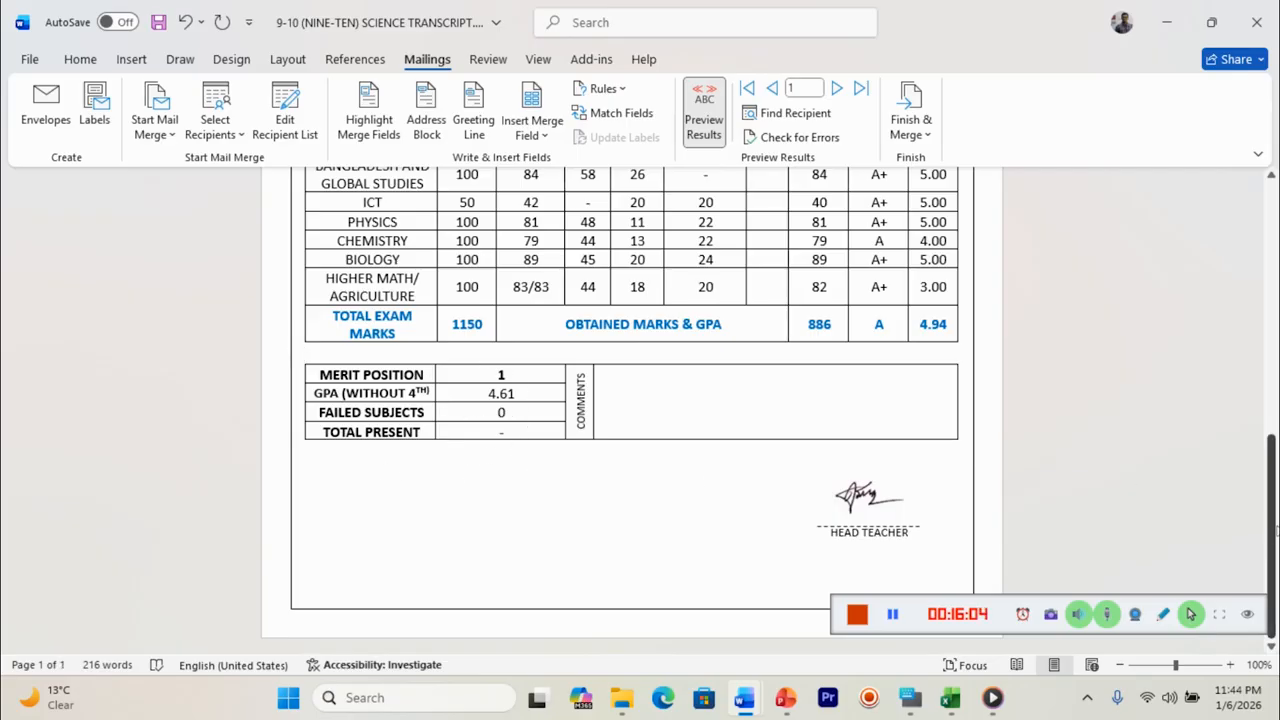
pyautogui.moveTo(1272, 528); pyautogui.dragTo(1241, 338)
pyautogui.scroll(3, 1241, 338)
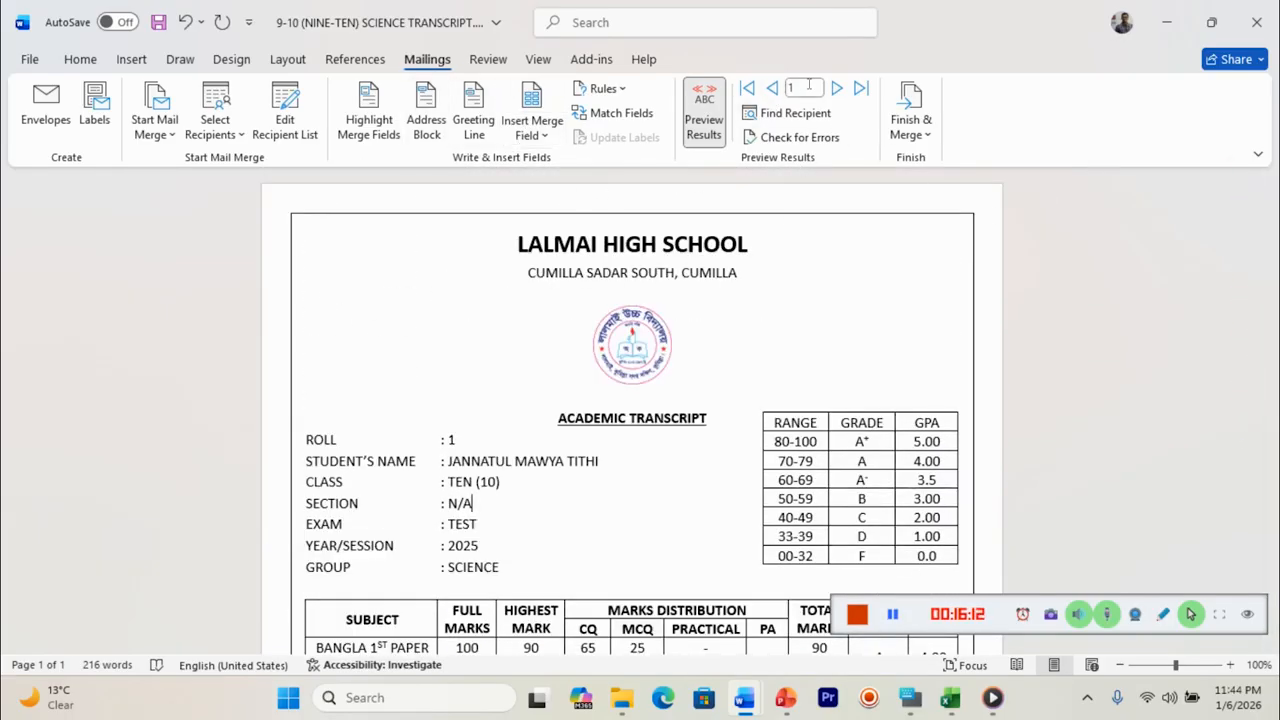
# - Close the science transcript without saving the changes and switch to 9-10 (NINE-TEN) HUMANITIES TRANSCRIPT.docx
pyautogui.click(1256, 22)
pyautogui.click(664, 373)
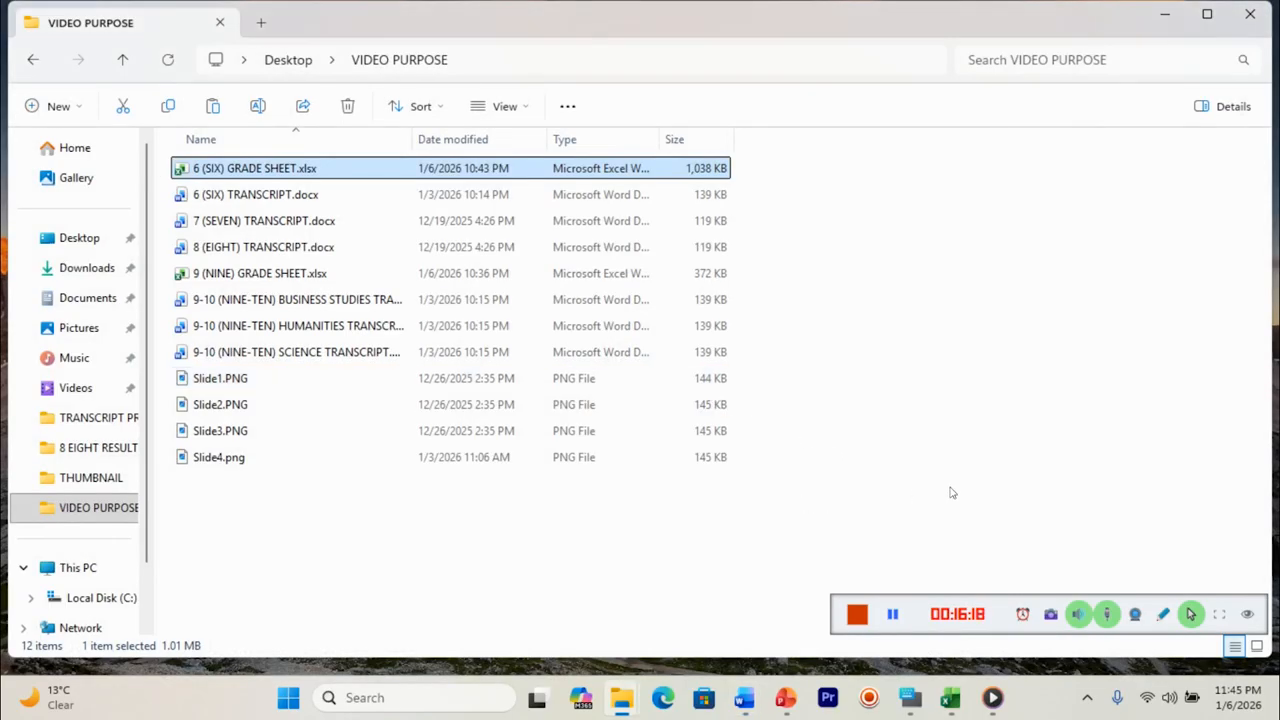
pyautogui.moveTo(733, 708)
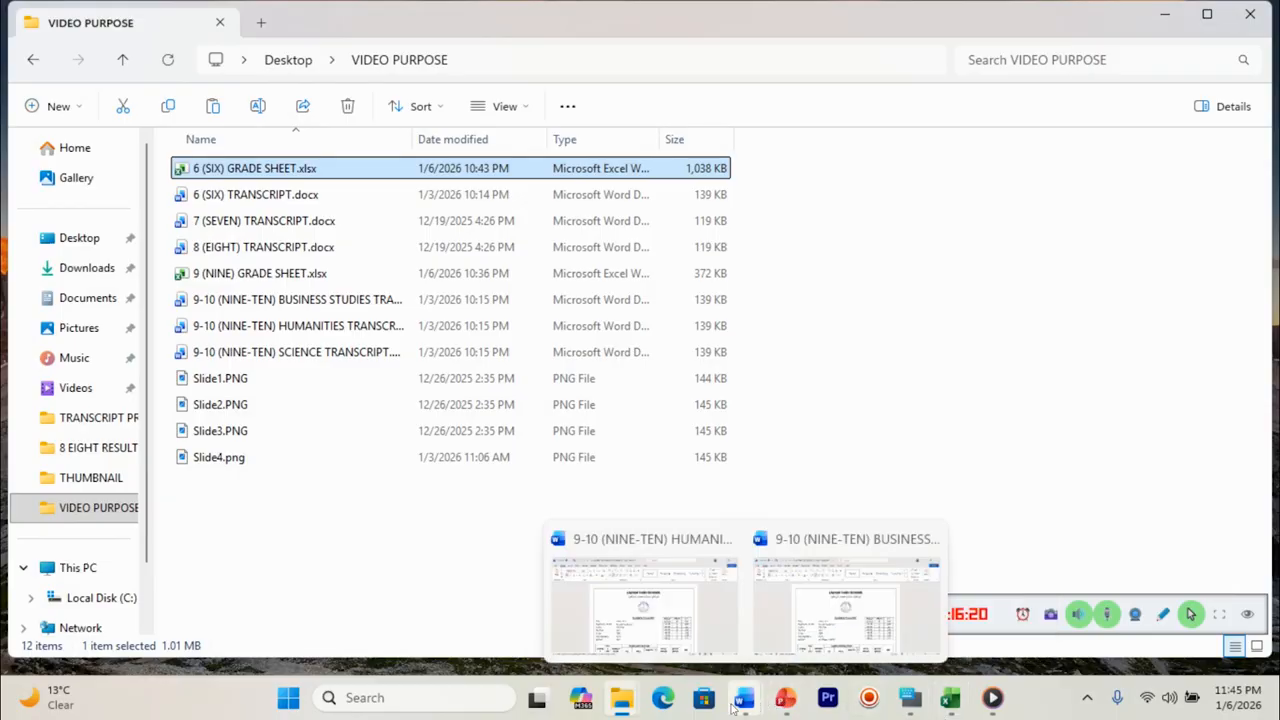
pyautogui.click(671, 615)
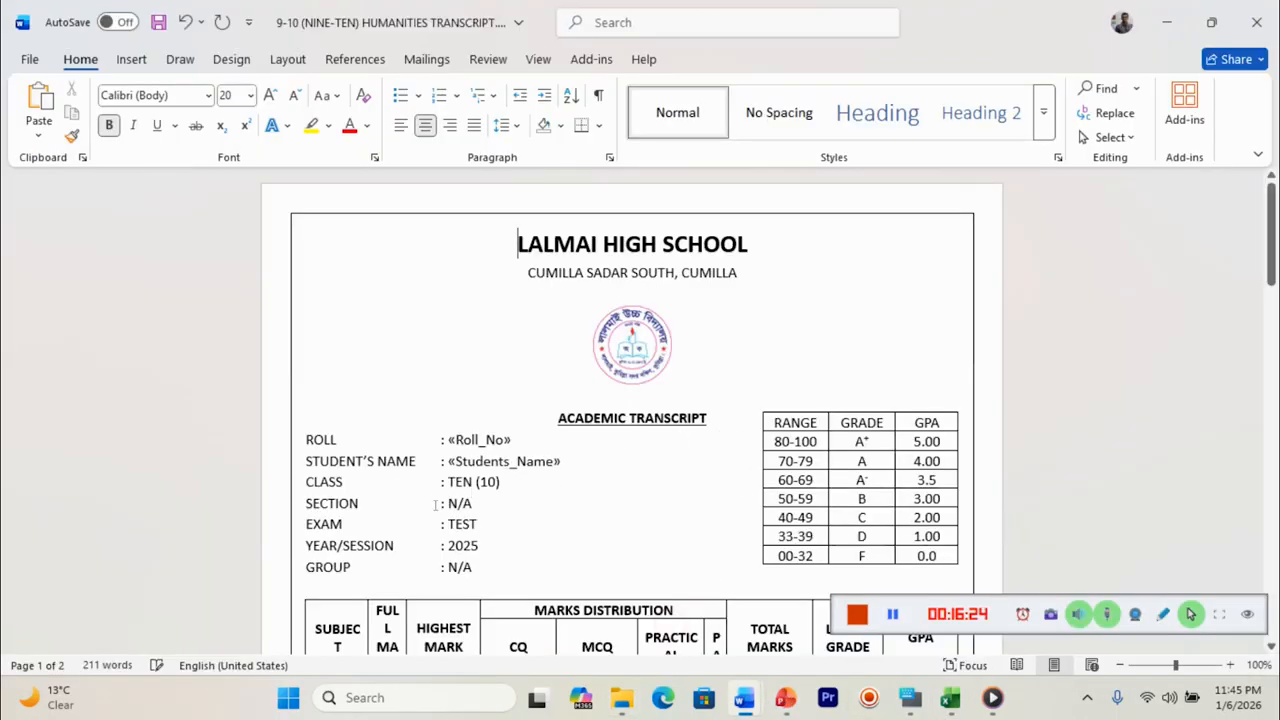
# - Preview the merged results in the humanities transcript, return to the merge fields, and view the Finish & Merge options
pyautogui.moveTo(1272, 209)
pyautogui.mouseDown()
pyautogui.moveTo(1274, 430)
pyautogui.moveTo(1274, 209)
pyautogui.mouseUp()
pyautogui.click(425, 59)
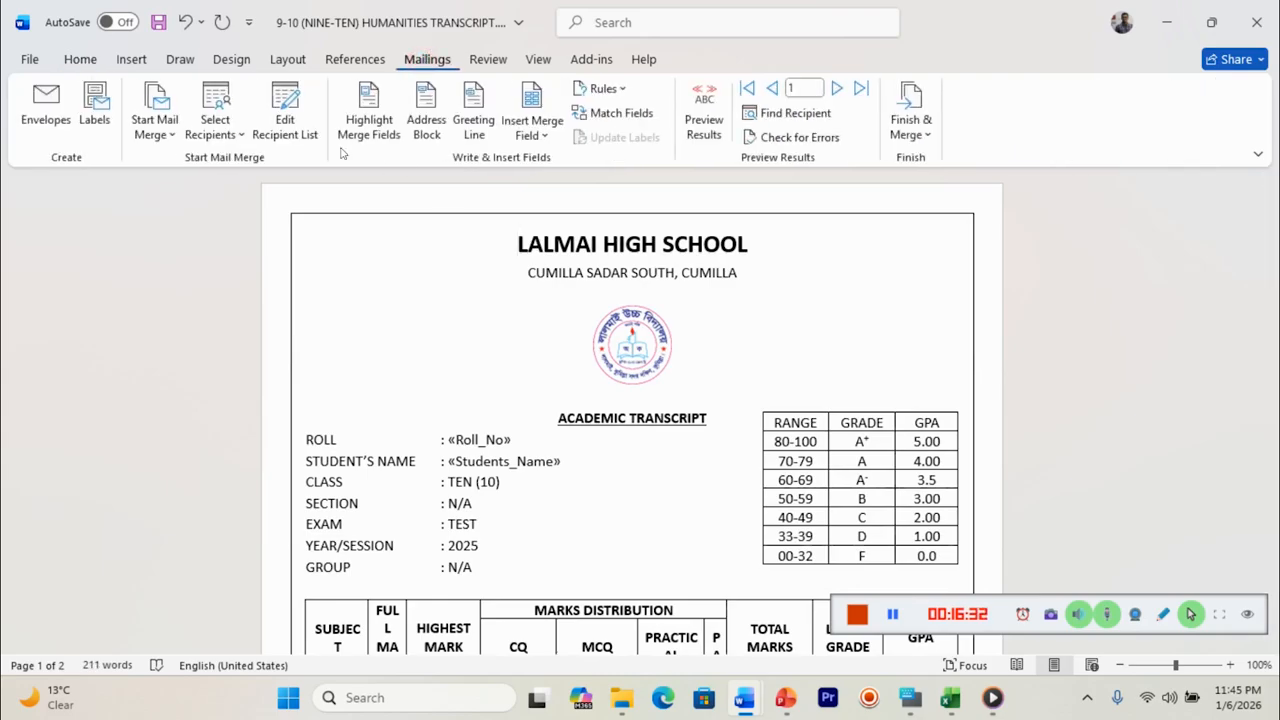
pyautogui.click(704, 112)
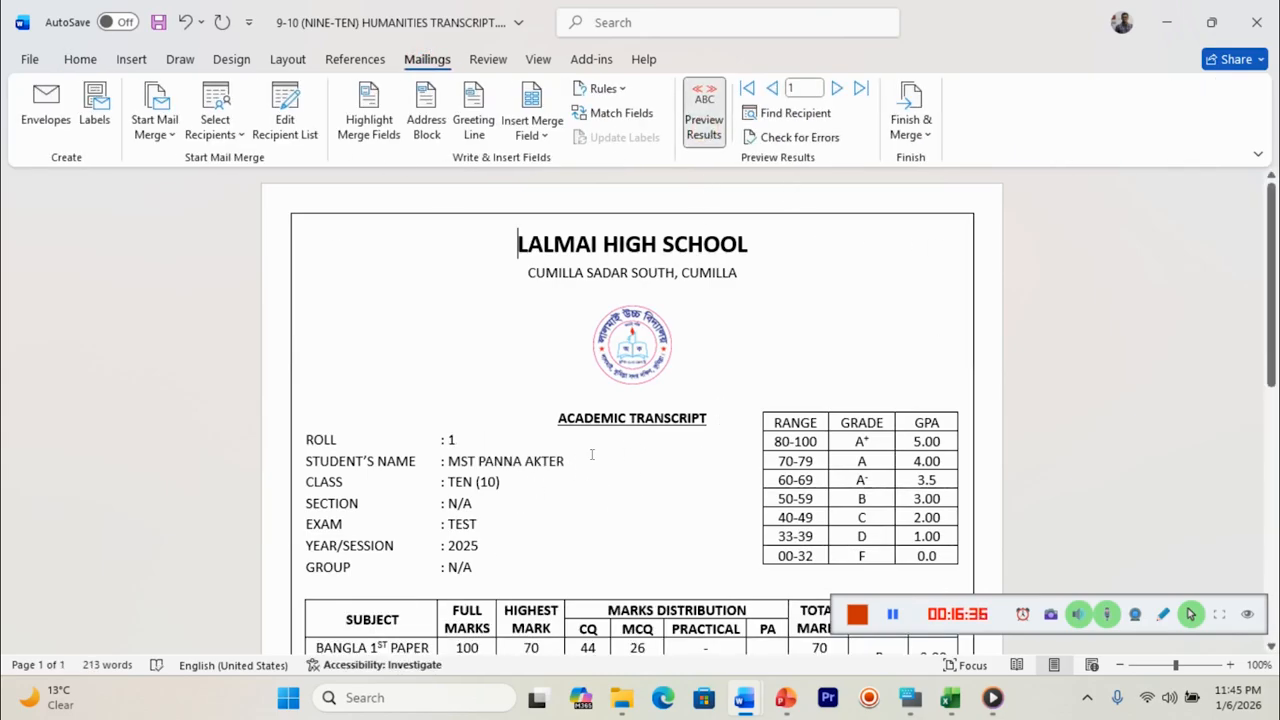
pyautogui.click(705, 130)
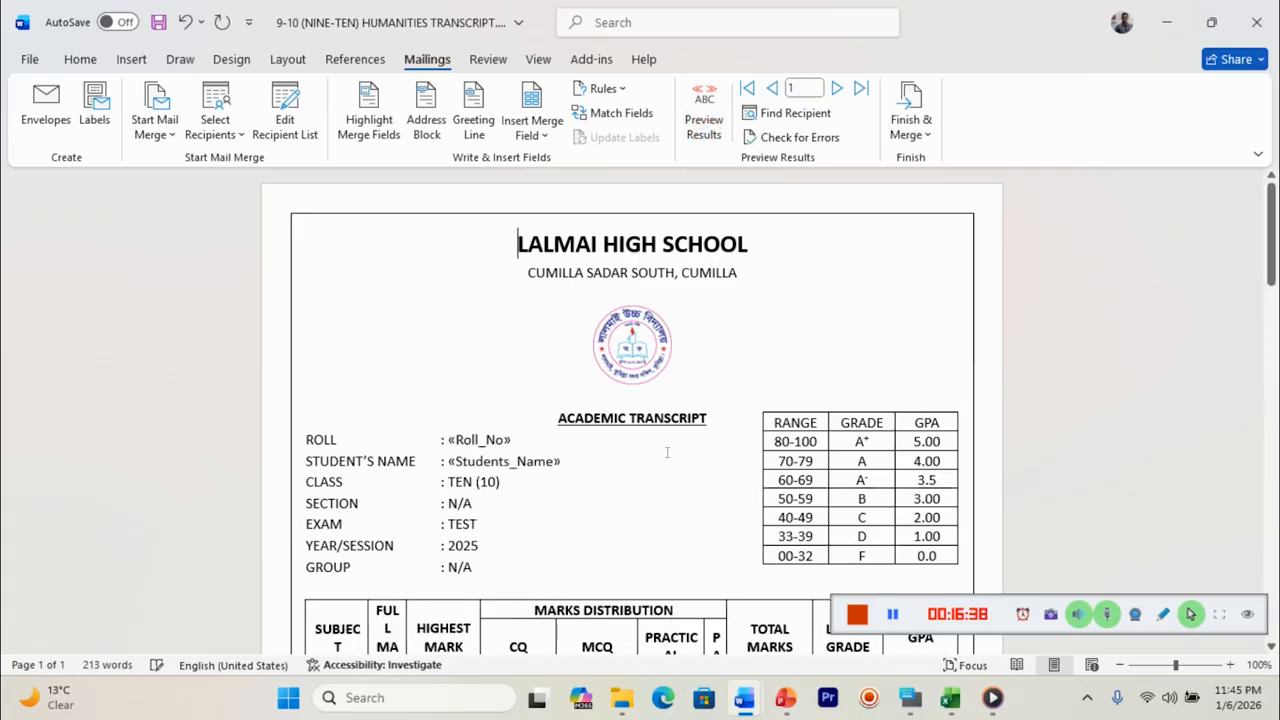
pyautogui.click(910, 122)
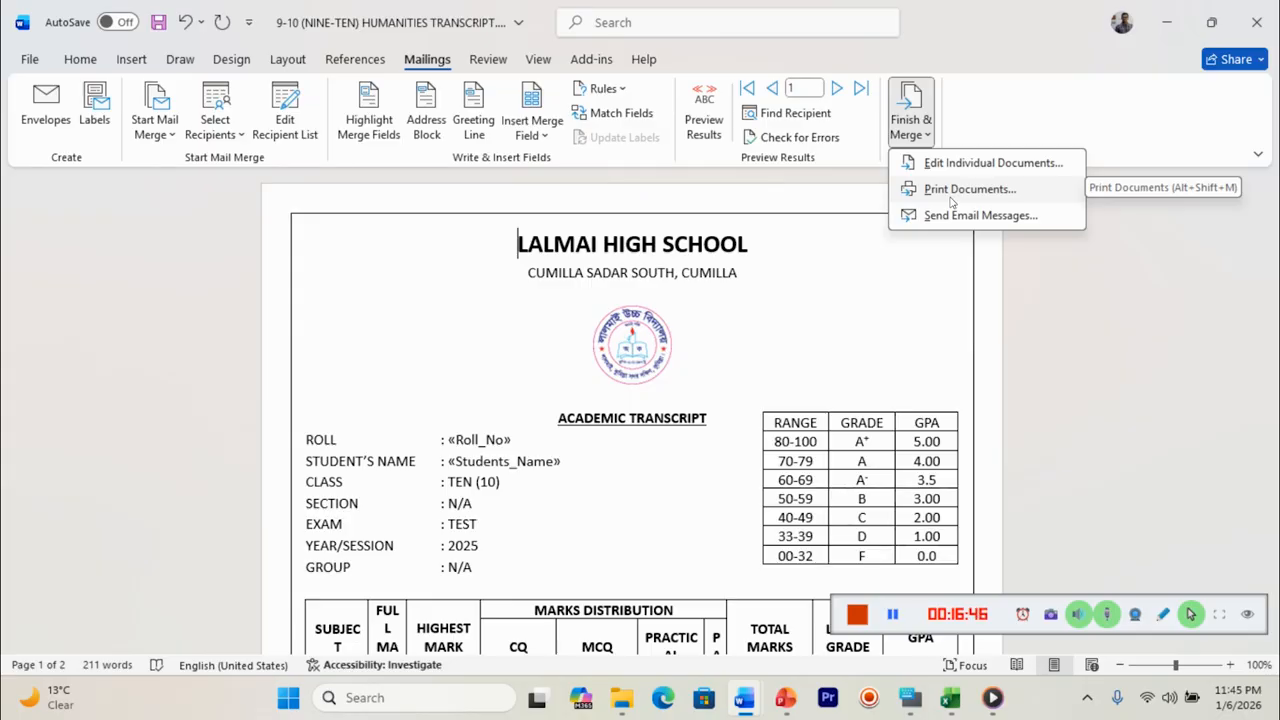
pyautogui.click(1277, 2)
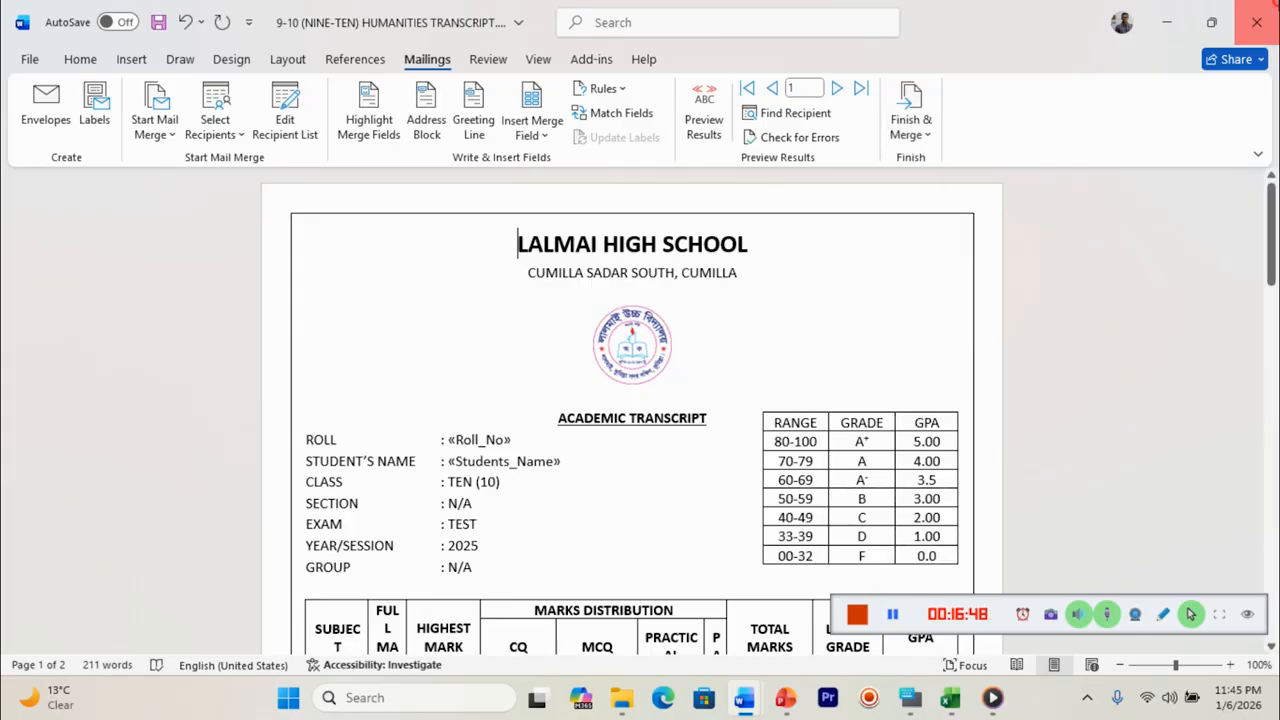
pyautogui.click(1275, 6)
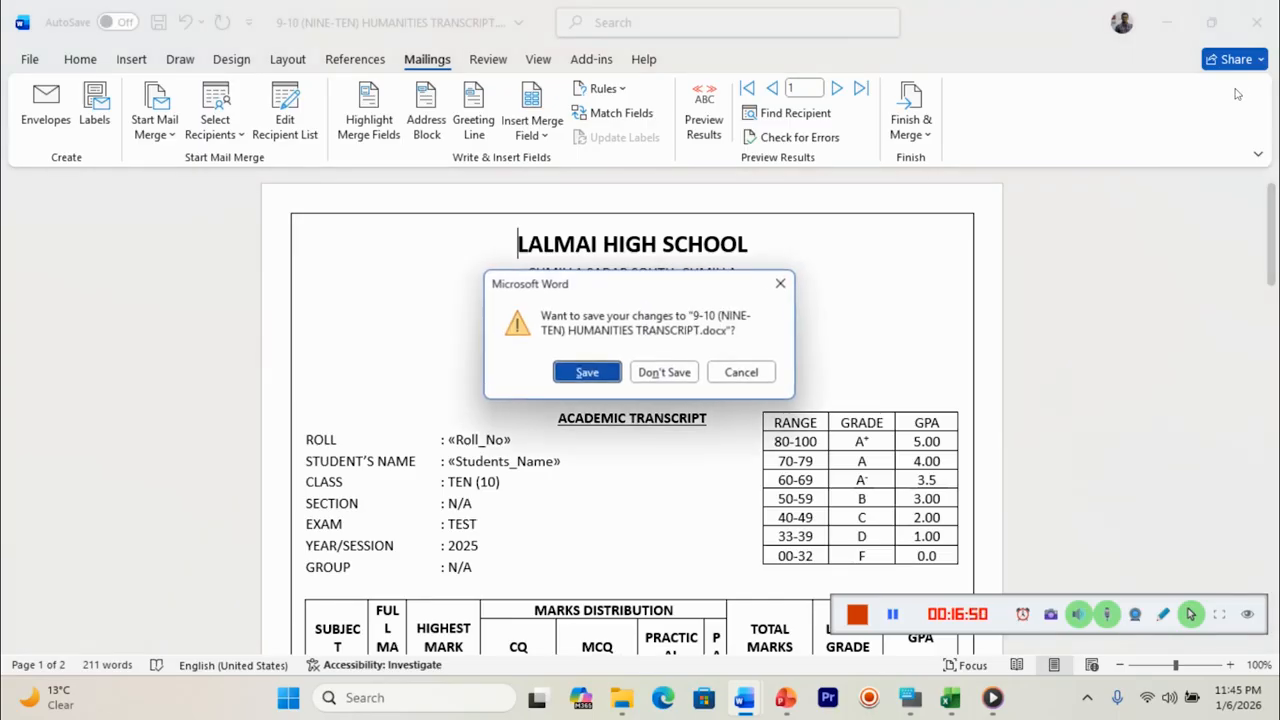
pyautogui.click(709, 376)
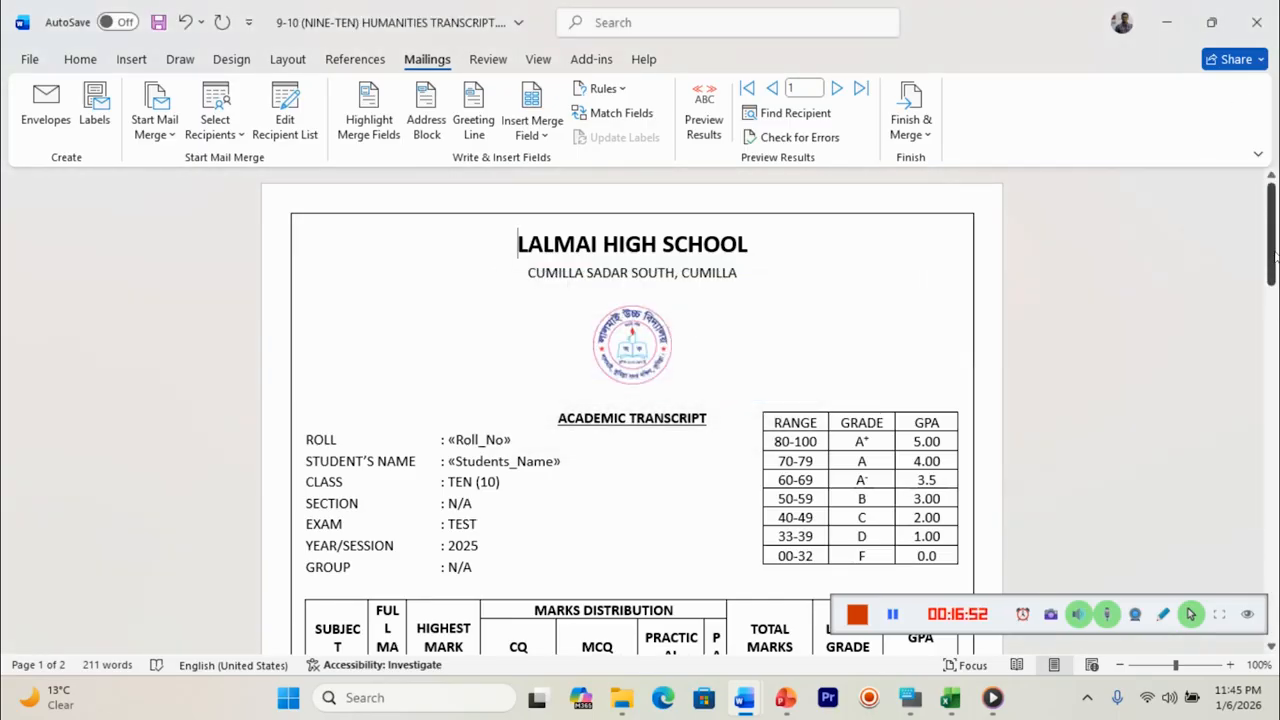
# - Review the merge fields in the humanities transcript's subject rows, from English and History to Agriculture and the total exam marks
pyautogui.moveTo(1273, 250); pyautogui.dragTo(1274, 380)
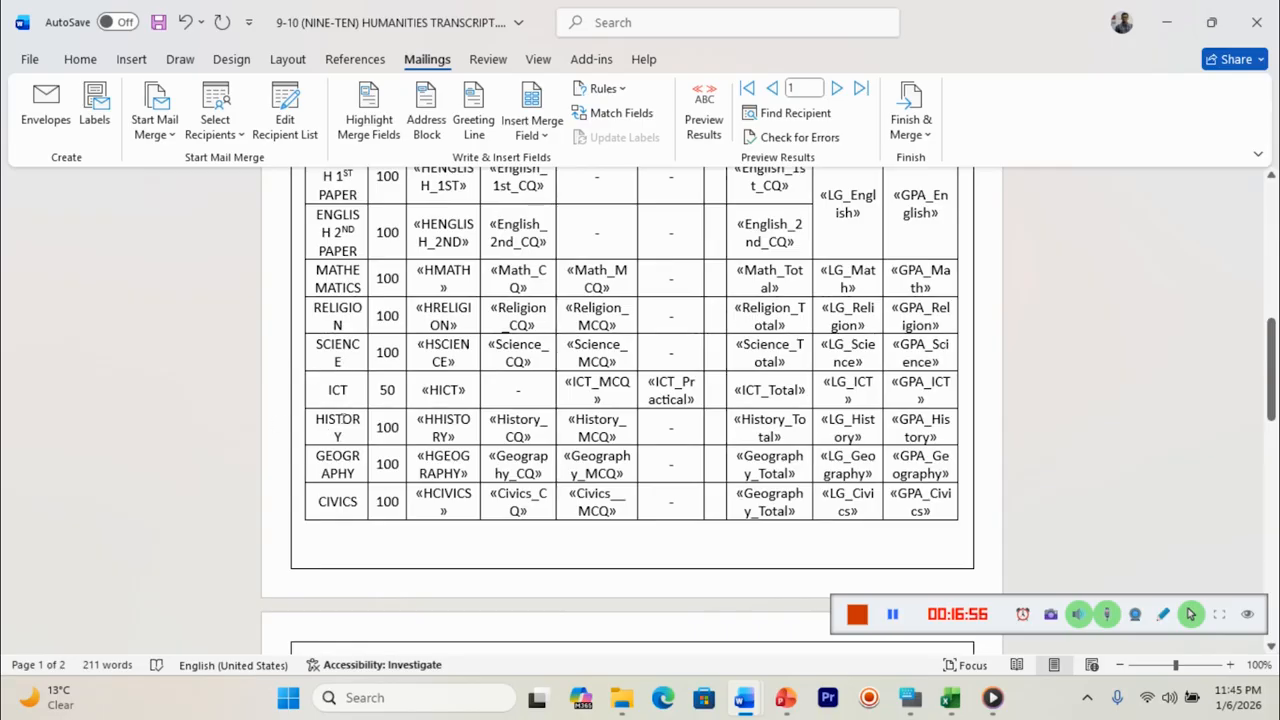
pyautogui.moveTo(1274, 380); pyautogui.dragTo(1274, 416)
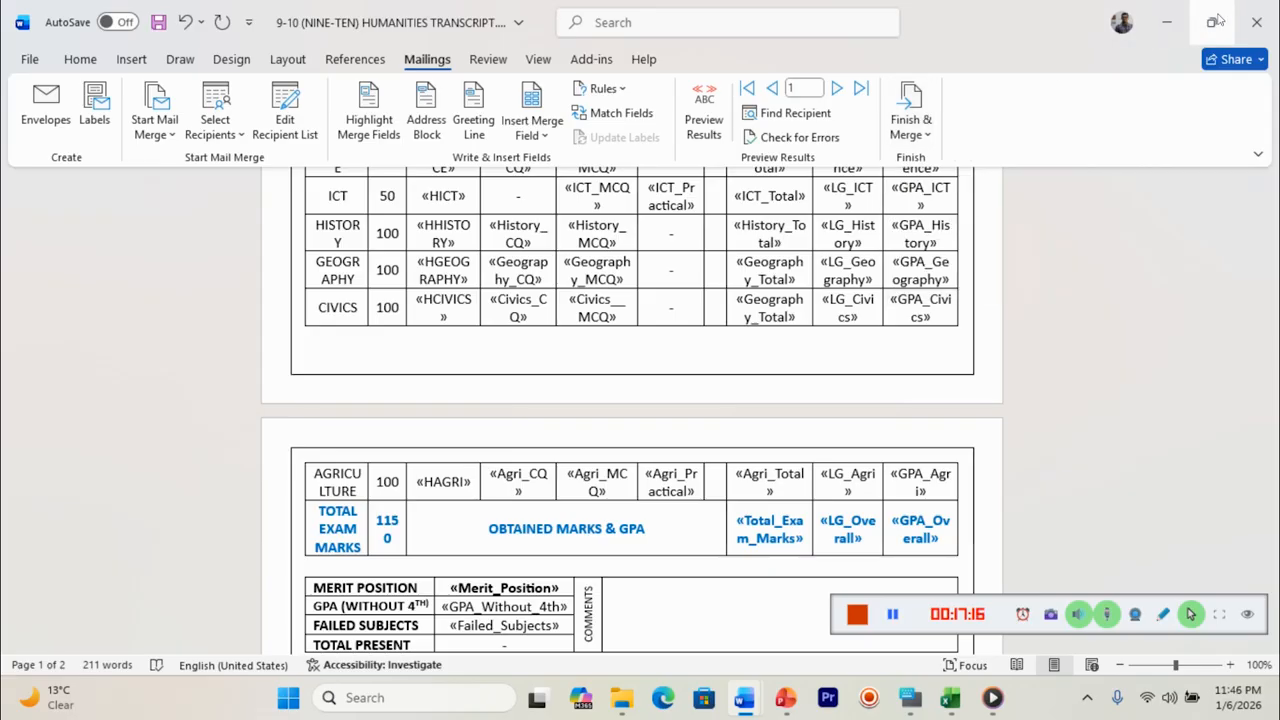
pyautogui.click(1256, 22)
pyautogui.click(745, 372)
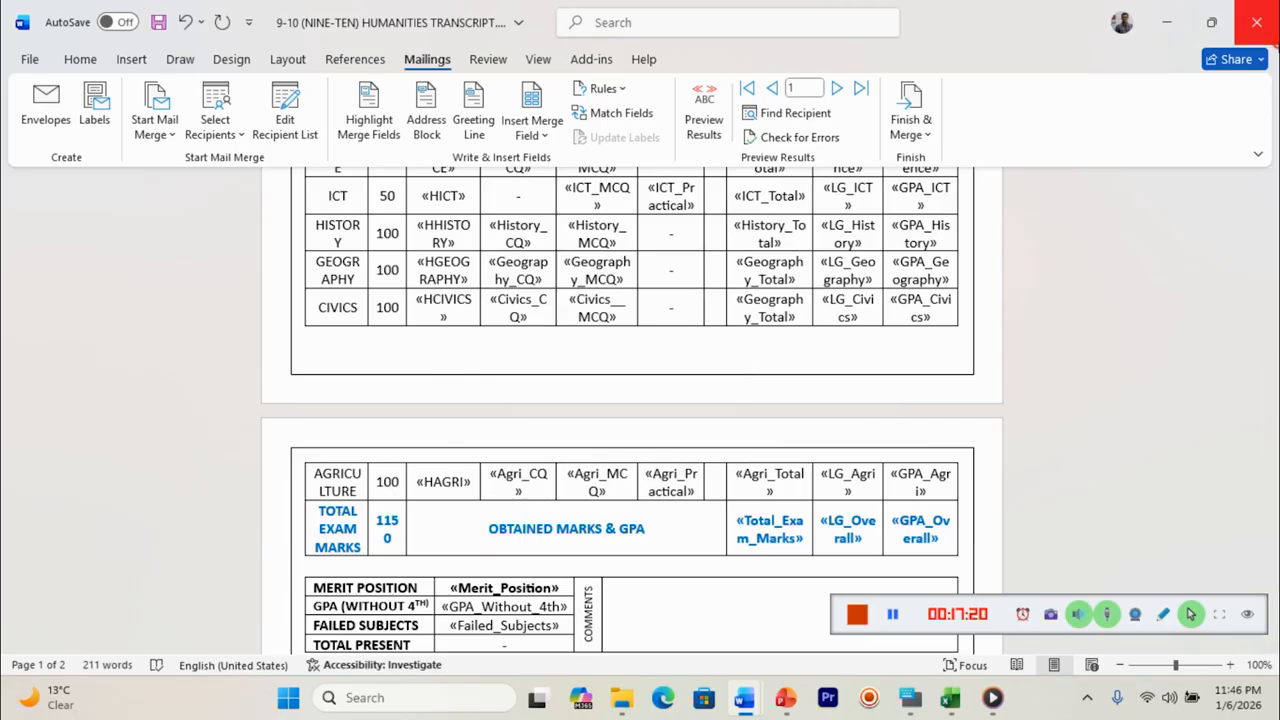
# - Close the humanities transcript without saving the changes and switch to 9-10 (NINE-TEN) BUSINESS STUDIES TRANSCRIPT.docx
pyautogui.click(1256, 22)
pyautogui.click(664, 372)
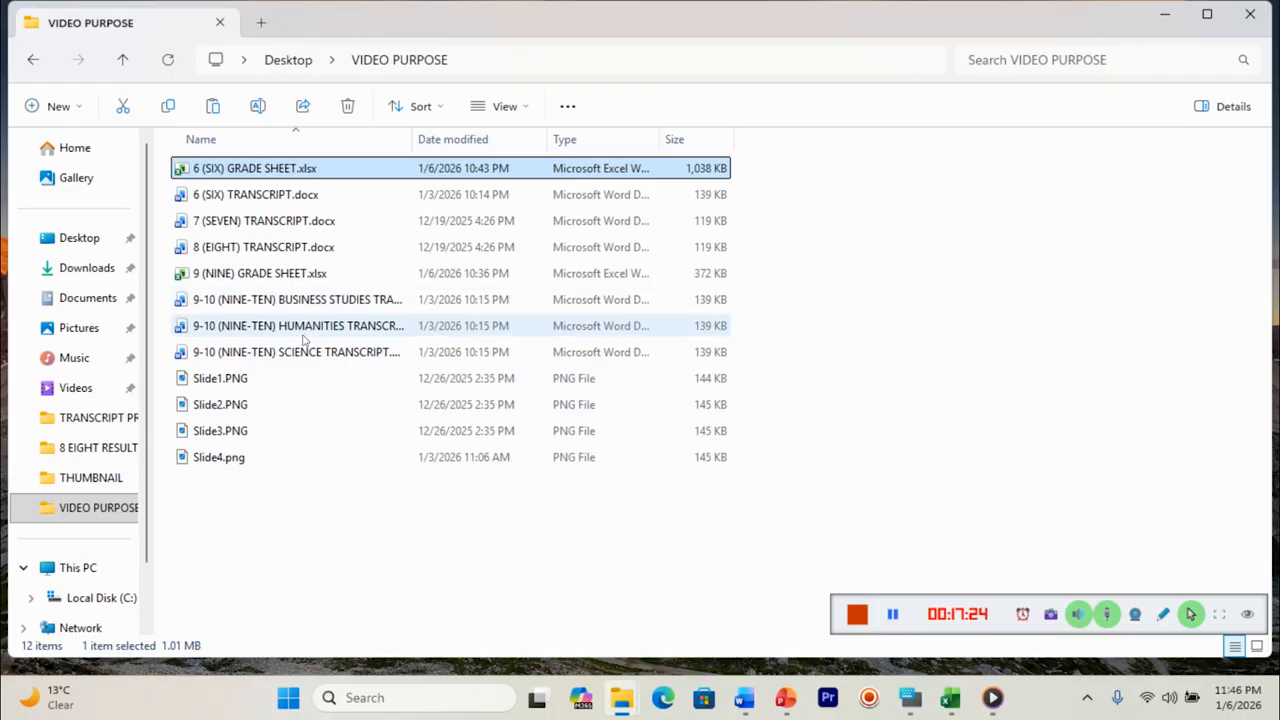
pyautogui.moveTo(744, 697)
pyautogui.click(737, 620)
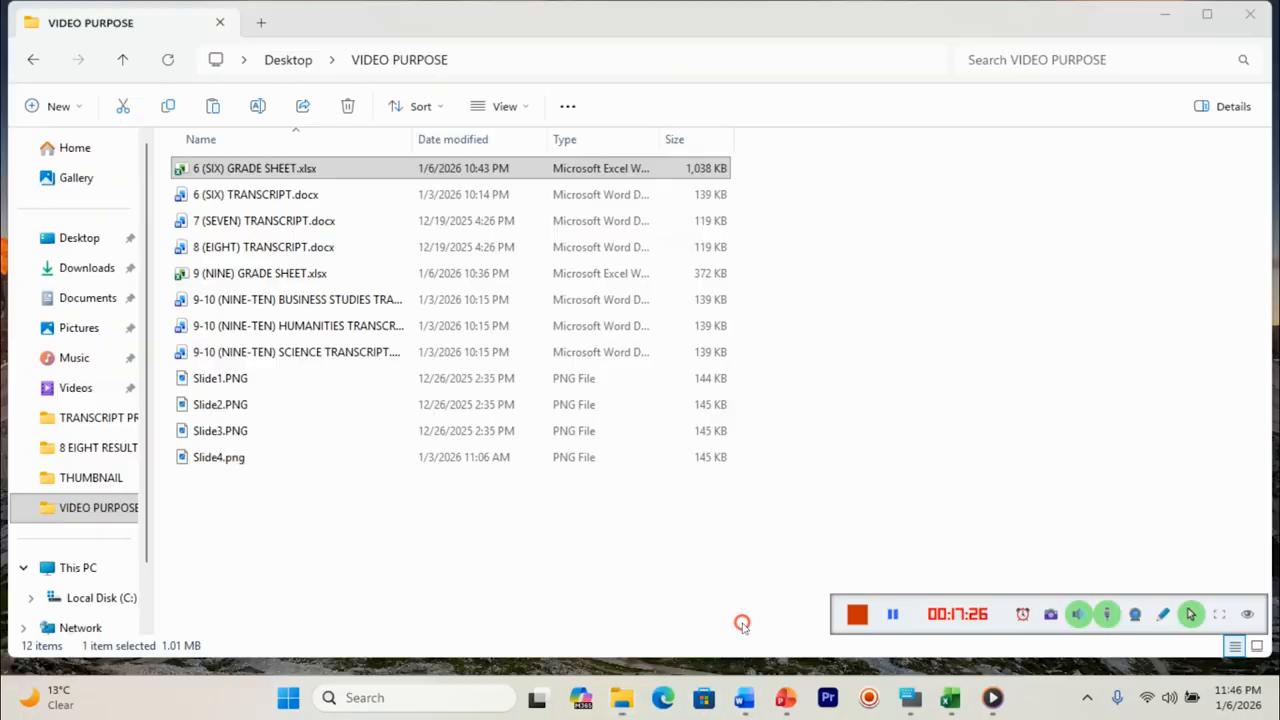
# - Connect the business studies transcript to the existing recipient list 9 (NINE) GRADE SHEET.xlsx from the VIDEO PURPOSE folder
pyautogui.click(1273, 355)
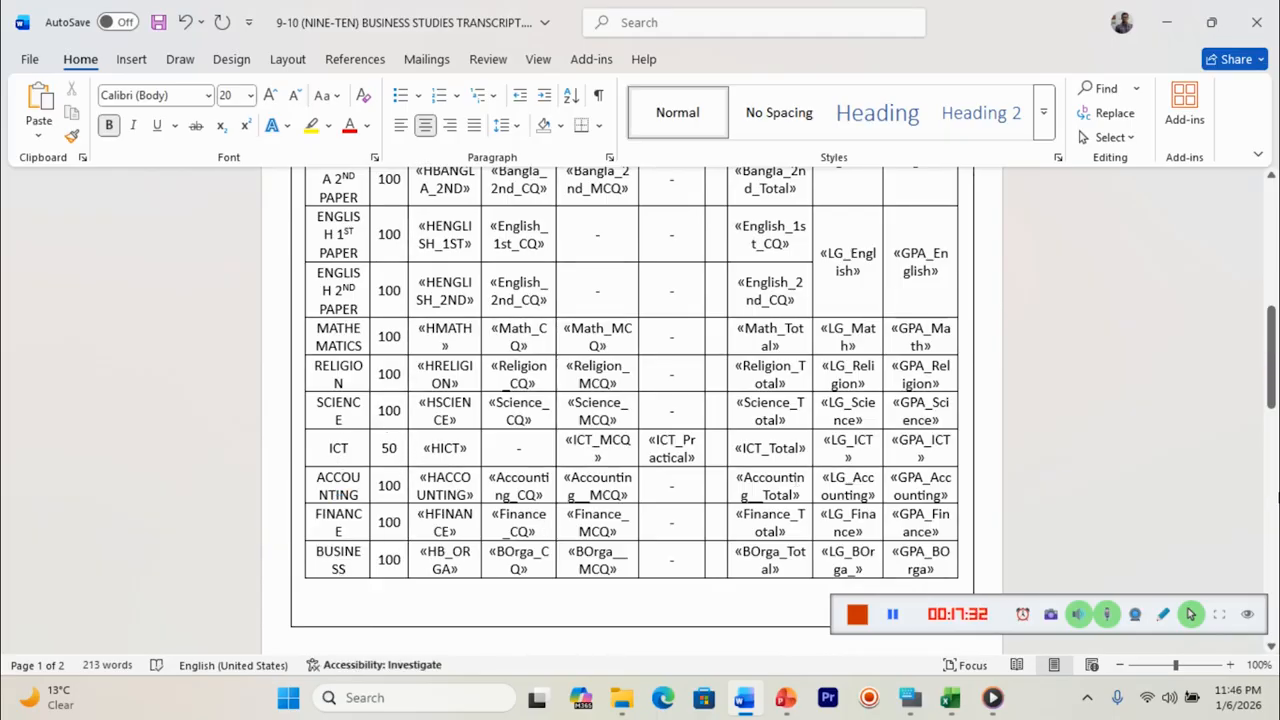
pyautogui.moveTo(1273, 357)
pyautogui.mouseDown()
pyautogui.moveTo(1276, 472)
pyautogui.moveTo(1274, 232)
pyautogui.mouseUp()
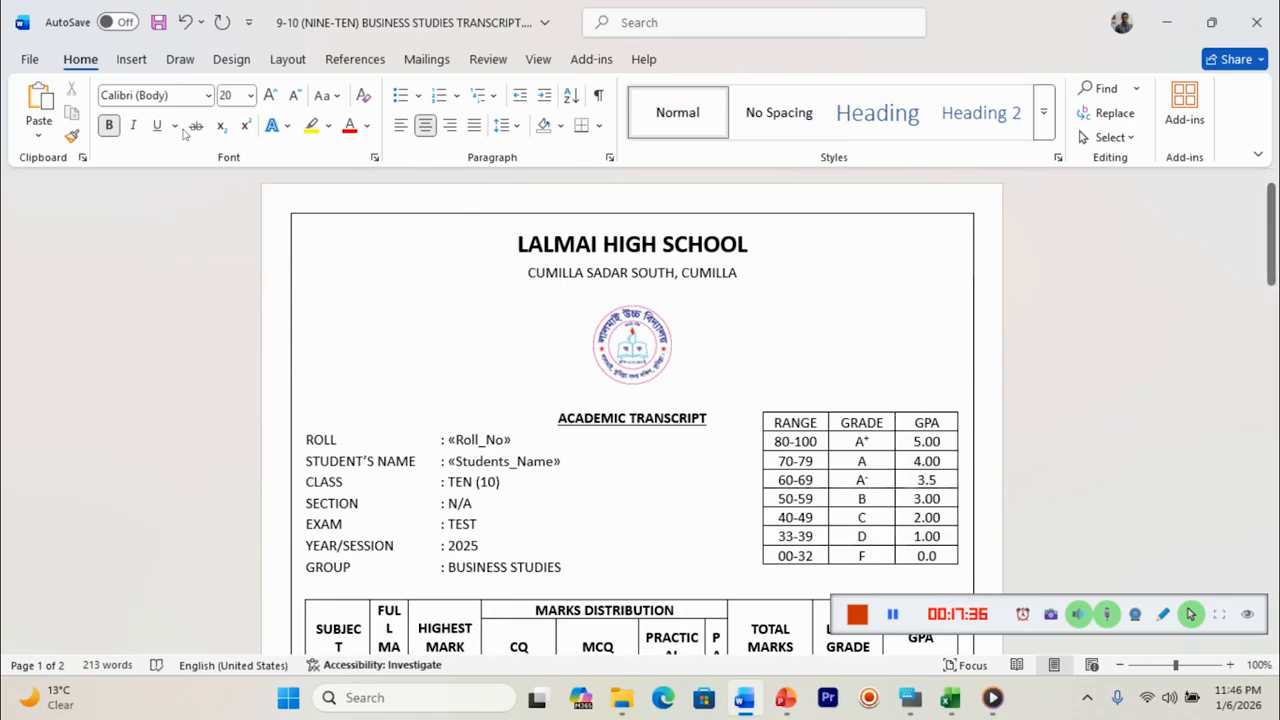
pyautogui.click(427, 59)
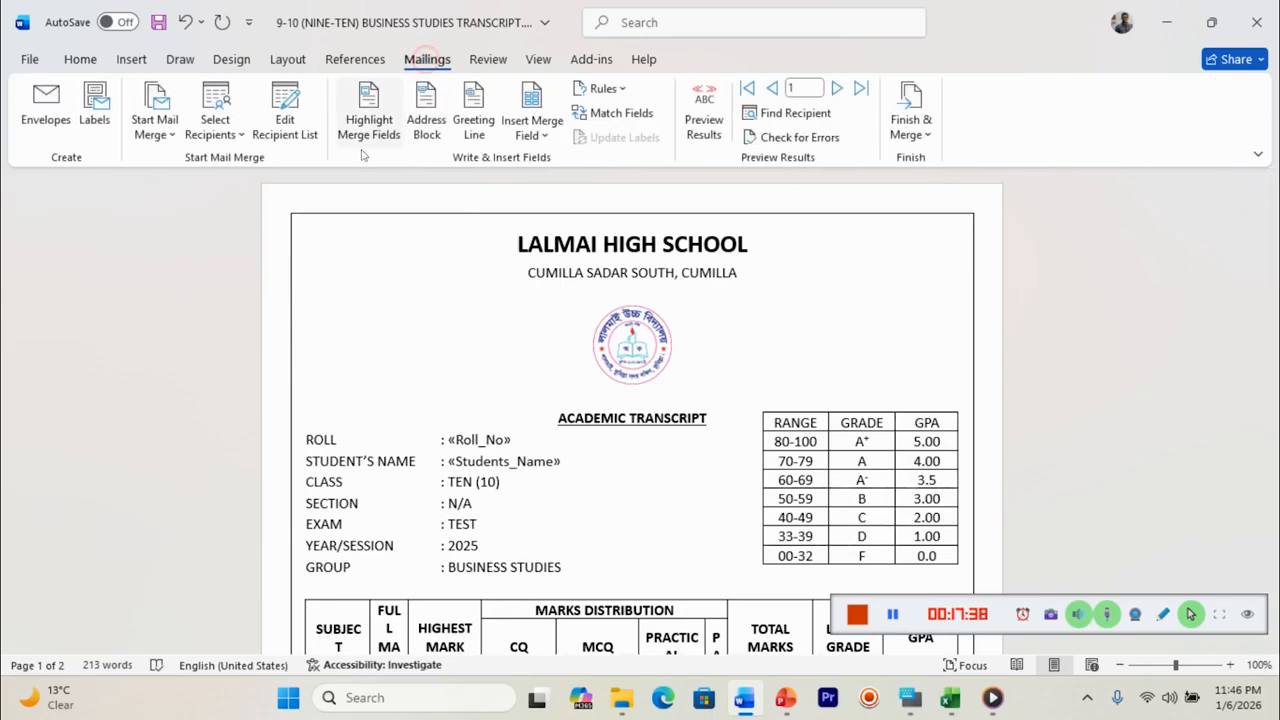
pyautogui.click(213, 133)
pyautogui.click(253, 188)
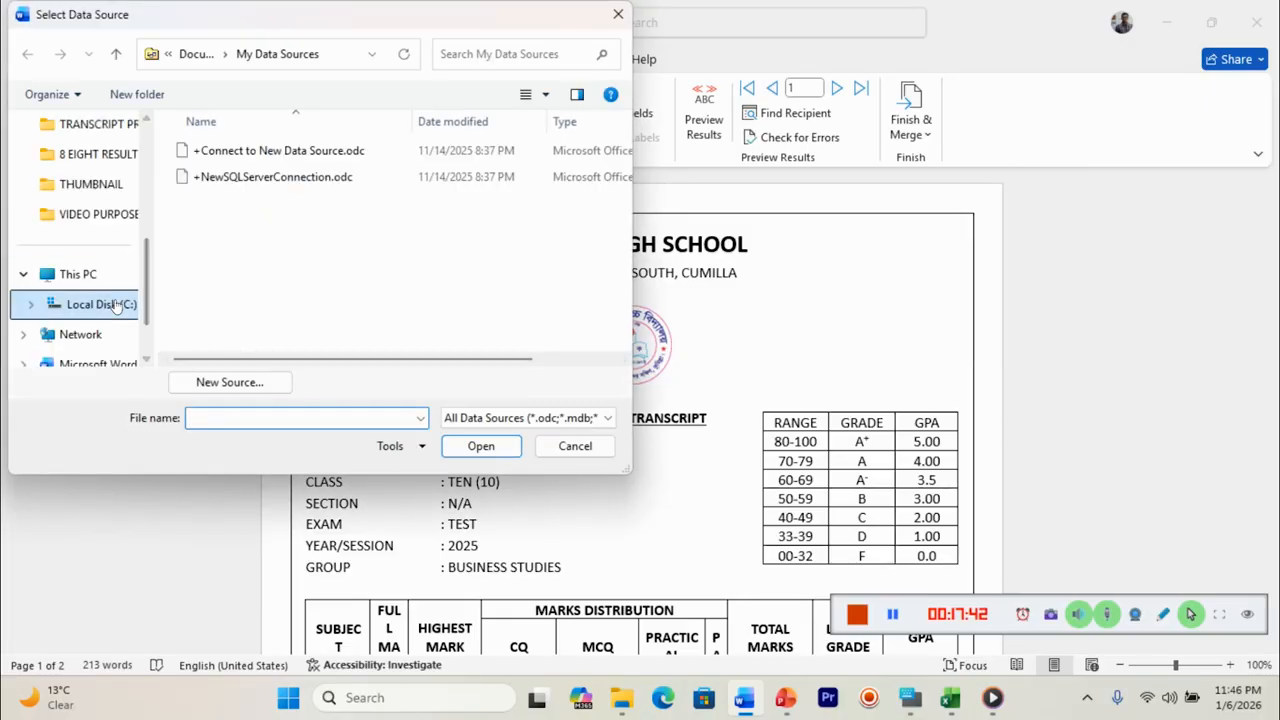
pyautogui.click(123, 211)
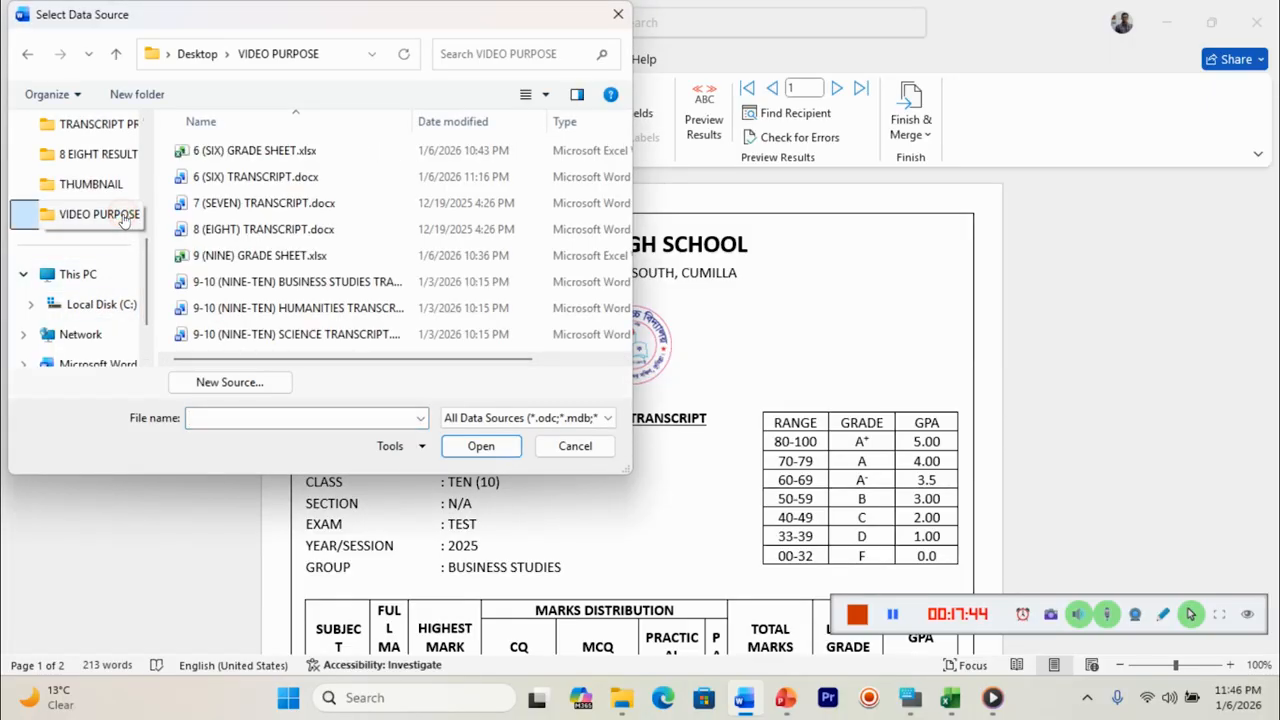
pyautogui.click(256, 259)
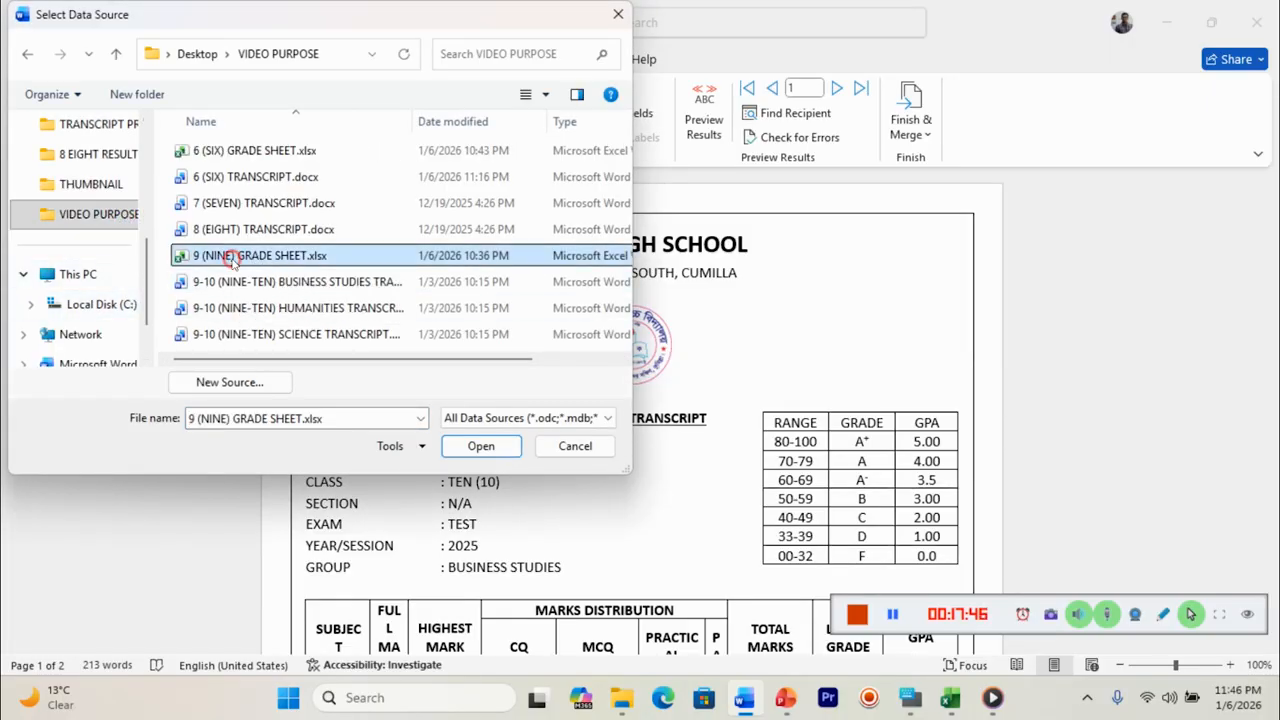
pyautogui.click(480, 445)
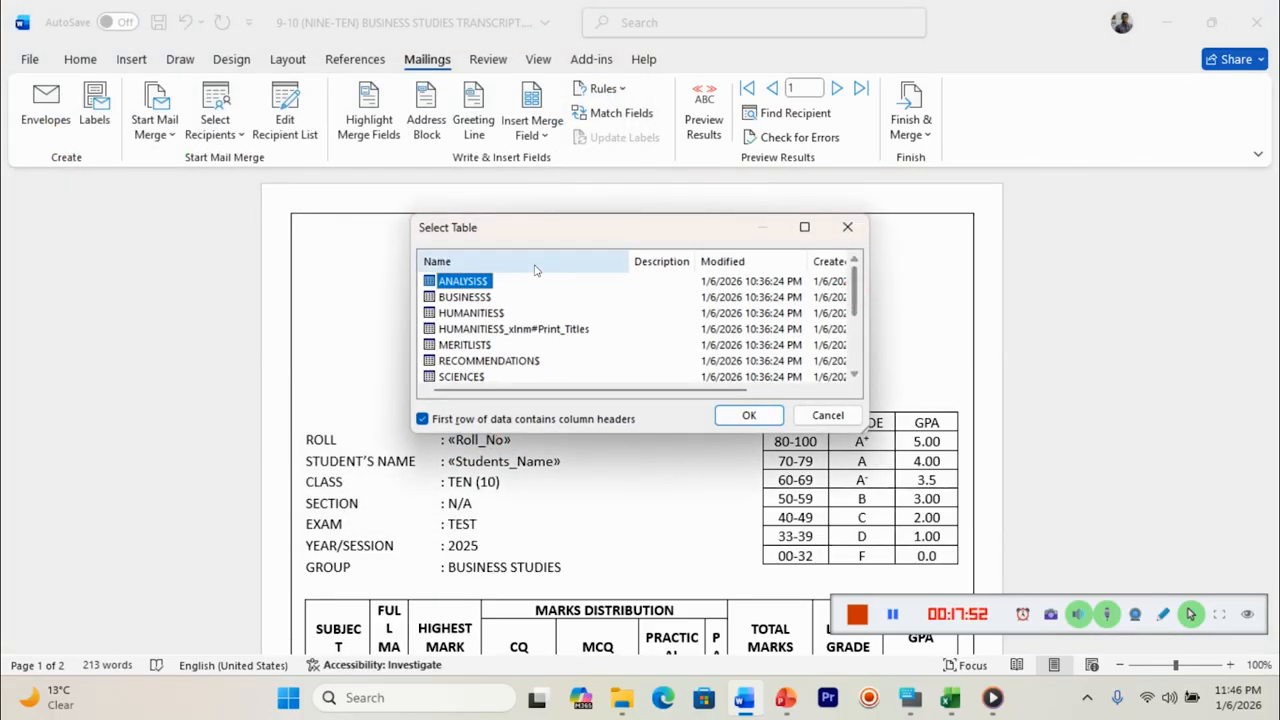
# - Choose the TBUSINESS$ table as the merge data, with the first row as column headers
pyautogui.click(857, 349)
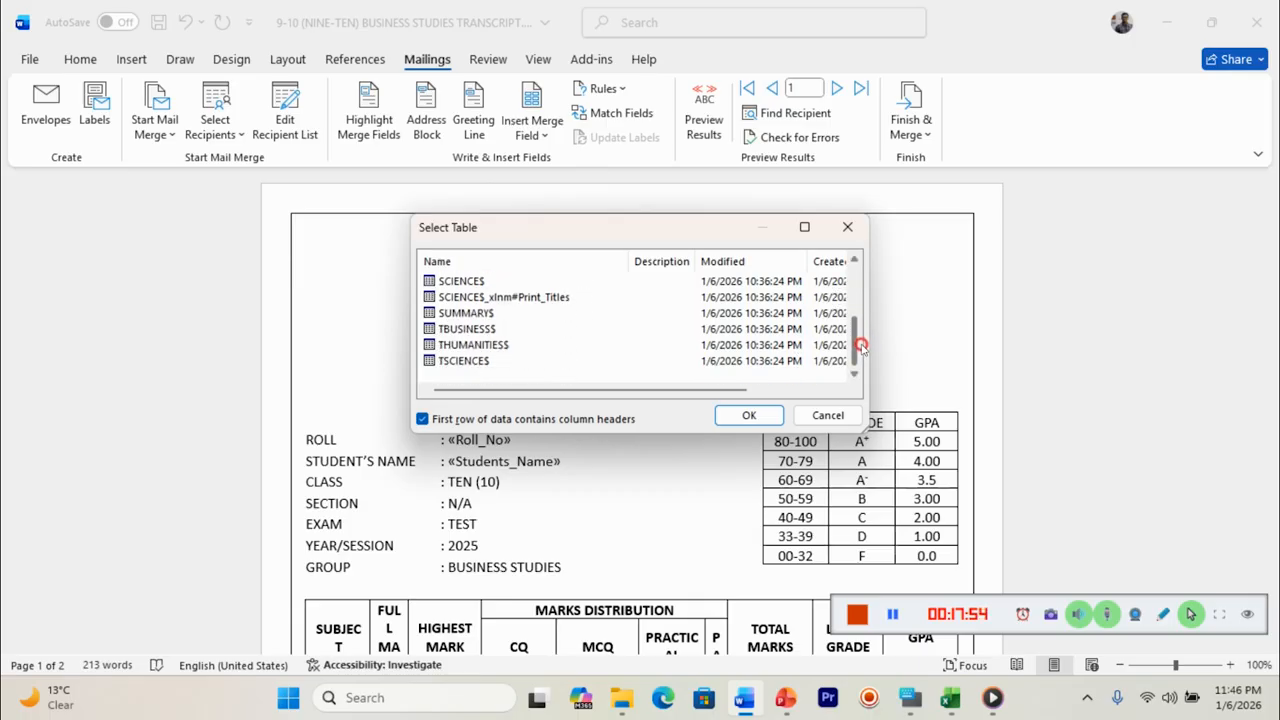
pyautogui.click(455, 362)
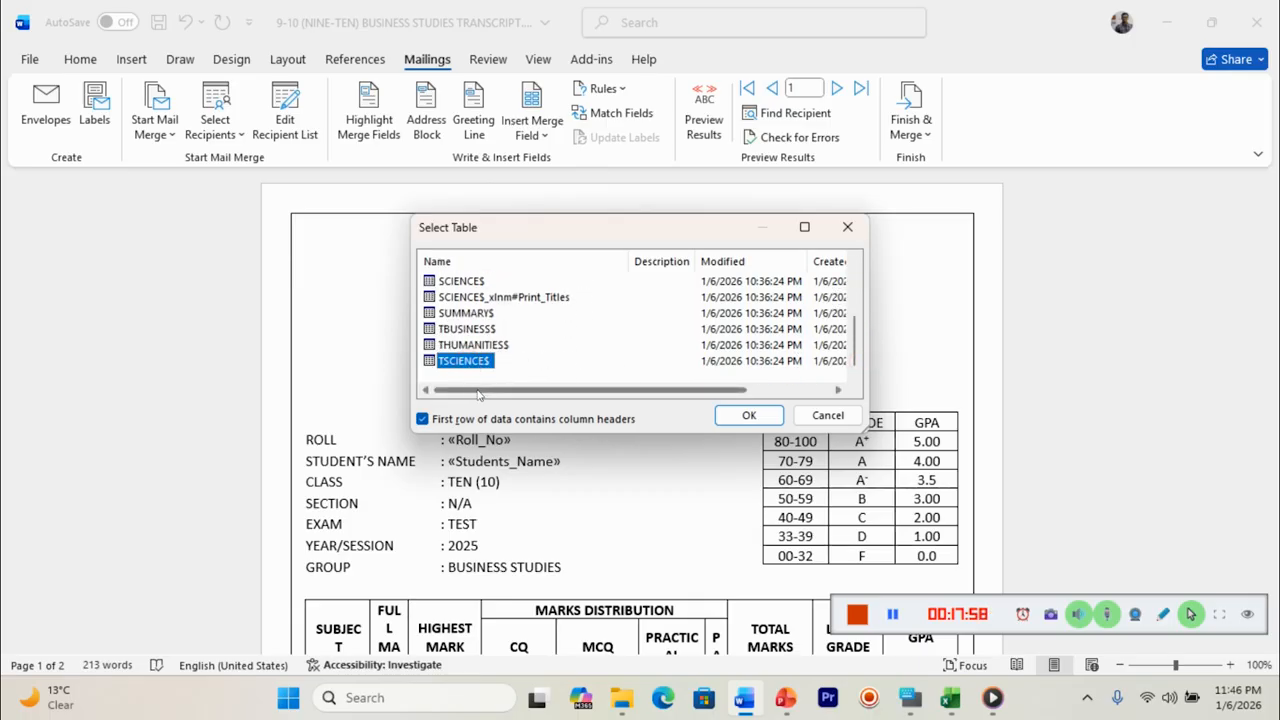
pyautogui.click(468, 344)
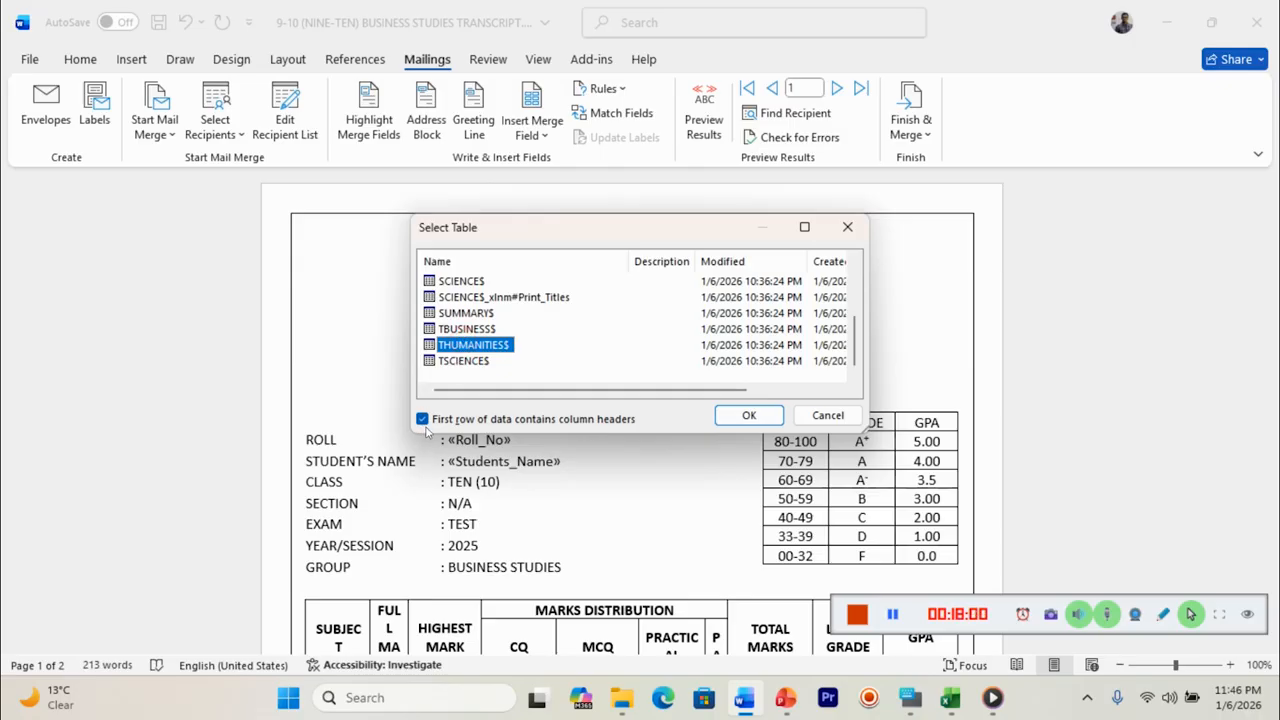
pyautogui.click(474, 330)
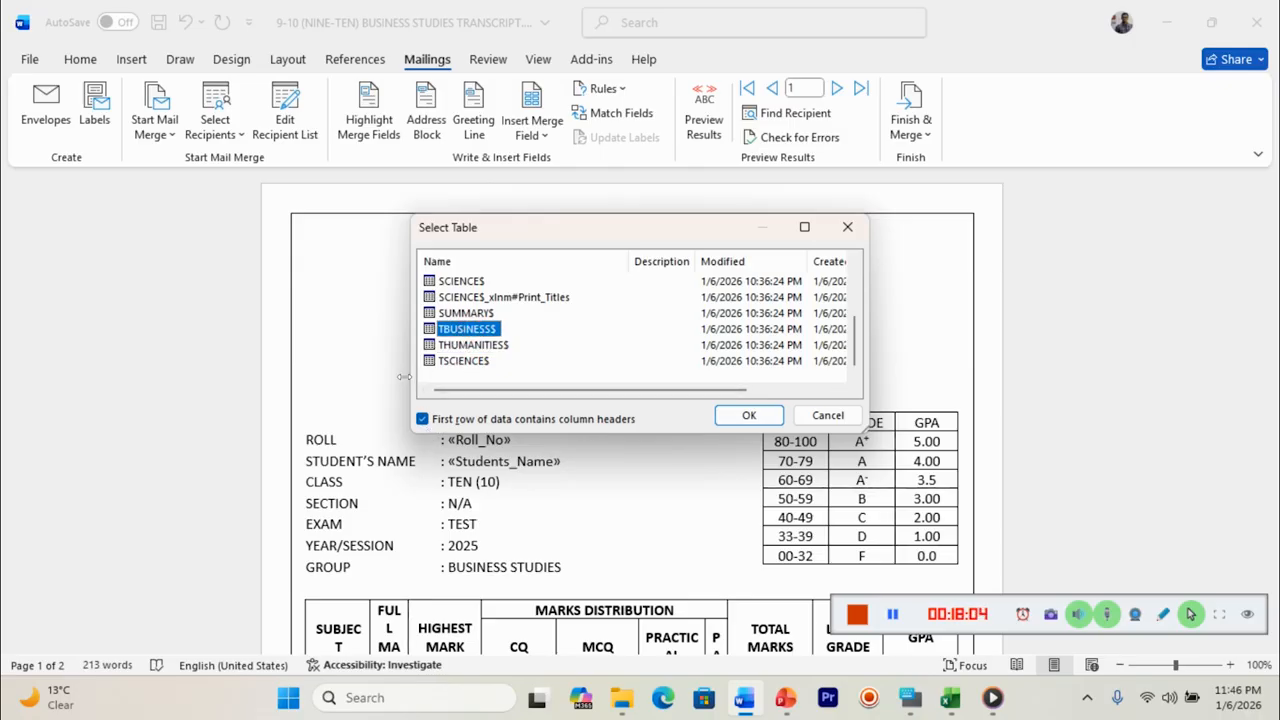
pyautogui.click(749, 415)
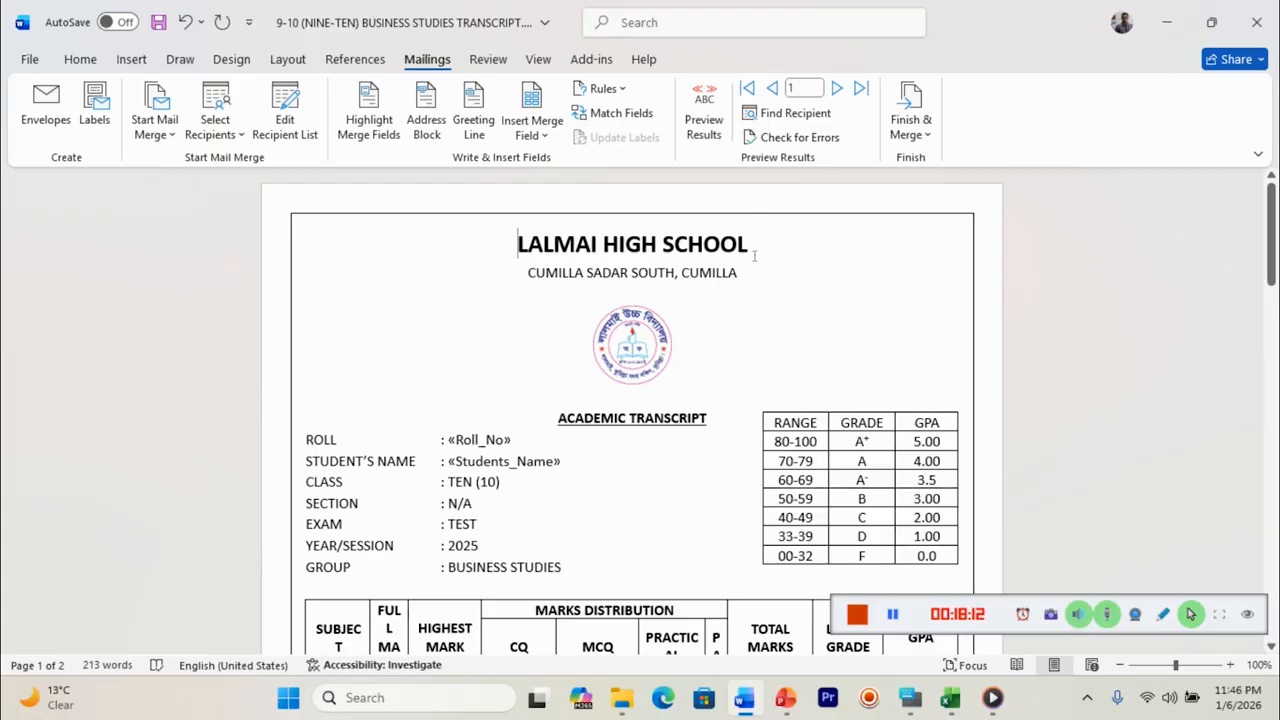
# - Preview the merged results in the business studies transcript and review the first student's marks down to the merit position
pyautogui.click(716, 135)
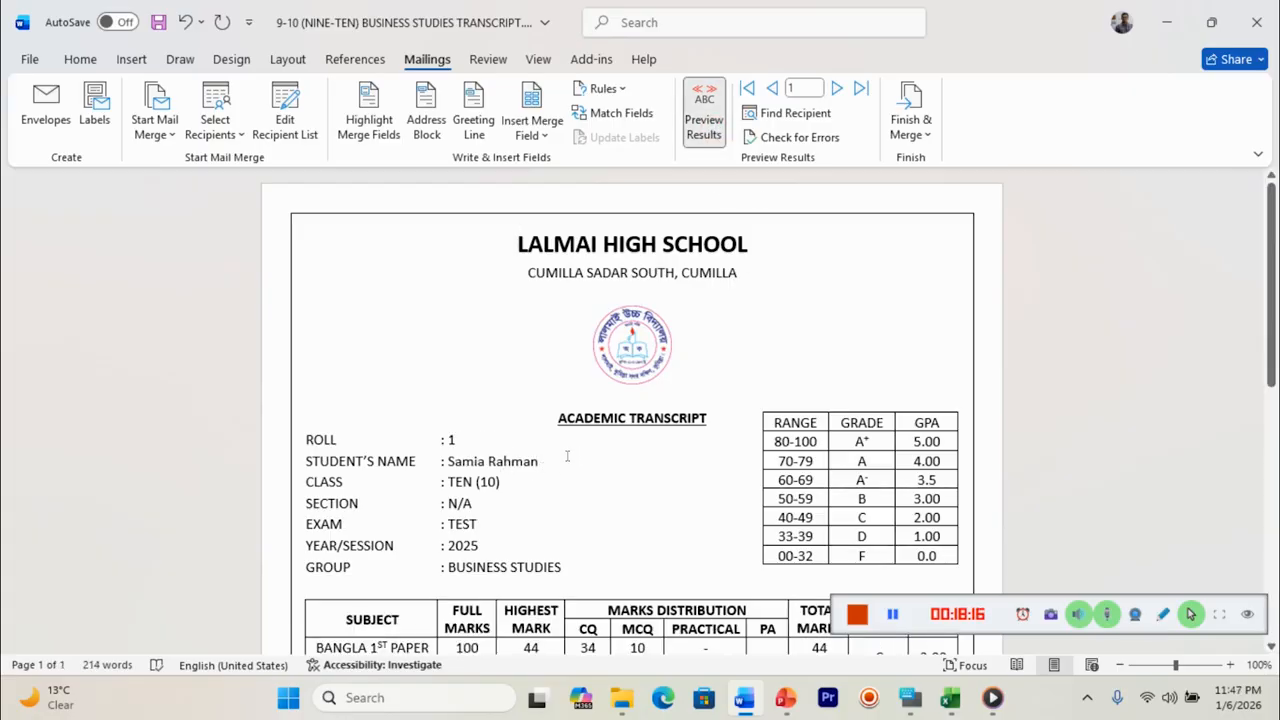
pyautogui.scroll(-5, 1090, 495)
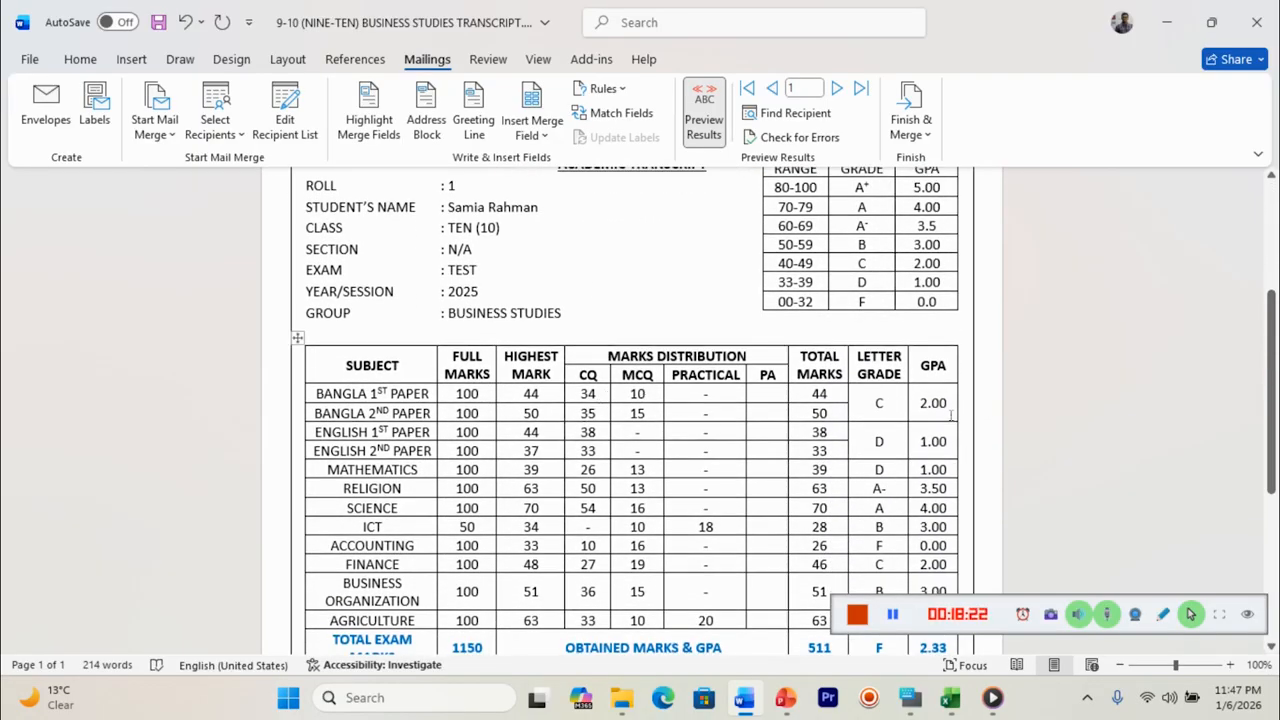
pyautogui.scroll(-5, 510, 357)
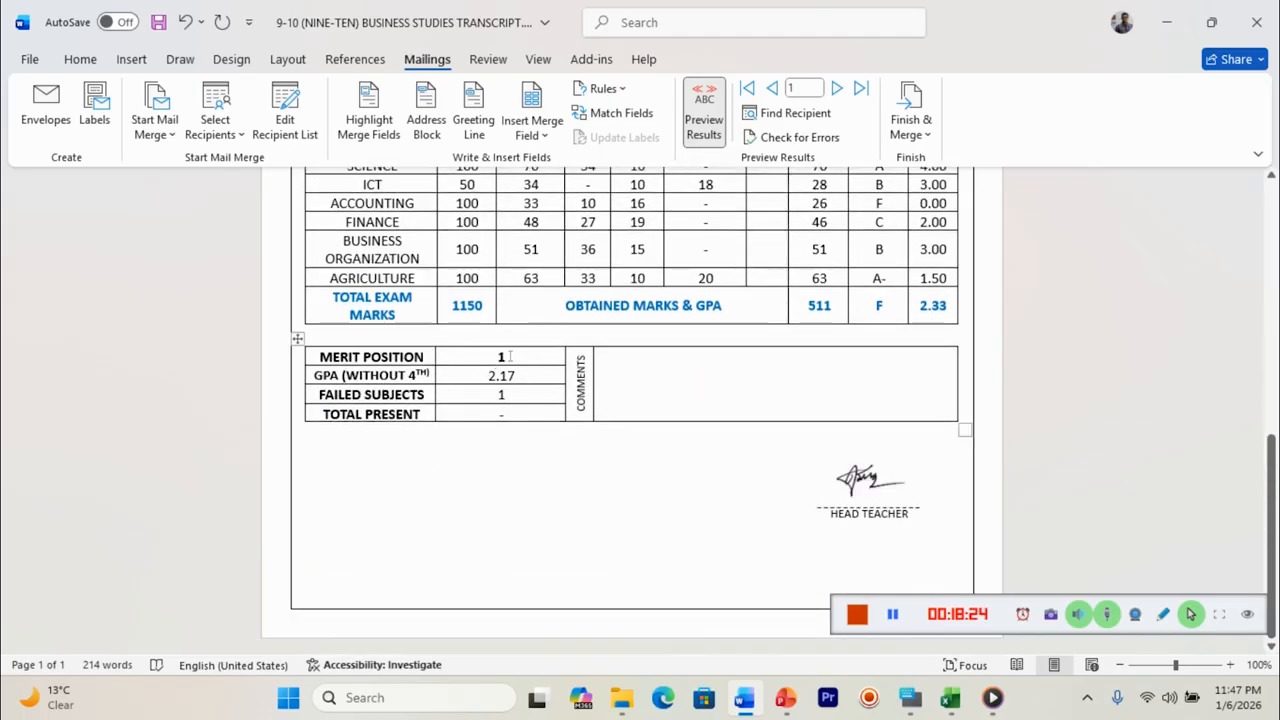
pyautogui.doubleClick(504, 357)
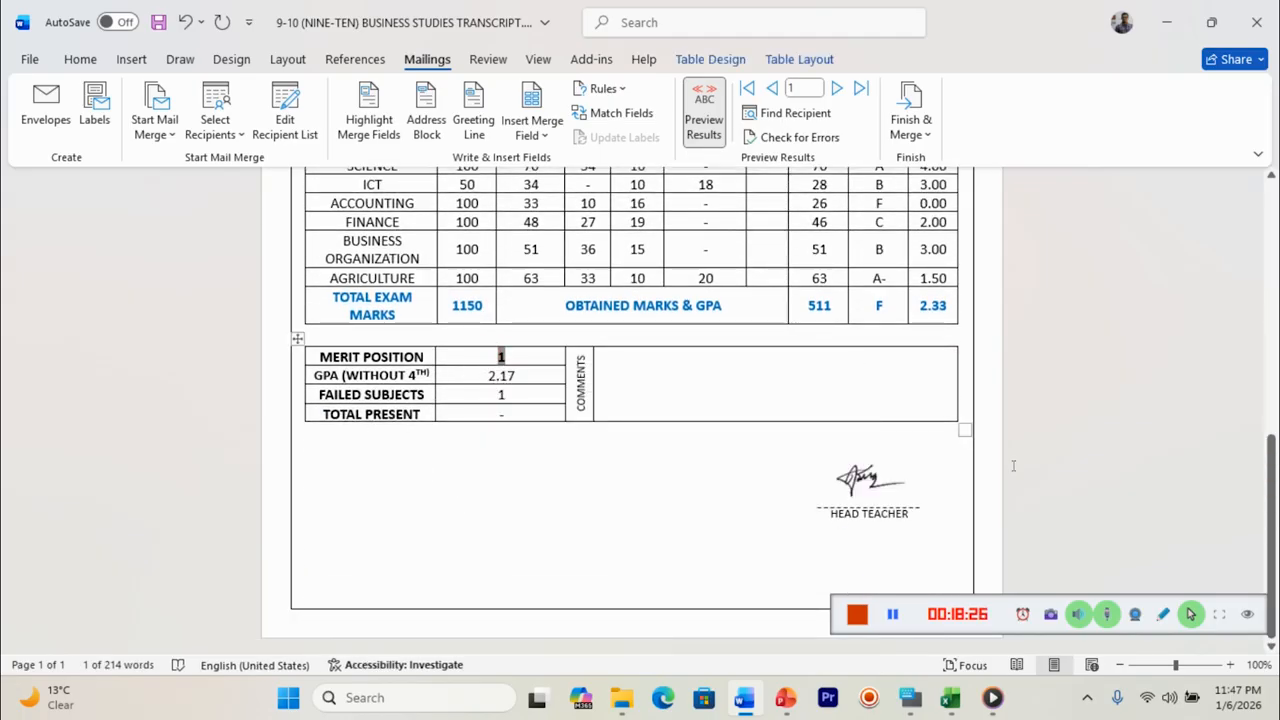
pyautogui.scroll(1, 1013, 466)
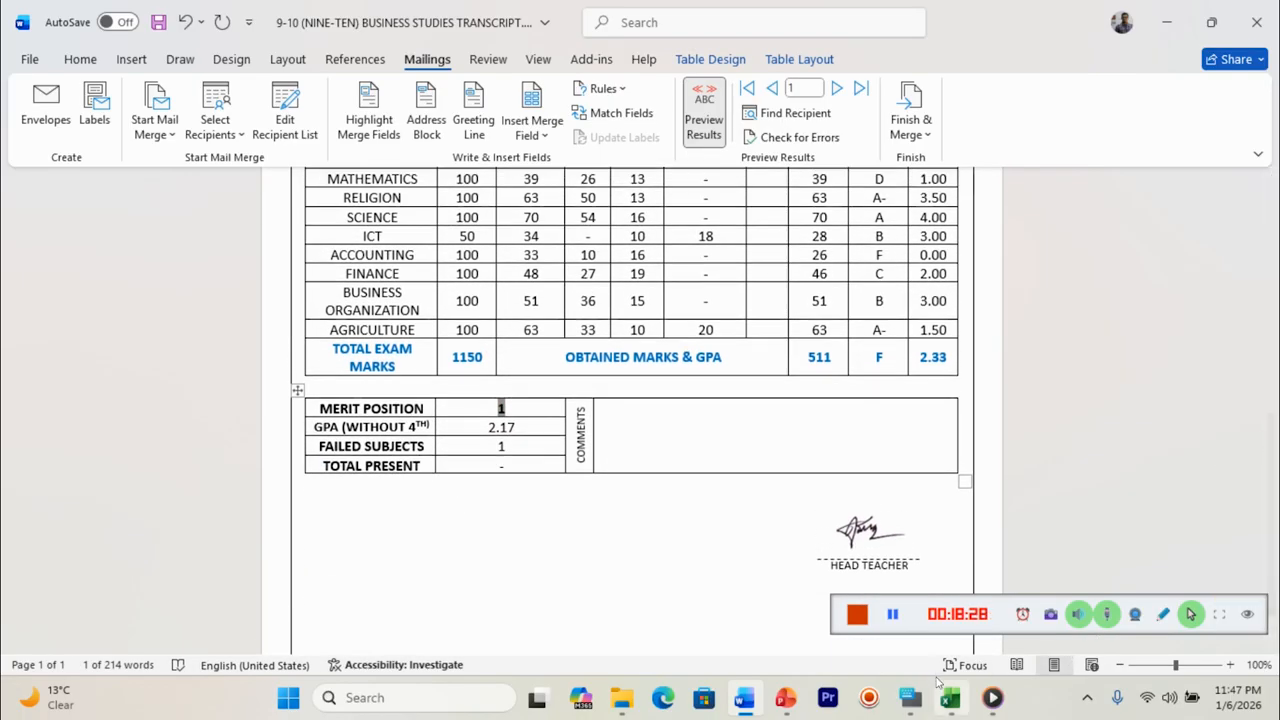
# - Open 9 (NINE) GRADE SHEET.xlsx as read-only in Excel and select the first student's name on the BUSINESS sheet
pyautogui.click(948, 637)
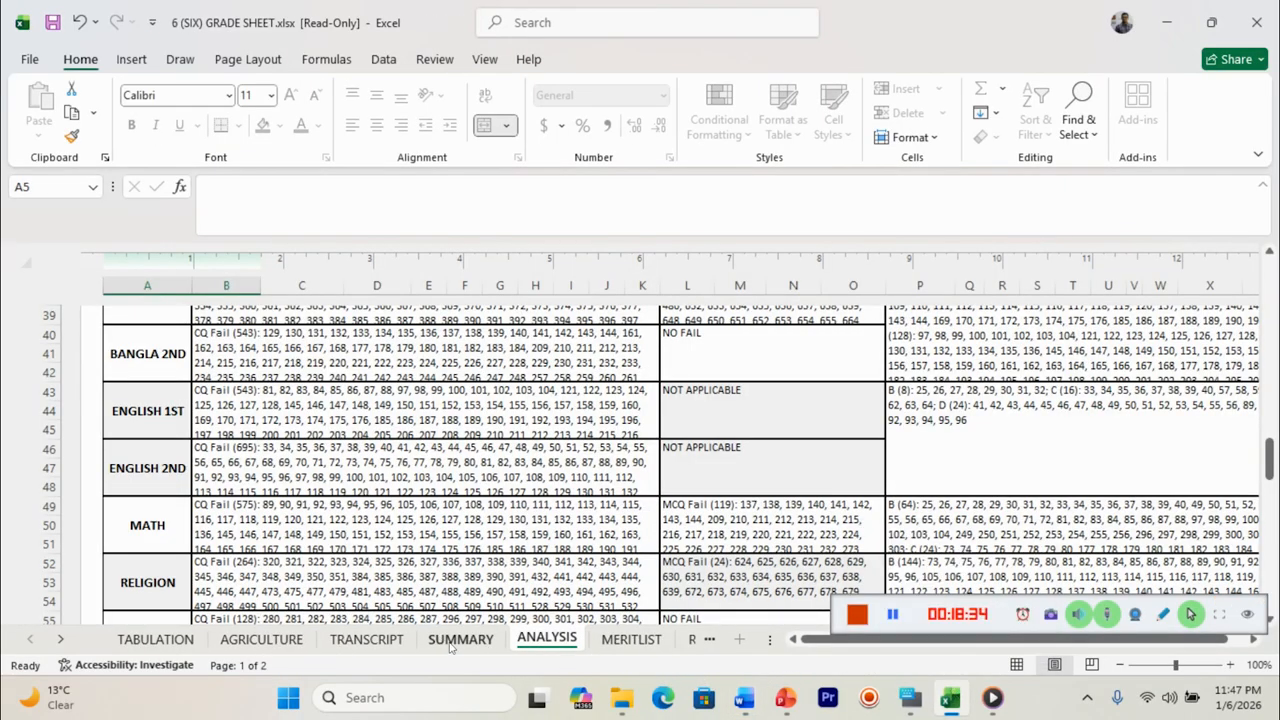
pyautogui.click(1172, 24)
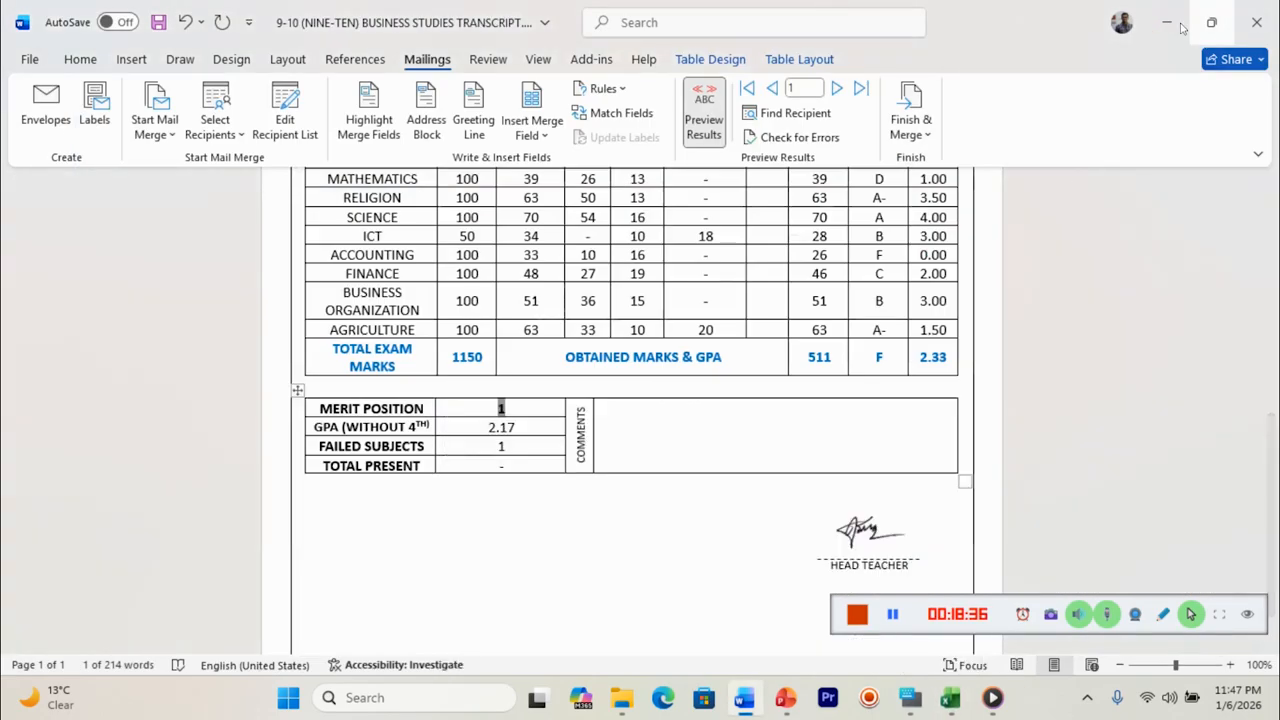
pyautogui.click(1181, 27)
pyautogui.click(272, 278)
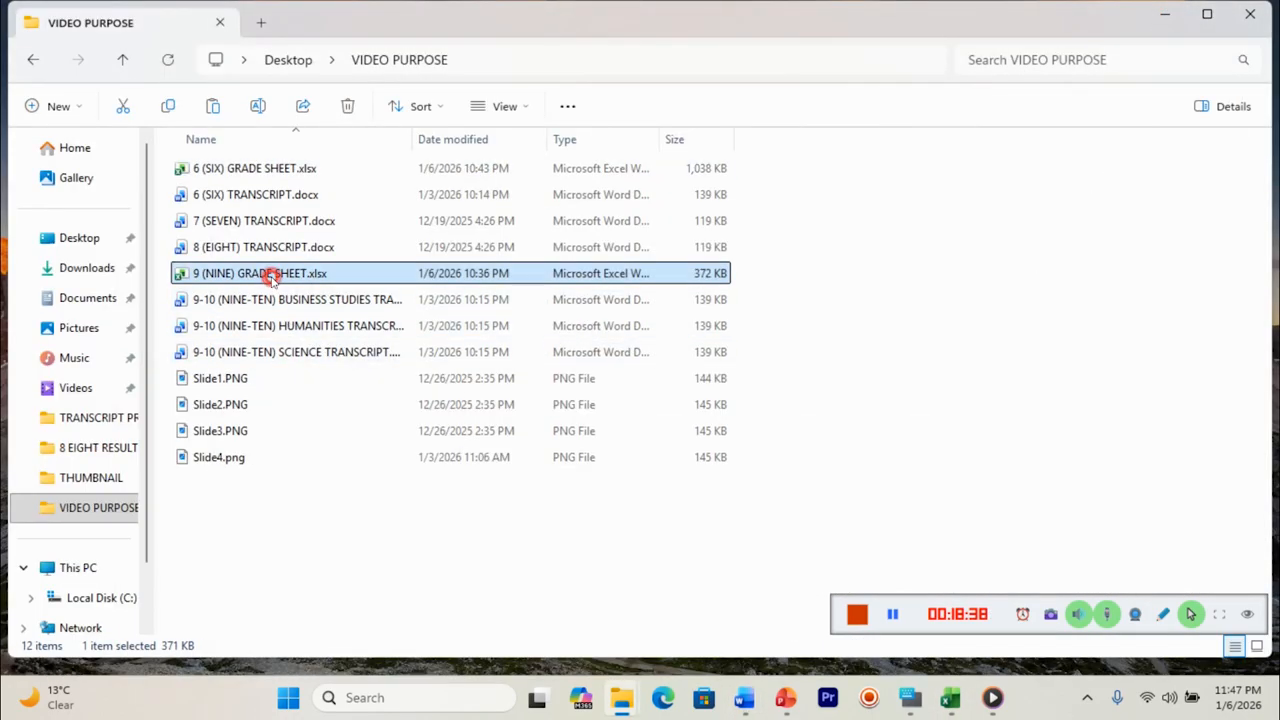
pyautogui.doubleClick(272, 276)
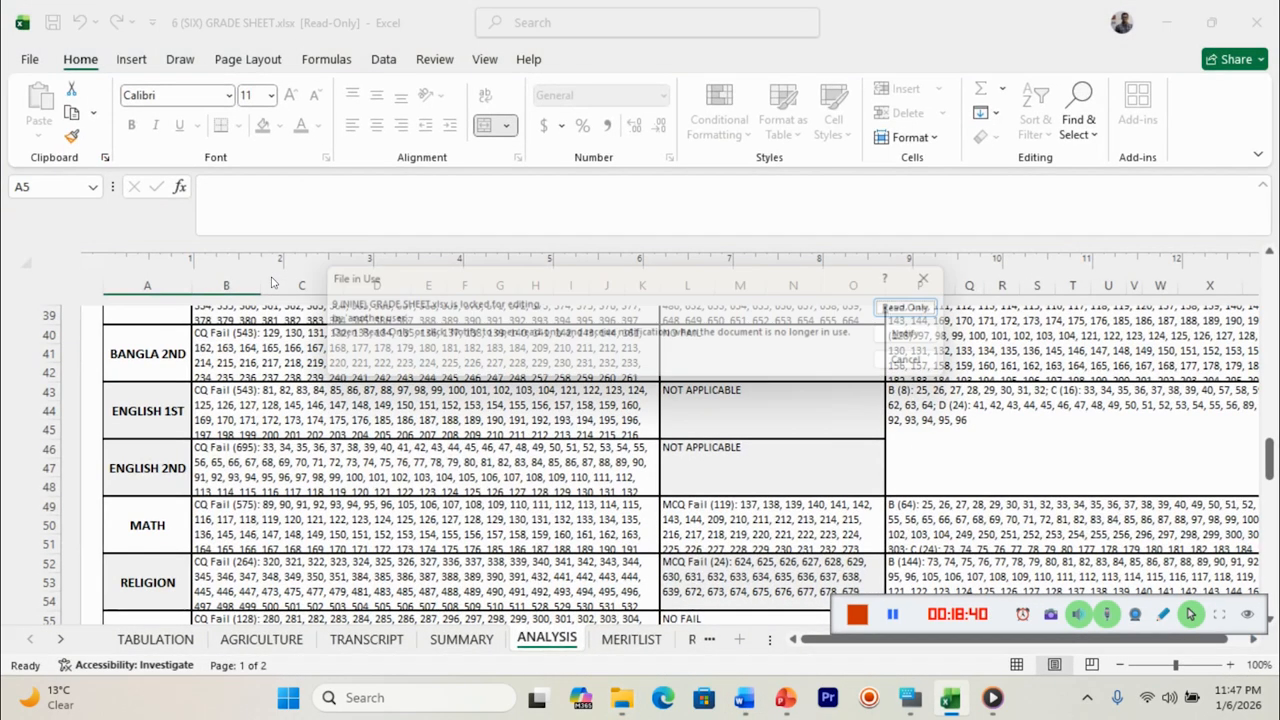
pyautogui.click(933, 309)
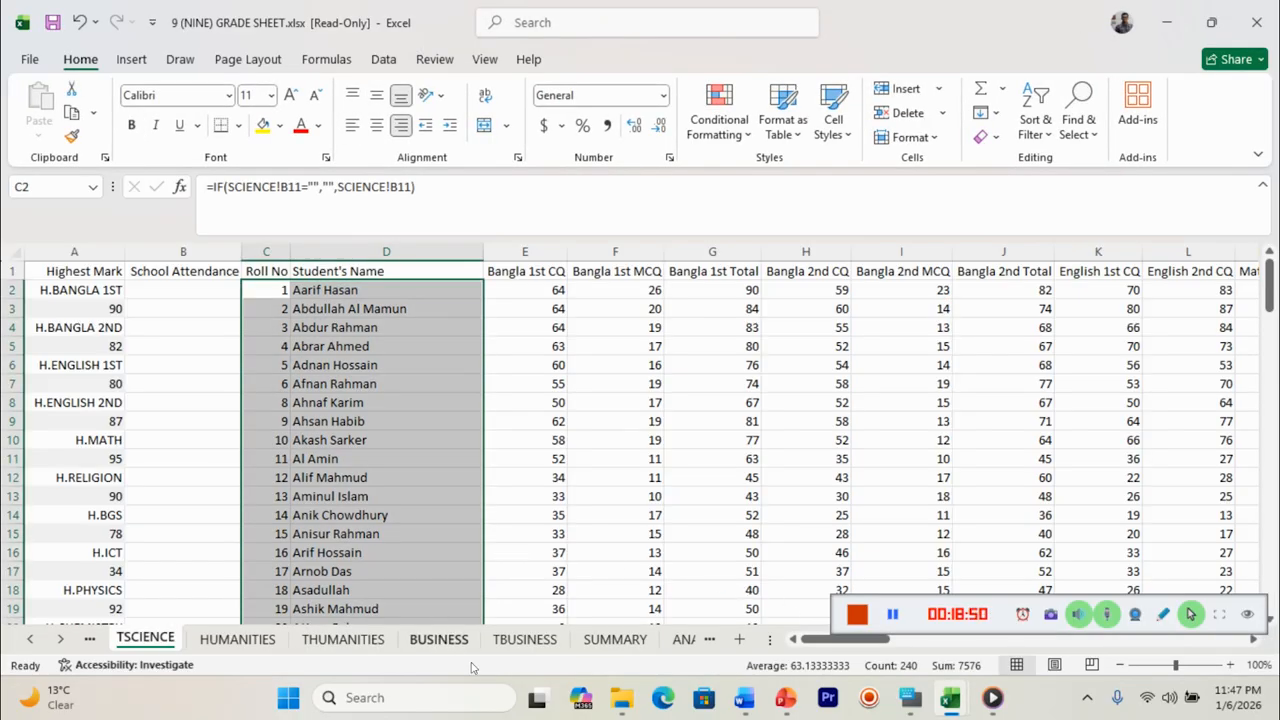
pyautogui.click(434, 639)
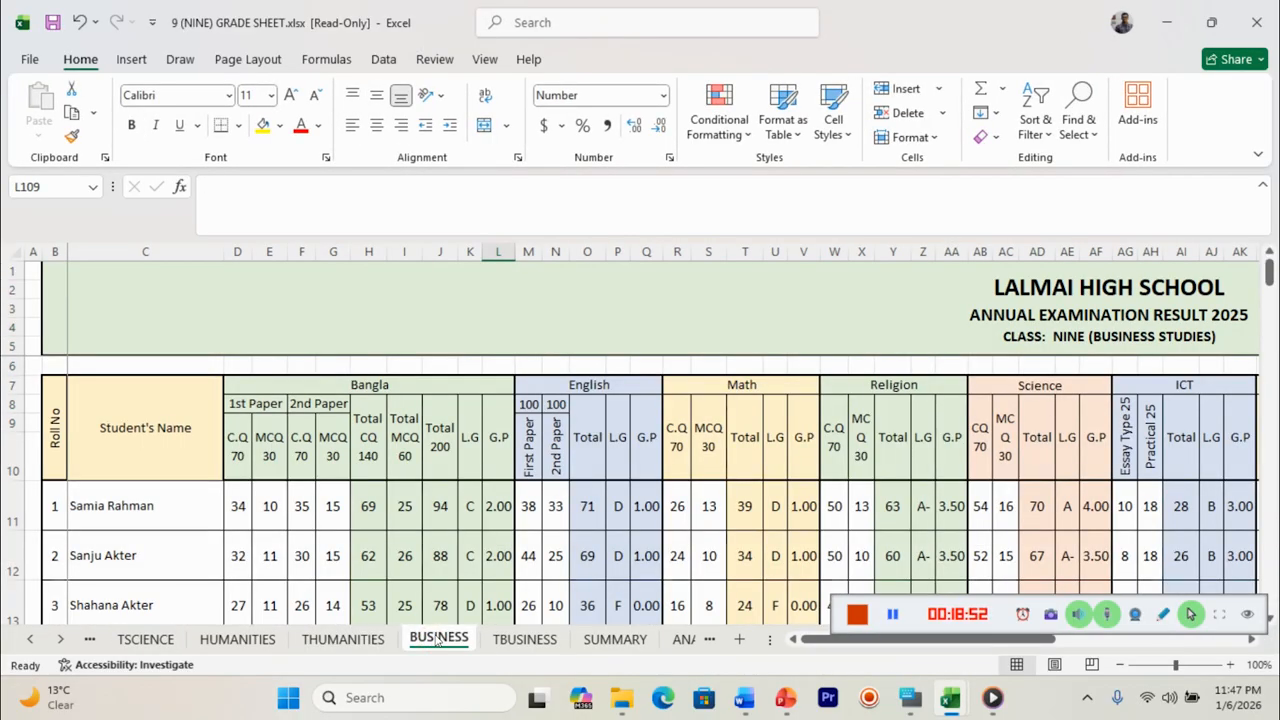
pyautogui.click(80, 508)
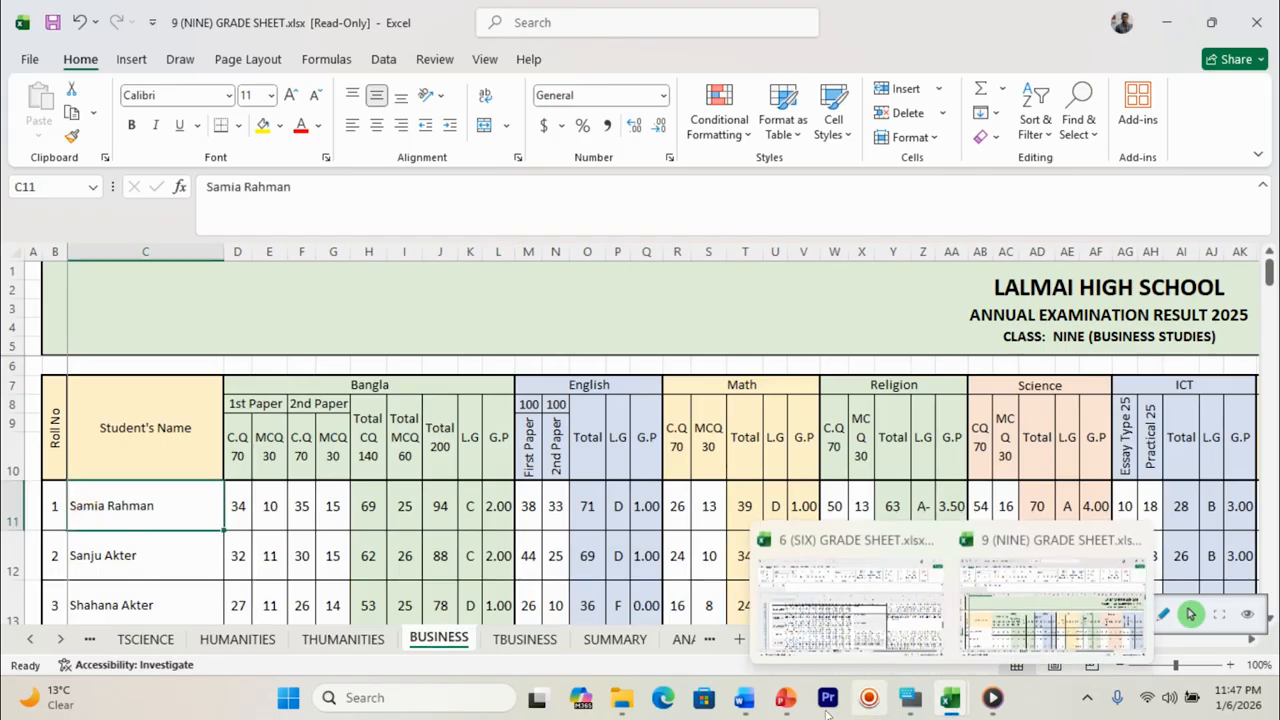
# - Switch back to the business studies transcript in Word and highlight the first student's ICT practical mark
pyautogui.click(743, 697)
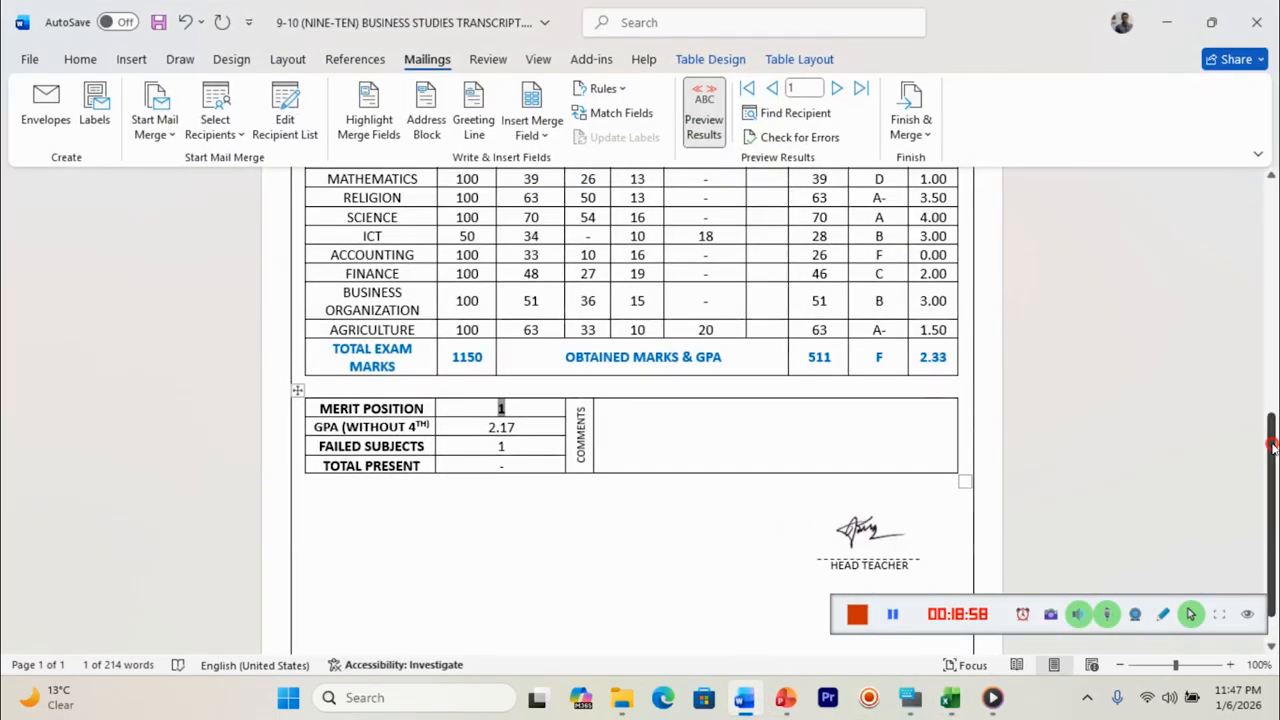
pyautogui.moveTo(1271, 447); pyautogui.dragTo(1270, 295)
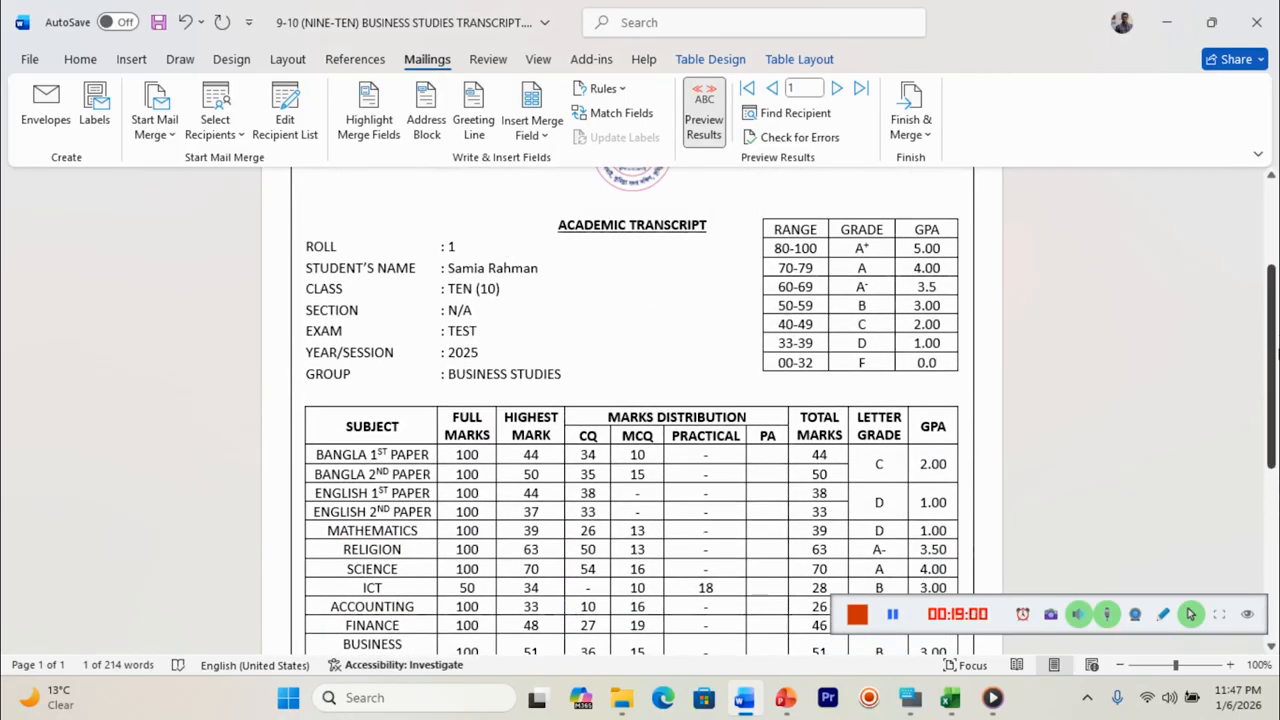
pyautogui.scroll(-3, 721, 450)
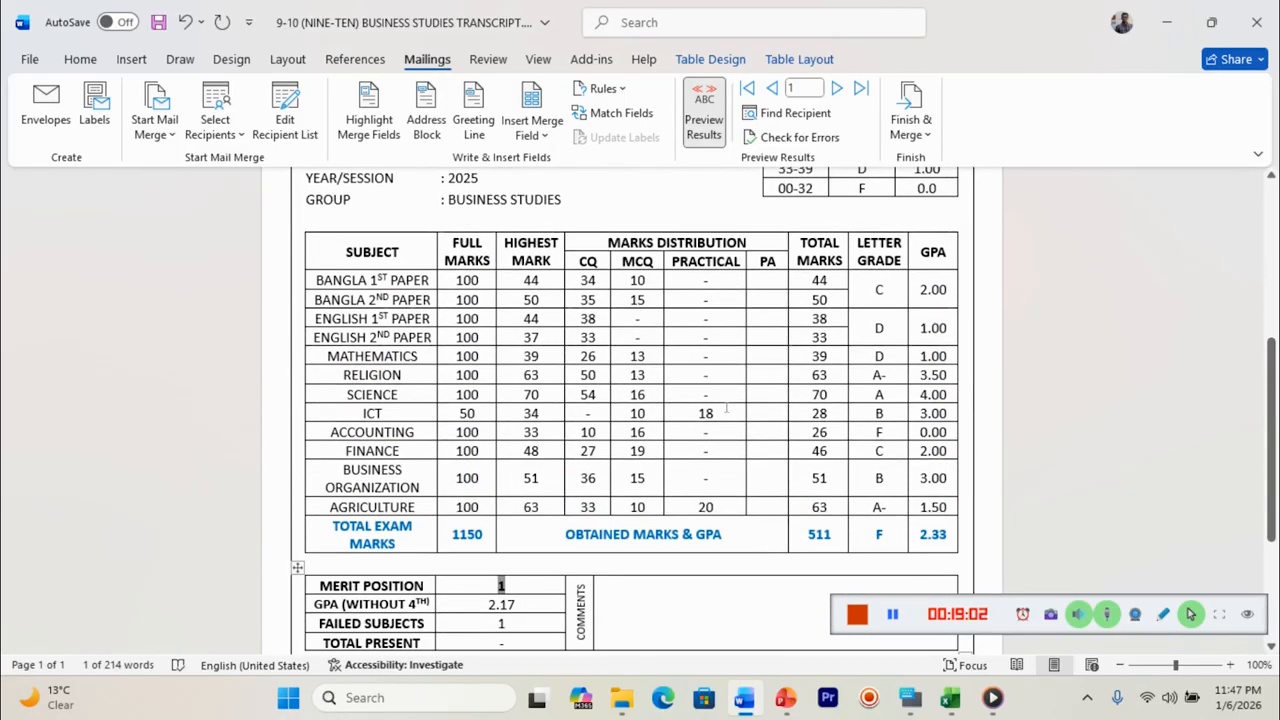
pyautogui.moveTo(726, 410); pyautogui.dragTo(692, 414)
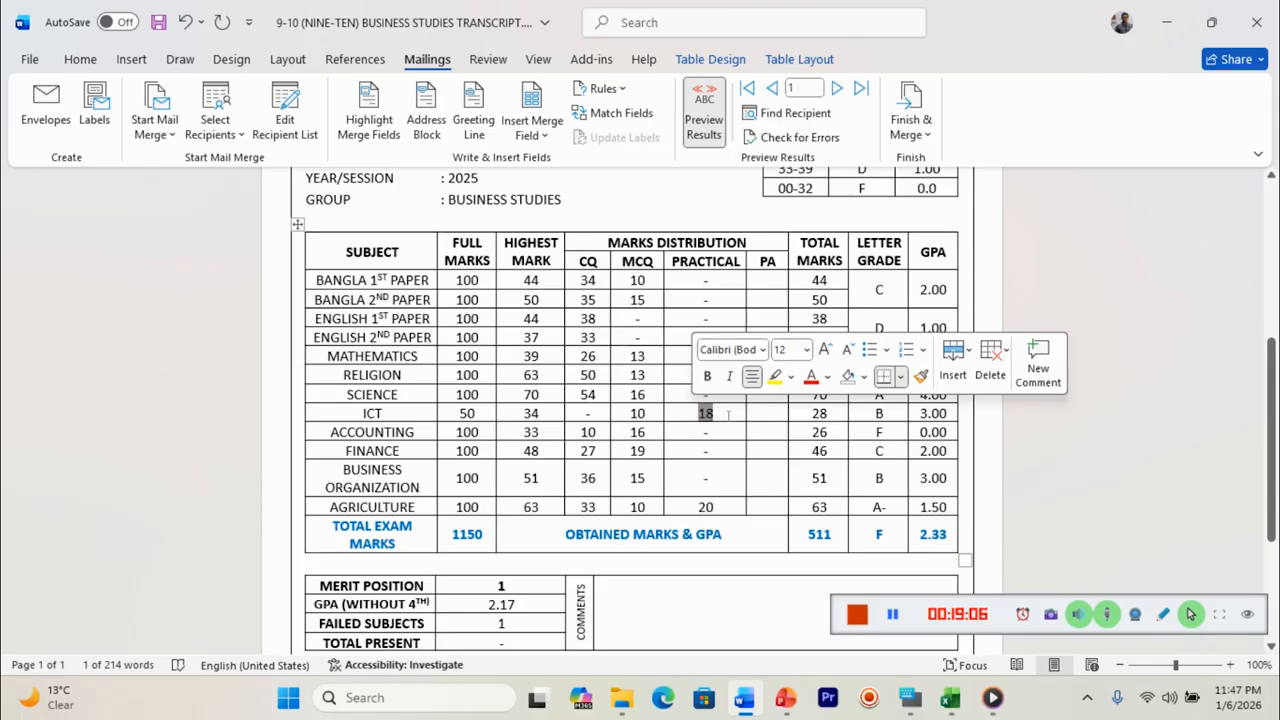
# - Switch to the class nine grade sheet in Excel and compare the first student's ICT practical mark and final result columns
pyautogui.moveTo(950, 697)
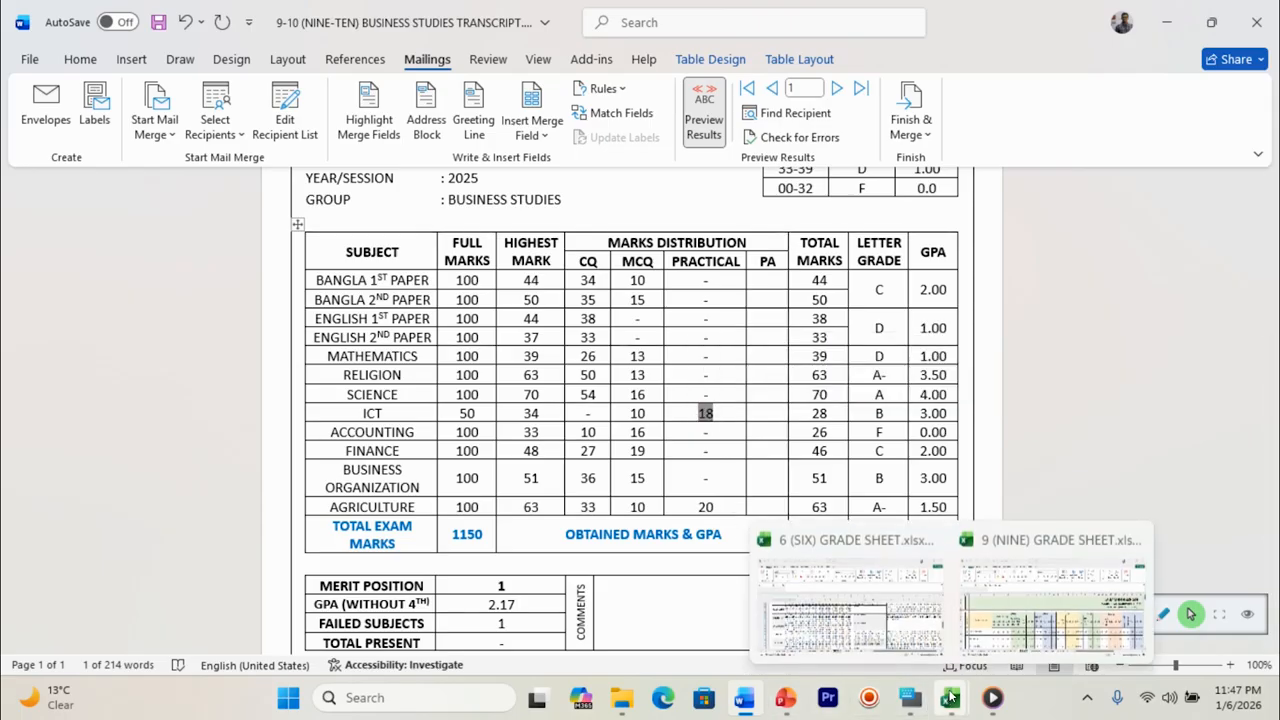
pyautogui.click(1052, 600)
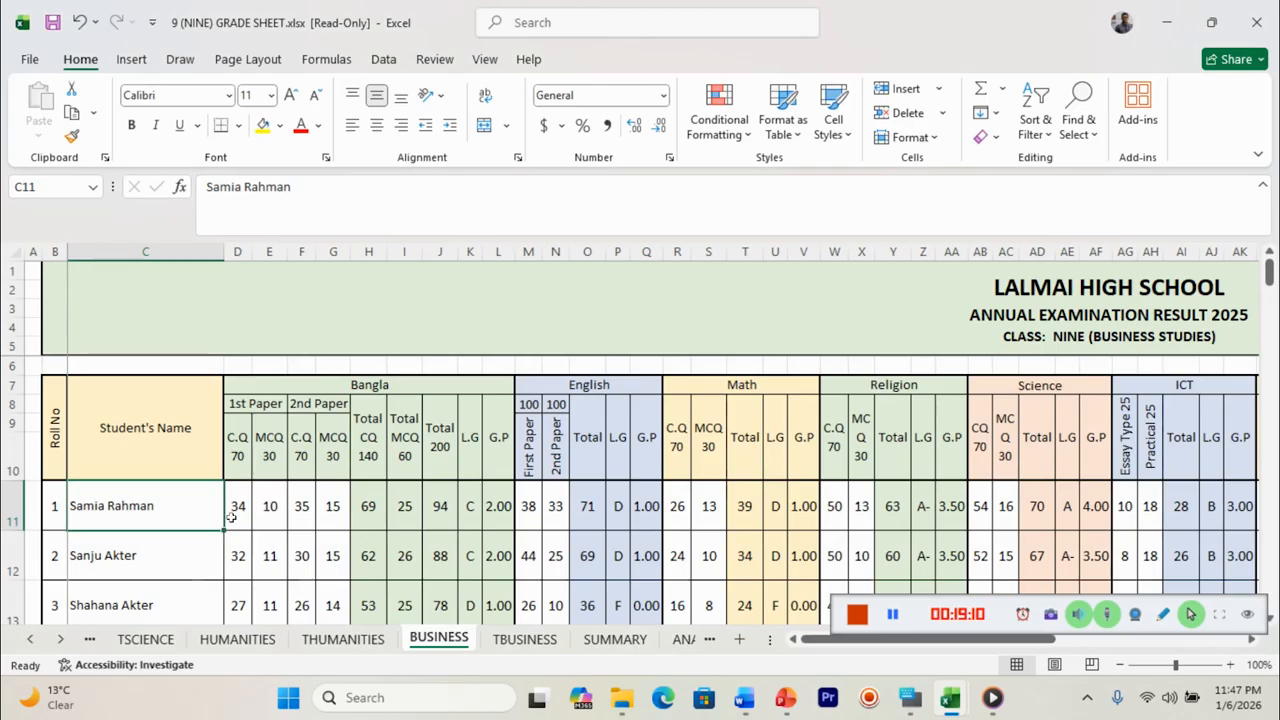
pyautogui.moveTo(1010, 640); pyautogui.dragTo(1022, 640)
pyautogui.click(966, 506)
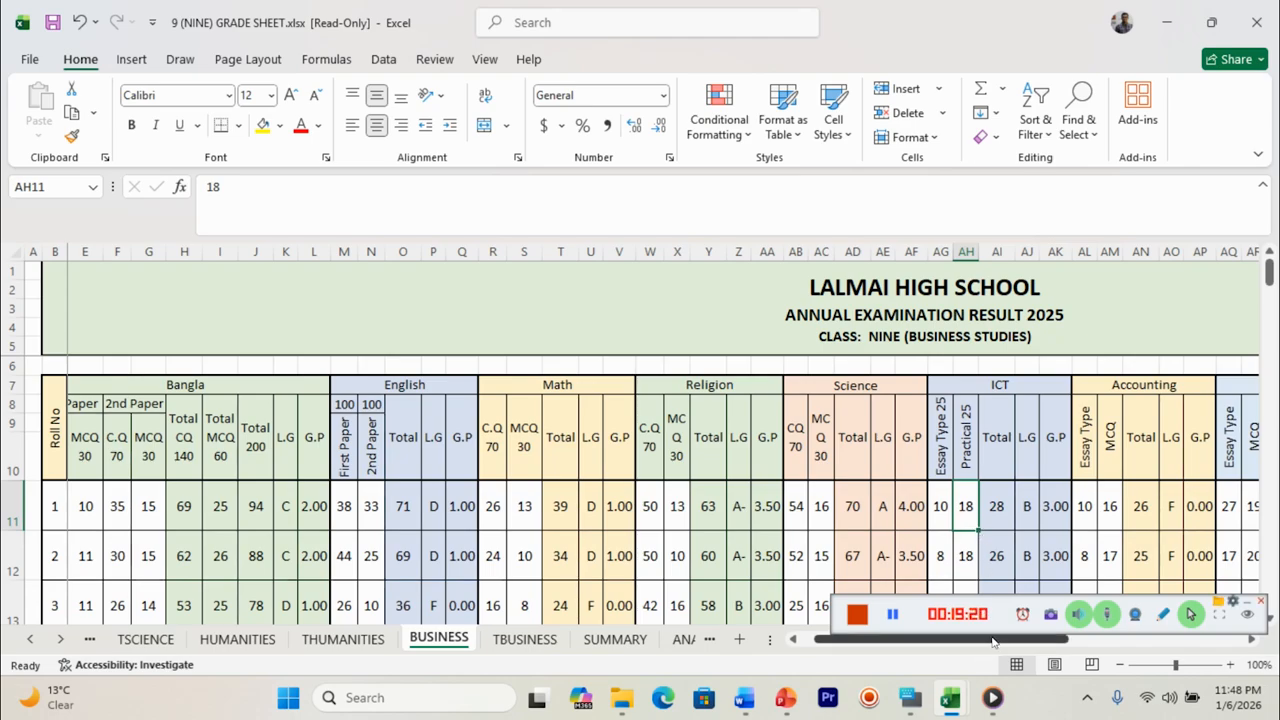
pyautogui.moveTo(993, 641); pyautogui.dragTo(1168, 645)
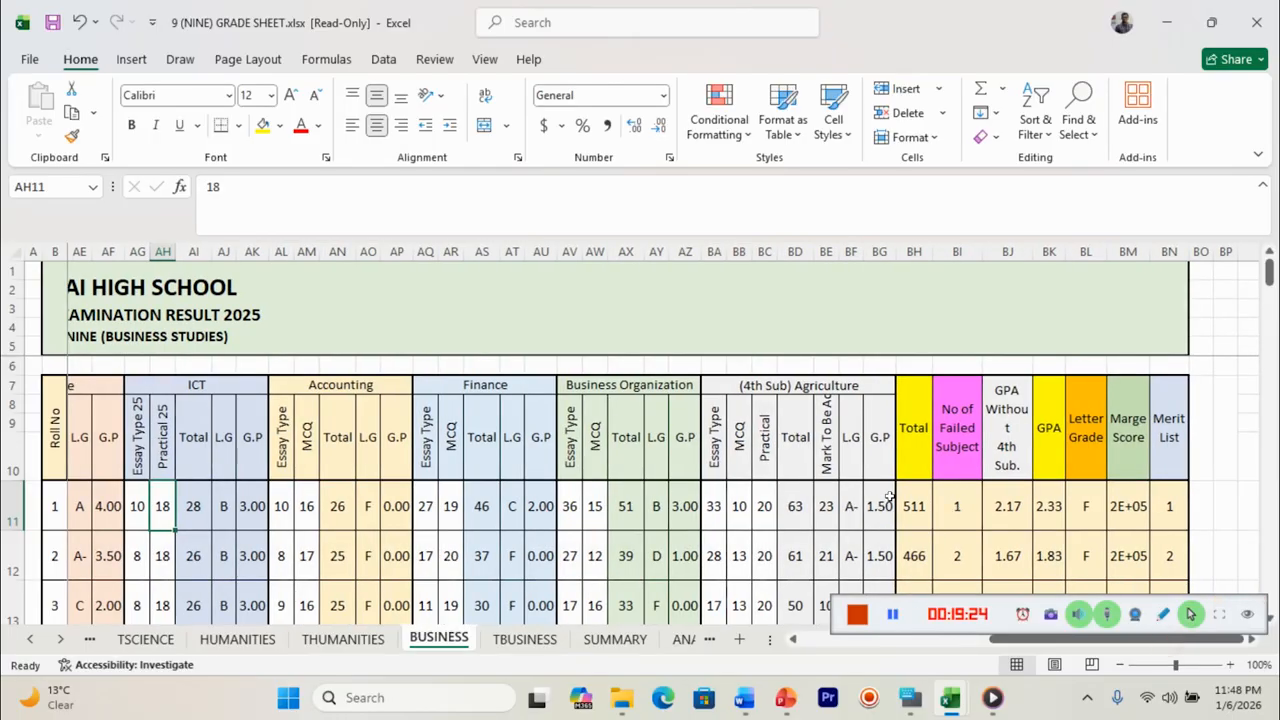